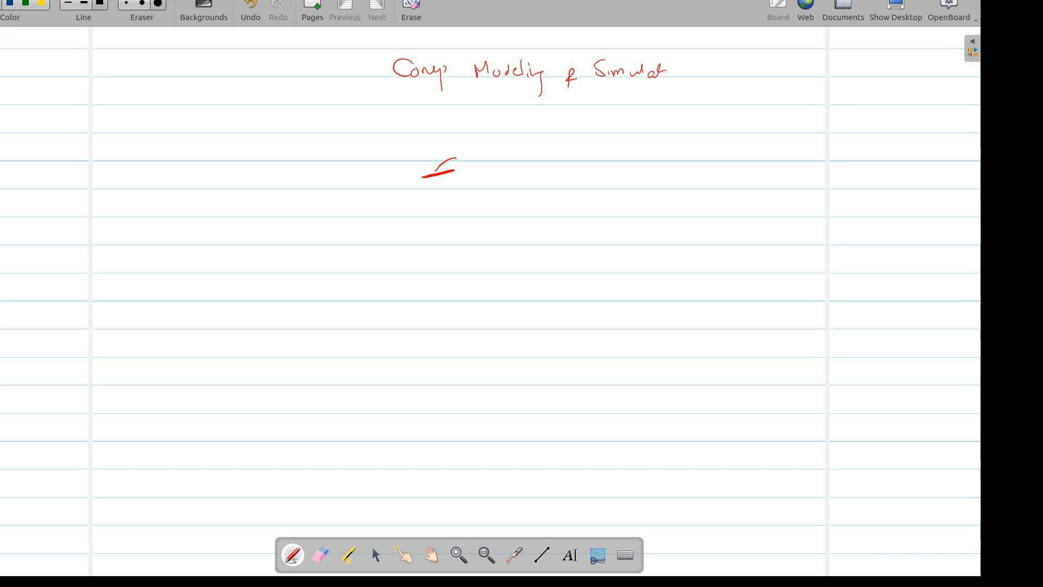
Write the lecture label "Lec # 29" by hand below the "Comp Modeling & Simulation" title
{"action": "left_click_drag", "start_coordinate": [738, 101], "coordinate": [763, 125]}
{"action": "left_click_drag", "start_coordinate": [784, 111], "coordinate": [781, 125]}
{"action": "left_click_drag", "start_coordinate": [790, 110], "coordinate": [792, 114]}
{"action": "left_click_drag", "start_coordinate": [778, 123], "coordinate": [807, 128]}
{"action": "left_click_drag", "start_coordinate": [815, 121], "coordinate": [812, 128]}
Write the heading "AnyLogic Tool:" in red below the title and underline it
{"action": "mouse_move", "coordinate": [284, 153]}
{"action": "left_mouse_down"}
{"action": "mouse_move", "coordinate": [292, 131]}
{"action": "mouse_move", "coordinate": [332, 181]}
{"action": "left_mouse_up"}
{"action": "mouse_move", "coordinate": [336, 133]}
{"action": "left_mouse_down"}
{"action": "mouse_move", "coordinate": [372, 185]}
{"action": "mouse_move", "coordinate": [388, 160]}
{"action": "left_mouse_up"}
{"action": "mouse_move", "coordinate": [454, 134]}
{"action": "left_mouse_down"}
{"action": "mouse_move", "coordinate": [468, 134]}
{"action": "mouse_move", "coordinate": [458, 151]}
{"action": "left_mouse_up"}
{"action": "left_click_drag", "start_coordinate": [467, 147], "coordinate": [487, 147]}
{"action": "left_click_drag", "start_coordinate": [491, 141], "coordinate": [491, 147]}
{"action": "left_click_drag", "start_coordinate": [365, 162], "coordinate": [469, 169]}
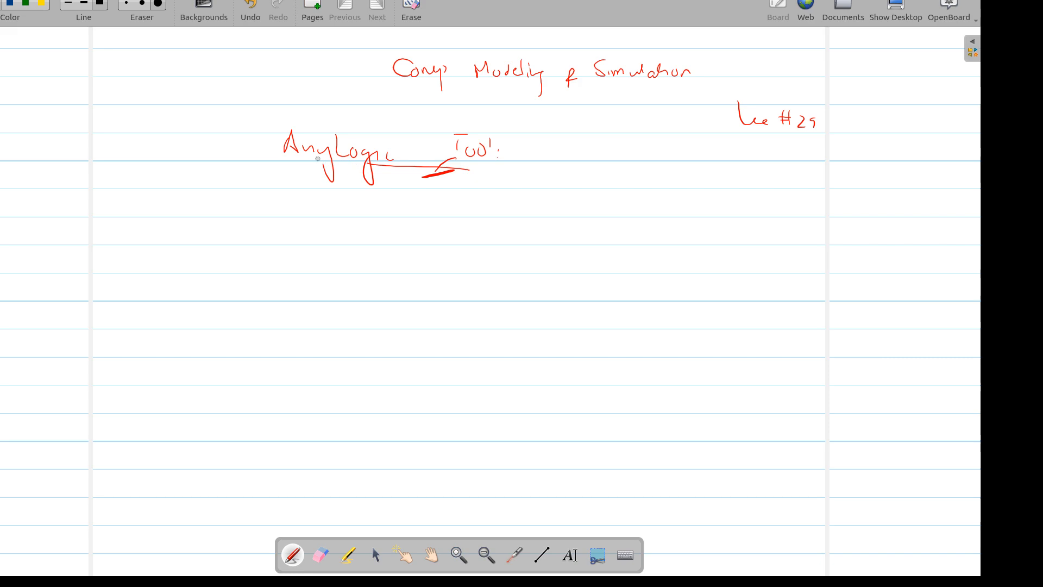
Write "Event-based simulation → programming from scratch" under the heading and number it with a circled 1
{"action": "mouse_move", "coordinate": [456, 201]}
{"action": "left_mouse_down"}
{"action": "mouse_move", "coordinate": [550, 218]}
{"action": "mouse_move", "coordinate": [592, 201]}
{"action": "mouse_move", "coordinate": [662, 214]}
{"action": "mouse_move", "coordinate": [678, 201]}
{"action": "mouse_move", "coordinate": [694, 216]}
{"action": "left_mouse_up"}
{"action": "mouse_move", "coordinate": [691, 201]}
{"action": "left_mouse_down"}
{"action": "mouse_move", "coordinate": [696, 213]}
{"action": "mouse_move", "coordinate": [717, 209]}
{"action": "left_mouse_up"}
{"action": "mouse_move", "coordinate": [730, 215]}
{"action": "left_mouse_down"}
{"action": "mouse_move", "coordinate": [758, 215]}
{"action": "mouse_move", "coordinate": [801, 245]}
{"action": "left_mouse_up"}
{"action": "left_click_drag", "start_coordinate": [794, 215], "coordinate": [814, 213]}
{"action": "mouse_move", "coordinate": [817, 215]}
{"action": "left_mouse_down"}
{"action": "mouse_move", "coordinate": [826, 212]}
{"action": "mouse_move", "coordinate": [834, 235]}
{"action": "mouse_move", "coordinate": [855, 212]}
{"action": "mouse_move", "coordinate": [862, 217]}
{"action": "left_mouse_up"}
{"action": "left_click_drag", "start_coordinate": [863, 217], "coordinate": [873, 216]}
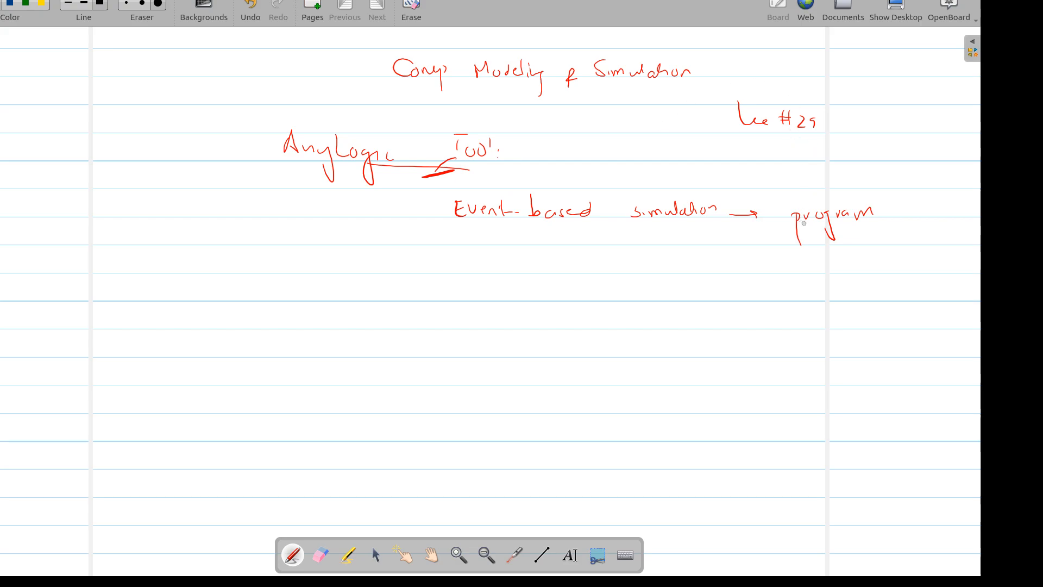
{"action": "mouse_move", "coordinate": [876, 218]}
{"action": "left_mouse_down"}
{"action": "mouse_move", "coordinate": [897, 209]}
{"action": "mouse_move", "coordinate": [904, 232]}
{"action": "left_mouse_up"}
{"action": "mouse_move", "coordinate": [779, 231]}
{"action": "left_mouse_down"}
{"action": "mouse_move", "coordinate": [785, 267]}
{"action": "mouse_move", "coordinate": [806, 244]}
{"action": "mouse_move", "coordinate": [900, 252]}
{"action": "left_mouse_up"}
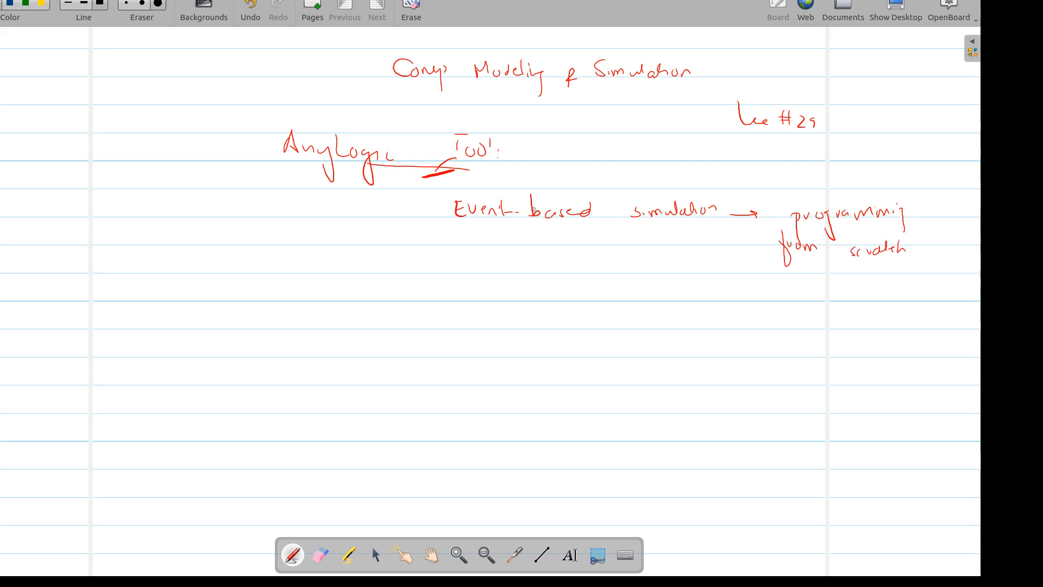
{"action": "left_click_drag", "start_coordinate": [348, 217], "coordinate": [346, 218]}
Add a circled 2 with the item "Programming framework : skeleton", underlining the word framework
{"action": "mouse_move", "coordinate": [341, 292]}
{"action": "left_mouse_down"}
{"action": "mouse_move", "coordinate": [346, 299]}
{"action": "mouse_move", "coordinate": [336, 292]}
{"action": "left_mouse_up"}
{"action": "left_click_drag", "start_coordinate": [488, 281], "coordinate": [489, 297]}
{"action": "mouse_move", "coordinate": [488, 281]}
{"action": "left_mouse_down"}
{"action": "mouse_move", "coordinate": [503, 289]}
{"action": "mouse_move", "coordinate": [496, 300]}
{"action": "mouse_move", "coordinate": [539, 292]}
{"action": "left_mouse_up"}
{"action": "mouse_move", "coordinate": [551, 291]}
{"action": "left_mouse_down"}
{"action": "mouse_move", "coordinate": [565, 312]}
{"action": "mouse_move", "coordinate": [598, 296]}
{"action": "mouse_move", "coordinate": [646, 296]}
{"action": "mouse_move", "coordinate": [649, 318]}
{"action": "left_mouse_up"}
{"action": "mouse_move", "coordinate": [671, 291]}
{"action": "left_mouse_down"}
{"action": "mouse_move", "coordinate": [681, 325]}
{"action": "mouse_move", "coordinate": [690, 296]}
{"action": "mouse_move", "coordinate": [701, 298]}
{"action": "left_mouse_up"}
{"action": "mouse_move", "coordinate": [701, 302]}
{"action": "left_mouse_down"}
{"action": "mouse_move", "coordinate": [755, 289]}
{"action": "mouse_move", "coordinate": [750, 313]}
{"action": "left_mouse_up"}
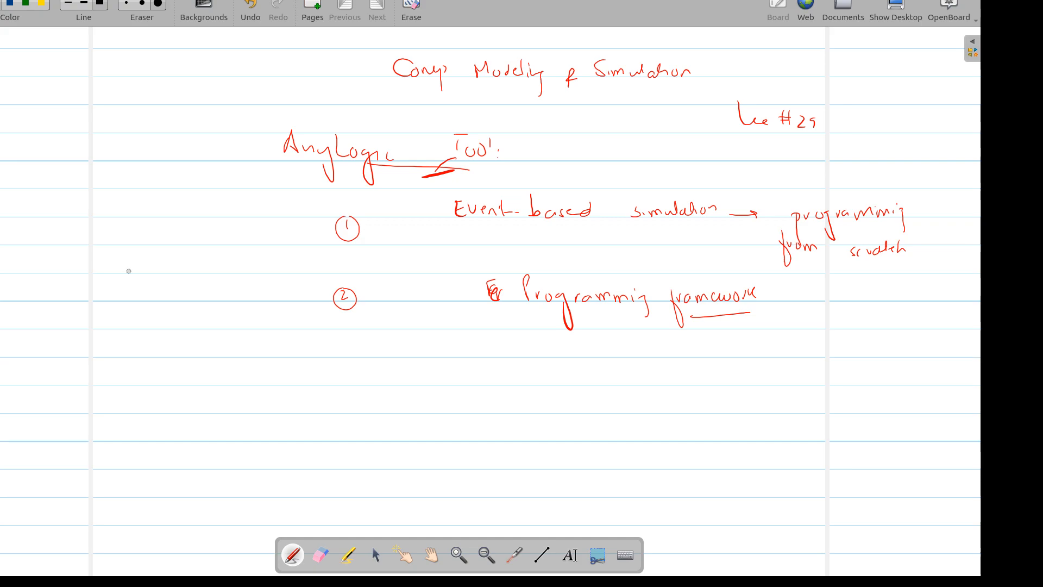
{"action": "left_click", "coordinate": [791, 294]}
{"action": "left_click", "coordinate": [791, 299]}
{"action": "left_click_drag", "start_coordinate": [818, 288], "coordinate": [812, 298]}
{"action": "mouse_move", "coordinate": [826, 282]}
{"action": "left_mouse_down"}
{"action": "mouse_move", "coordinate": [832, 296]}
{"action": "mouse_move", "coordinate": [880, 297]}
{"action": "left_mouse_up"}
Write "MVC framework" below the second item and double-underline MVC
{"action": "mouse_move", "coordinate": [636, 353]}
{"action": "left_mouse_down"}
{"action": "mouse_move", "coordinate": [638, 341]}
{"action": "mouse_move", "coordinate": [665, 352]}
{"action": "left_mouse_up"}
{"action": "left_click_drag", "start_coordinate": [676, 343], "coordinate": [662, 368]}
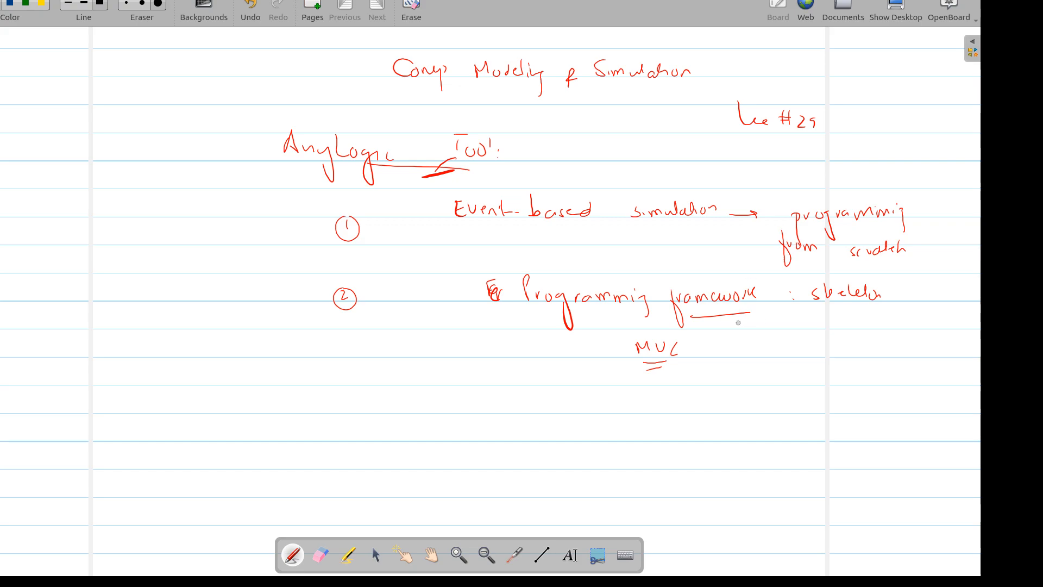
{"action": "left_click_drag", "start_coordinate": [717, 355], "coordinate": [825, 346]}
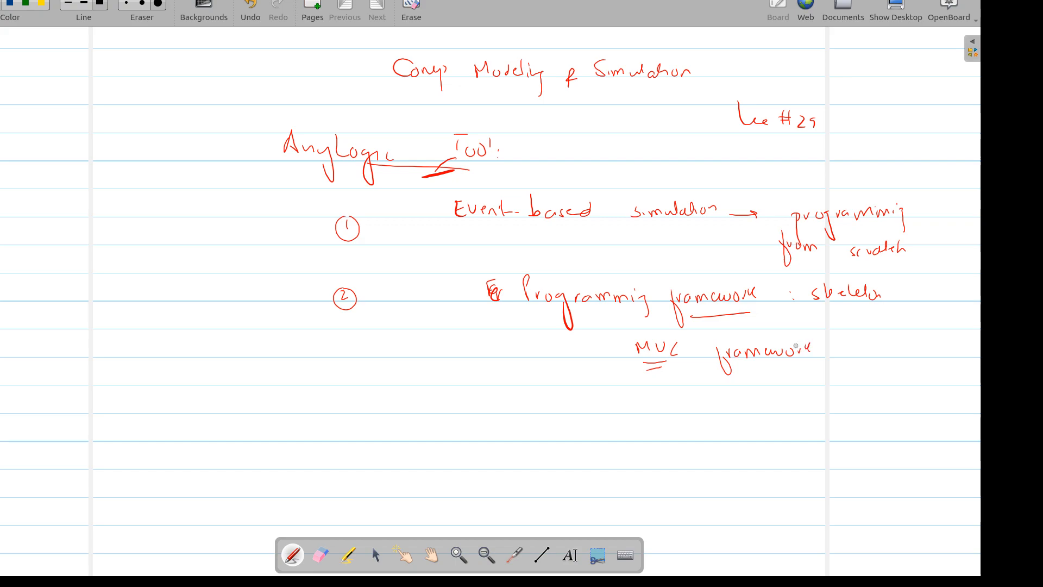
List Model, View and Controller below the MVC note, each with an empty freehand shape beside it
{"action": "left_click_drag", "start_coordinate": [590, 414], "coordinate": [644, 416]}
{"action": "mouse_move", "coordinate": [748, 398]}
{"action": "left_mouse_down"}
{"action": "mouse_move", "coordinate": [779, 394]}
{"action": "mouse_move", "coordinate": [759, 443]}
{"action": "mouse_move", "coordinate": [750, 397]}
{"action": "left_mouse_up"}
{"action": "mouse_move", "coordinate": [637, 466]}
{"action": "left_mouse_down"}
{"action": "mouse_move", "coordinate": [787, 492]}
{"action": "mouse_move", "coordinate": [729, 446]}
{"action": "left_mouse_up"}
{"action": "mouse_move", "coordinate": [654, 525]}
{"action": "left_mouse_down"}
{"action": "mouse_move", "coordinate": [760, 518]}
{"action": "mouse_move", "coordinate": [748, 525]}
{"action": "left_mouse_up"}
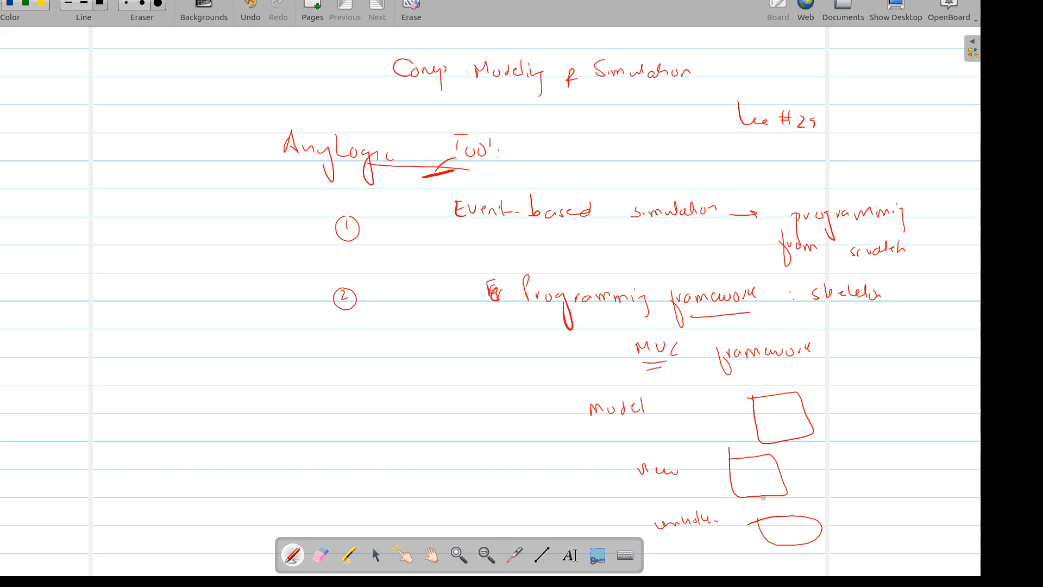
Draw an arrow into each MVC shape and label the shapes "data", "presentation" and "logic"
{"action": "left_click_drag", "start_coordinate": [757, 396], "coordinate": [778, 400]}
{"action": "left_click_drag", "start_coordinate": [787, 421], "coordinate": [802, 429]}
{"action": "left_click_drag", "start_coordinate": [806, 416], "coordinate": [809, 421]}
{"action": "mouse_move", "coordinate": [709, 463]}
{"action": "left_mouse_down"}
{"action": "mouse_move", "coordinate": [739, 460]}
{"action": "mouse_move", "coordinate": [761, 486]}
{"action": "mouse_move", "coordinate": [822, 481]}
{"action": "left_mouse_up"}
{"action": "left_click_drag", "start_coordinate": [746, 513], "coordinate": [796, 520]}
{"action": "mouse_move", "coordinate": [794, 522]}
{"action": "left_mouse_down"}
{"action": "mouse_move", "coordinate": [813, 546]}
{"action": "mouse_move", "coordinate": [820, 534]}
{"action": "left_mouse_up"}
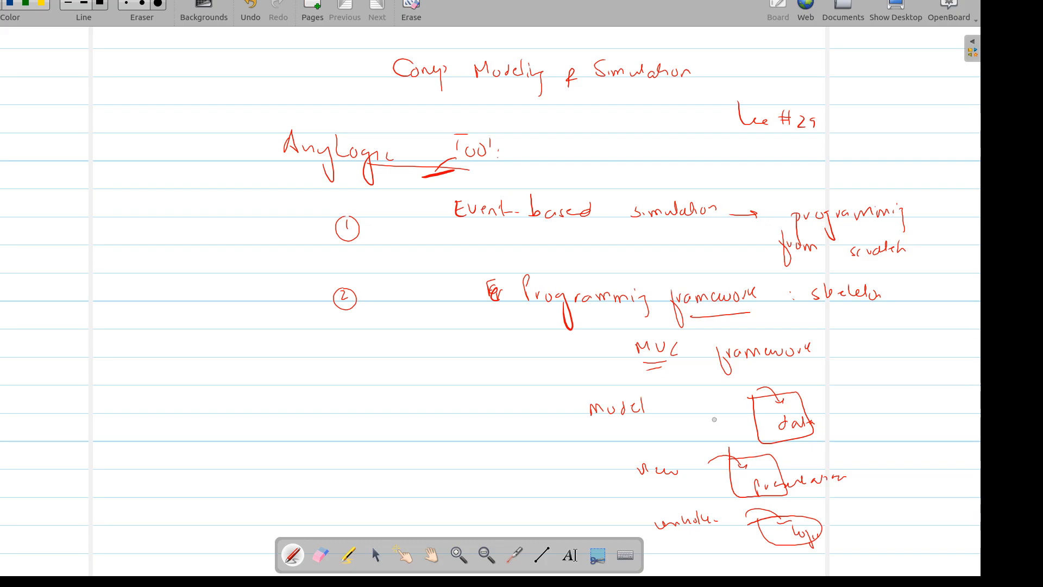
Write "Machine learning:- Pytorch" below the MVC diagram and underline Pytorch
{"action": "scroll", "coordinate": [714, 419], "scroll_direction": "right", "scroll_amount": 2}
{"action": "scroll", "coordinate": [715, 419], "scroll_direction": "down", "scroll_amount": 3}
{"action": "scroll", "coordinate": [616, 235], "scroll_direction": "down", "scroll_amount": 1}
{"action": "scroll", "coordinate": [617, 236], "scroll_direction": "right", "scroll_amount": 1}
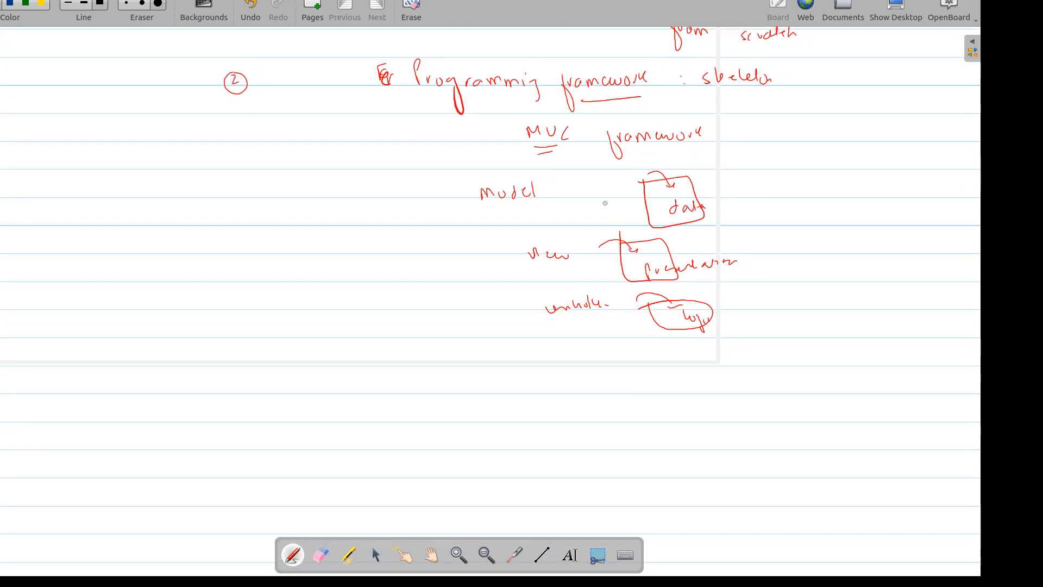
{"action": "mouse_move", "coordinate": [464, 352]}
{"action": "left_mouse_down"}
{"action": "mouse_move", "coordinate": [470, 368]}
{"action": "mouse_move", "coordinate": [481, 360]}
{"action": "left_mouse_up"}
{"action": "left_click_drag", "start_coordinate": [490, 358], "coordinate": [494, 364]}
{"action": "left_click_drag", "start_coordinate": [500, 357], "coordinate": [501, 363]}
{"action": "mouse_move", "coordinate": [503, 349]}
{"action": "left_mouse_down"}
{"action": "mouse_move", "coordinate": [506, 363]}
{"action": "mouse_move", "coordinate": [600, 358]}
{"action": "mouse_move", "coordinate": [600, 381]}
{"action": "mouse_move", "coordinate": [620, 358]}
{"action": "left_mouse_up"}
{"action": "left_click_drag", "start_coordinate": [692, 351], "coordinate": [699, 371]}
{"action": "mouse_move", "coordinate": [696, 354]}
{"action": "left_mouse_down"}
{"action": "mouse_move", "coordinate": [720, 376]}
{"action": "mouse_move", "coordinate": [742, 353]}
{"action": "mouse_move", "coordinate": [764, 358]}
{"action": "mouse_move", "coordinate": [749, 374]}
{"action": "left_mouse_up"}
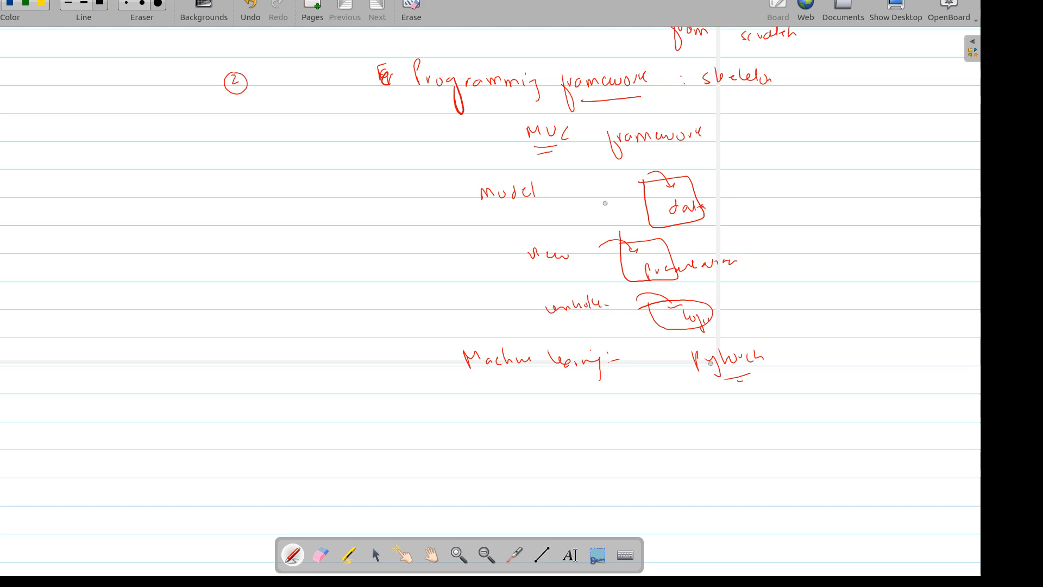
Write "model - layers" below the machine learning line and sketch two boxes with arrows pointing into them
{"action": "left_click_drag", "start_coordinate": [511, 420], "coordinate": [596, 417]}
{"action": "left_click_drag", "start_coordinate": [605, 418], "coordinate": [631, 444]}
{"action": "left_click_drag", "start_coordinate": [633, 418], "coordinate": [648, 422]}
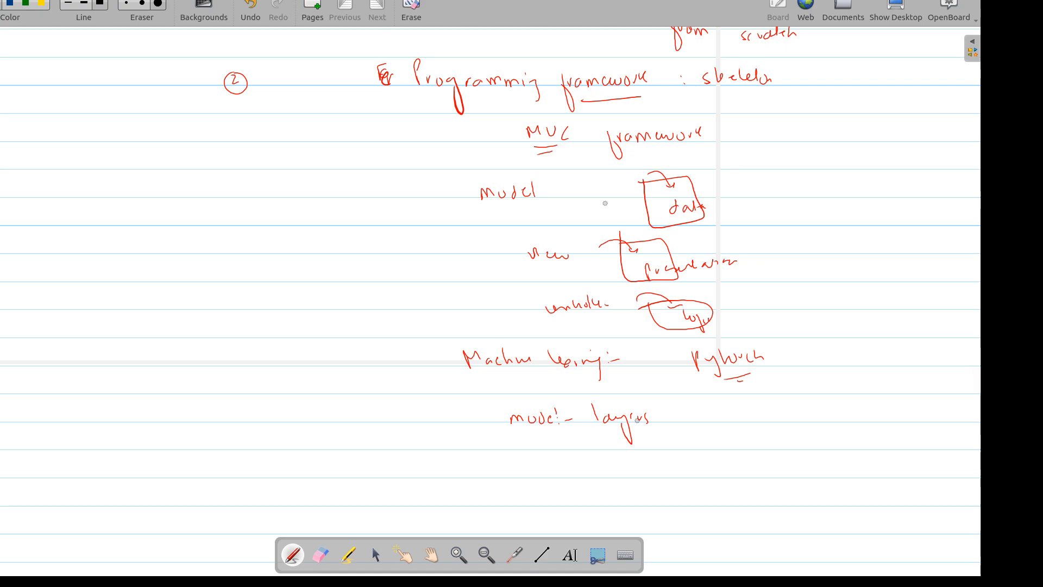
{"action": "mouse_move", "coordinate": [743, 421]}
{"action": "left_mouse_down"}
{"action": "mouse_move", "coordinate": [748, 461]}
{"action": "mouse_move", "coordinate": [775, 427]}
{"action": "mouse_move", "coordinate": [753, 460]}
{"action": "left_mouse_up"}
{"action": "mouse_move", "coordinate": [734, 410]}
{"action": "left_mouse_down"}
{"action": "mouse_move", "coordinate": [799, 415]}
{"action": "mouse_move", "coordinate": [838, 470]}
{"action": "left_mouse_up"}
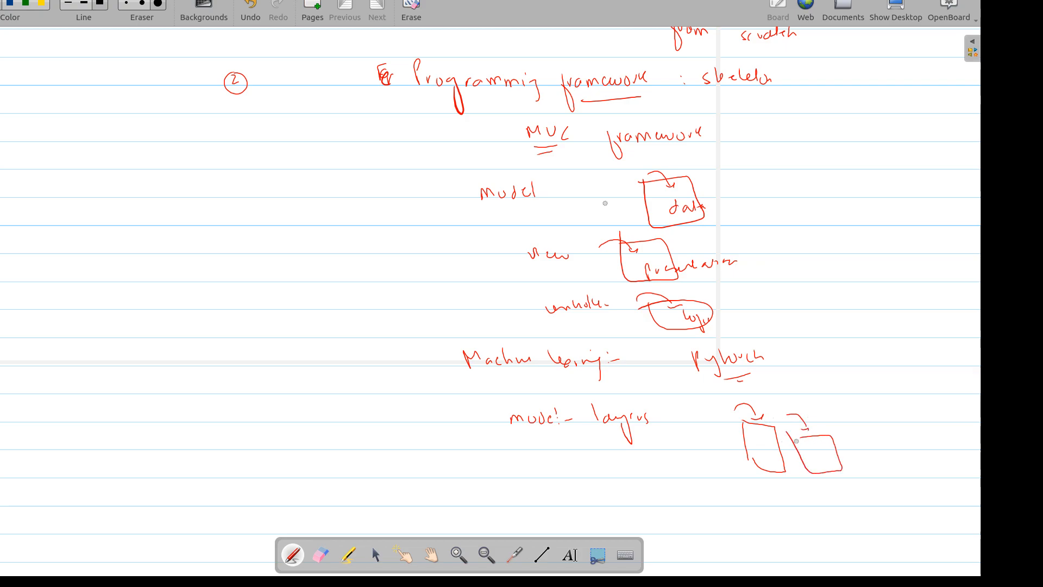
Circle "Pytorch" and put a tick beside "programming from scratch"
{"action": "mouse_move", "coordinate": [764, 351]}
{"action": "left_mouse_down"}
{"action": "mouse_move", "coordinate": [682, 381]}
{"action": "mouse_move", "coordinate": [748, 353]}
{"action": "left_mouse_up"}
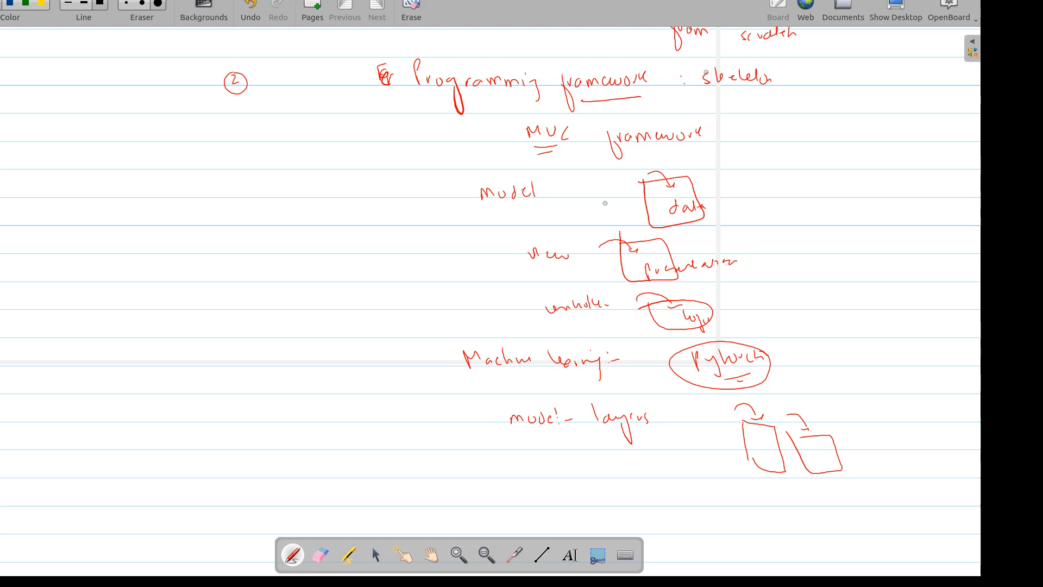
{"action": "scroll", "coordinate": [489, 294], "scroll_direction": "up", "scroll_amount": 3}
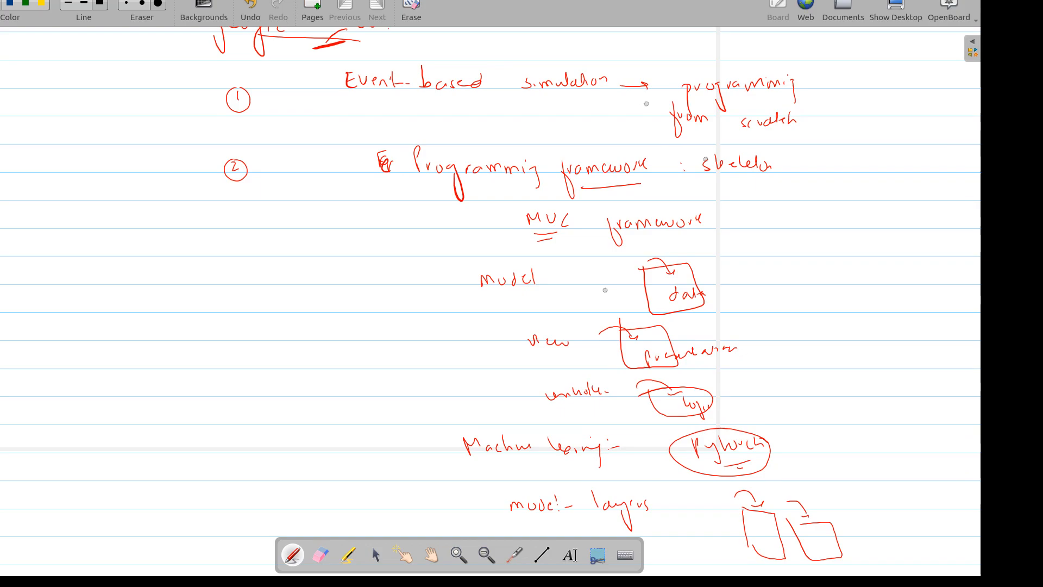
{"action": "left_click_drag", "start_coordinate": [826, 101], "coordinate": [850, 96]}
Add a circled 3 with "Tools" underlined, followed by "Netlogo → euler method"
{"action": "scroll", "coordinate": [491, 293], "scroll_direction": "down", "scroll_amount": 3}
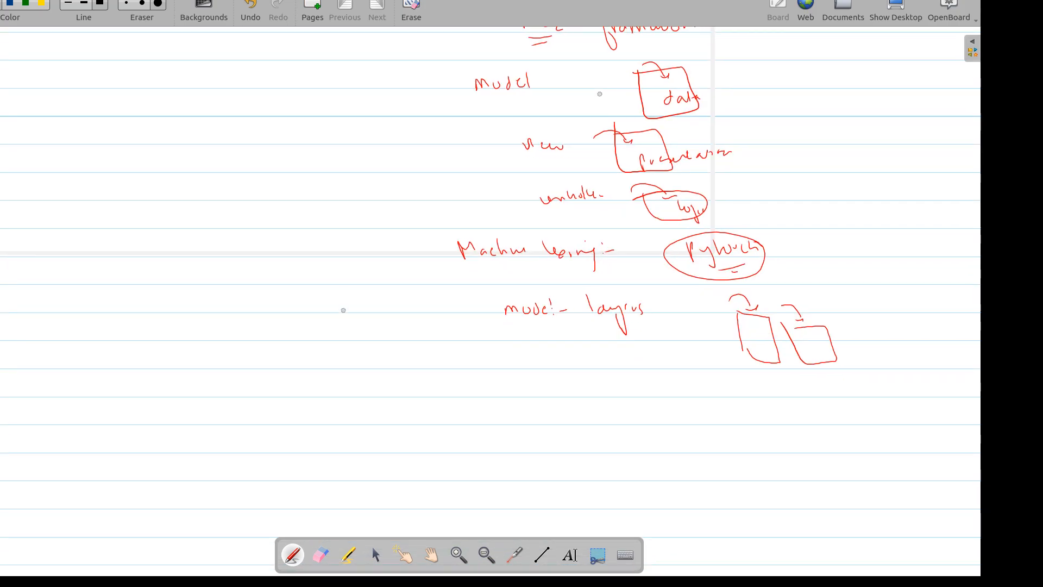
{"action": "left_click_drag", "start_coordinate": [313, 381], "coordinate": [314, 395]}
{"action": "mouse_move", "coordinate": [317, 380]}
{"action": "left_mouse_down"}
{"action": "mouse_move", "coordinate": [306, 400]}
{"action": "mouse_move", "coordinate": [318, 380]}
{"action": "left_mouse_up"}
{"action": "mouse_move", "coordinate": [373, 371]}
{"action": "left_mouse_down"}
{"action": "mouse_move", "coordinate": [393, 392]}
{"action": "mouse_move", "coordinate": [426, 392]}
{"action": "mouse_move", "coordinate": [400, 426]}
{"action": "left_mouse_up"}
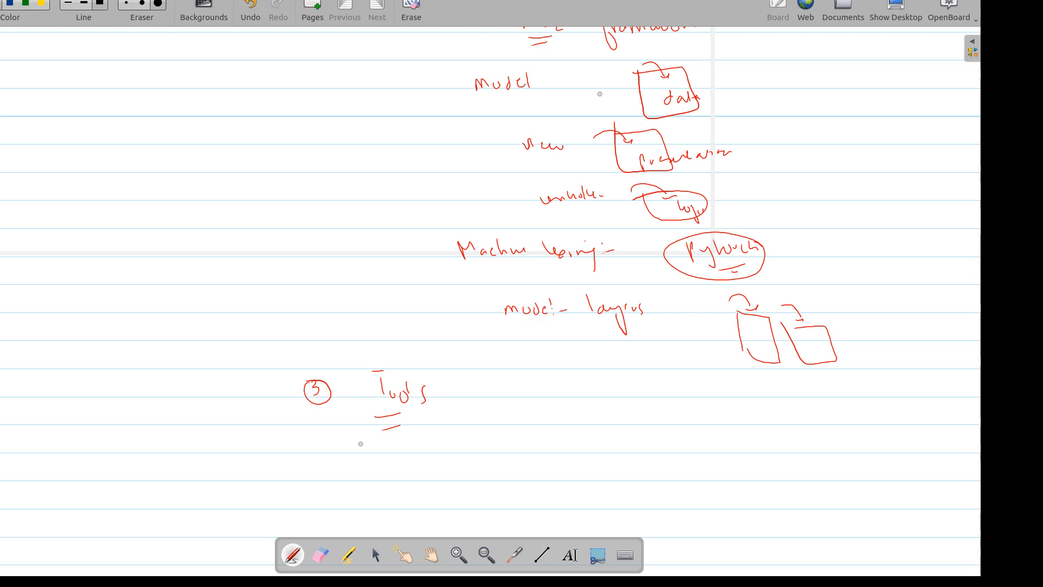
{"action": "left_click_drag", "start_coordinate": [96, 146], "coordinate": [94, 188]}
{"action": "mouse_move", "coordinate": [474, 399]}
{"action": "left_mouse_down"}
{"action": "mouse_move", "coordinate": [502, 380]}
{"action": "mouse_move", "coordinate": [532, 408]}
{"action": "mouse_move", "coordinate": [546, 392]}
{"action": "left_mouse_up"}
{"action": "left_click_drag", "start_coordinate": [589, 398], "coordinate": [757, 387]}
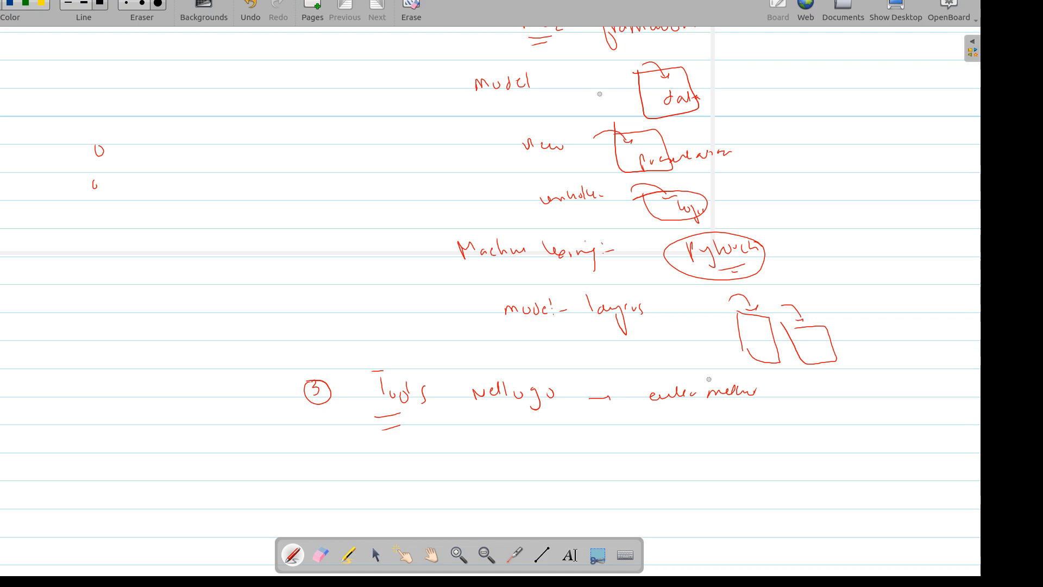
Circle "Tools" and "Netlogo", and write "AnyLogic" below Netlogo
{"action": "mouse_move", "coordinate": [435, 356]}
{"action": "left_mouse_down"}
{"action": "mouse_move", "coordinate": [416, 352]}
{"action": "mouse_move", "coordinate": [371, 421]}
{"action": "mouse_move", "coordinate": [449, 387]}
{"action": "mouse_move", "coordinate": [441, 357]}
{"action": "left_mouse_up"}
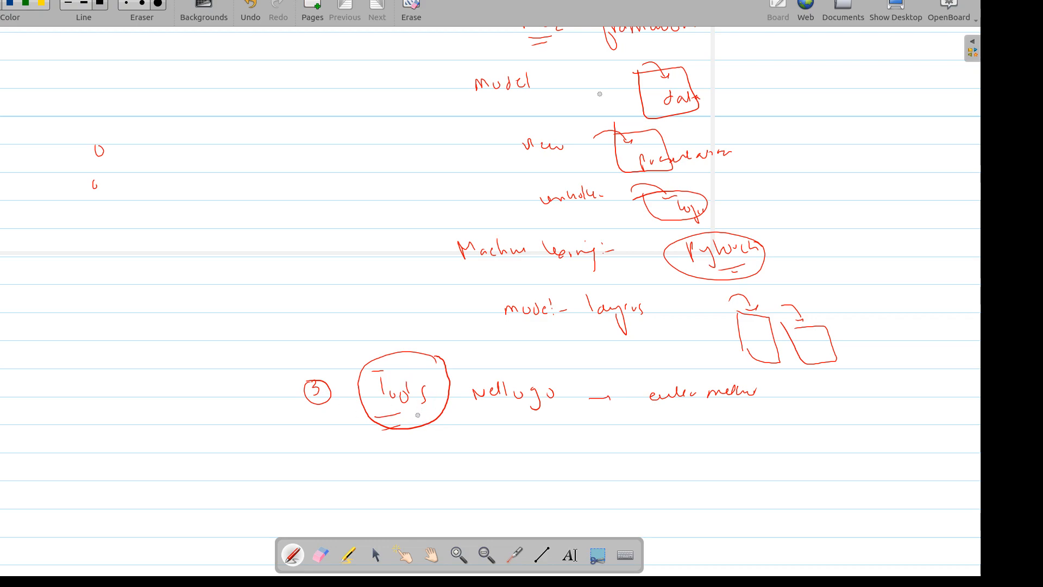
{"action": "mouse_move", "coordinate": [489, 364]}
{"action": "left_mouse_down"}
{"action": "mouse_move", "coordinate": [505, 363]}
{"action": "mouse_move", "coordinate": [470, 391]}
{"action": "mouse_move", "coordinate": [566, 367]}
{"action": "left_mouse_up"}
{"action": "left_click_drag", "start_coordinate": [491, 452], "coordinate": [526, 476]}
{"action": "mouse_move", "coordinate": [534, 454]}
{"action": "left_mouse_down"}
{"action": "mouse_move", "coordinate": [562, 448]}
{"action": "mouse_move", "coordinate": [580, 474]}
{"action": "mouse_move", "coordinate": [592, 451]}
{"action": "left_mouse_up"}
Mark "programming" with a small arrow, and add a circled arrow from "skeleton" to an underlined, boxed "SimPy"
{"action": "scroll", "coordinate": [585, 447], "scroll_direction": "up", "scroll_amount": 5}
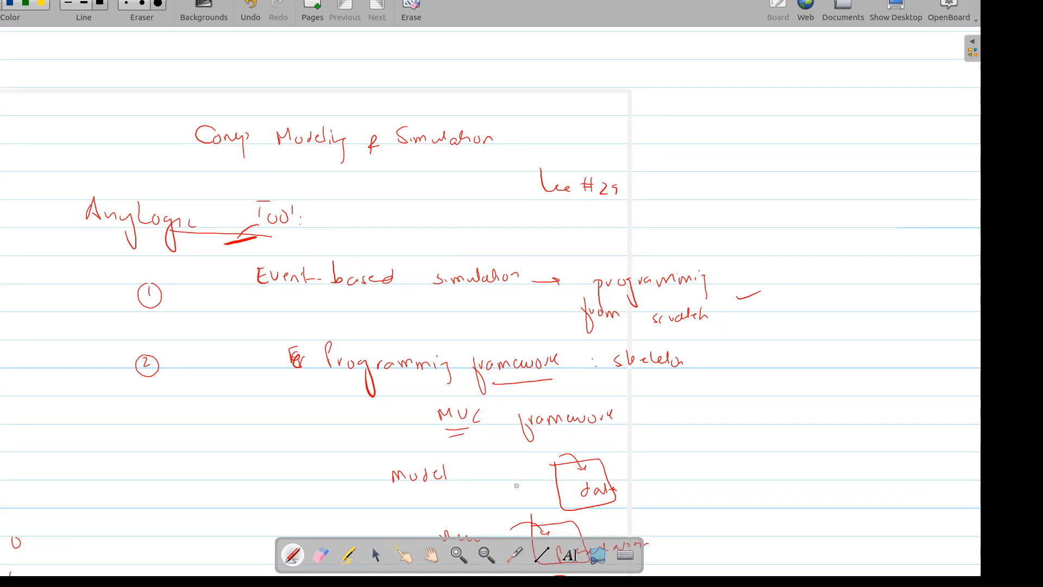
{"action": "left_click_drag", "start_coordinate": [638, 245], "coordinate": [656, 247]}
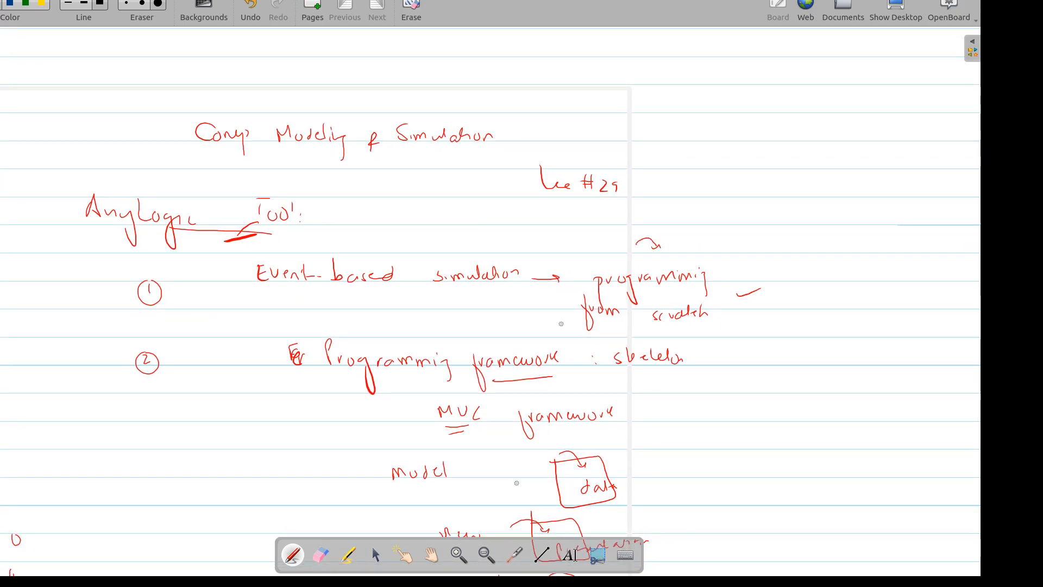
{"action": "mouse_move", "coordinate": [733, 363]}
{"action": "left_mouse_down"}
{"action": "mouse_move", "coordinate": [760, 364]}
{"action": "mouse_move", "coordinate": [716, 372]}
{"action": "mouse_move", "coordinate": [771, 365]}
{"action": "left_mouse_up"}
{"action": "mouse_move", "coordinate": [823, 345]}
{"action": "left_mouse_down"}
{"action": "mouse_move", "coordinate": [813, 363]}
{"action": "mouse_move", "coordinate": [868, 358]}
{"action": "mouse_move", "coordinate": [870, 382]}
{"action": "mouse_move", "coordinate": [857, 379]}
{"action": "left_mouse_up"}
{"action": "left_click_drag", "start_coordinate": [831, 388], "coordinate": [858, 386]}
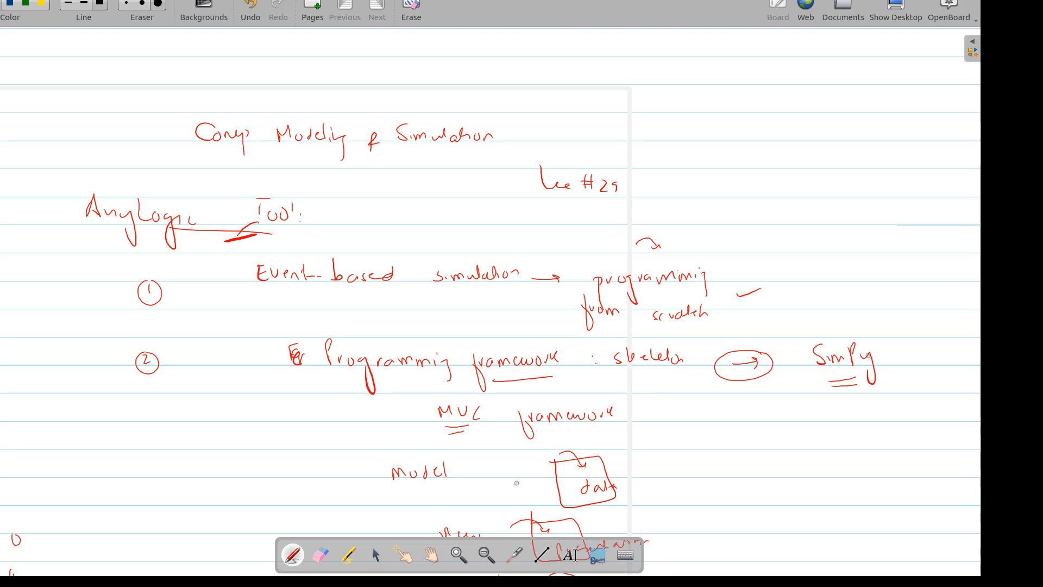
{"action": "mouse_move", "coordinate": [798, 368]}
{"action": "left_mouse_down"}
{"action": "mouse_move", "coordinate": [896, 335]}
{"action": "mouse_move", "coordinate": [811, 370]}
{"action": "left_mouse_up"}
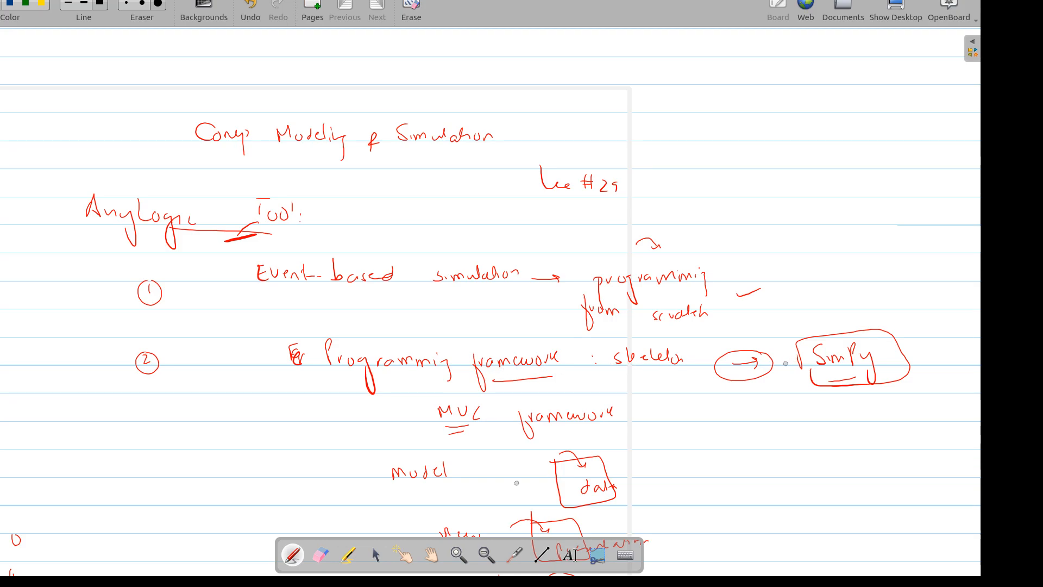
{"action": "mouse_move", "coordinate": [926, 331]}
{"action": "left_mouse_down"}
{"action": "mouse_move", "coordinate": [913, 353]}
{"action": "mouse_move", "coordinate": [931, 359]}
{"action": "left_mouse_up"}
{"action": "scroll", "coordinate": [917, 363], "scroll_direction": "down", "scroll_amount": 8}
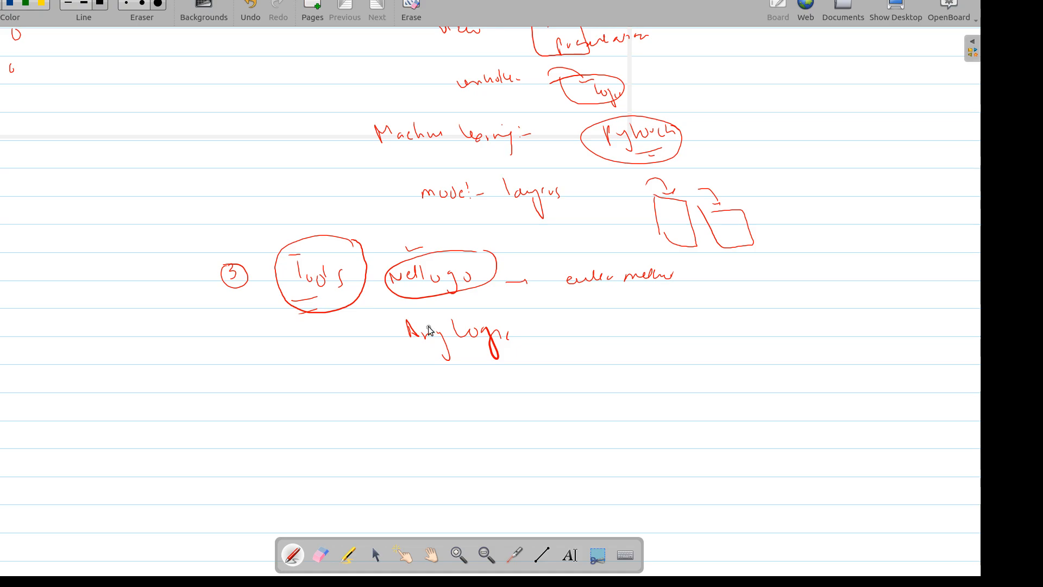
Switch to AnyLogic and close it, saving the changes to the callCentre_2 project
{"action": "key", "text": "super"}
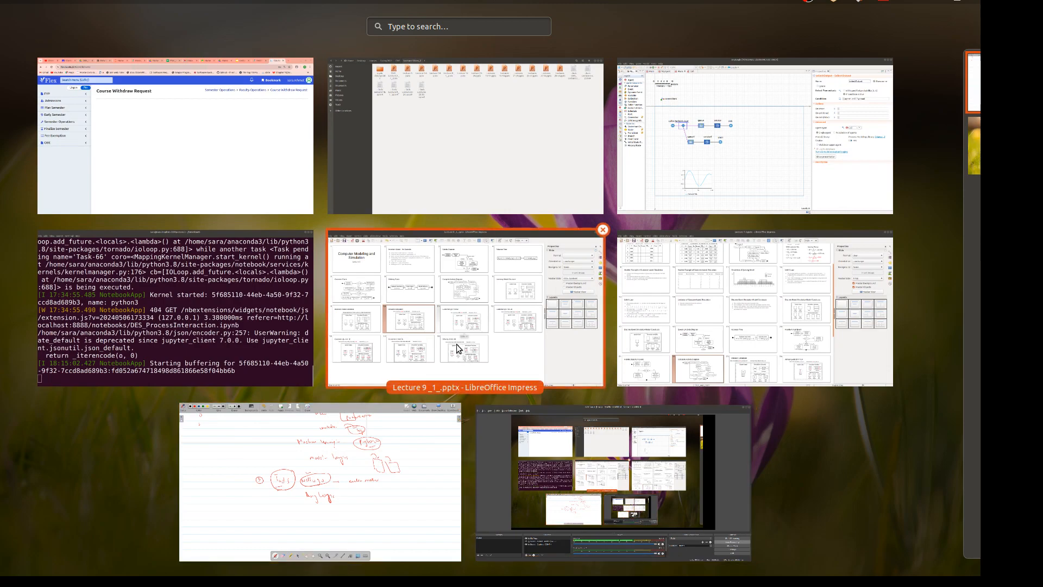
{"action": "left_click", "coordinate": [669, 200]}
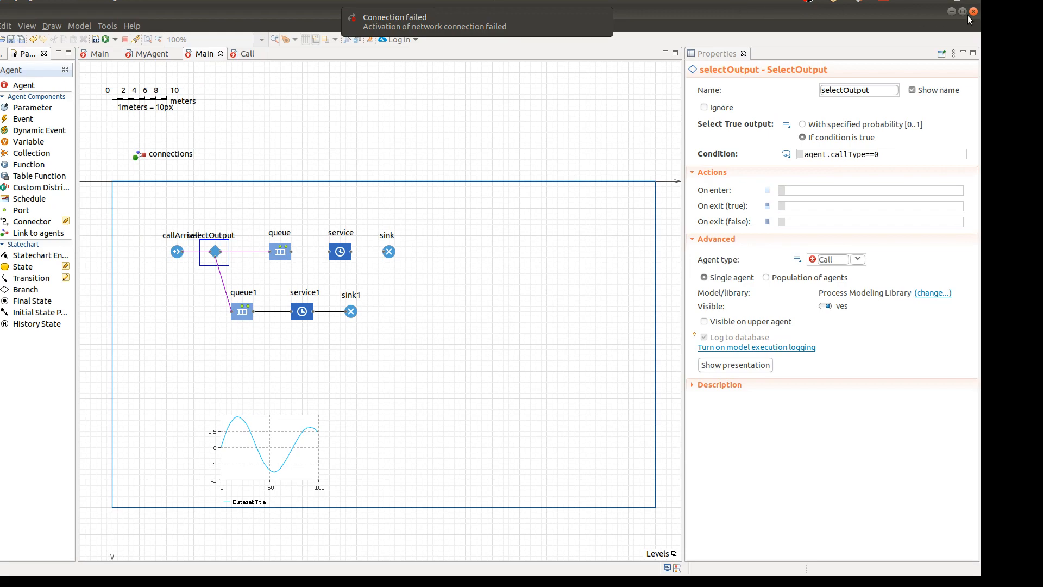
{"action": "key", "text": "alt+f"}
{"action": "key", "text": "Escape"}
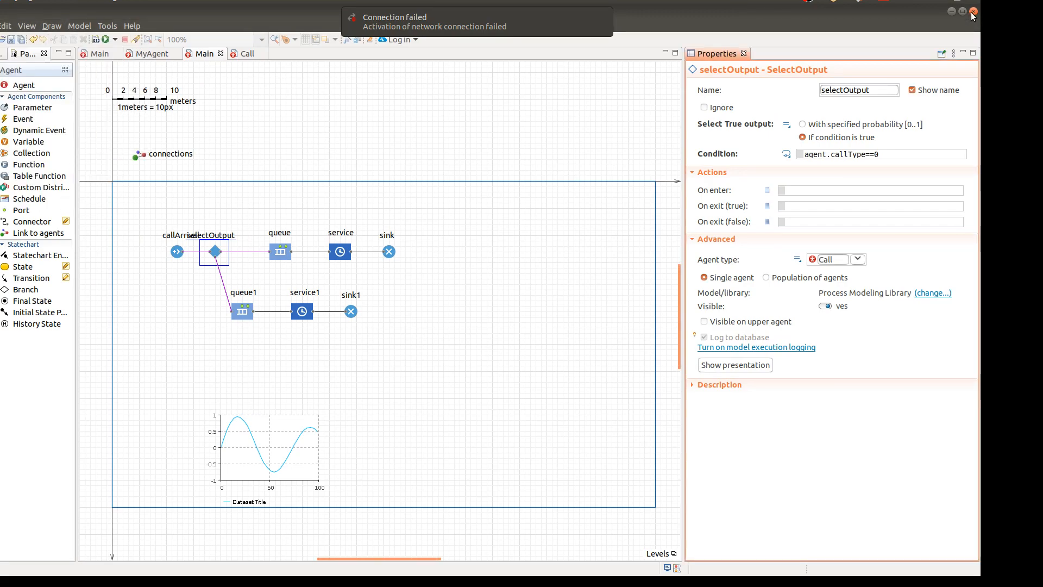
{"action": "left_click", "coordinate": [973, 13]}
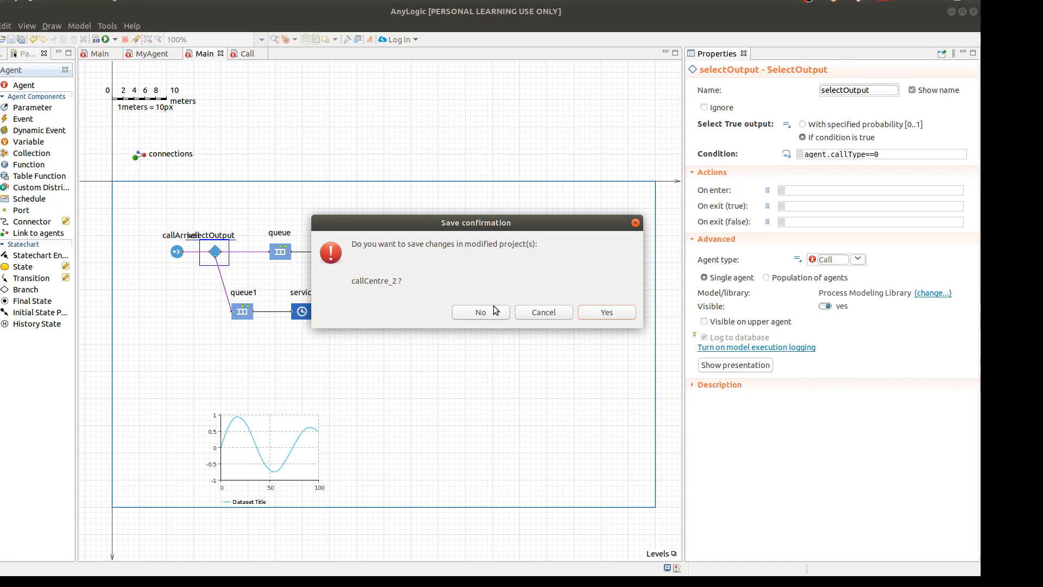
{"action": "left_click", "coordinate": [600, 311]}
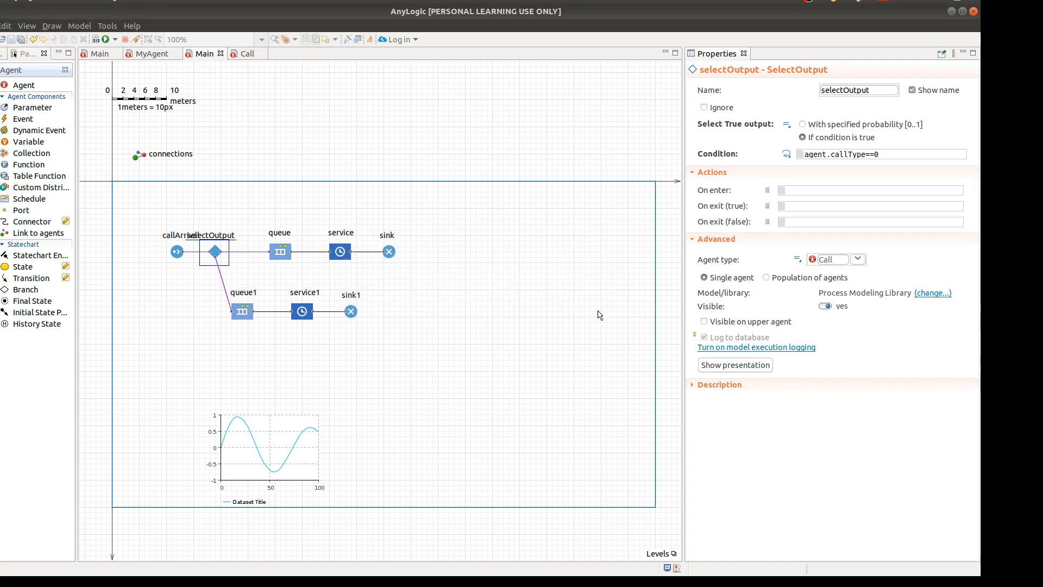
{"action": "left_click", "coordinate": [972, 12]}
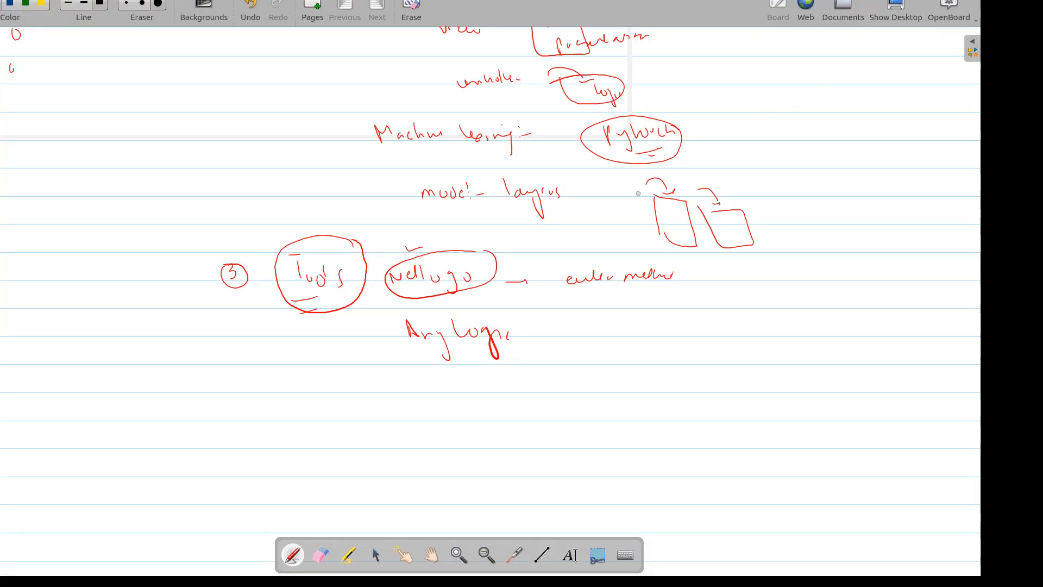
Minimize the remaining open windows, including the Lecture Slides_2 folder, whiteboard, OBS, browser and slides, to reveal the desktop
{"action": "key", "text": "super"}
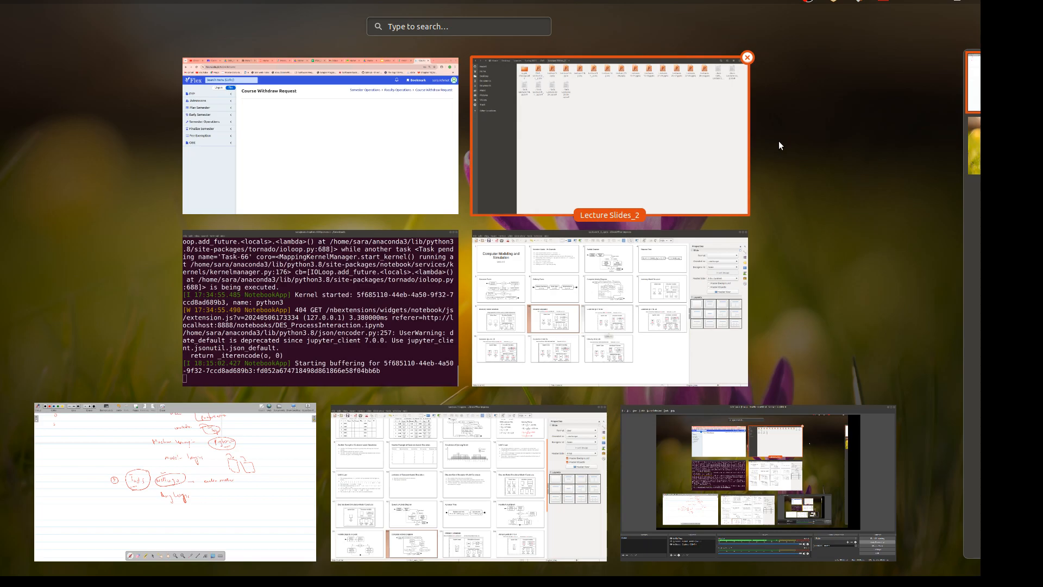
{"action": "left_click", "coordinate": [724, 132]}
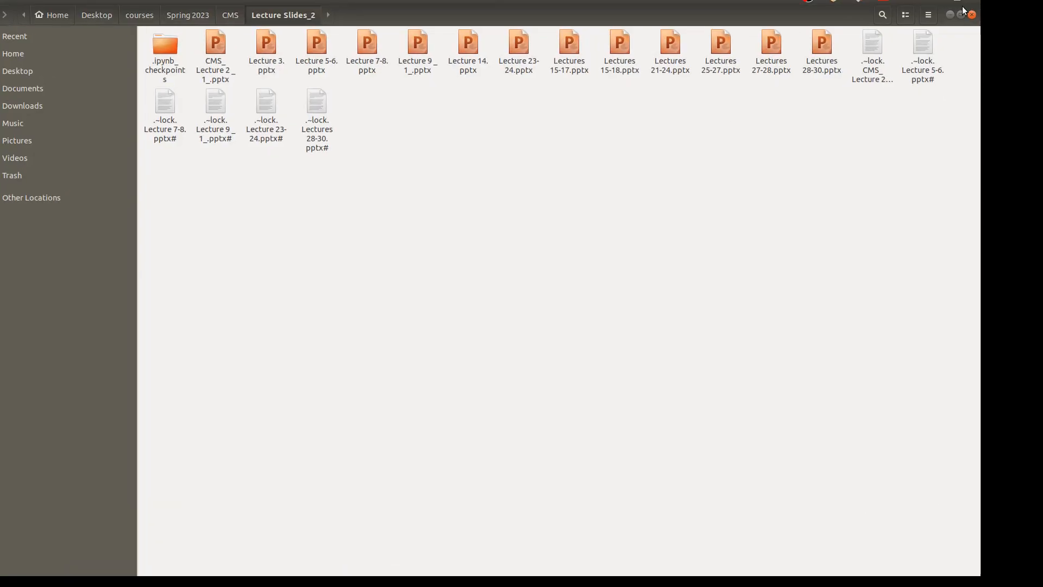
{"action": "left_click", "coordinate": [952, 15]}
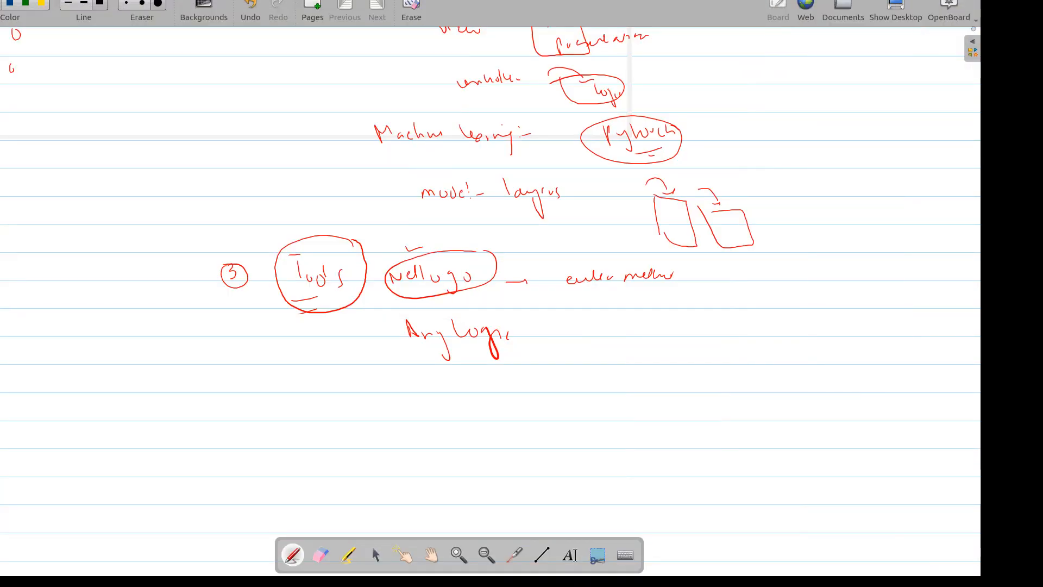
{"action": "left_click", "coordinate": [975, 24]}
{"action": "left_click", "coordinate": [874, 178]}
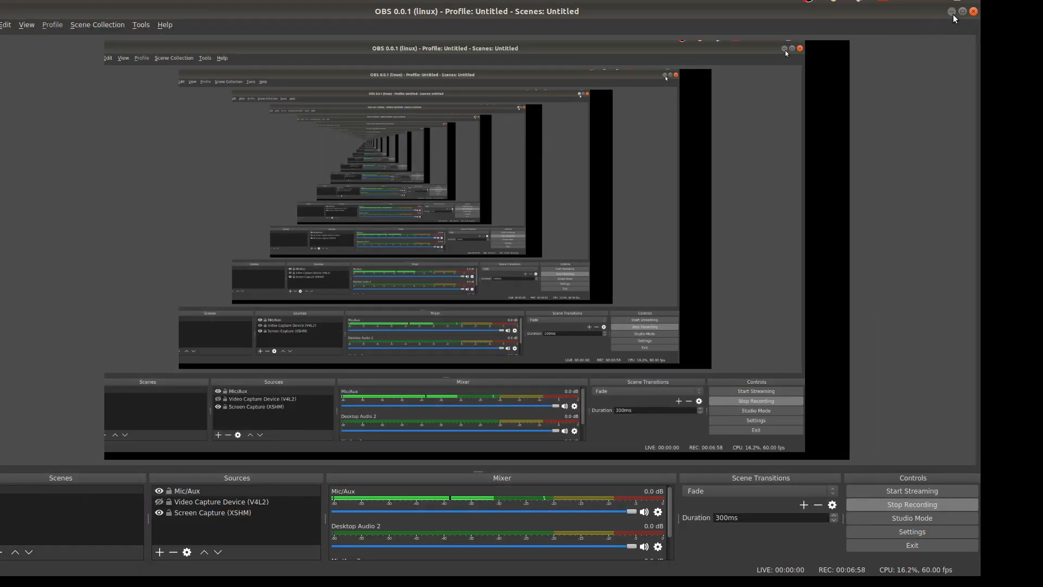
{"action": "left_click", "coordinate": [952, 14]}
{"action": "left_click", "coordinate": [937, 18]}
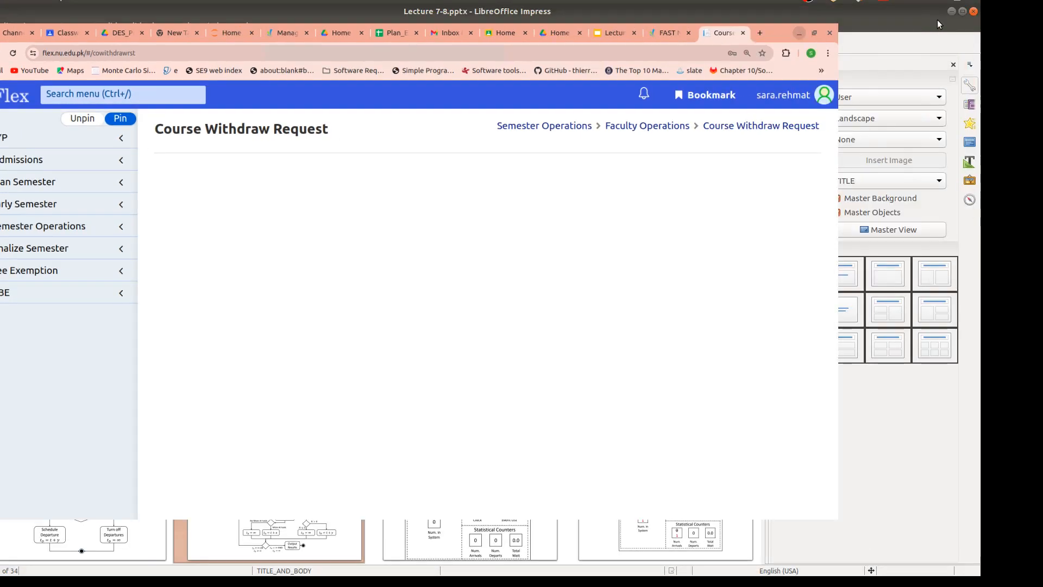
{"action": "left_click", "coordinate": [948, 13]}
{"action": "left_click", "coordinate": [948, 13]}
{"action": "left_click", "coordinate": [953, 11]}
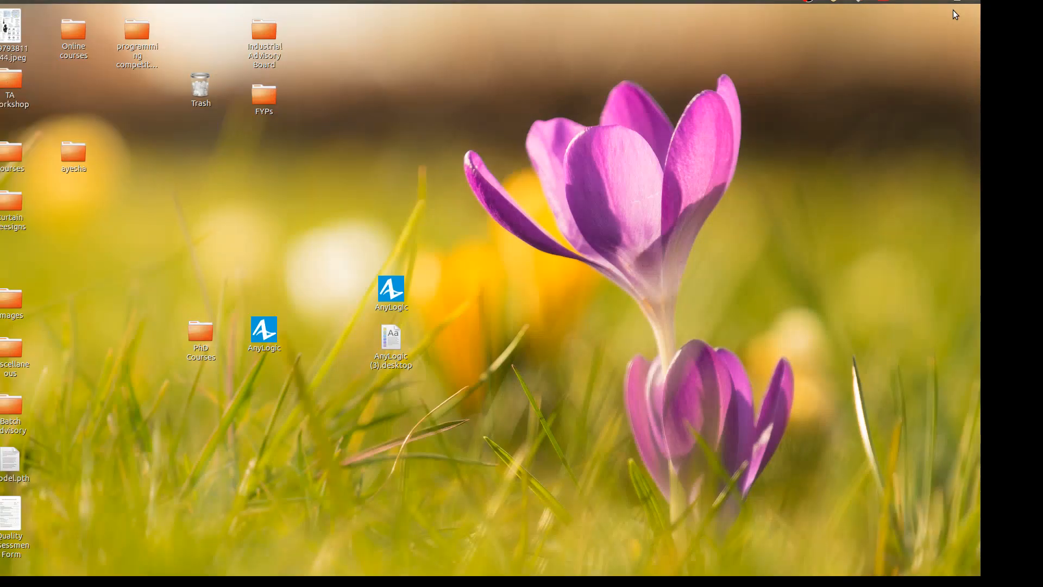
{"action": "left_click", "coordinate": [392, 293]}
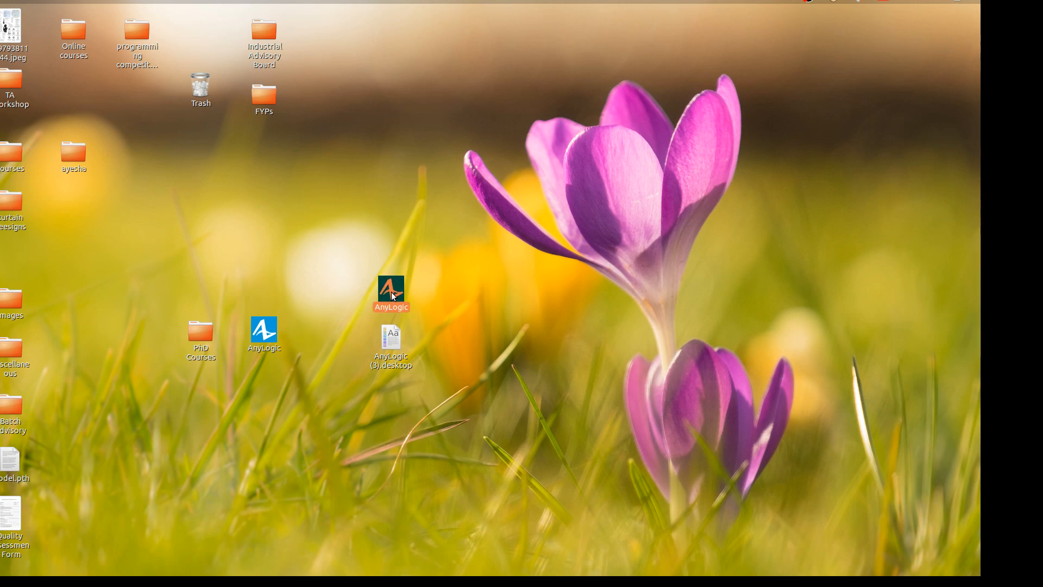
{"action": "double_click", "coordinate": [392, 293]}
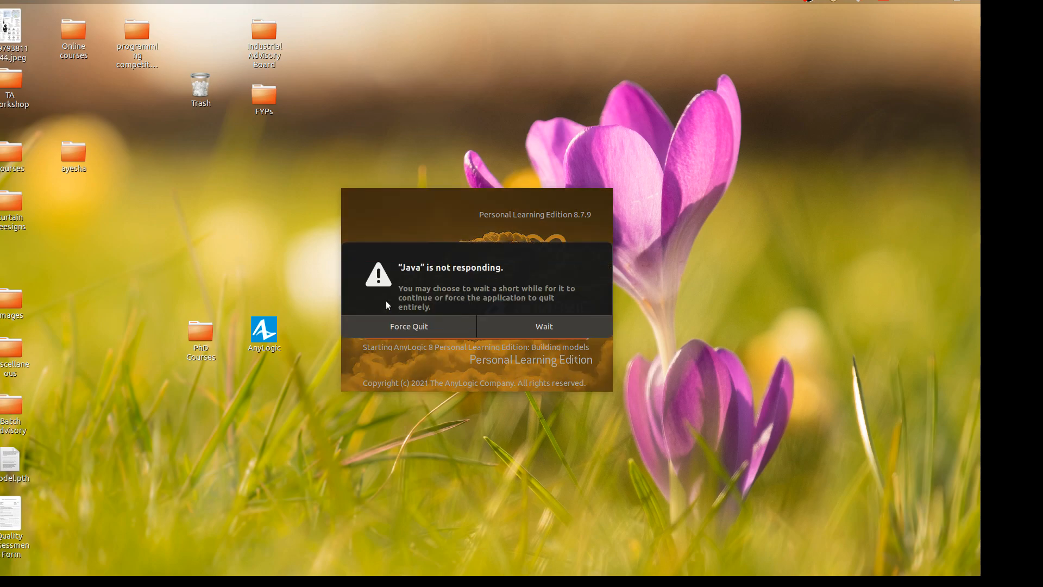
{"action": "left_click", "coordinate": [436, 327]}
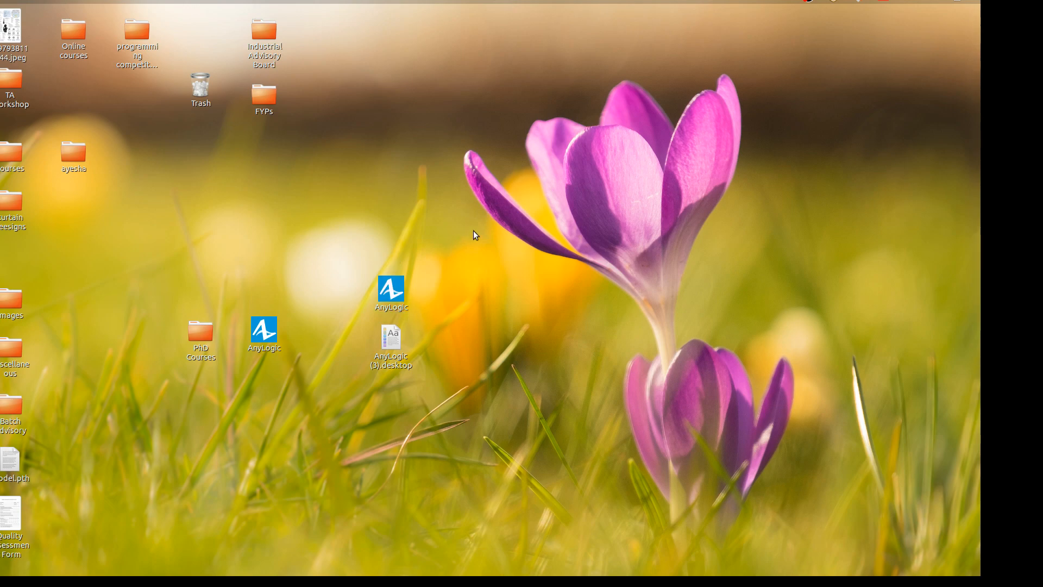
Launch AnyLogic from the desktop shortcut beside PhD Courses, quitting the presentation, terminal and Chrome windows while it loads
{"action": "double_click", "coordinate": [267, 325]}
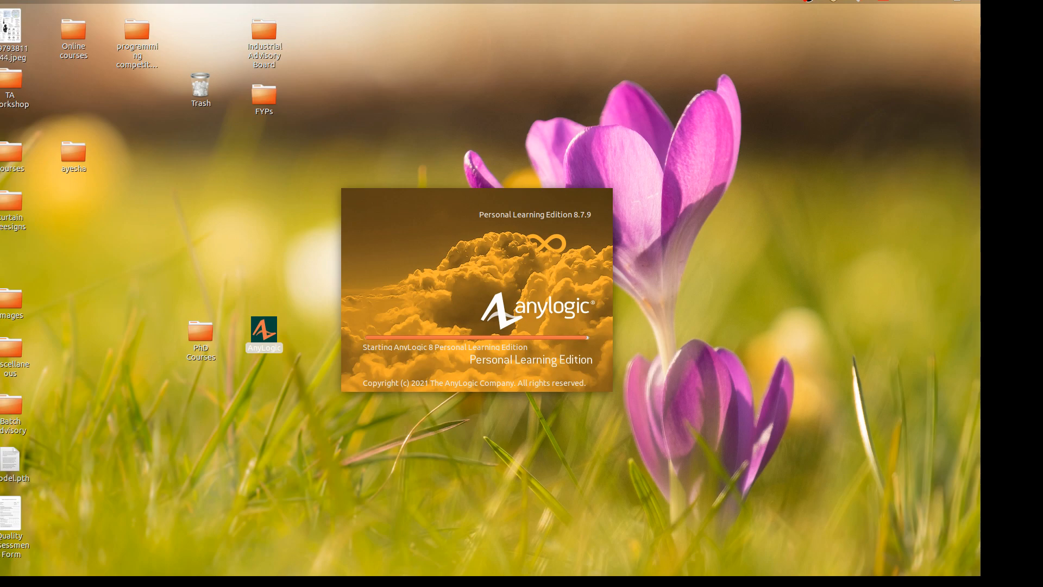
{"action": "right_click", "coordinate": [0, 264]}
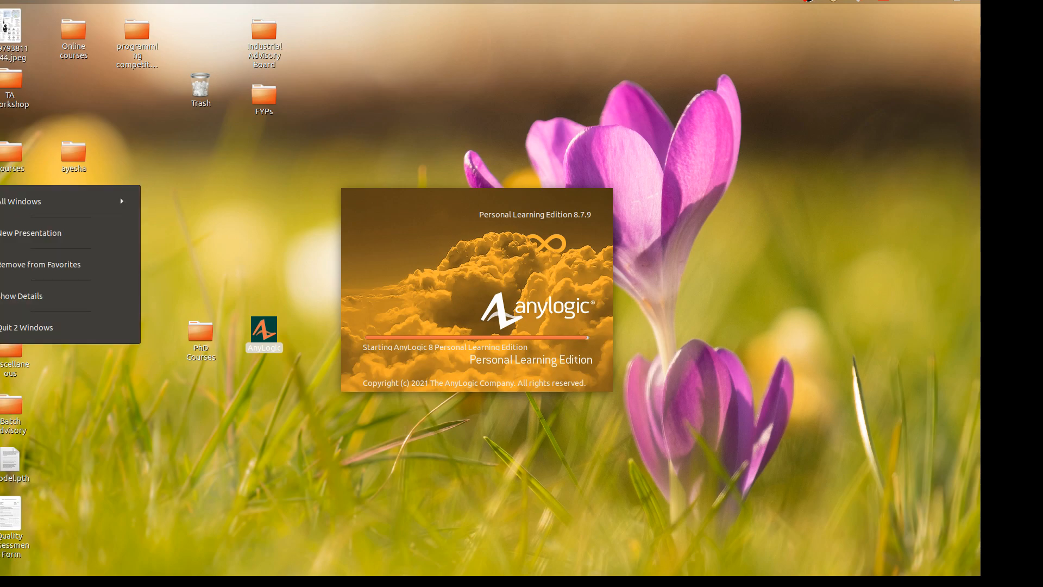
{"action": "left_click", "coordinate": [27, 327]}
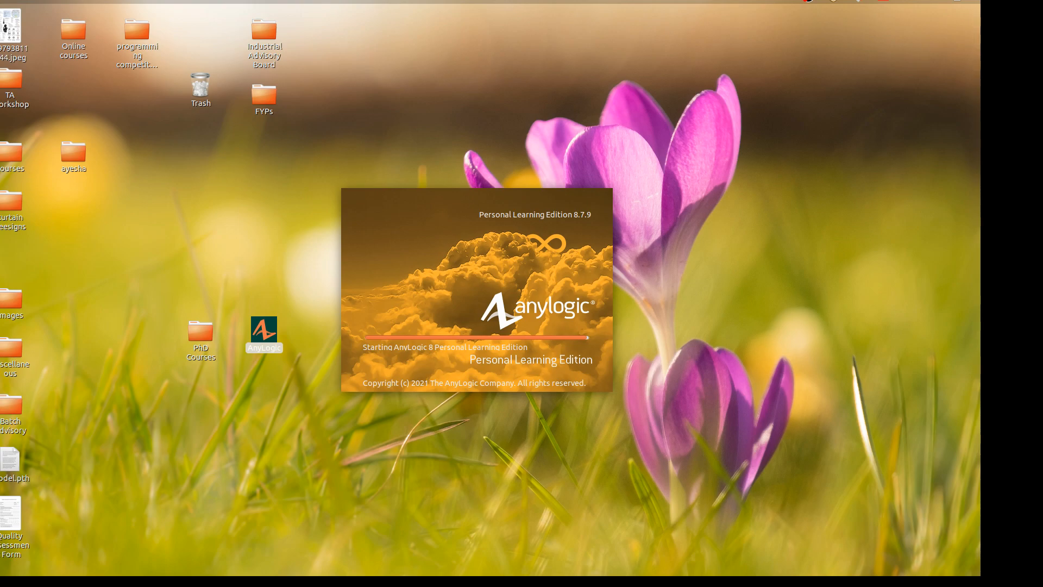
{"action": "right_click", "coordinate": [0, 126]}
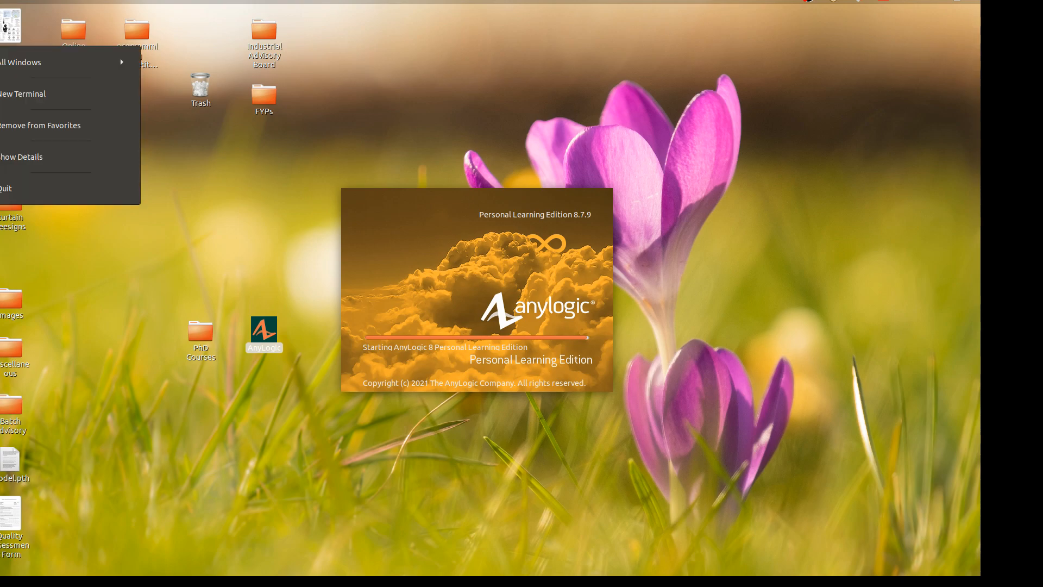
{"action": "left_click", "coordinate": [13, 188]}
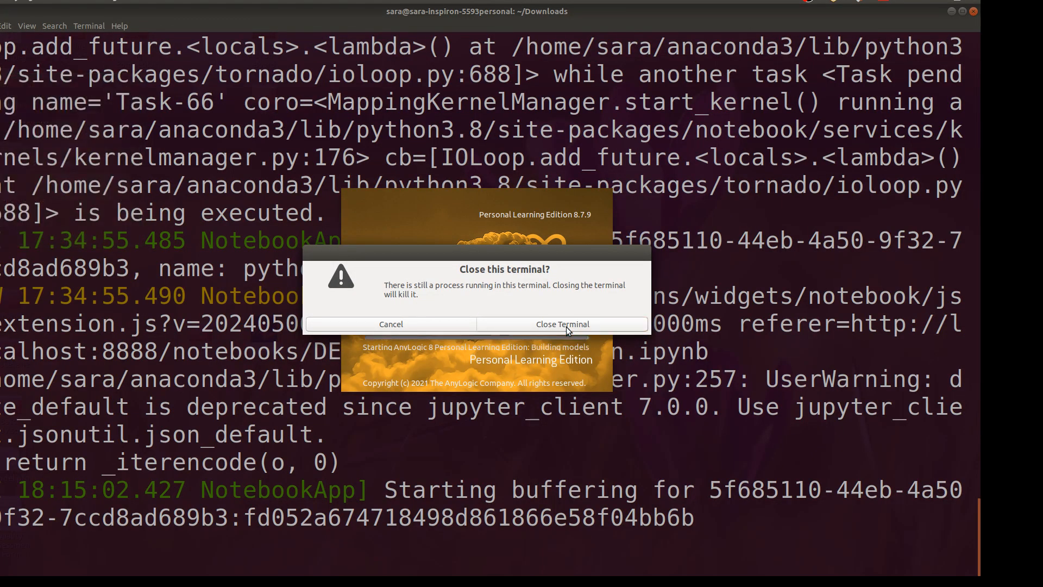
{"action": "left_click", "coordinate": [558, 326]}
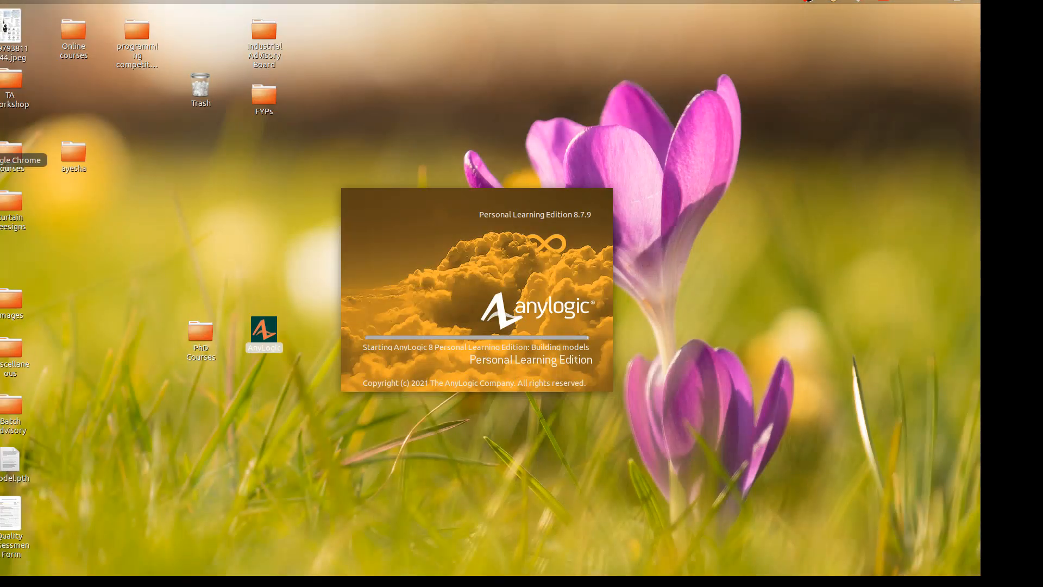
{"action": "right_click", "coordinate": [1, 160]}
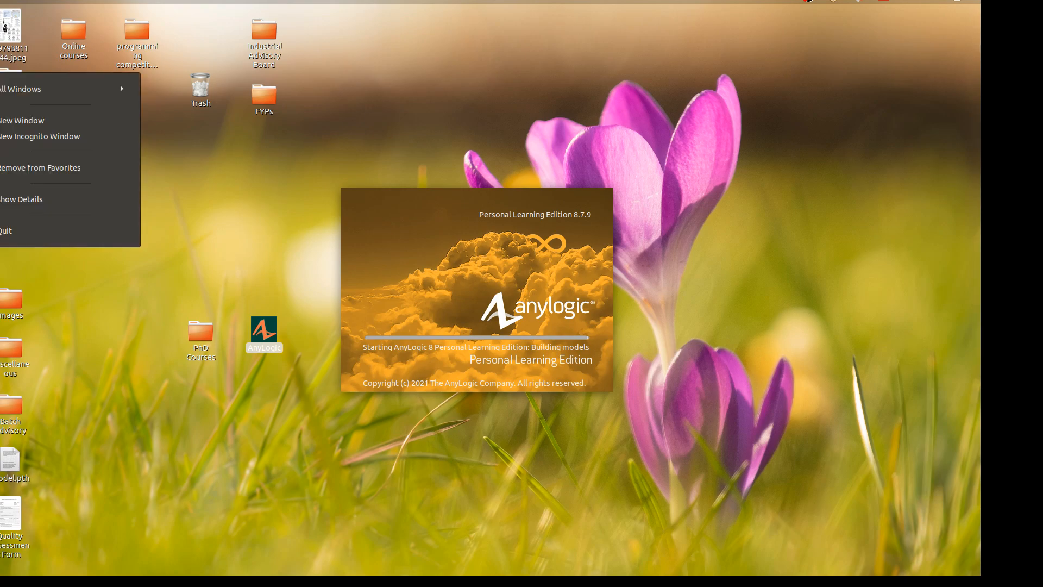
{"action": "left_click", "coordinate": [7, 230]}
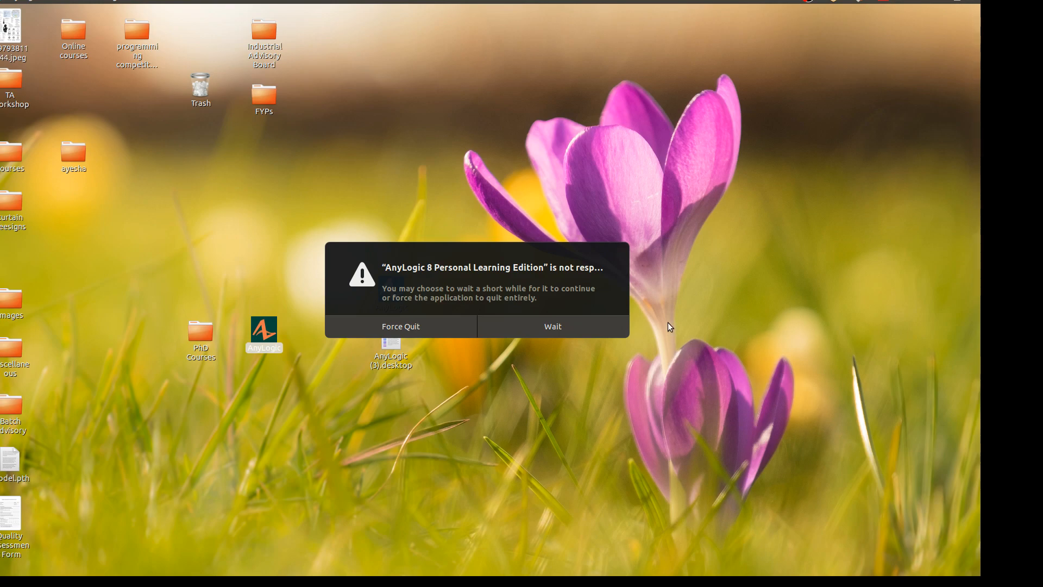
{"action": "left_click", "coordinate": [576, 326]}
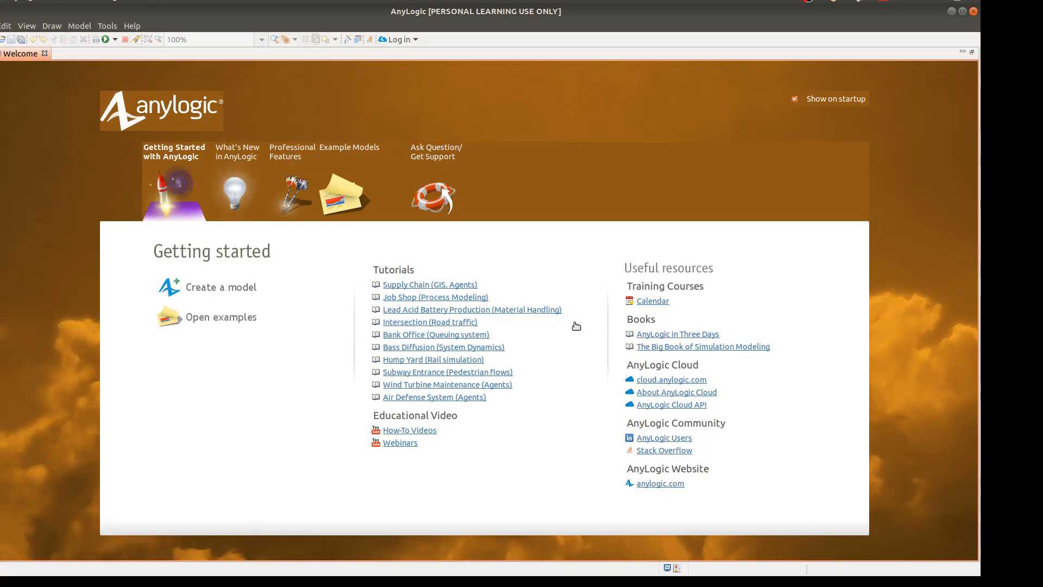
Create a new model named atm_model2 with seconds as the model time units
{"action": "left_click", "coordinate": [245, 289]}
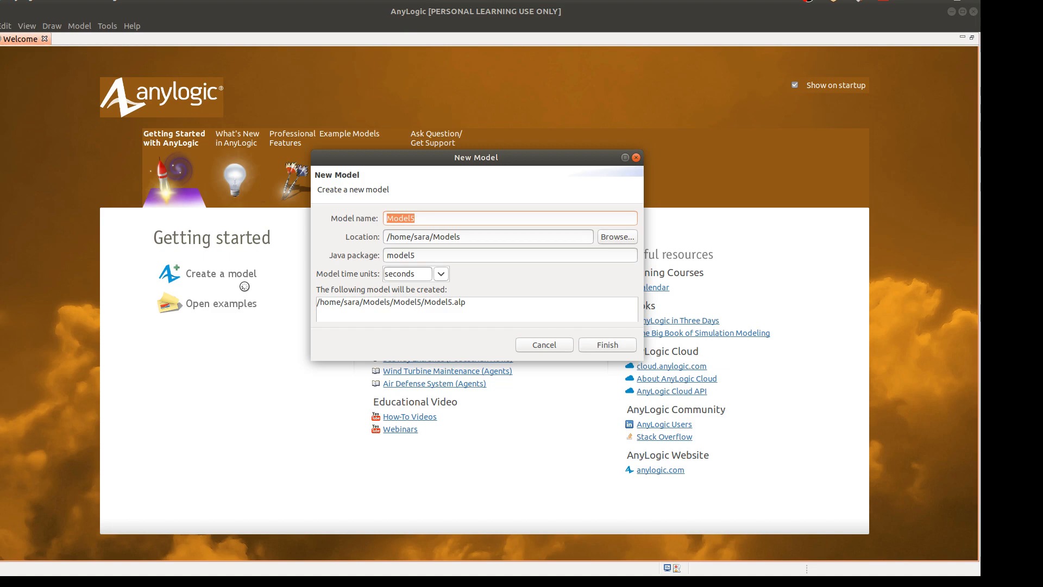
{"action": "key", "text": "BackSpace"}
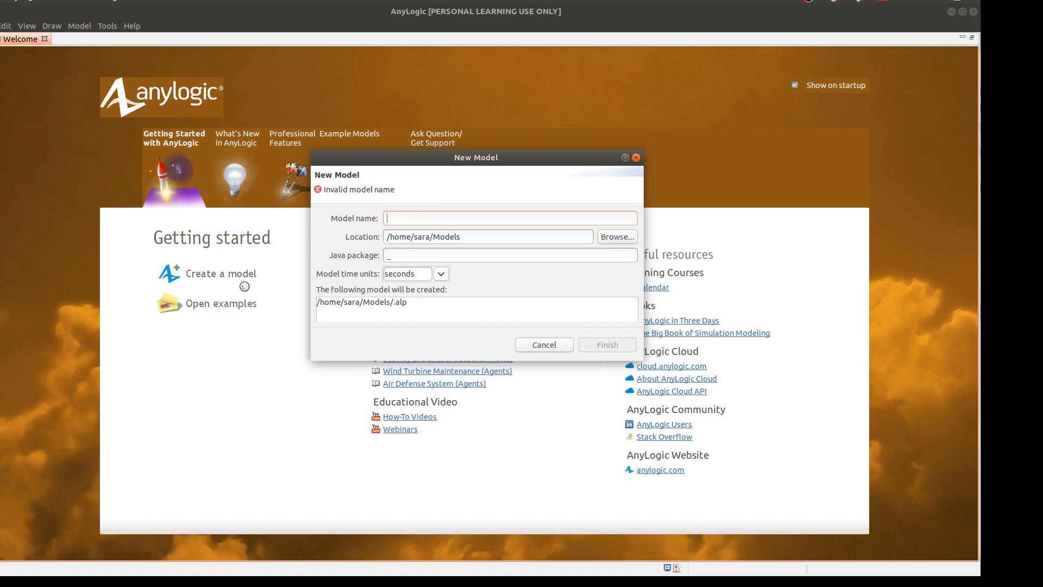
{"action": "type", "text": "atm"}
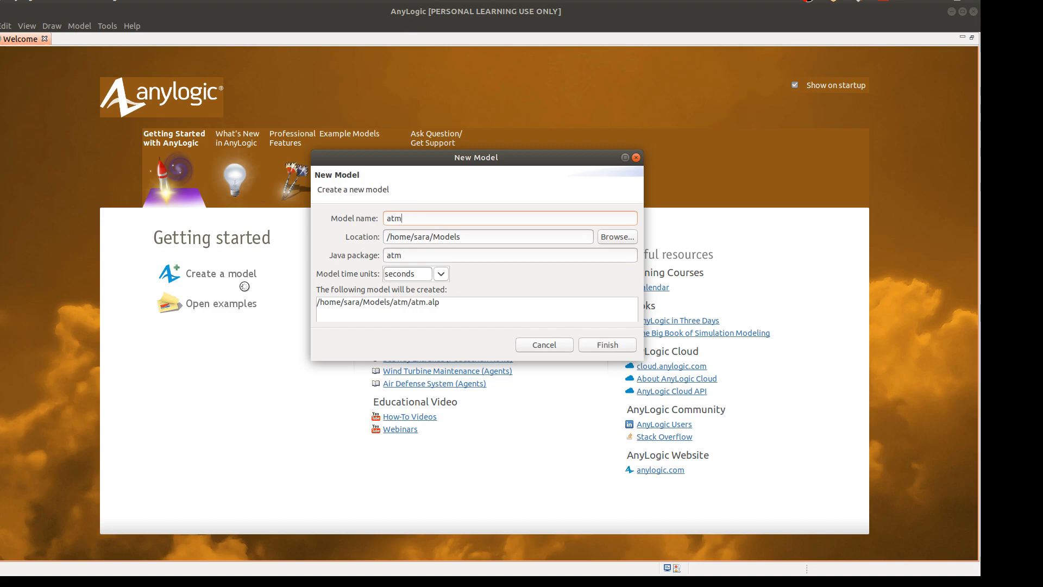
{"action": "type", "text": "_model"}
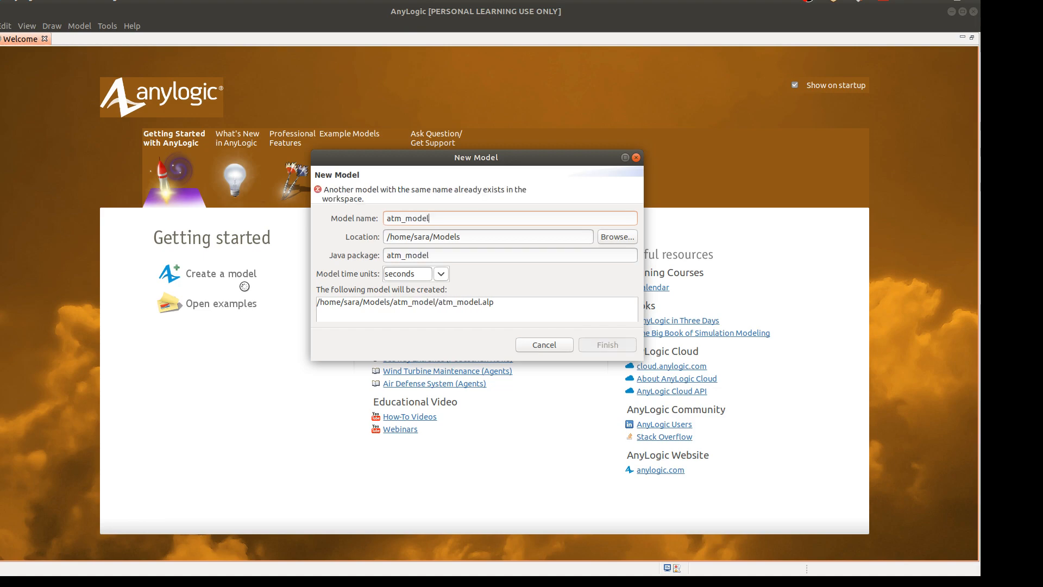
{"action": "type", "text": "2"}
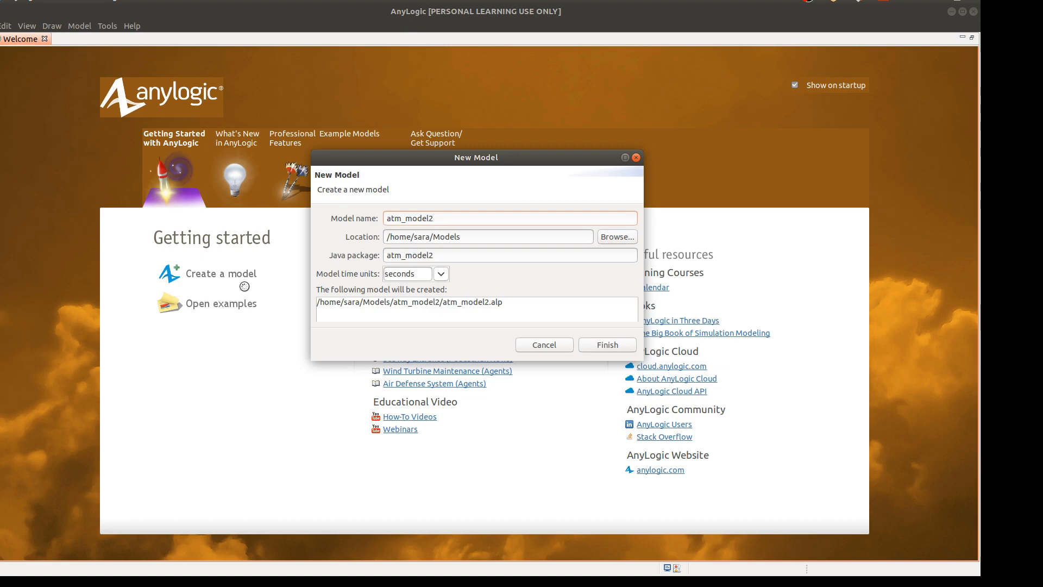
{"action": "left_click", "coordinate": [630, 346]}
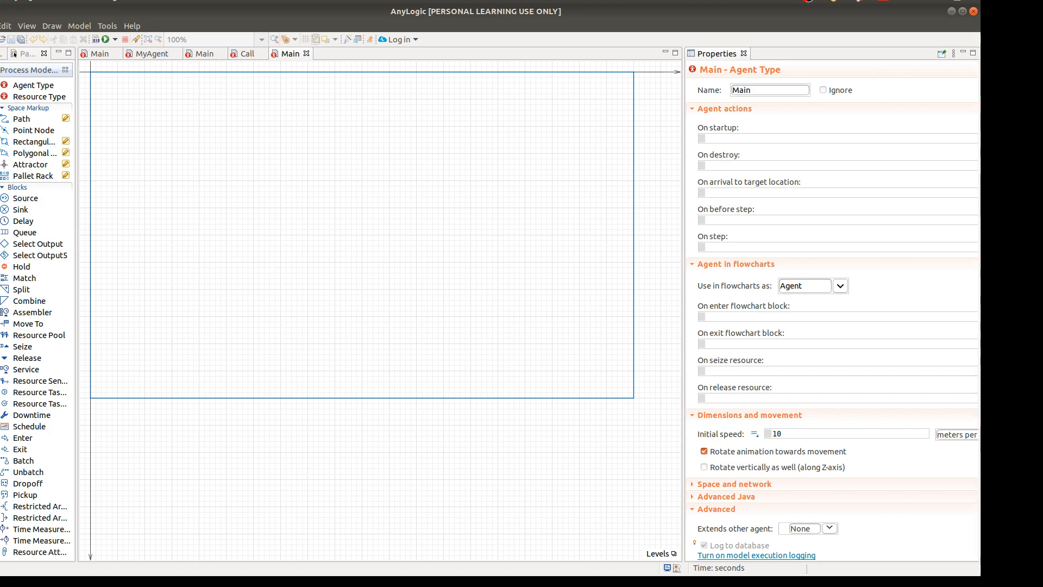
In the atm_model2 properties, try milliseconds and hours as the model time units, and settle on minutes
{"action": "left_click", "coordinate": [2, 54]}
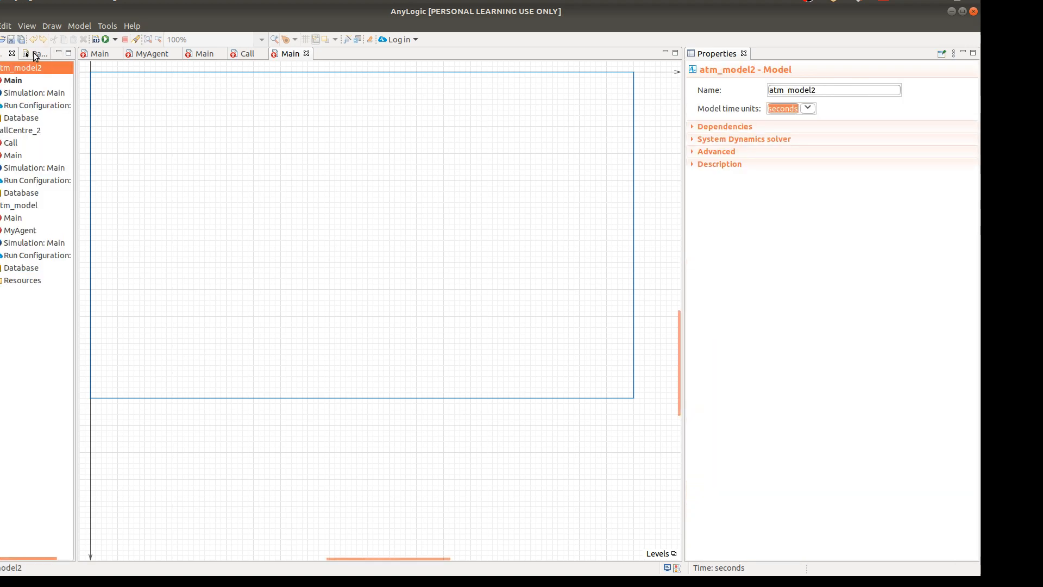
{"action": "left_click", "coordinate": [813, 111]}
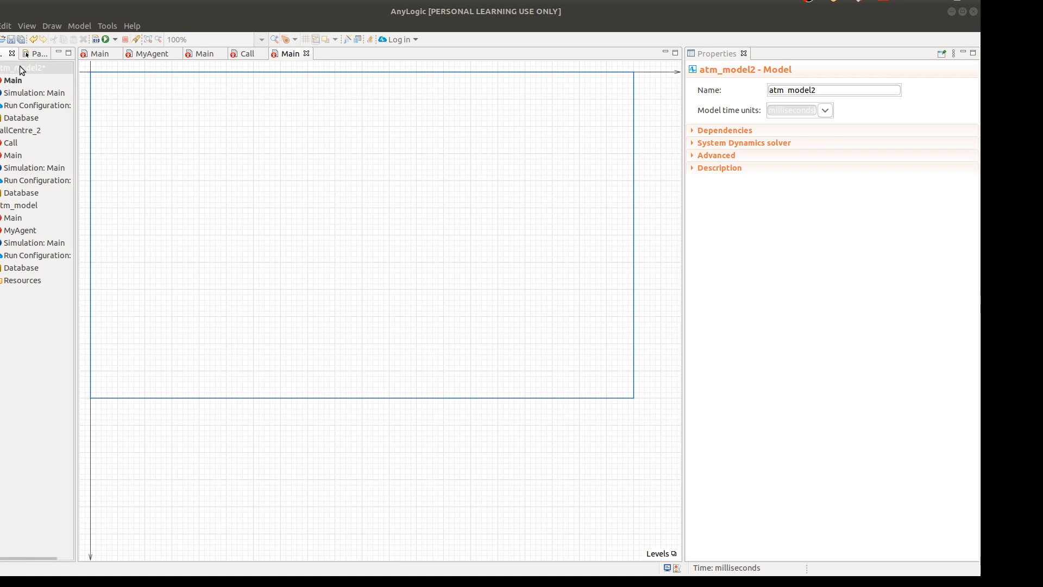
{"action": "left_click", "coordinate": [14, 65]}
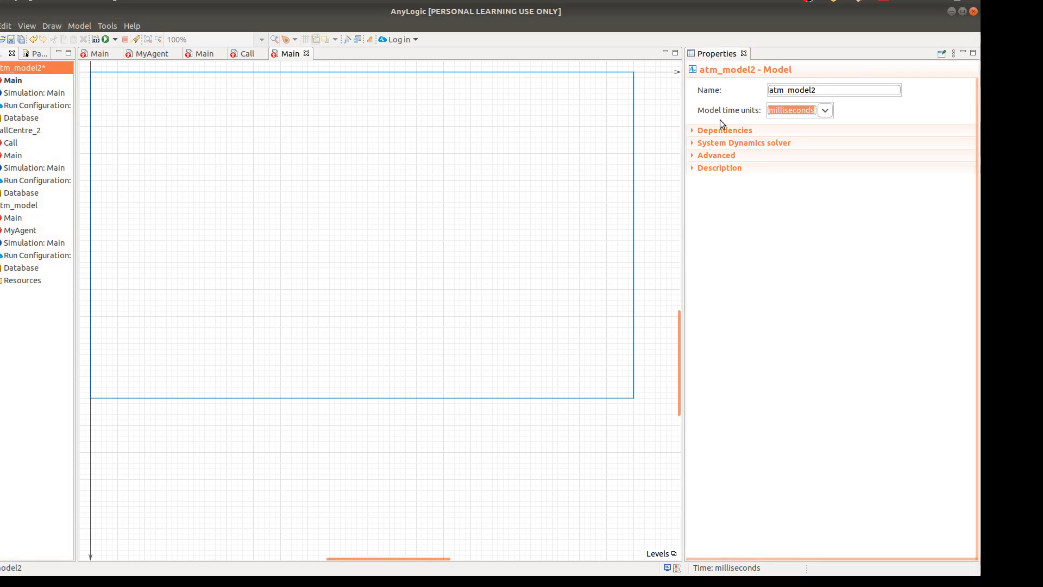
{"action": "left_click", "coordinate": [826, 111]}
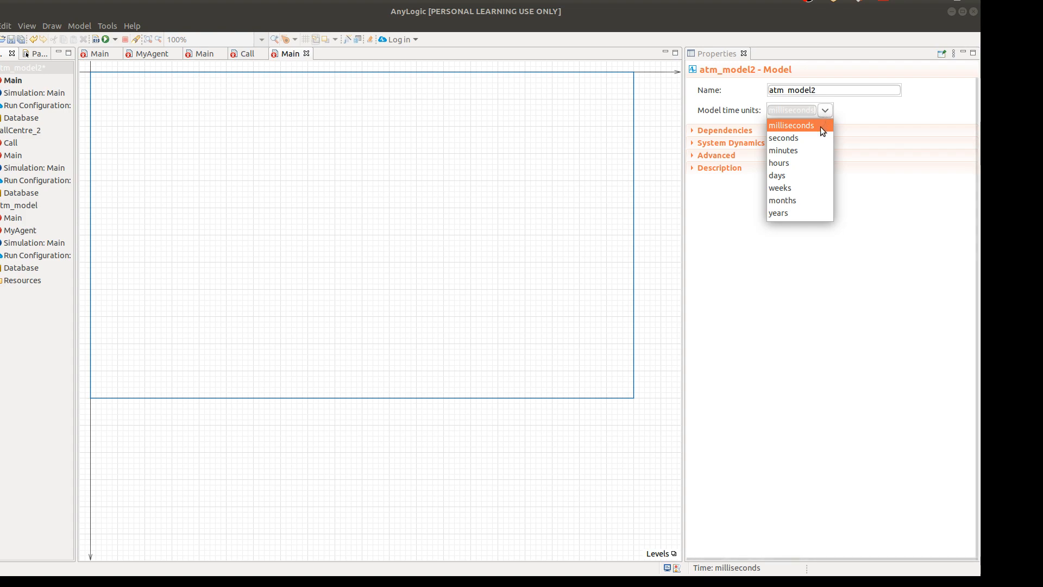
{"action": "left_click", "coordinate": [789, 163]}
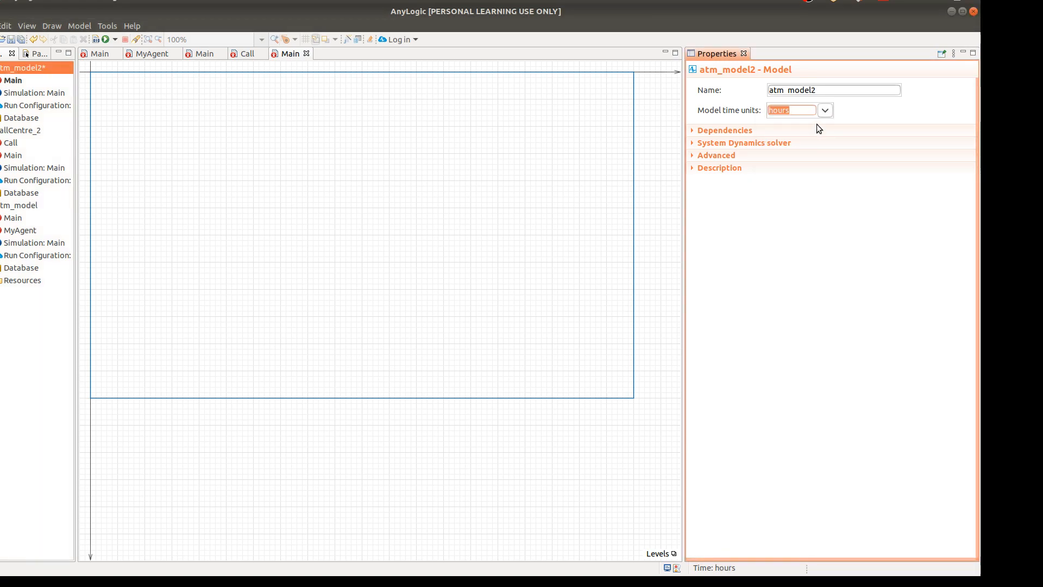
{"action": "left_click", "coordinate": [825, 111]}
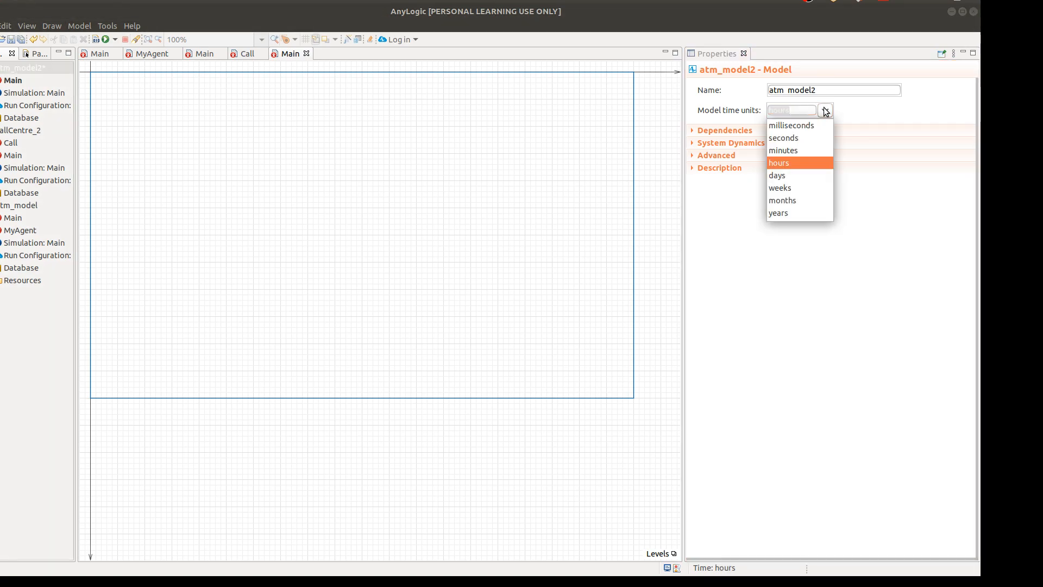
{"action": "left_click", "coordinate": [788, 152]}
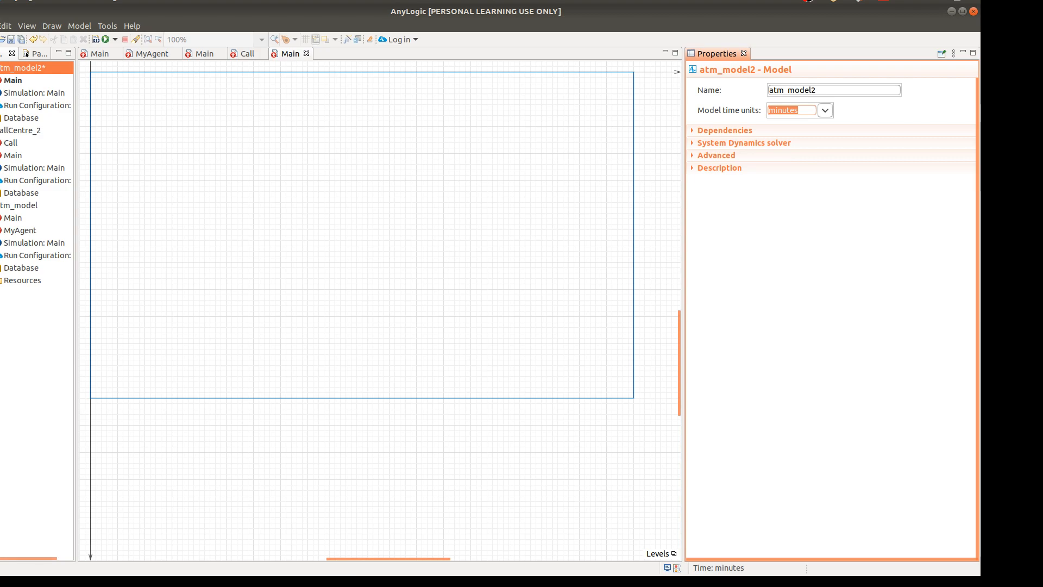
Search the installed applications for "ope" and switch to the OpenBoard whiteboard
{"action": "left_click", "coordinate": [1, 558]}
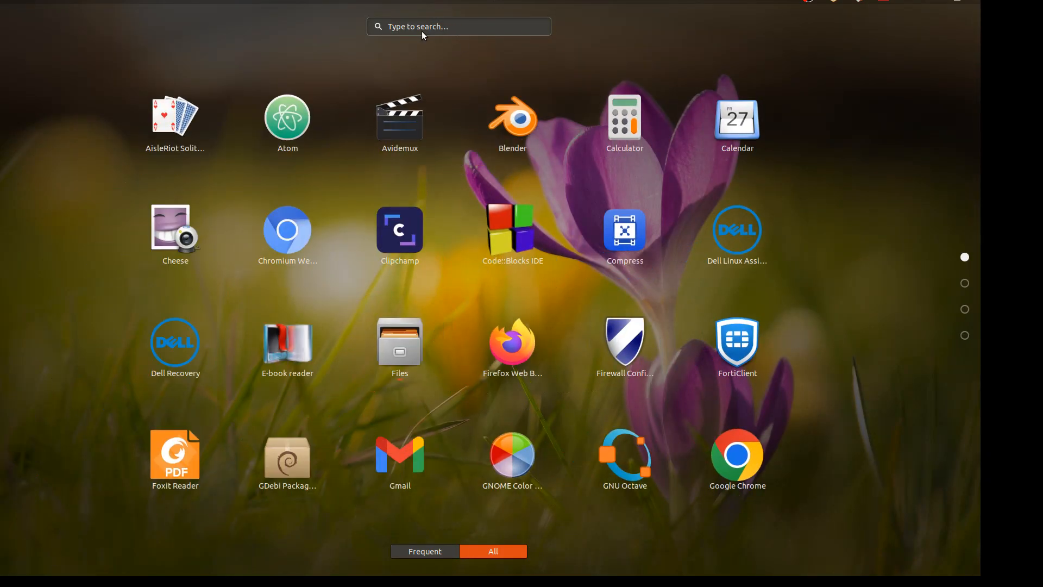
{"action": "type", "text": "ol"}
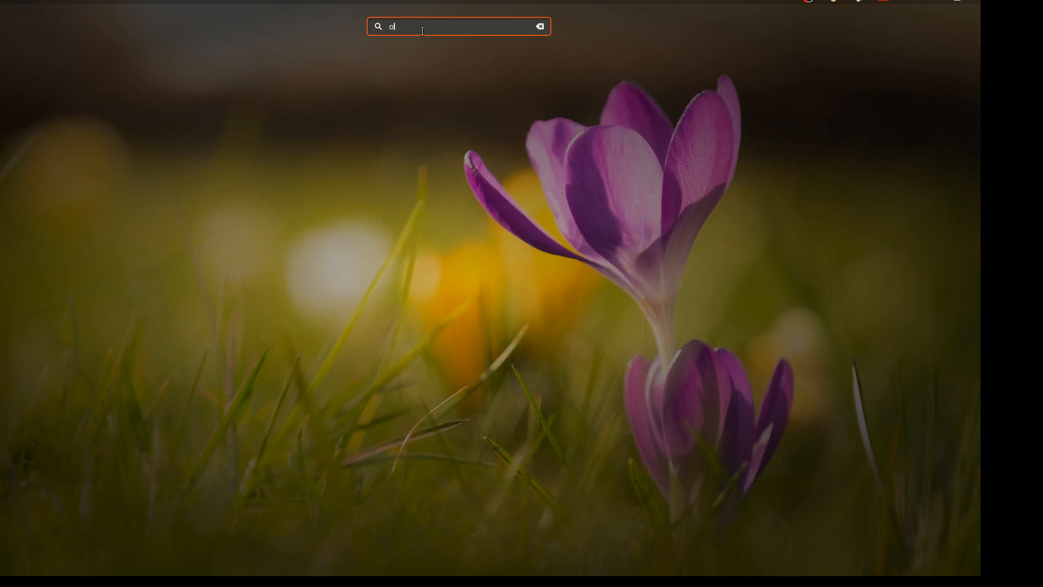
{"action": "type", "text": "pe"}
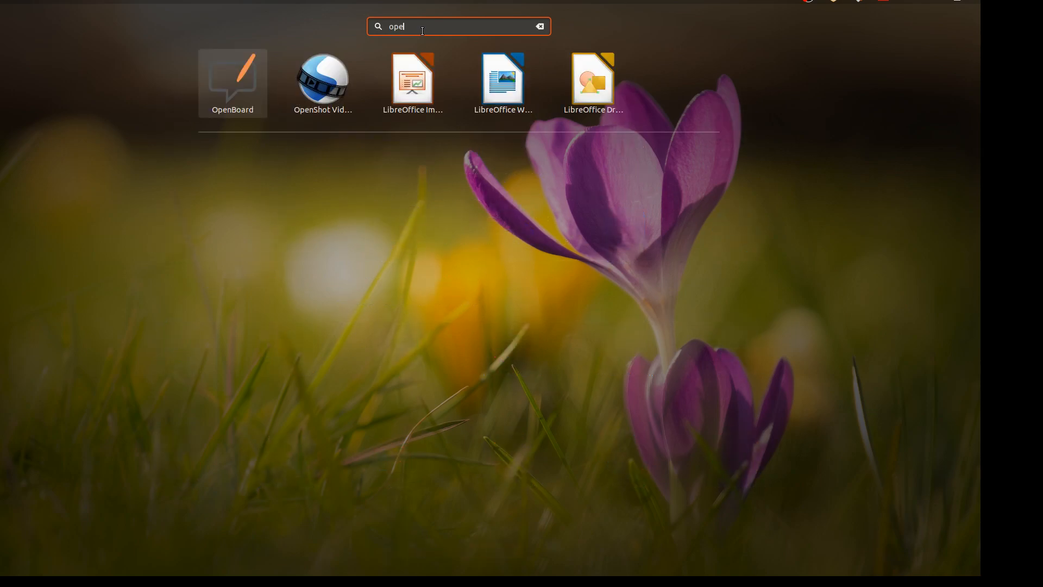
{"action": "left_click", "coordinate": [230, 64]}
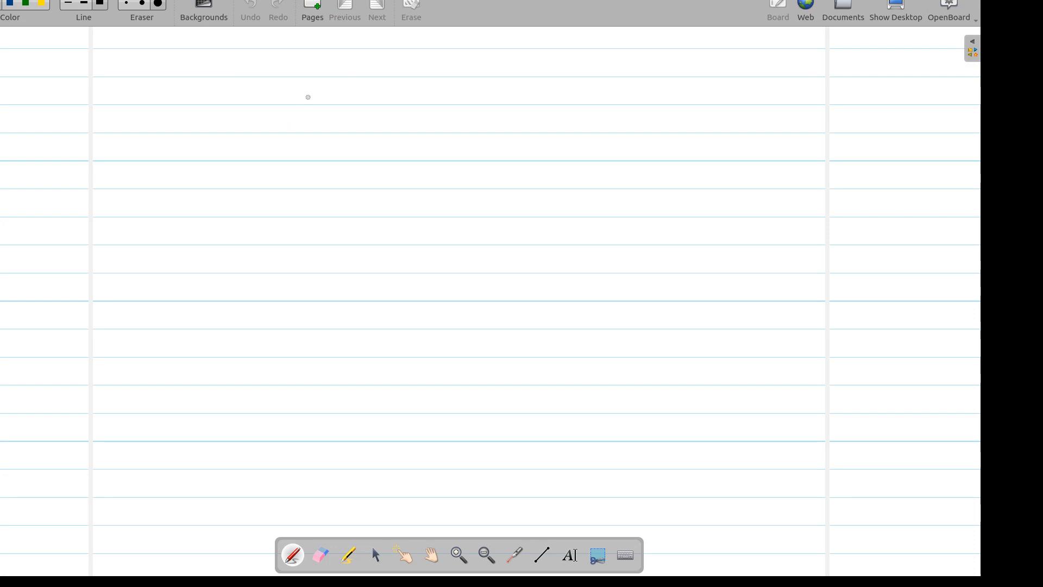
Handwrite "Real clock, Simulation clock" in red across the upper part of the page, and double-underline the simulation clock term
{"action": "mouse_move", "coordinate": [302, 99]}
{"action": "left_mouse_down"}
{"action": "mouse_move", "coordinate": [405, 81]}
{"action": "mouse_move", "coordinate": [440, 91]}
{"action": "mouse_move", "coordinate": [454, 110]}
{"action": "left_mouse_up"}
{"action": "mouse_move", "coordinate": [559, 80]}
{"action": "left_mouse_down"}
{"action": "mouse_move", "coordinate": [544, 100]}
{"action": "mouse_move", "coordinate": [623, 89]}
{"action": "mouse_move", "coordinate": [717, 101]}
{"action": "left_mouse_up"}
{"action": "left_click_drag", "start_coordinate": [729, 95], "coordinate": [741, 102]}
{"action": "left_click_drag", "start_coordinate": [746, 87], "coordinate": [755, 101]}
{"action": "mouse_move", "coordinate": [629, 117]}
{"action": "left_mouse_down"}
{"action": "mouse_move", "coordinate": [696, 111]}
{"action": "mouse_move", "coordinate": [692, 123]}
{"action": "left_mouse_up"}
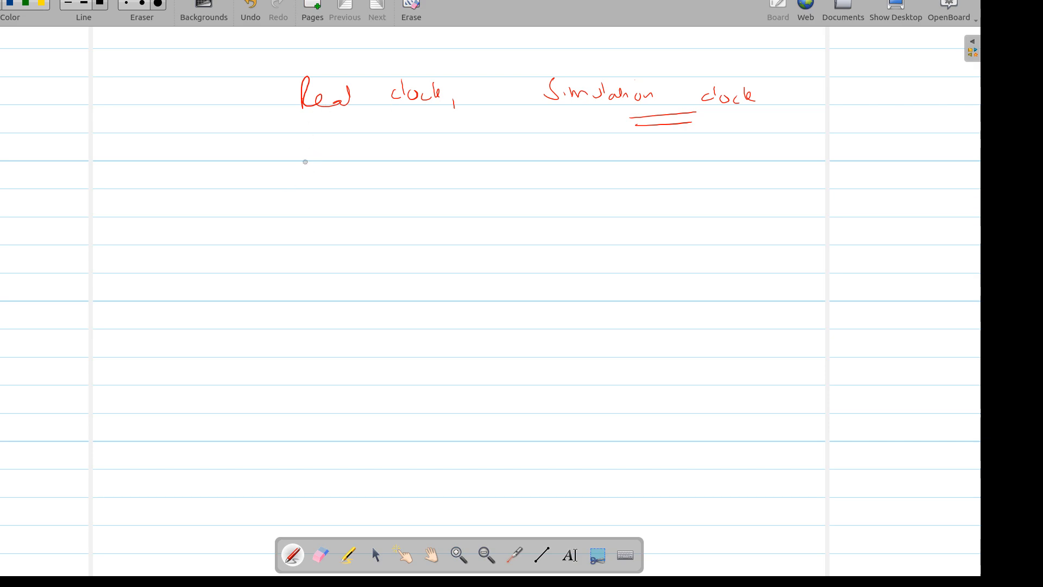
Handwrite "Simulation clock" and "Real clock" on the next line, linked by a two-way arrow
{"action": "mouse_move", "coordinate": [335, 150]}
{"action": "left_mouse_down"}
{"action": "mouse_move", "coordinate": [341, 159]}
{"action": "mouse_move", "coordinate": [414, 150]}
{"action": "mouse_move", "coordinate": [498, 159]}
{"action": "left_mouse_up"}
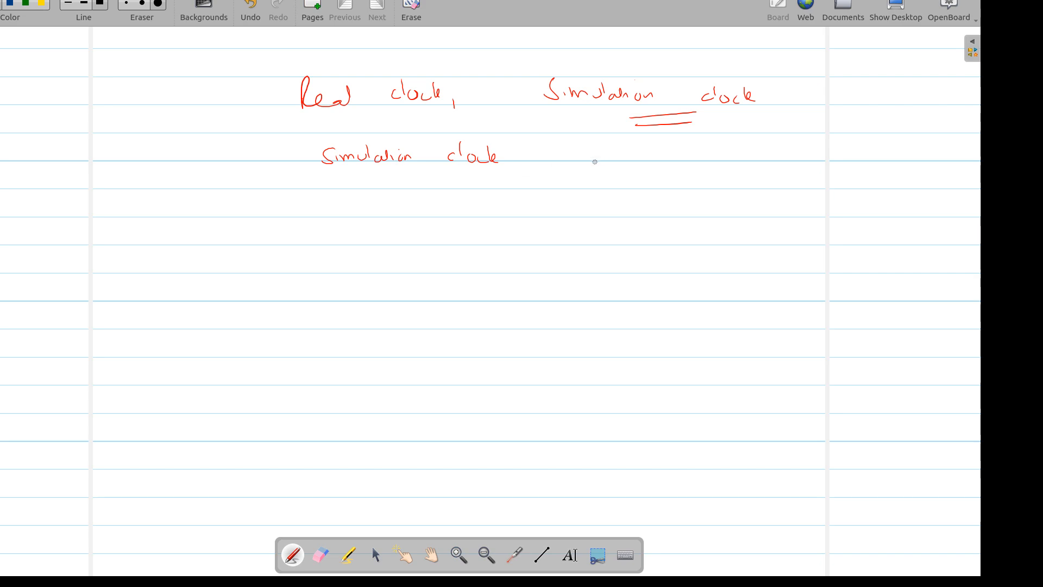
{"action": "mouse_move", "coordinate": [578, 158]}
{"action": "left_mouse_down"}
{"action": "mouse_move", "coordinate": [665, 163]}
{"action": "mouse_move", "coordinate": [611, 170]}
{"action": "left_mouse_up"}
{"action": "mouse_move", "coordinate": [690, 144]}
{"action": "left_mouse_down"}
{"action": "mouse_move", "coordinate": [698, 163]}
{"action": "mouse_move", "coordinate": [803, 159]}
{"action": "mouse_move", "coordinate": [823, 148]}
{"action": "left_mouse_up"}
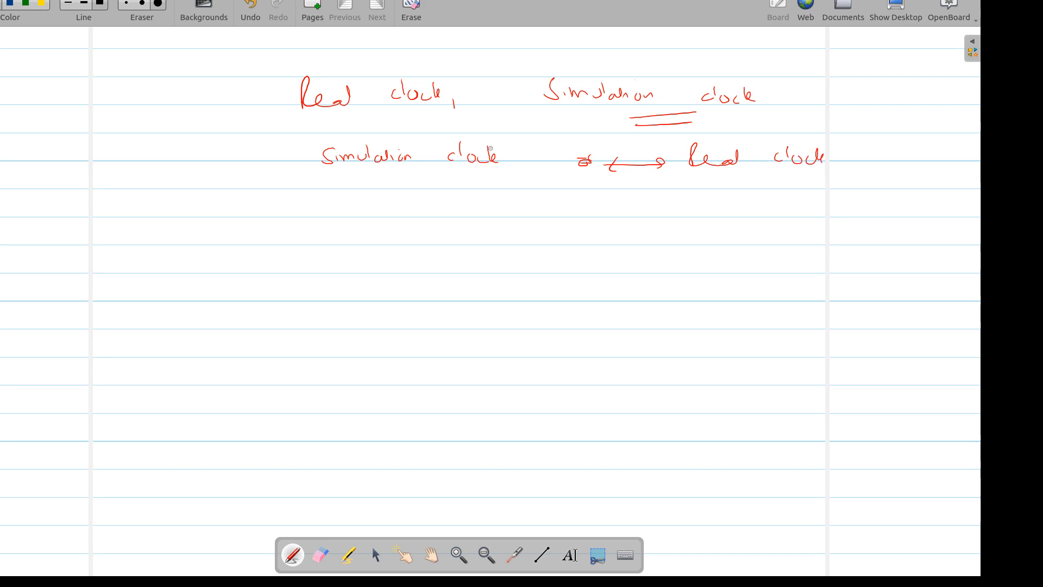
Write the heading "Model time:-" with "minutes → 1 minute = 1 second" below it, and double-underline "minutes"
{"action": "left_click_drag", "start_coordinate": [153, 202], "coordinate": [281, 194]}
{"action": "mouse_move", "coordinate": [274, 232]}
{"action": "left_mouse_down"}
{"action": "mouse_move", "coordinate": [302, 234]}
{"action": "mouse_move", "coordinate": [320, 220]}
{"action": "mouse_move", "coordinate": [390, 242]}
{"action": "left_mouse_up"}
{"action": "mouse_move", "coordinate": [465, 228]}
{"action": "left_mouse_down"}
{"action": "mouse_move", "coordinate": [469, 244]}
{"action": "mouse_move", "coordinate": [559, 235]}
{"action": "mouse_move", "coordinate": [792, 245]}
{"action": "left_mouse_up"}
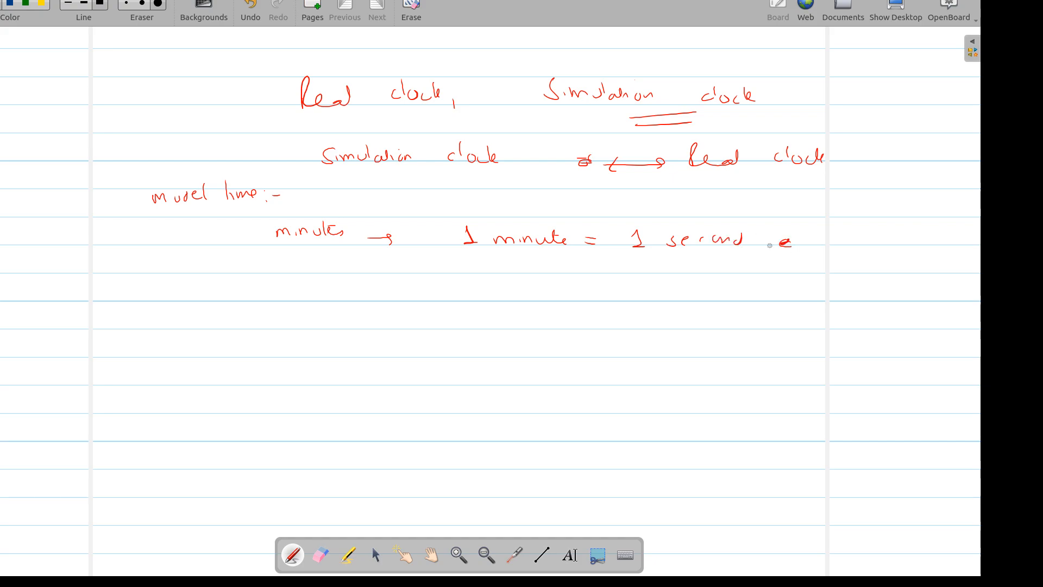
{"action": "left_click_drag", "start_coordinate": [315, 249], "coordinate": [328, 252]}
Write "seconds → 1 second = 1 second" below the minutes line, and "hours" beneath it
{"action": "left_click_drag", "start_coordinate": [282, 319], "coordinate": [394, 333]}
{"action": "mouse_move", "coordinate": [461, 322]}
{"action": "left_mouse_down"}
{"action": "mouse_move", "coordinate": [494, 328]}
{"action": "mouse_move", "coordinate": [566, 310]}
{"action": "mouse_move", "coordinate": [606, 322]}
{"action": "mouse_move", "coordinate": [740, 325]}
{"action": "mouse_move", "coordinate": [744, 316]}
{"action": "left_mouse_up"}
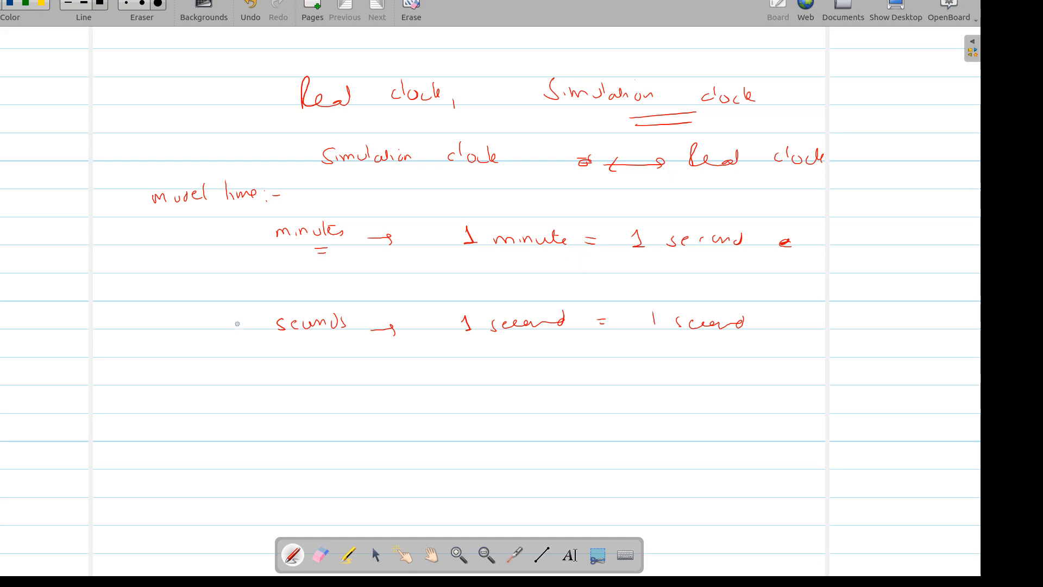
{"action": "mouse_move", "coordinate": [261, 388]}
{"action": "left_mouse_down"}
{"action": "mouse_move", "coordinate": [263, 402]}
{"action": "mouse_move", "coordinate": [302, 406]}
{"action": "left_mouse_up"}
Underline "minute" and "second" in the two conversions, and circle the word "minutes"
{"action": "left_click_drag", "start_coordinate": [516, 260], "coordinate": [527, 257]}
{"action": "left_click_drag", "start_coordinate": [527, 349], "coordinate": [535, 346]}
{"action": "mouse_move", "coordinate": [359, 217]}
{"action": "left_mouse_down"}
{"action": "mouse_move", "coordinate": [331, 214]}
{"action": "mouse_move", "coordinate": [357, 246]}
{"action": "mouse_move", "coordinate": [359, 215]}
{"action": "left_mouse_up"}
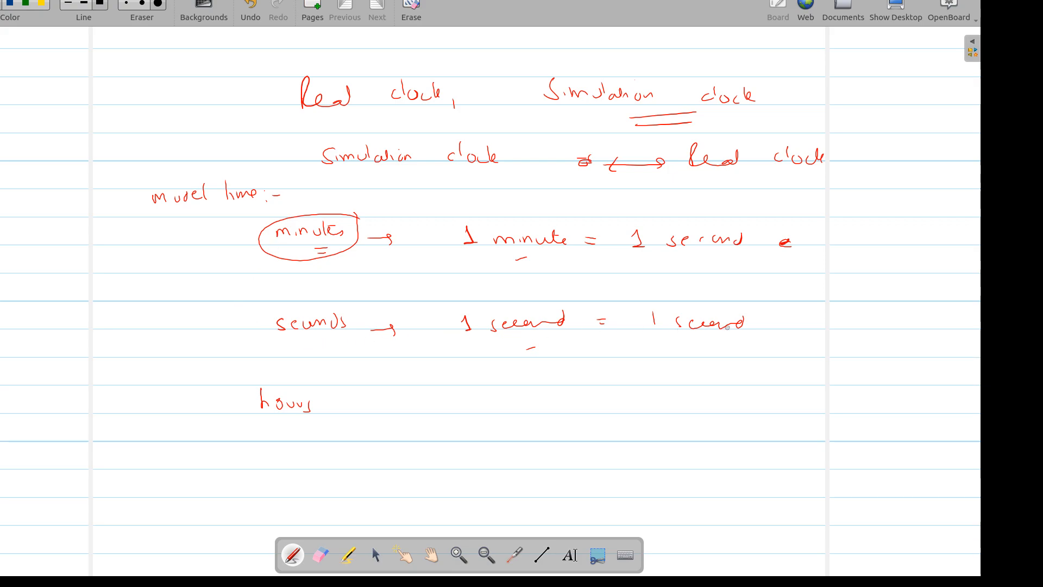
Double-underline "hours" in the notes, and set the model time units of atm_model2 to hours in AnyLogic
{"action": "left_click_drag", "start_coordinate": [270, 418], "coordinate": [283, 421]}
{"action": "key", "text": "super"}
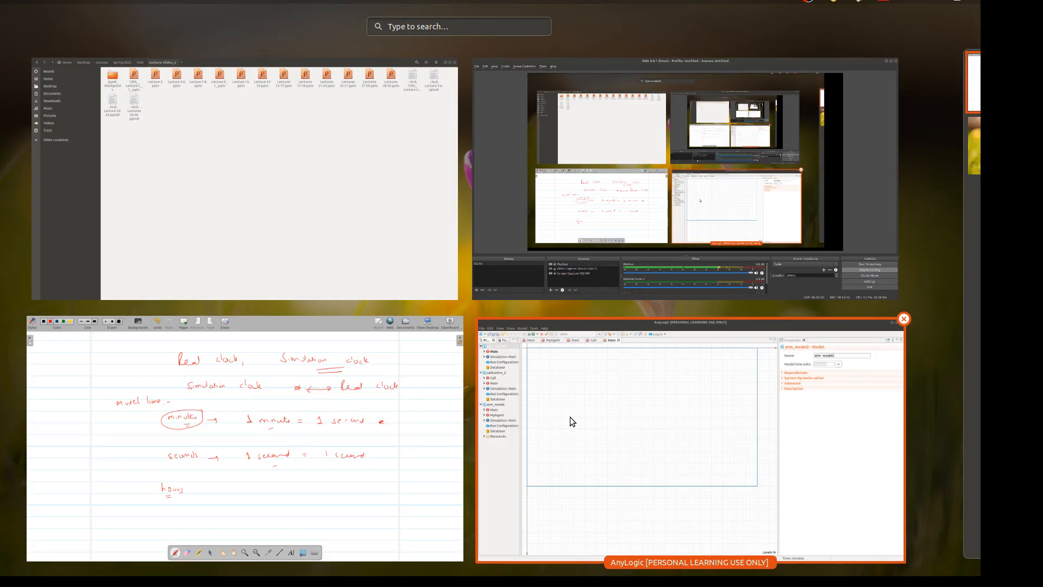
{"action": "left_click", "coordinate": [569, 416]}
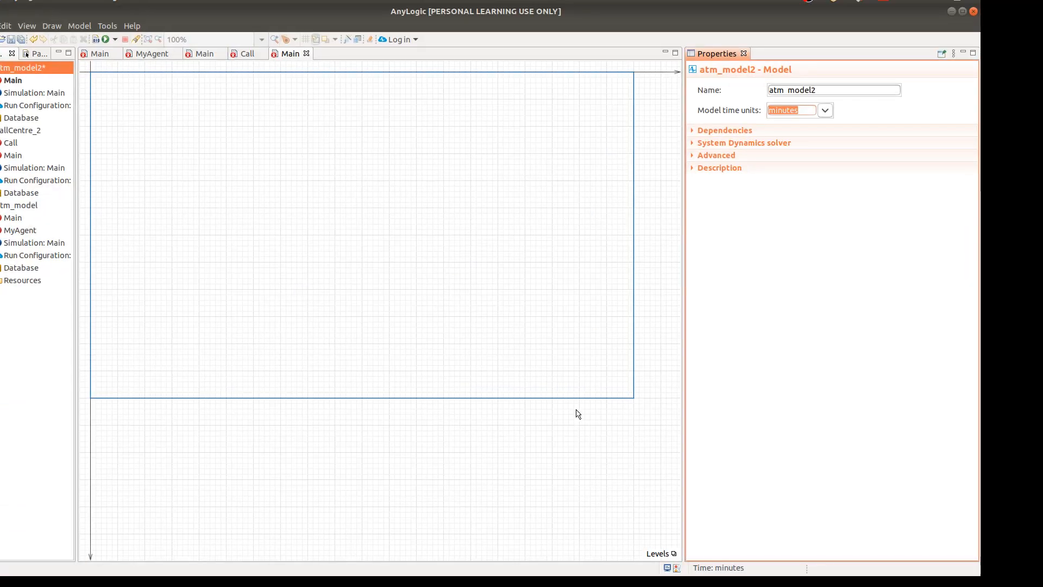
{"action": "left_click", "coordinate": [826, 111]}
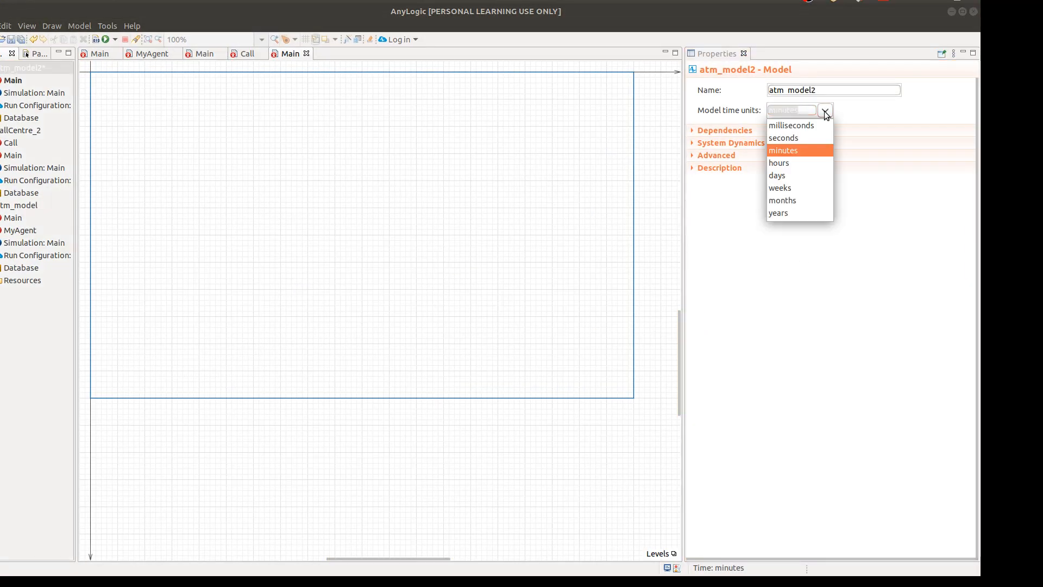
{"action": "left_click", "coordinate": [790, 162]}
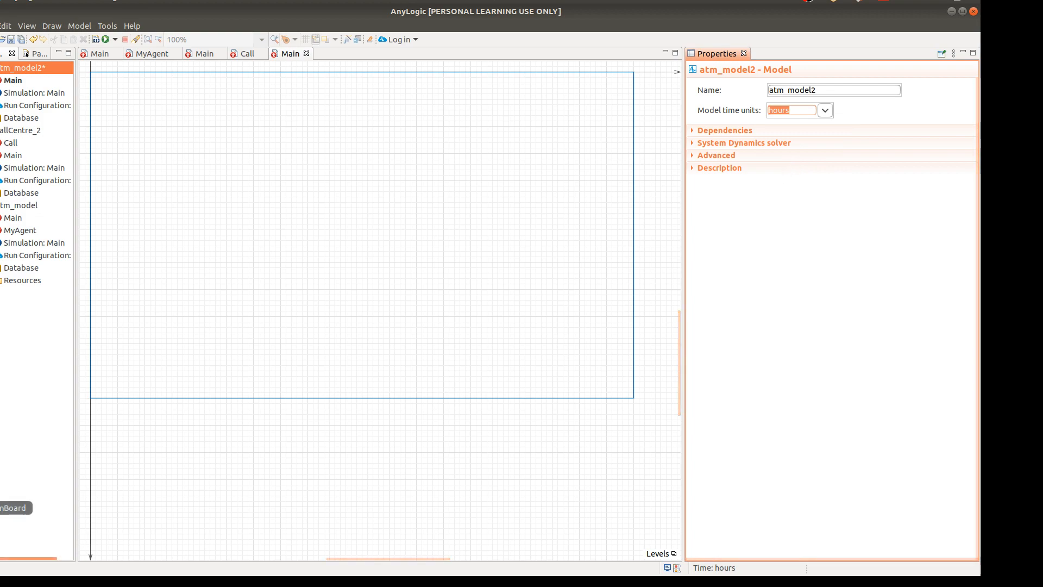
Back in OpenBoard, complete the hours line with "1 hour = 1 second", double-underline "second" and circle "1 hour"
{"action": "left_click", "coordinate": [0, 507]}
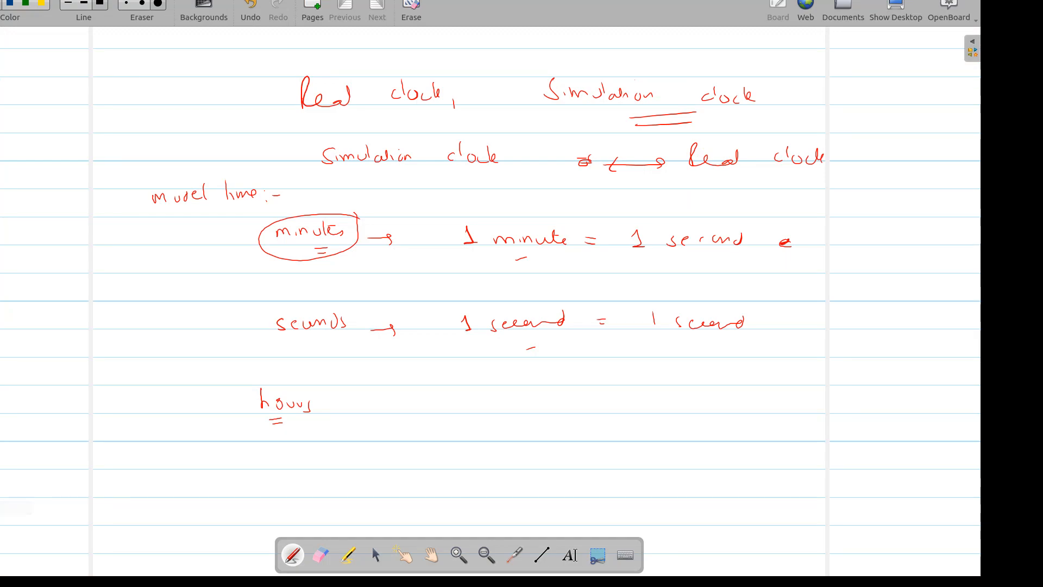
{"action": "left_click_drag", "start_coordinate": [370, 407], "coordinate": [386, 402]}
{"action": "mouse_move", "coordinate": [471, 400]}
{"action": "left_mouse_down"}
{"action": "mouse_move", "coordinate": [549, 405]}
{"action": "mouse_move", "coordinate": [549, 420]}
{"action": "left_mouse_up"}
{"action": "left_click_drag", "start_coordinate": [573, 410], "coordinate": [582, 414]}
{"action": "mouse_move", "coordinate": [610, 397]}
{"action": "left_mouse_down"}
{"action": "mouse_move", "coordinate": [618, 411]}
{"action": "mouse_move", "coordinate": [727, 399]}
{"action": "left_mouse_up"}
{"action": "left_click_drag", "start_coordinate": [644, 432], "coordinate": [683, 428]}
{"action": "left_click_drag", "start_coordinate": [663, 436], "coordinate": [677, 436]}
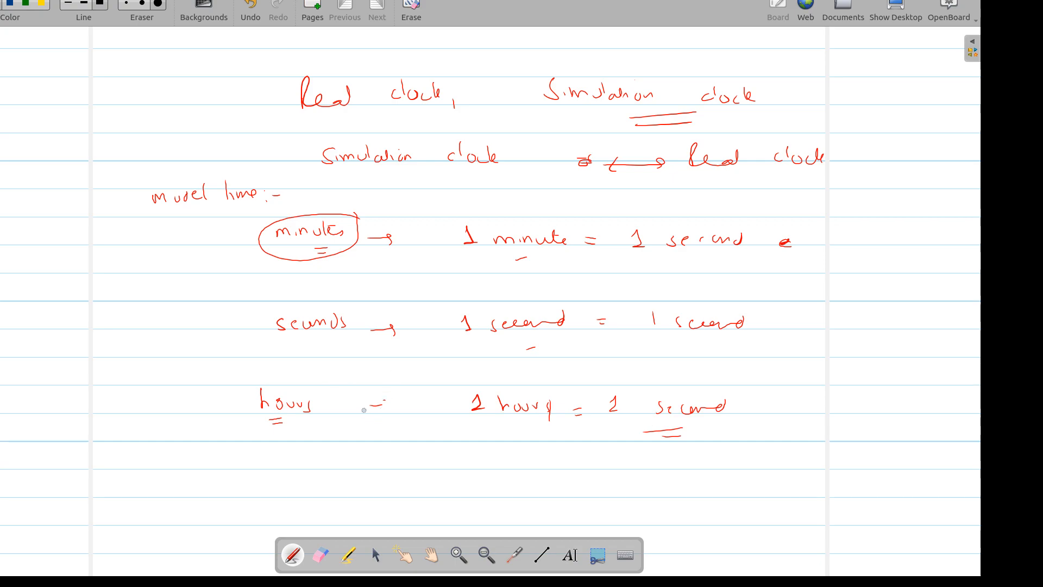
{"action": "mouse_move", "coordinate": [538, 384]}
{"action": "left_mouse_down"}
{"action": "mouse_move", "coordinate": [474, 384]}
{"action": "mouse_move", "coordinate": [514, 433]}
{"action": "mouse_move", "coordinate": [548, 387]}
{"action": "left_mouse_up"}
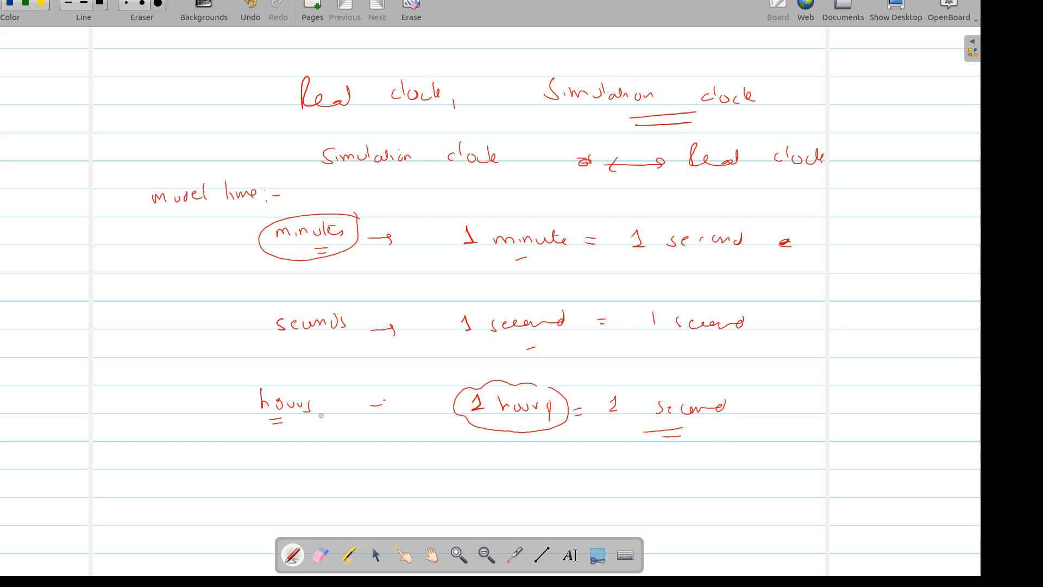
Handwrite the line "millisecond" with the conversion "1 millisecond = 1 second" below the hours line
{"action": "left_click_drag", "start_coordinate": [247, 482], "coordinate": [277, 480]}
{"action": "left_click_drag", "start_coordinate": [283, 469], "coordinate": [284, 479]}
{"action": "left_click_drag", "start_coordinate": [289, 474], "coordinate": [290, 479]}
{"action": "mouse_move", "coordinate": [297, 470]}
{"action": "left_mouse_down"}
{"action": "mouse_move", "coordinate": [314, 479]}
{"action": "mouse_move", "coordinate": [360, 465]}
{"action": "left_mouse_up"}
{"action": "left_click", "coordinate": [368, 478]}
{"action": "mouse_move", "coordinate": [429, 473]}
{"action": "left_mouse_down"}
{"action": "mouse_move", "coordinate": [433, 488]}
{"action": "mouse_move", "coordinate": [466, 488]}
{"action": "left_mouse_up"}
{"action": "left_click_drag", "start_coordinate": [471, 473], "coordinate": [476, 488]}
{"action": "left_click_drag", "start_coordinate": [487, 481], "coordinate": [495, 490]}
{"action": "mouse_move", "coordinate": [511, 480]}
{"action": "left_mouse_down"}
{"action": "mouse_move", "coordinate": [541, 472]}
{"action": "mouse_move", "coordinate": [595, 487]}
{"action": "left_mouse_up"}
{"action": "left_click_drag", "start_coordinate": [589, 492], "coordinate": [596, 492]}
{"action": "left_click_drag", "start_coordinate": [628, 484], "coordinate": [633, 492]}
{"action": "mouse_move", "coordinate": [675, 479]}
{"action": "left_mouse_down"}
{"action": "mouse_move", "coordinate": [668, 489]}
{"action": "mouse_move", "coordinate": [740, 483]}
{"action": "left_mouse_up"}
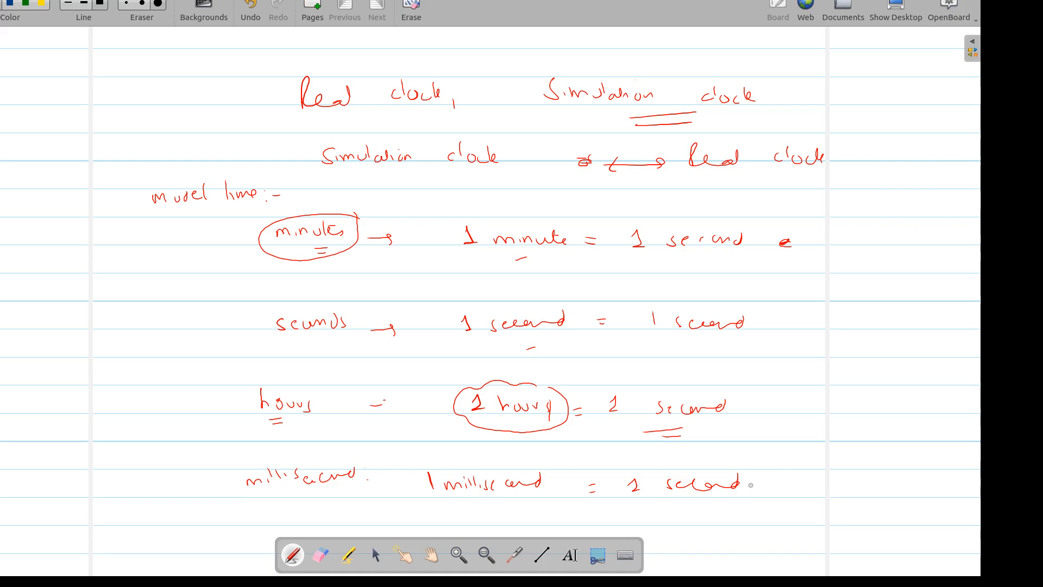
Add a closing brace after the millisecond conversion and label it "slow down"
{"action": "key", "text": "super"}
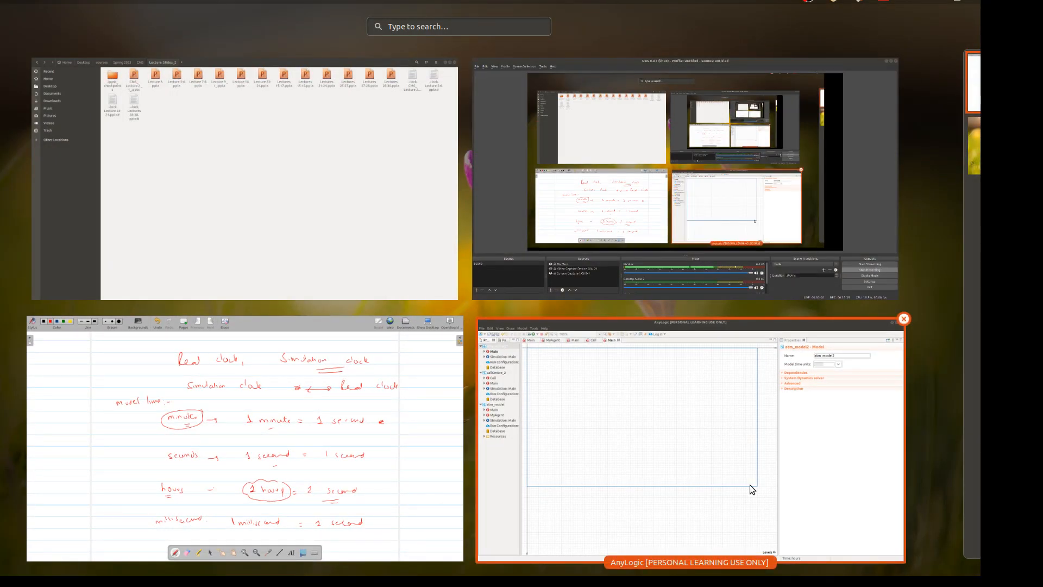
{"action": "left_click", "coordinate": [389, 471]}
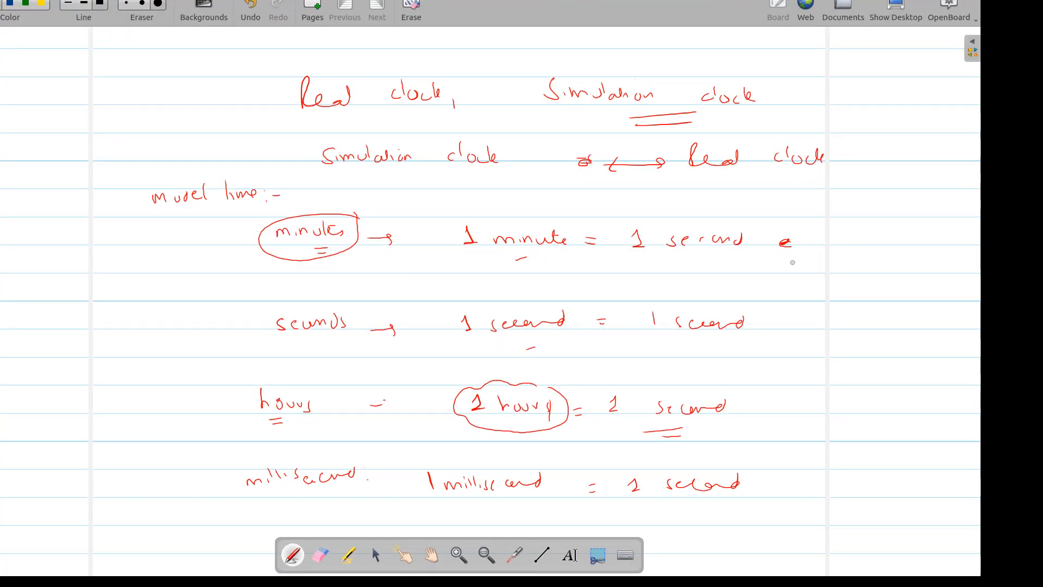
{"action": "left_click_drag", "start_coordinate": [784, 469], "coordinate": [796, 510]}
{"action": "mouse_move", "coordinate": [820, 490]}
{"action": "left_mouse_down"}
{"action": "mouse_move", "coordinate": [849, 478]}
{"action": "mouse_move", "coordinate": [902, 492]}
{"action": "mouse_move", "coordinate": [944, 483]}
{"action": "left_mouse_up"}
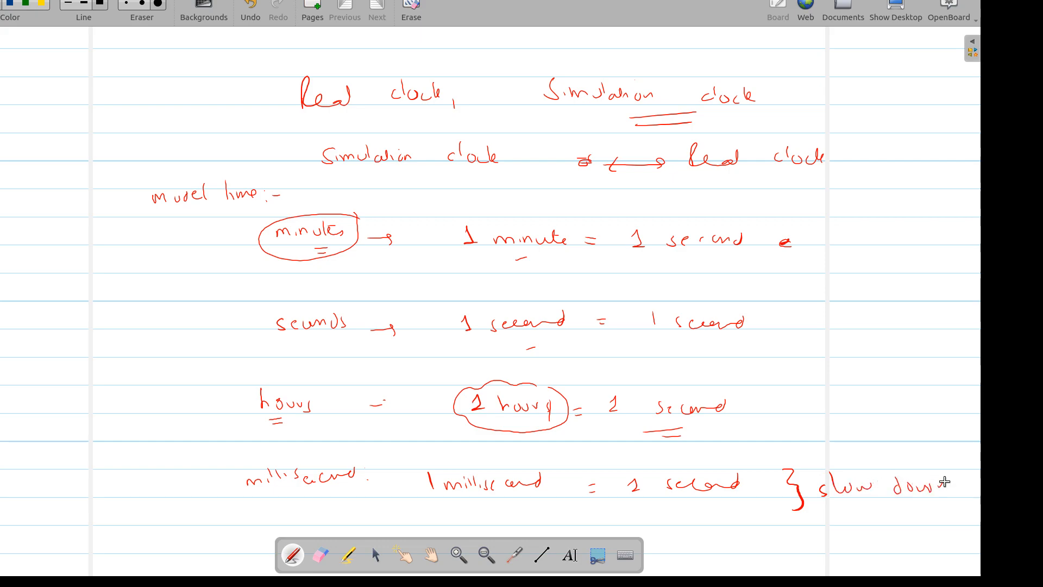
Brace the hours and minutes conversions, label each "speed up", and draw an arrow after the seconds conversion
{"action": "left_click_drag", "start_coordinate": [766, 392], "coordinate": [772, 426]}
{"action": "left_click_drag", "start_coordinate": [771, 227], "coordinate": [777, 247]}
{"action": "left_click_drag", "start_coordinate": [783, 245], "coordinate": [813, 226]}
{"action": "left_click_drag", "start_coordinate": [808, 404], "coordinate": [819, 402]}
{"action": "mouse_move", "coordinate": [842, 397]}
{"action": "left_mouse_down"}
{"action": "mouse_move", "coordinate": [838, 414]}
{"action": "mouse_move", "coordinate": [852, 423]}
{"action": "mouse_move", "coordinate": [878, 405]}
{"action": "mouse_move", "coordinate": [908, 414]}
{"action": "left_mouse_up"}
{"action": "left_click_drag", "start_coordinate": [843, 214], "coordinate": [833, 223]}
{"action": "mouse_move", "coordinate": [847, 217]}
{"action": "left_mouse_down"}
{"action": "mouse_move", "coordinate": [852, 237]}
{"action": "mouse_move", "coordinate": [863, 216]}
{"action": "mouse_move", "coordinate": [876, 216]}
{"action": "left_mouse_up"}
{"action": "mouse_move", "coordinate": [874, 216]}
{"action": "left_mouse_down"}
{"action": "mouse_move", "coordinate": [876, 206]}
{"action": "mouse_move", "coordinate": [895, 210]}
{"action": "left_mouse_up"}
{"action": "left_click_drag", "start_coordinate": [900, 208], "coordinate": [903, 222]}
{"action": "left_click_drag", "start_coordinate": [788, 336], "coordinate": [812, 334]}
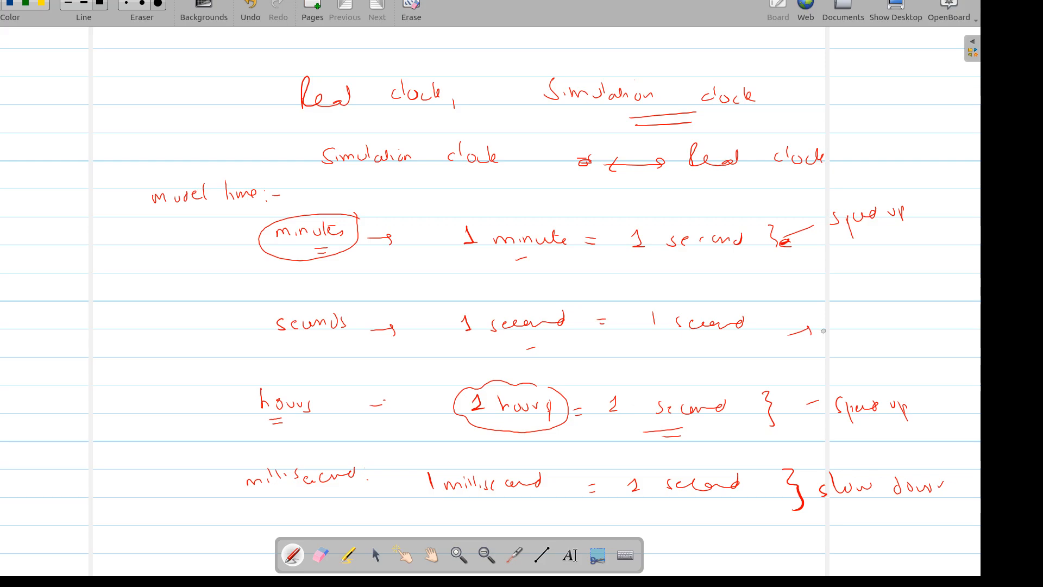
Switch to AnyLogic and set the model time units of atm_model2 to minutes
{"action": "key", "text": "super"}
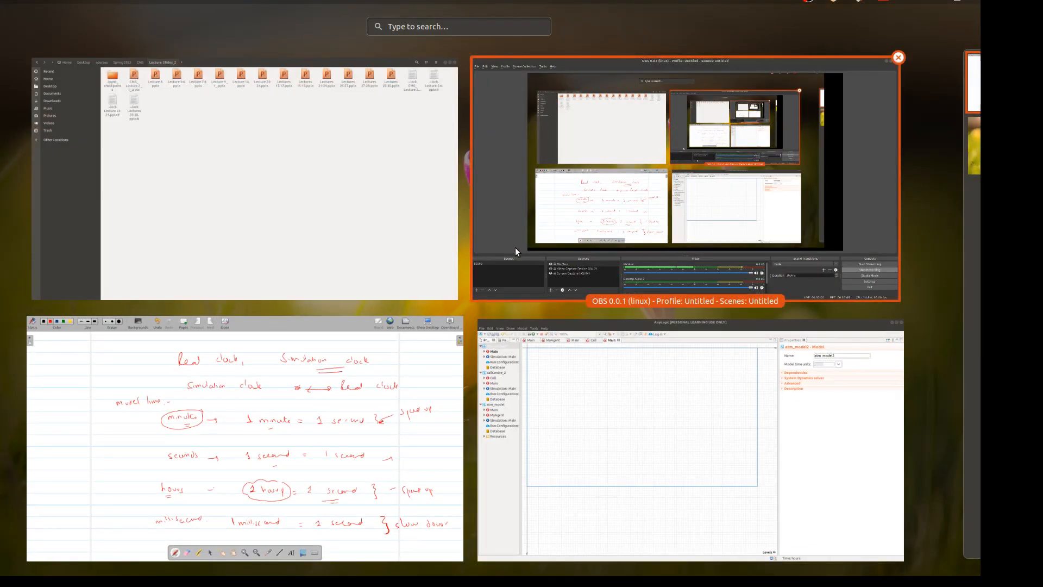
{"action": "left_click", "coordinate": [556, 360]}
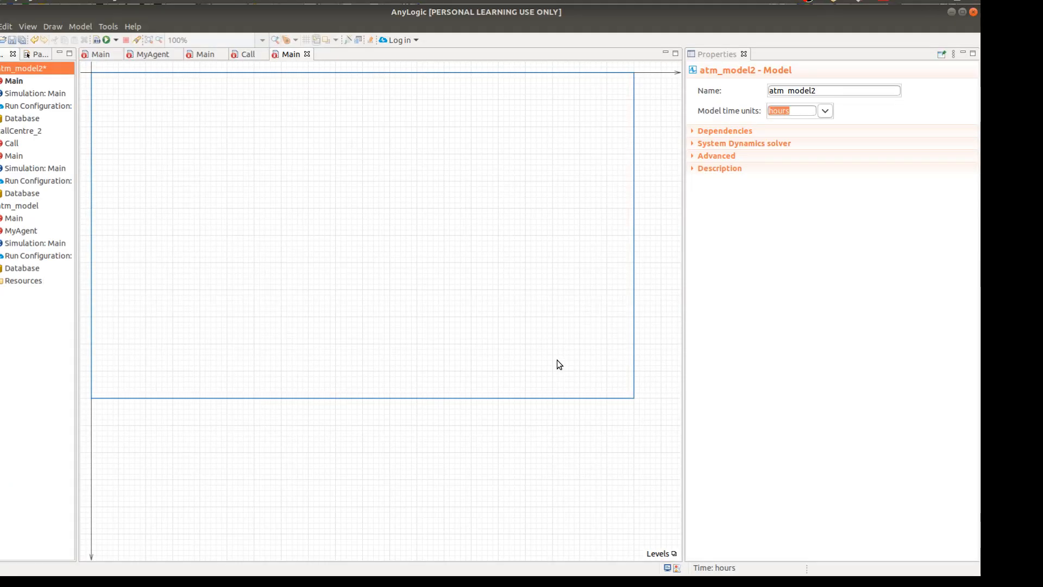
{"action": "left_click", "coordinate": [823, 115]}
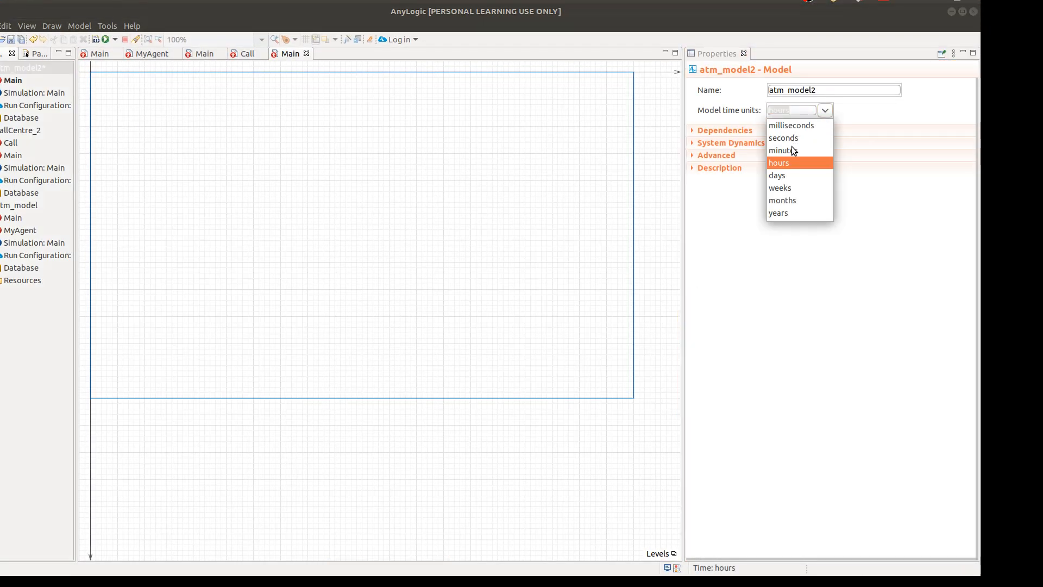
{"action": "left_click", "coordinate": [790, 152]}
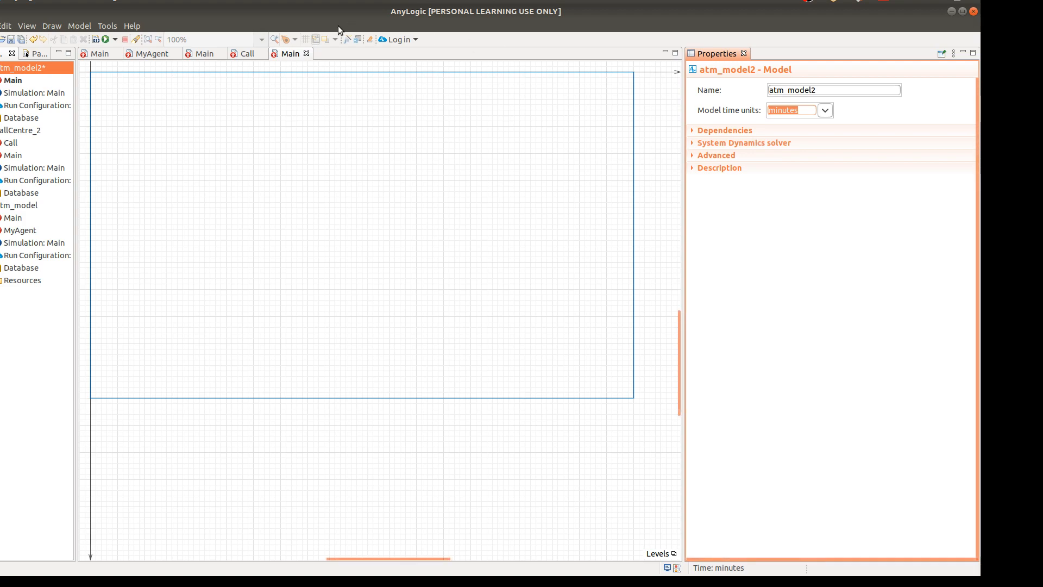
Show the palette and choose the Process Modeling Library from its list of libraries
{"action": "left_click", "coordinate": [34, 55]}
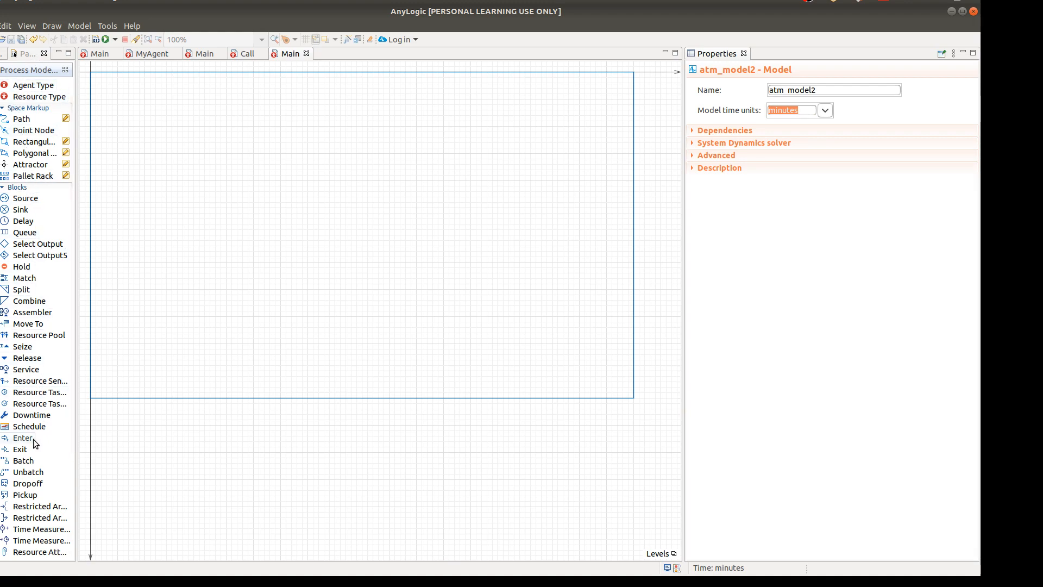
{"action": "mouse_move", "coordinate": [34, 440]}
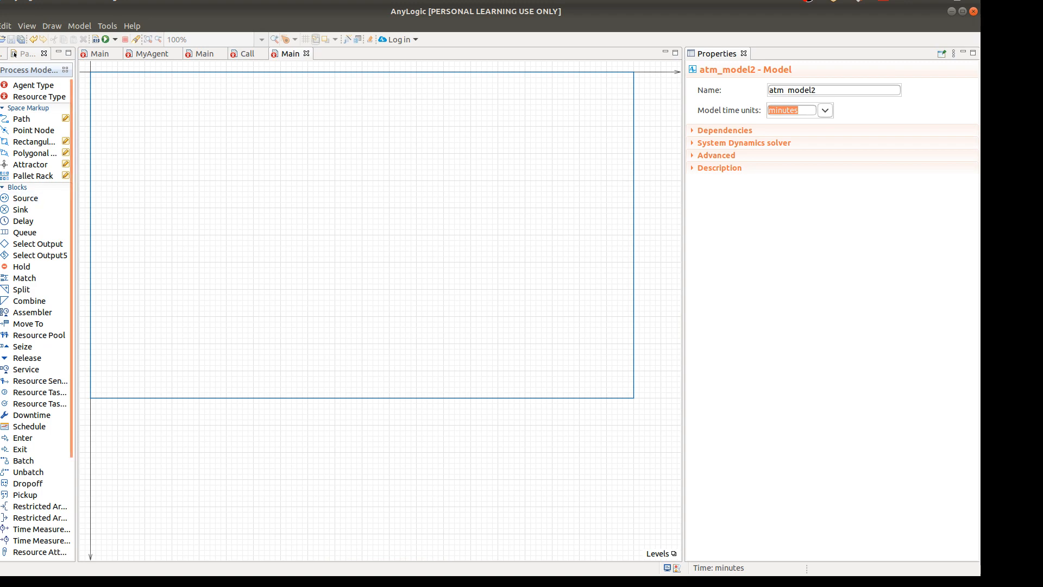
{"action": "left_click", "coordinate": [36, 70]}
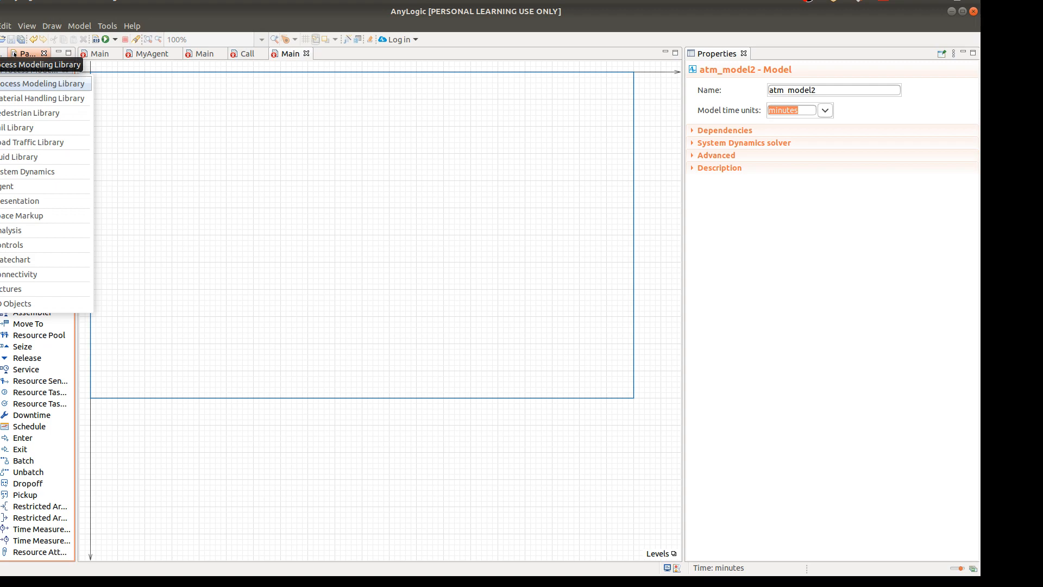
{"action": "left_click", "coordinate": [6, 85]}
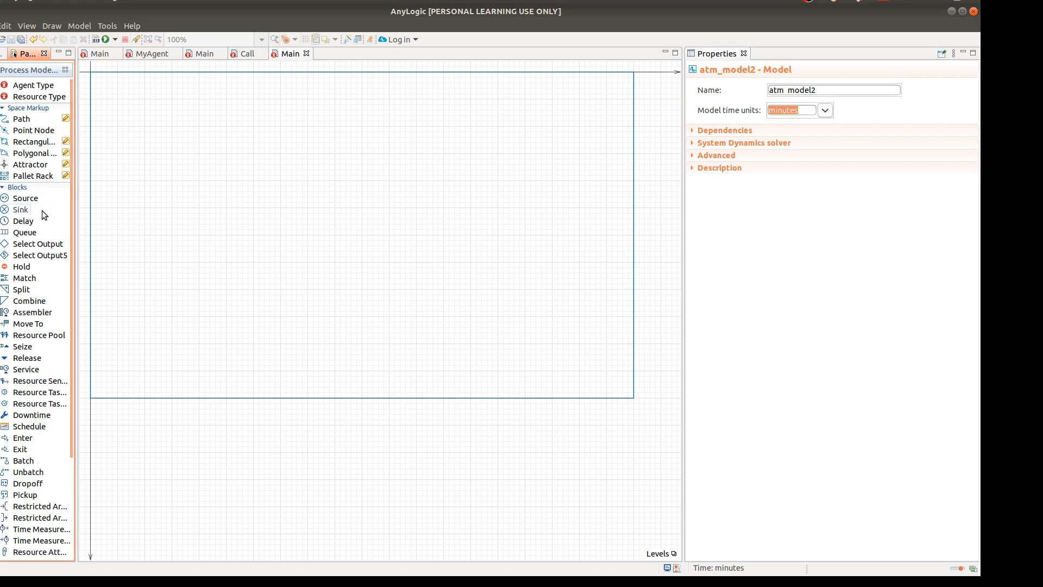
Place connected Source, Queue, Delay and Sink blocks in a row near the upper edge of the Main diagram
{"action": "left_click_drag", "start_coordinate": [25, 203], "coordinate": [194, 139]}
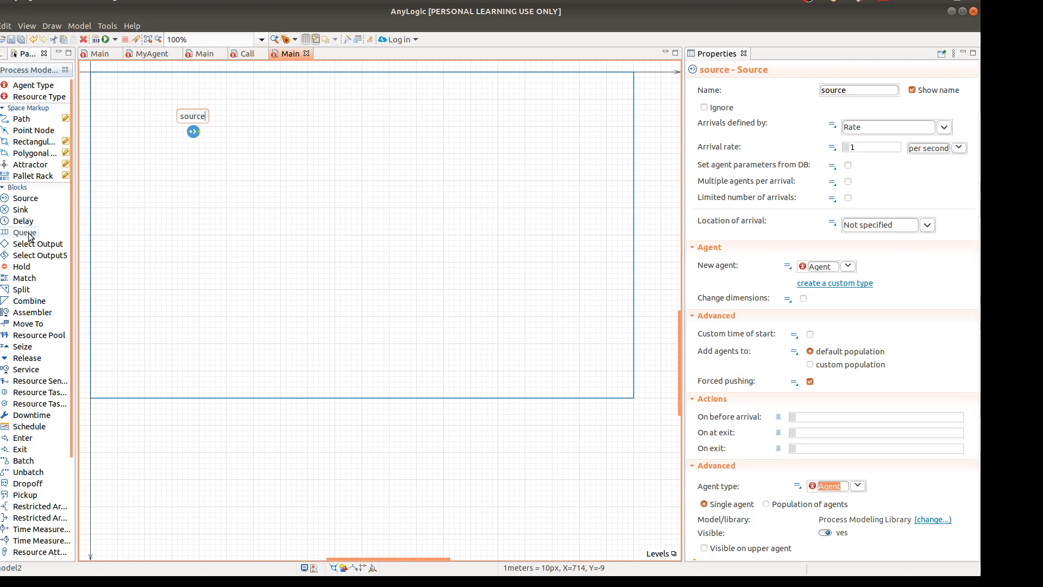
{"action": "left_click_drag", "start_coordinate": [29, 235], "coordinate": [249, 134]}
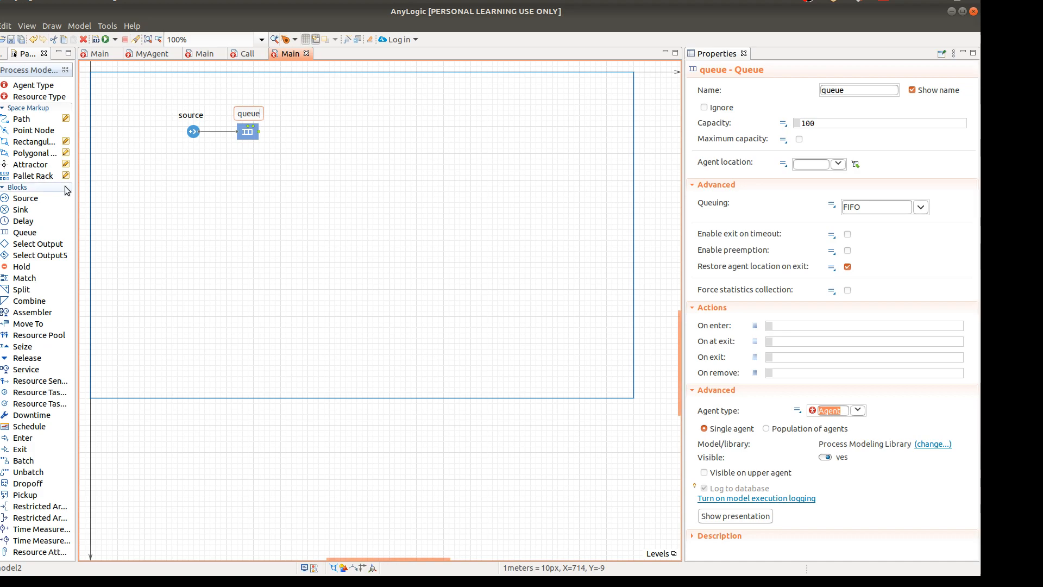
{"action": "mouse_move", "coordinate": [26, 223]}
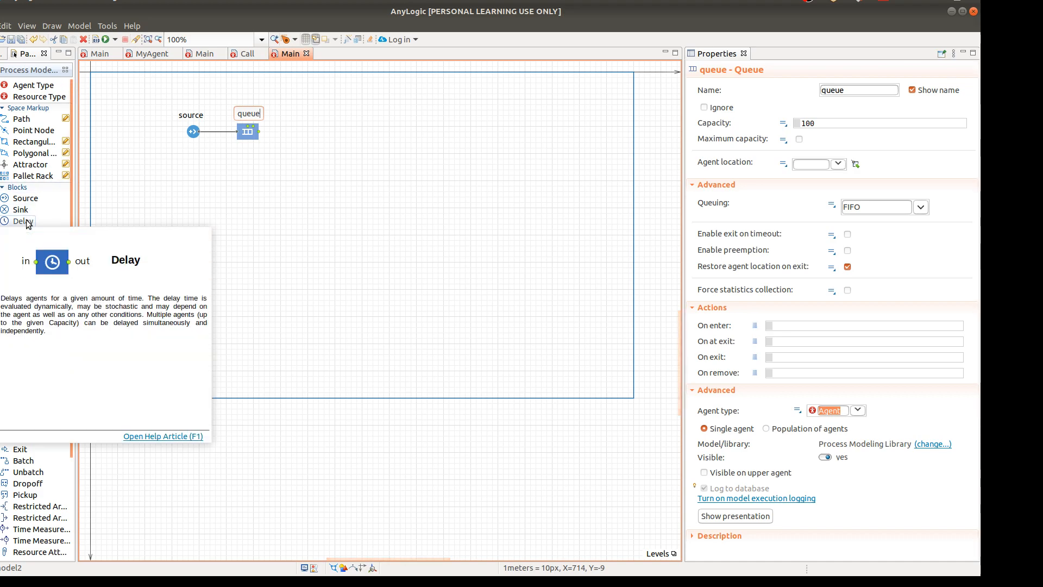
{"action": "left_click_drag", "start_coordinate": [26, 223], "coordinate": [305, 130]}
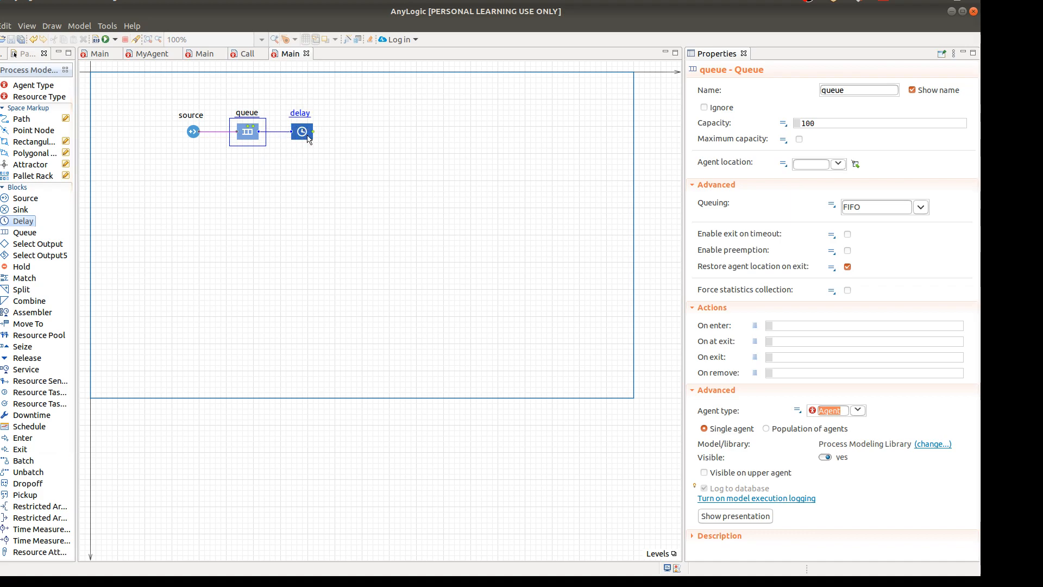
{"action": "left_click", "coordinate": [306, 141]}
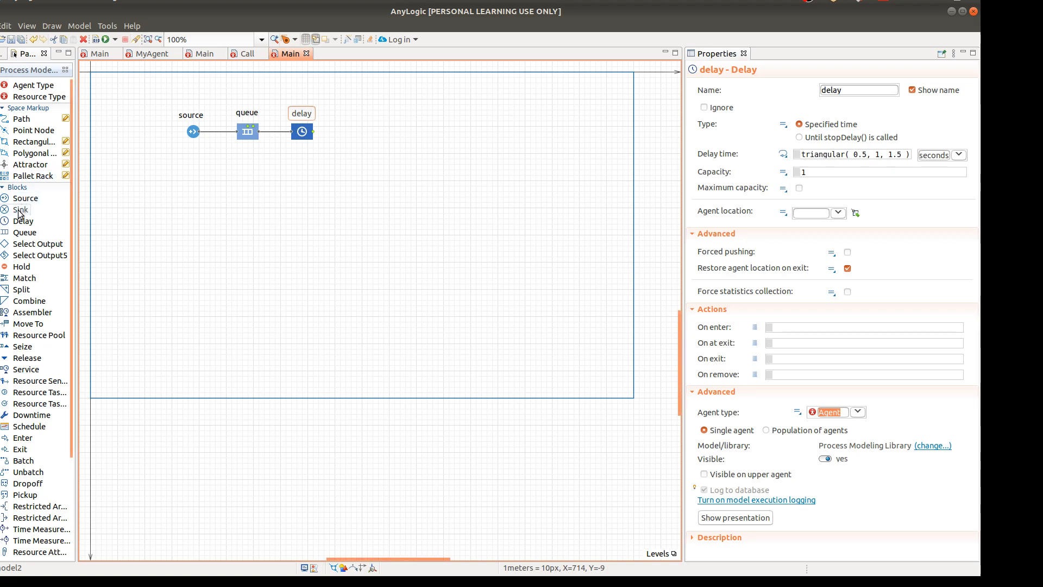
{"action": "left_click_drag", "start_coordinate": [19, 213], "coordinate": [363, 135]}
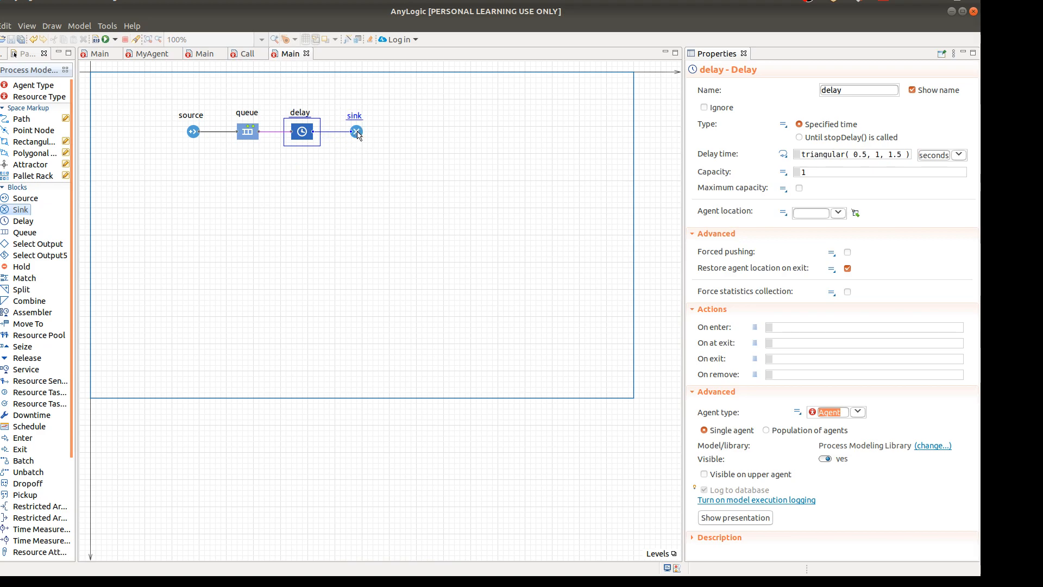
{"action": "left_click", "coordinate": [362, 140]}
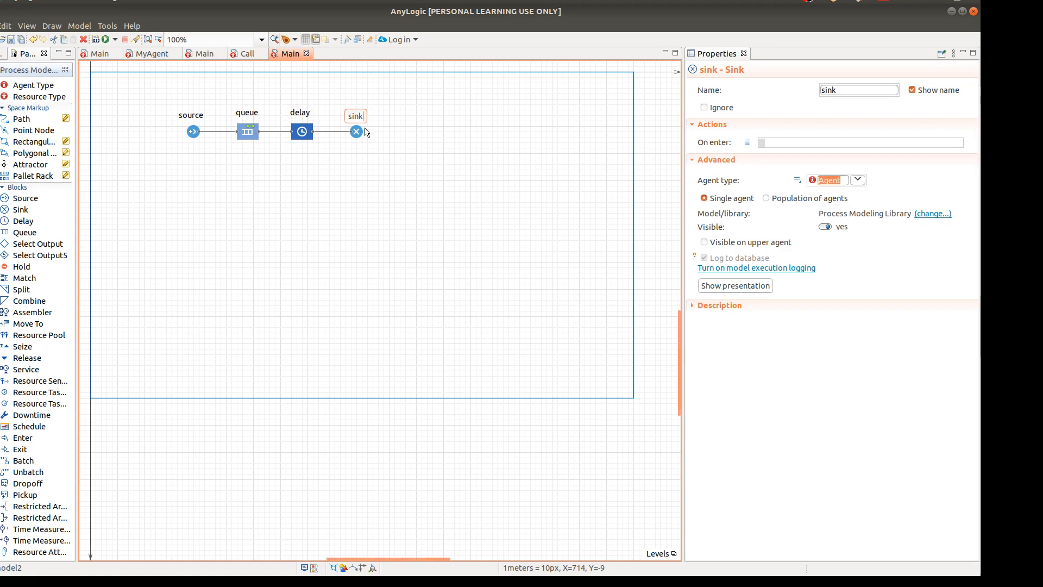
Select the source block and look through the options that define its arrivals
{"action": "left_click", "coordinate": [193, 134]}
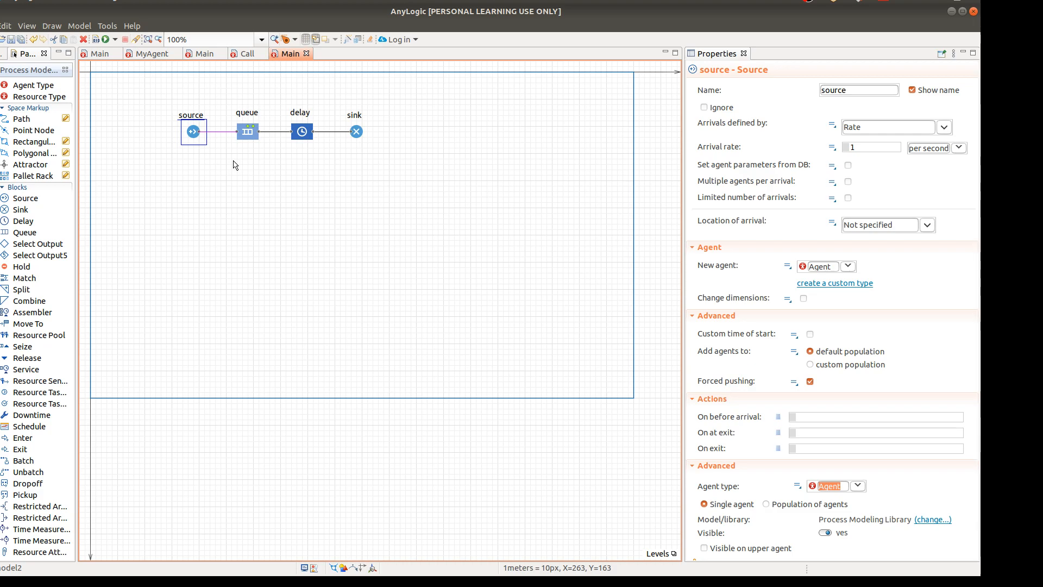
{"action": "left_click", "coordinate": [946, 127]}
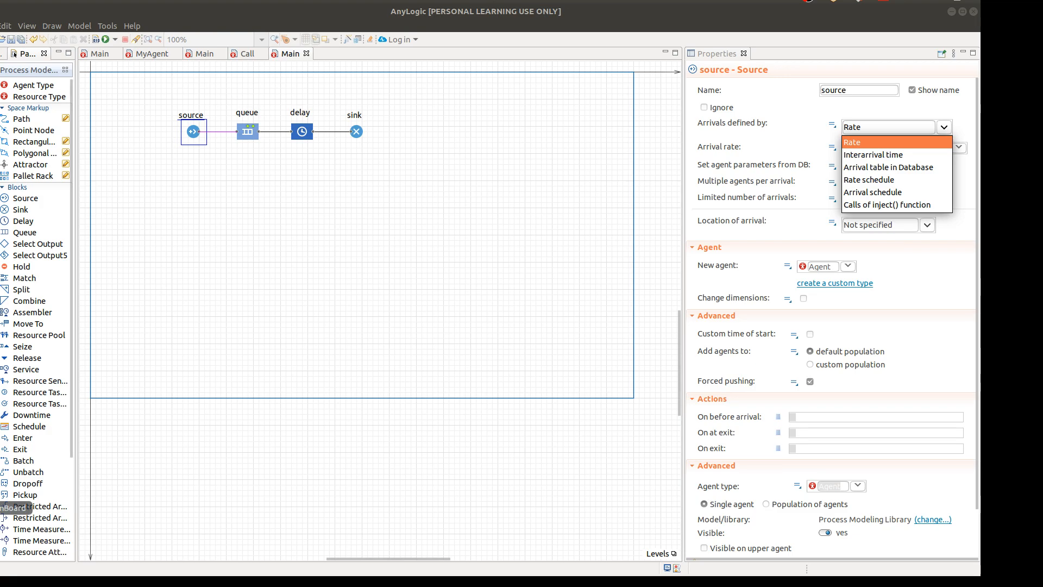
Switch to OpenBoard and handwrite "Arrival rate =" in the blank area below the time conversions
{"action": "left_click", "coordinate": [1, 508]}
{"action": "scroll", "coordinate": [133, 482], "scroll_direction": "down", "scroll_amount": 10}
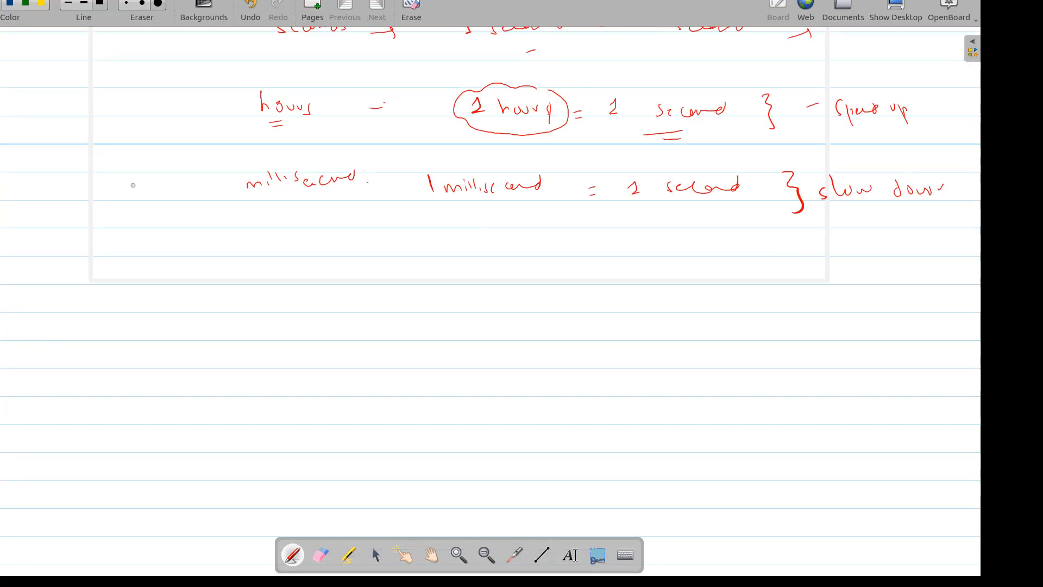
{"action": "mouse_move", "coordinate": [221, 95]}
{"action": "left_mouse_down"}
{"action": "mouse_move", "coordinate": [223, 116]}
{"action": "mouse_move", "coordinate": [235, 104]}
{"action": "left_mouse_up"}
{"action": "left_click_drag", "start_coordinate": [231, 98], "coordinate": [251, 103]}
{"action": "left_click_drag", "start_coordinate": [258, 101], "coordinate": [273, 103]}
{"action": "mouse_move", "coordinate": [282, 101]}
{"action": "left_mouse_down"}
{"action": "mouse_move", "coordinate": [276, 107]}
{"action": "mouse_move", "coordinate": [288, 93]}
{"action": "left_mouse_up"}
{"action": "left_click_drag", "start_coordinate": [308, 102], "coordinate": [341, 101]}
{"action": "left_click_drag", "start_coordinate": [369, 103], "coordinate": [379, 109]}
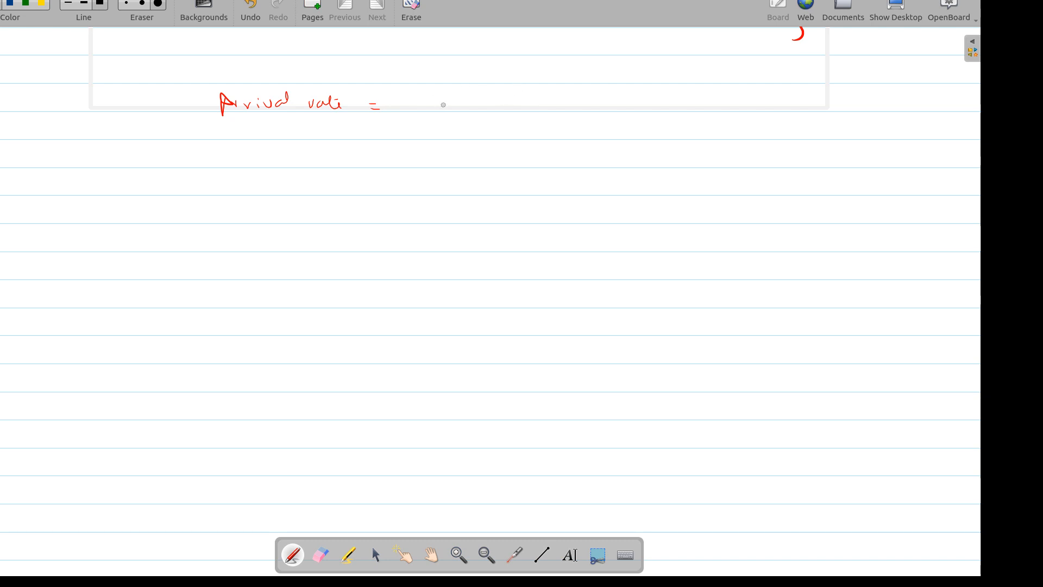
Complete the arrival rate formula with the fraction "# of customer arrived" over "total time"
{"action": "left_click_drag", "start_coordinate": [434, 98], "coordinate": [438, 108]}
{"action": "left_click_drag", "start_coordinate": [431, 102], "coordinate": [442, 103]}
{"action": "left_click_drag", "start_coordinate": [432, 107], "coordinate": [462, 102]}
{"action": "left_click_drag", "start_coordinate": [466, 106], "coordinate": [691, 103]}
{"action": "left_click_drag", "start_coordinate": [475, 131], "coordinate": [671, 115]}
{"action": "mouse_move", "coordinate": [525, 137]}
{"action": "left_mouse_down"}
{"action": "mouse_move", "coordinate": [527, 156]}
{"action": "mouse_move", "coordinate": [580, 140]}
{"action": "mouse_move", "coordinate": [631, 151]}
{"action": "left_mouse_up"}
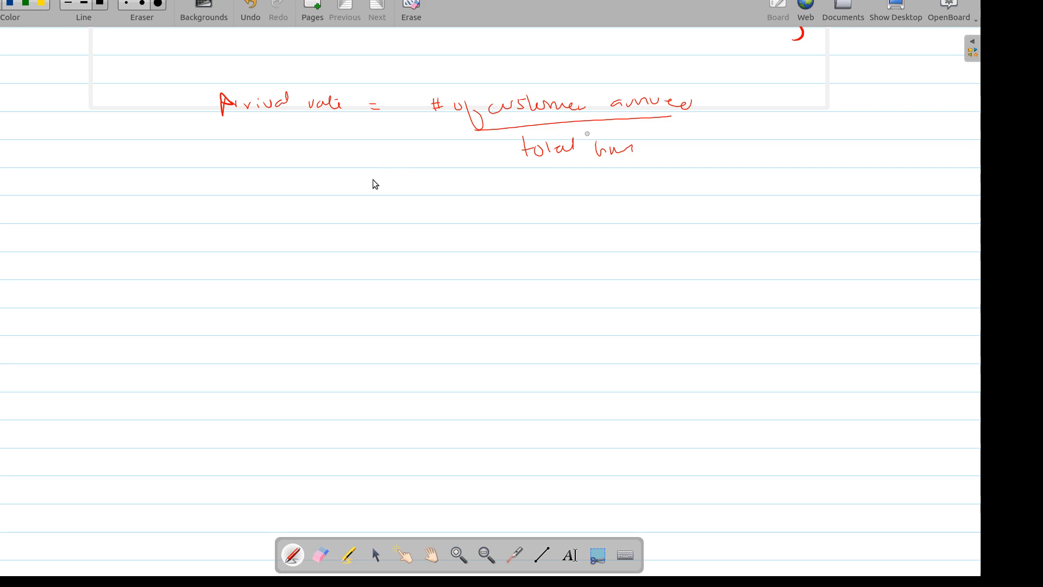
Switch to AnyLogic and define the source block's arrivals by Interarrival time
{"action": "key", "text": "super"}
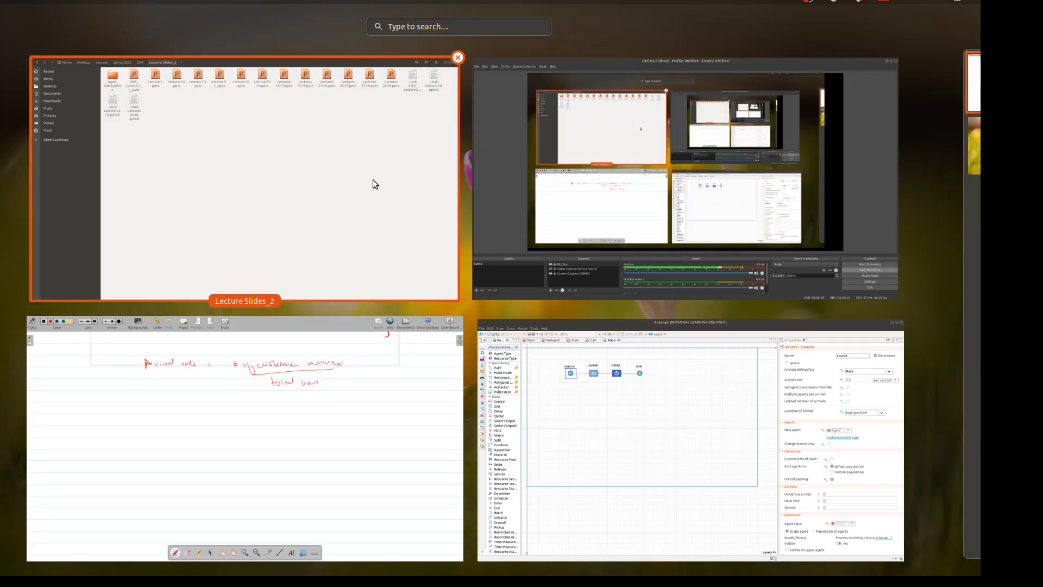
{"action": "left_click", "coordinate": [618, 438]}
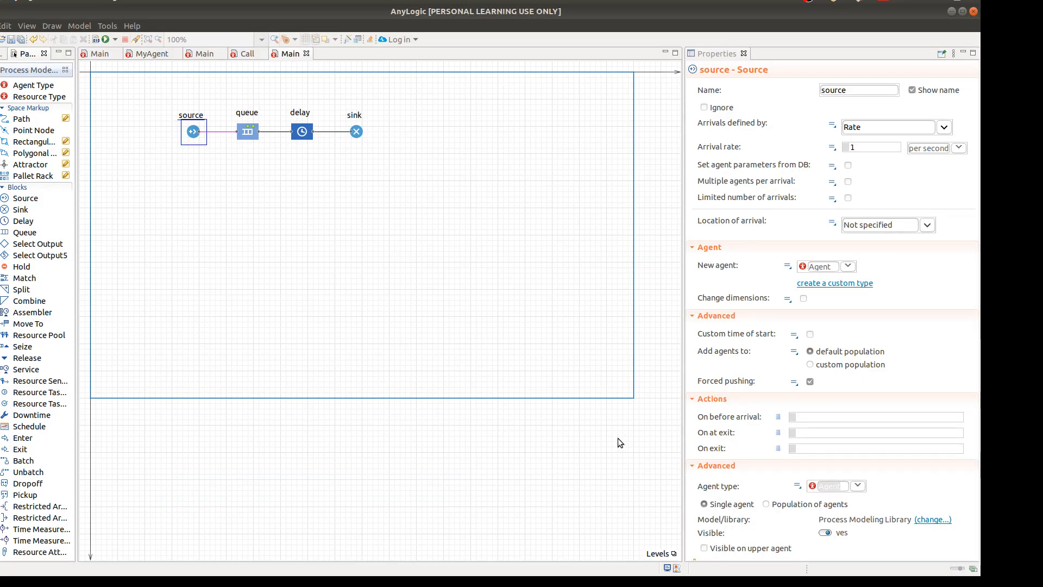
{"action": "left_click", "coordinate": [944, 128]}
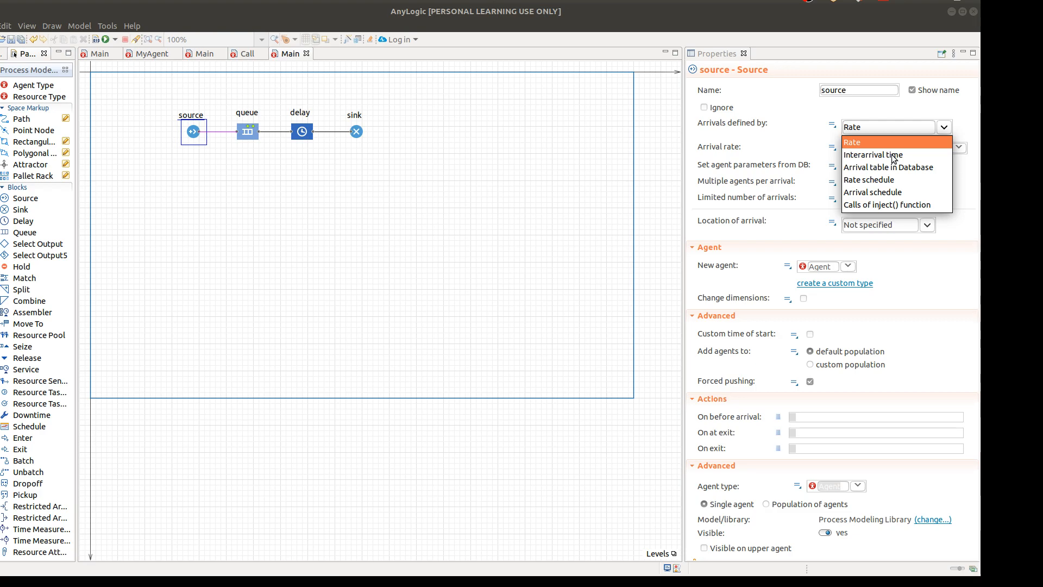
{"action": "key", "text": "Escape"}
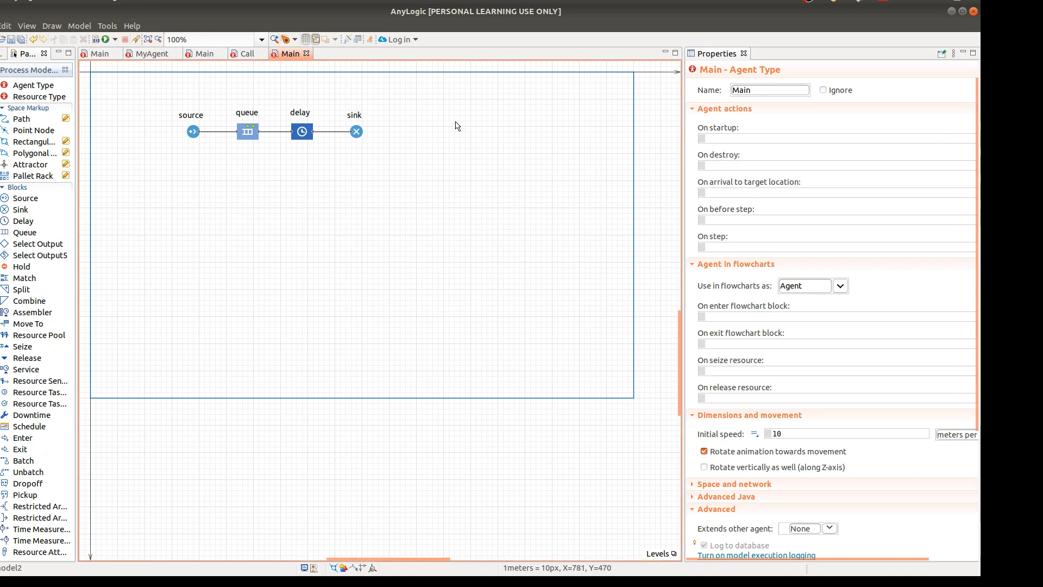
{"action": "left_click", "coordinate": [194, 135]}
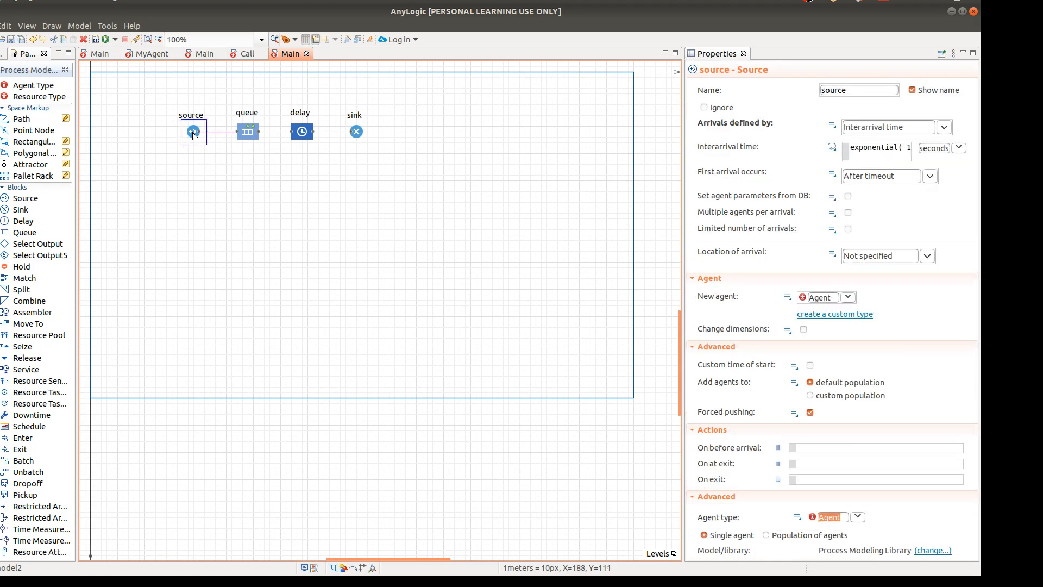
{"action": "left_click", "coordinate": [852, 148]}
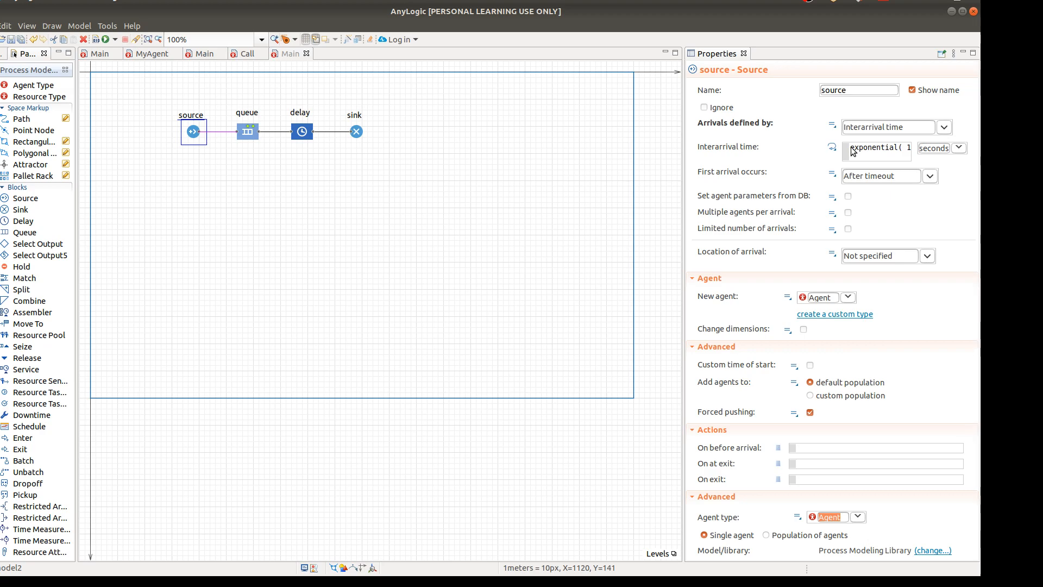
Turn on full-screen Zoom in the system's Universal Access settings, then return to AnyLogic
{"action": "key", "text": "super"}
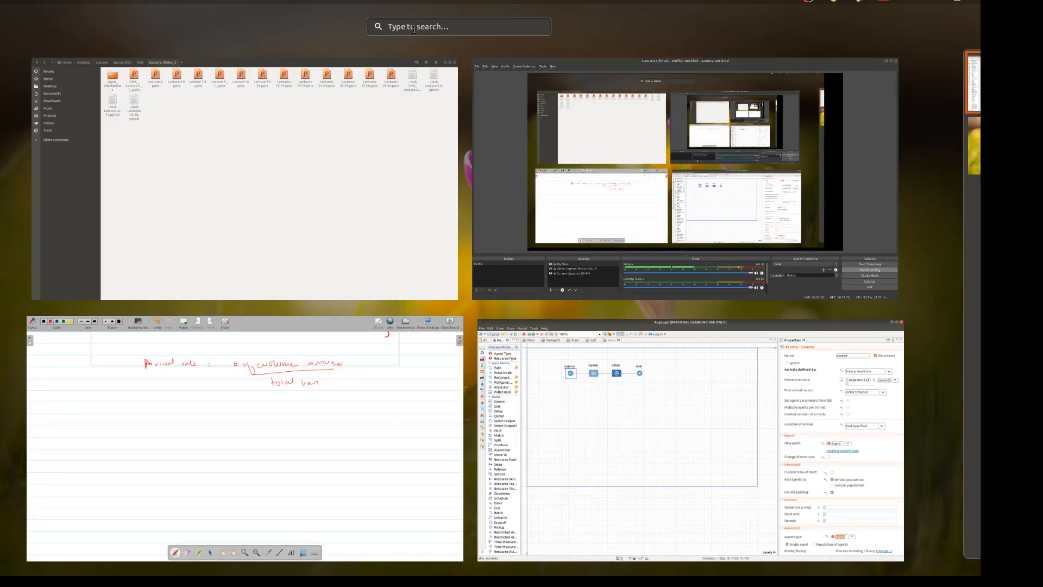
{"action": "type", "text": "a"}
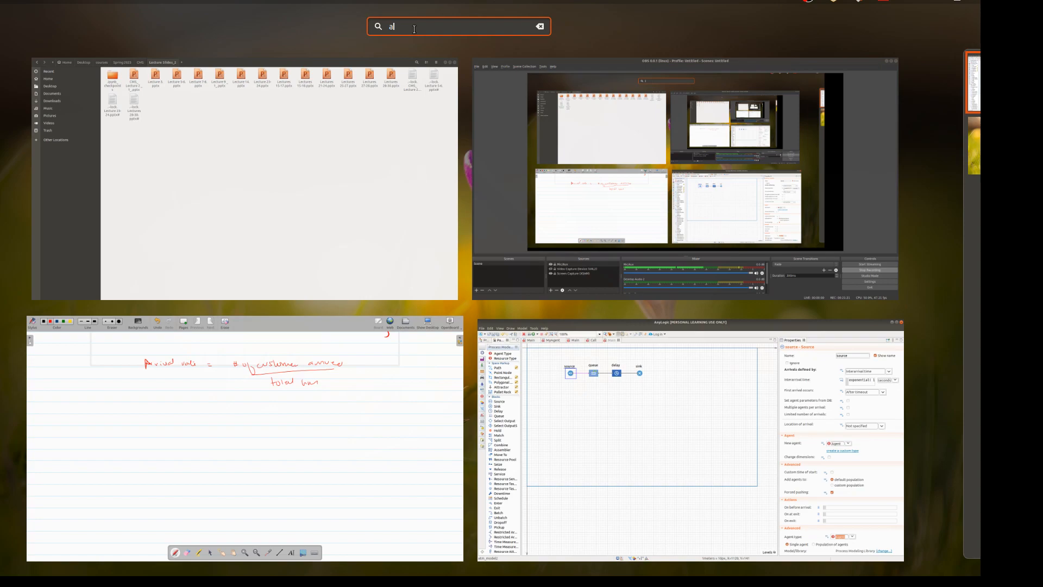
{"action": "type", "text": "cc"}
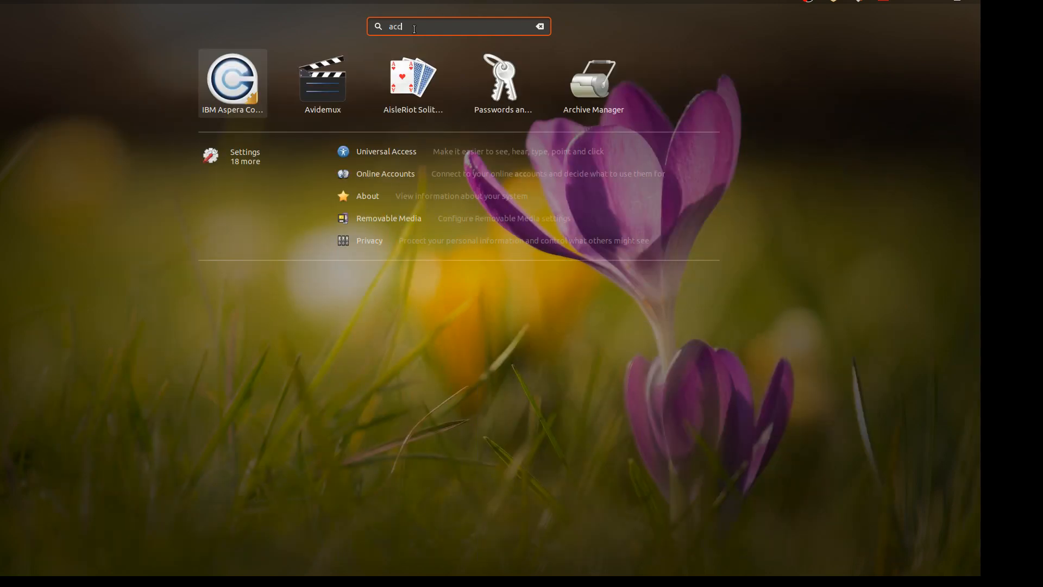
{"action": "left_click", "coordinate": [401, 152]}
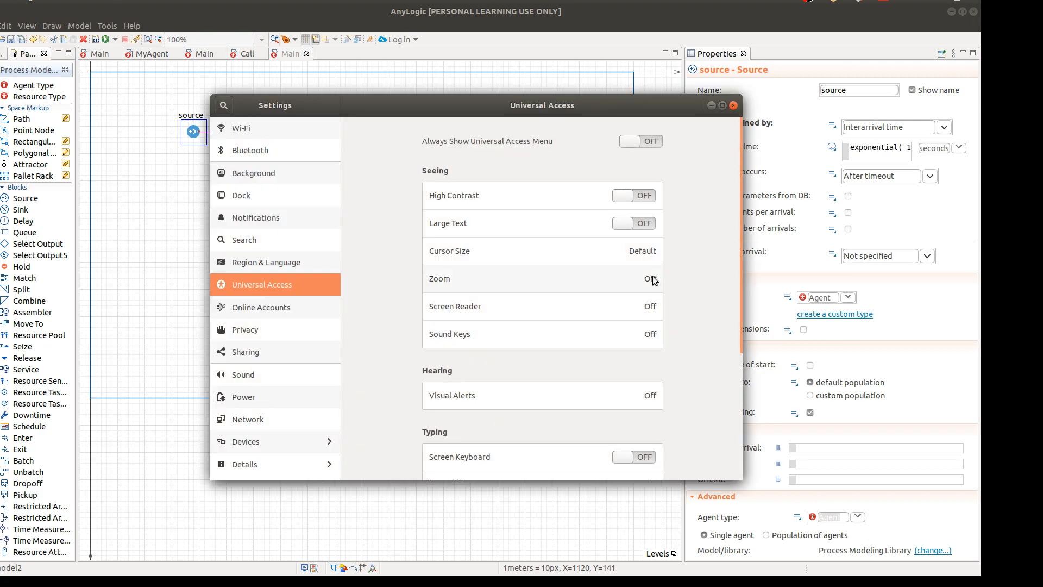
{"action": "left_click", "coordinate": [653, 280]}
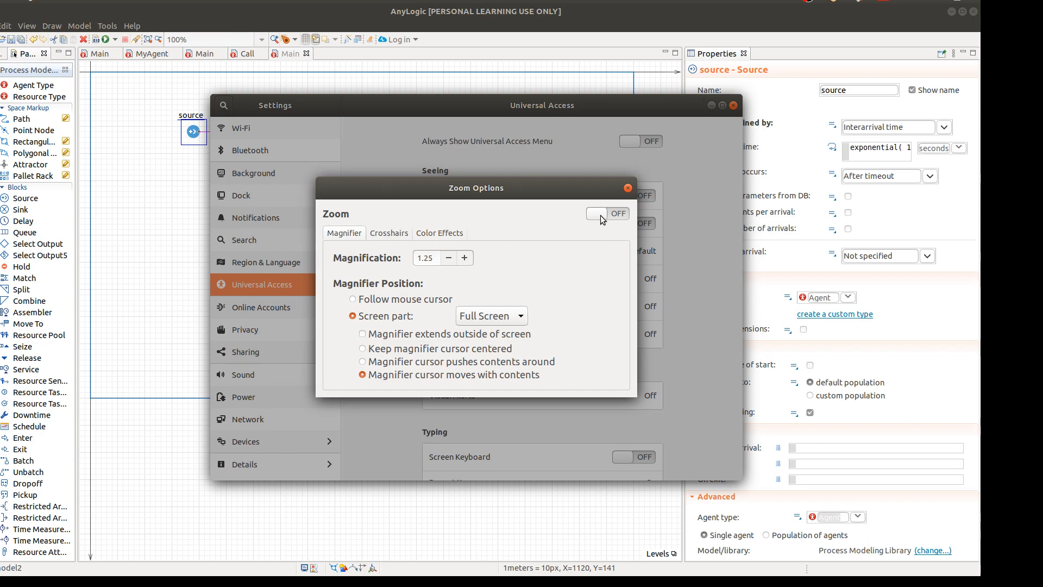
{"action": "left_click", "coordinate": [611, 215]}
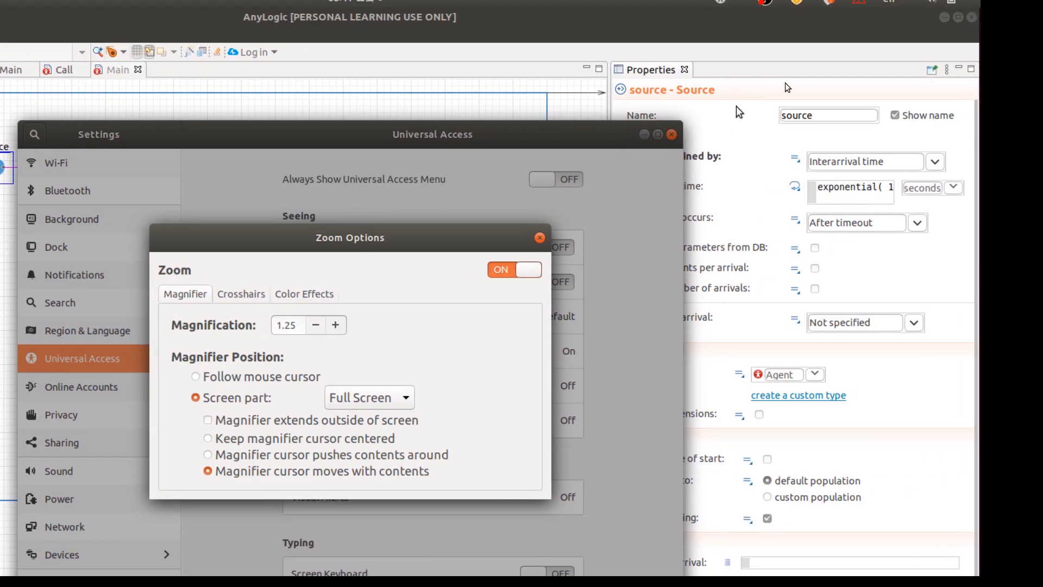
{"action": "left_click", "coordinate": [736, 106]}
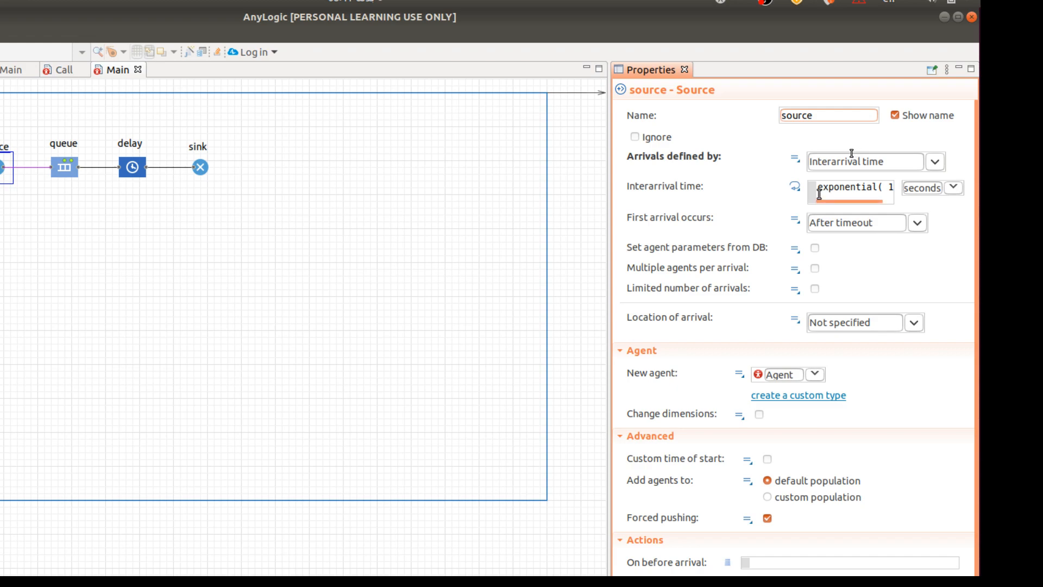
Set the source block's interarrival time expression to exponential( 2 )
{"action": "left_click_drag", "start_coordinate": [819, 194], "coordinate": [883, 201]}
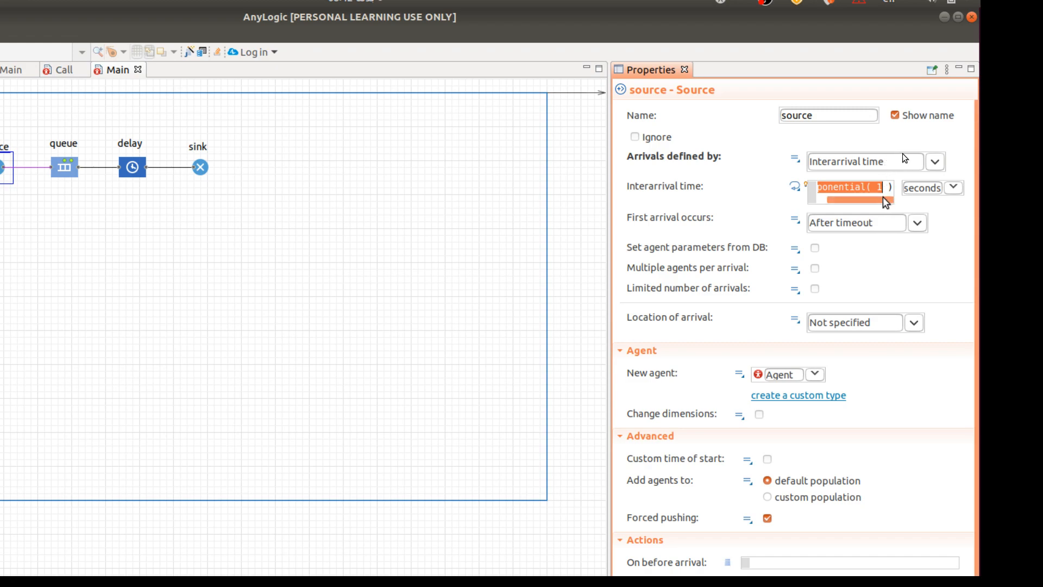
{"action": "left_click", "coordinate": [885, 184]}
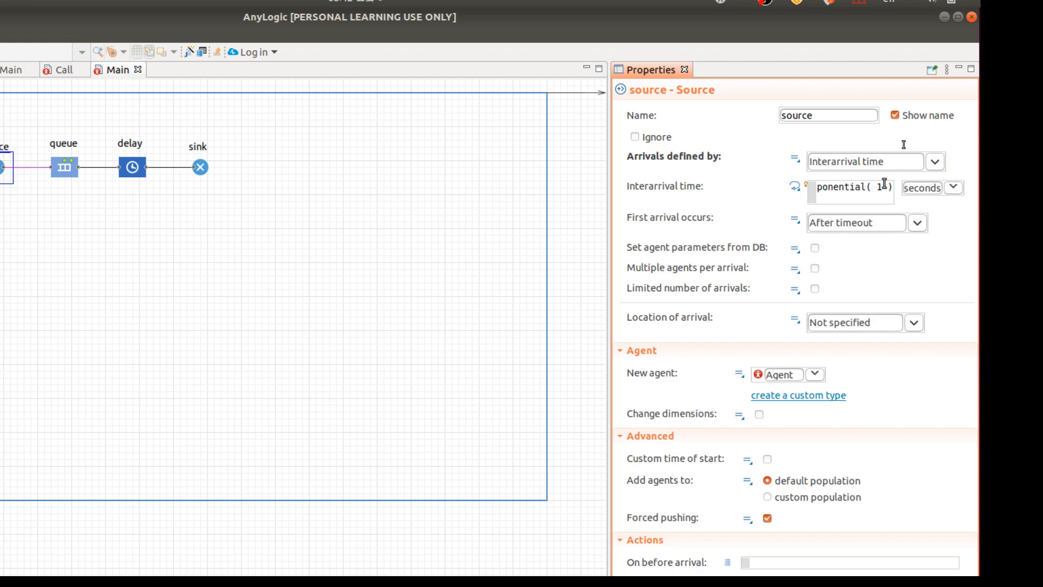
{"action": "left_click", "coordinate": [884, 186]}
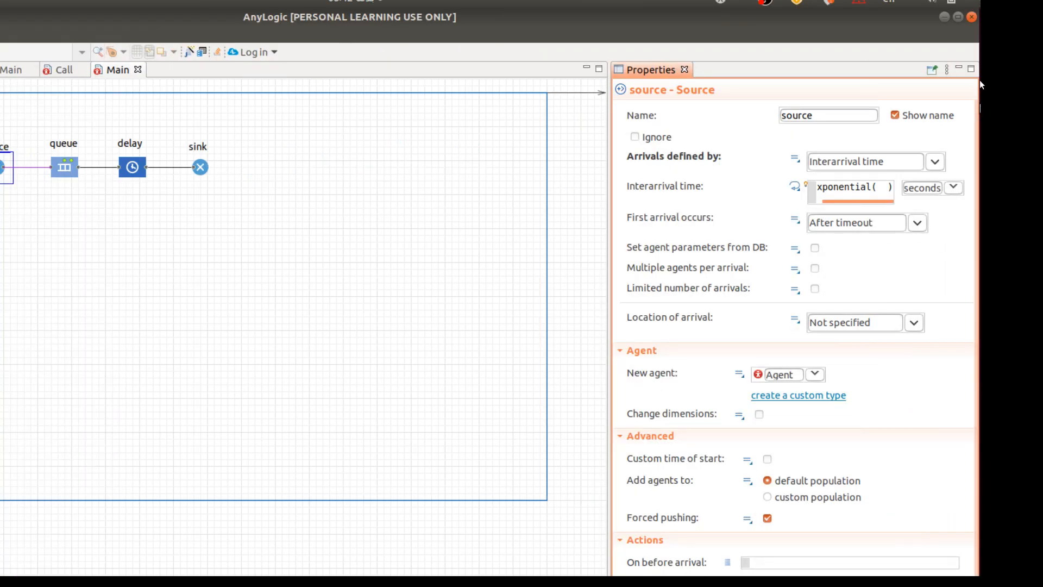
{"action": "type", "text": "2"}
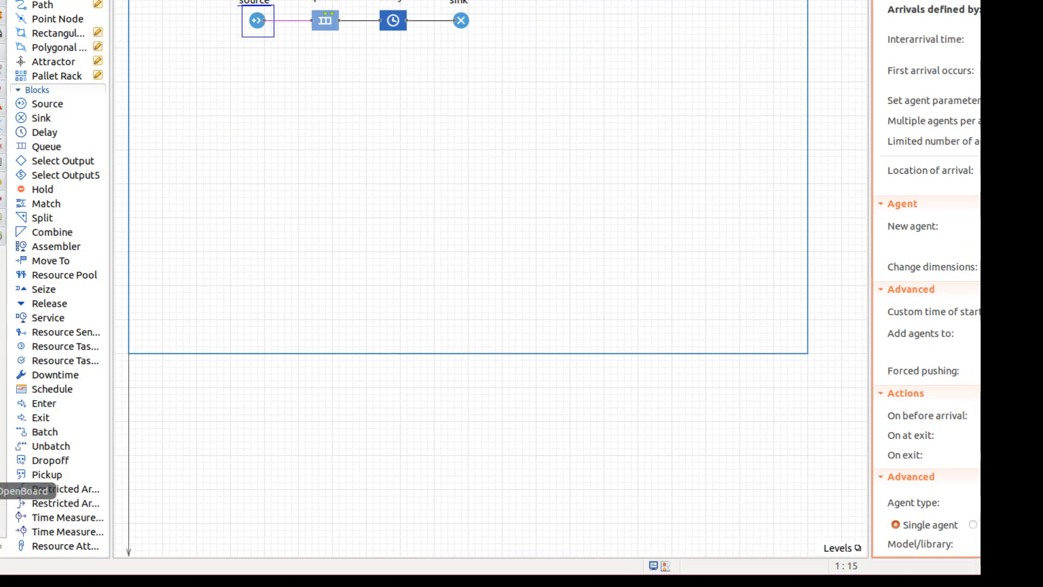
Switch to OpenBoard and handwrite "P(t) = e^-λt" below the arrival rate formula
{"action": "left_click", "coordinate": [3, 491]}
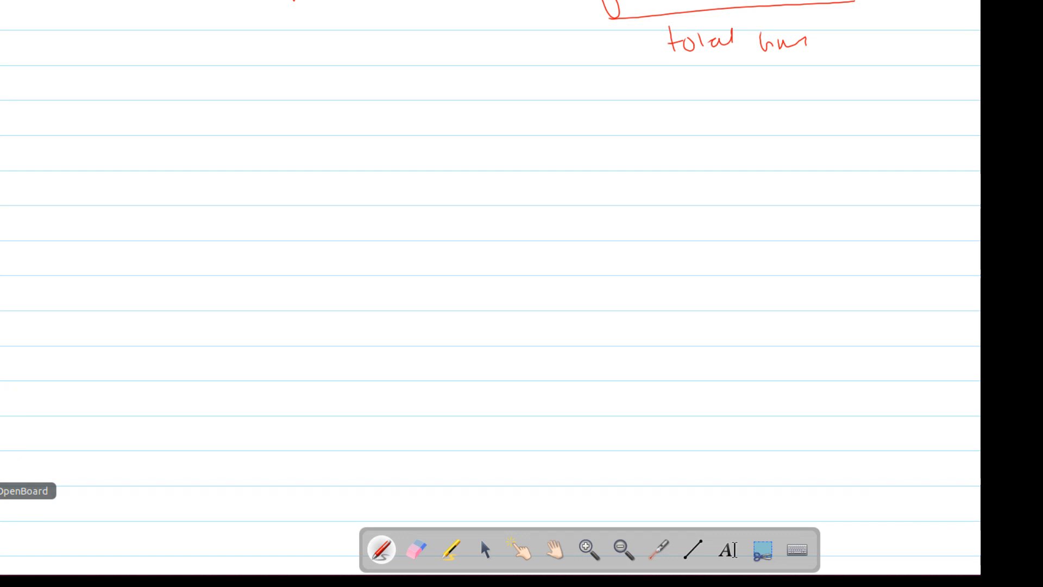
{"action": "left_click", "coordinate": [418, 35]}
{"action": "left_click_drag", "start_coordinate": [463, 27], "coordinate": [455, 81]}
{"action": "left_click", "coordinate": [418, 191]}
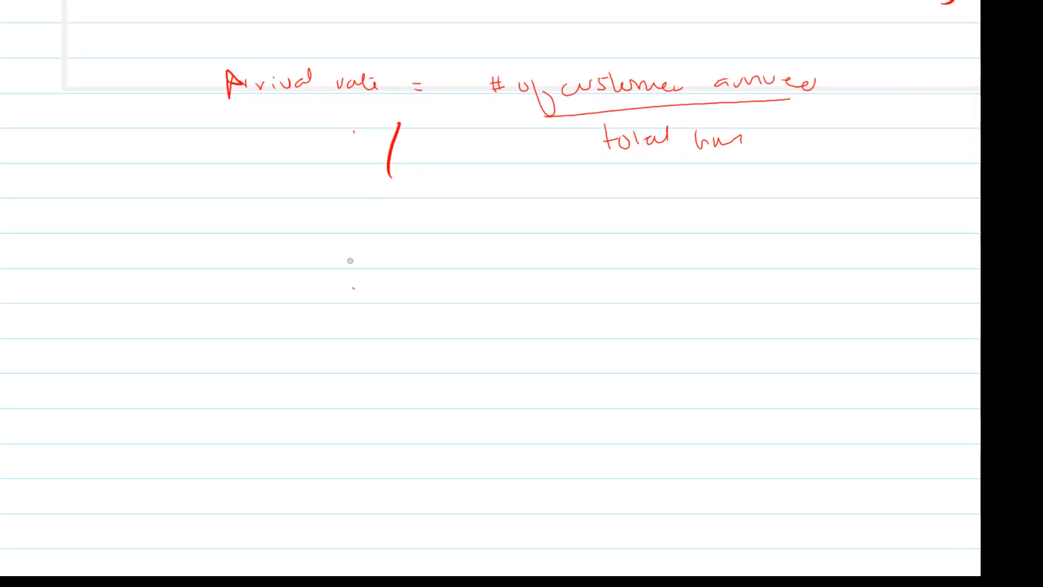
{"action": "left_click_drag", "start_coordinate": [358, 237], "coordinate": [364, 267]}
{"action": "mouse_move", "coordinate": [358, 230]}
{"action": "left_mouse_down"}
{"action": "mouse_move", "coordinate": [362, 246]}
{"action": "mouse_move", "coordinate": [408, 263]}
{"action": "mouse_move", "coordinate": [387, 268]}
{"action": "left_mouse_up"}
{"action": "mouse_move", "coordinate": [381, 251]}
{"action": "left_mouse_down"}
{"action": "mouse_move", "coordinate": [395, 249]}
{"action": "mouse_move", "coordinate": [406, 269]}
{"action": "mouse_move", "coordinate": [457, 268]}
{"action": "mouse_move", "coordinate": [492, 264]}
{"action": "mouse_move", "coordinate": [521, 233]}
{"action": "mouse_move", "coordinate": [573, 229]}
{"action": "left_mouse_up"}
{"action": "left_click_drag", "start_coordinate": [568, 220], "coordinate": [581, 218]}
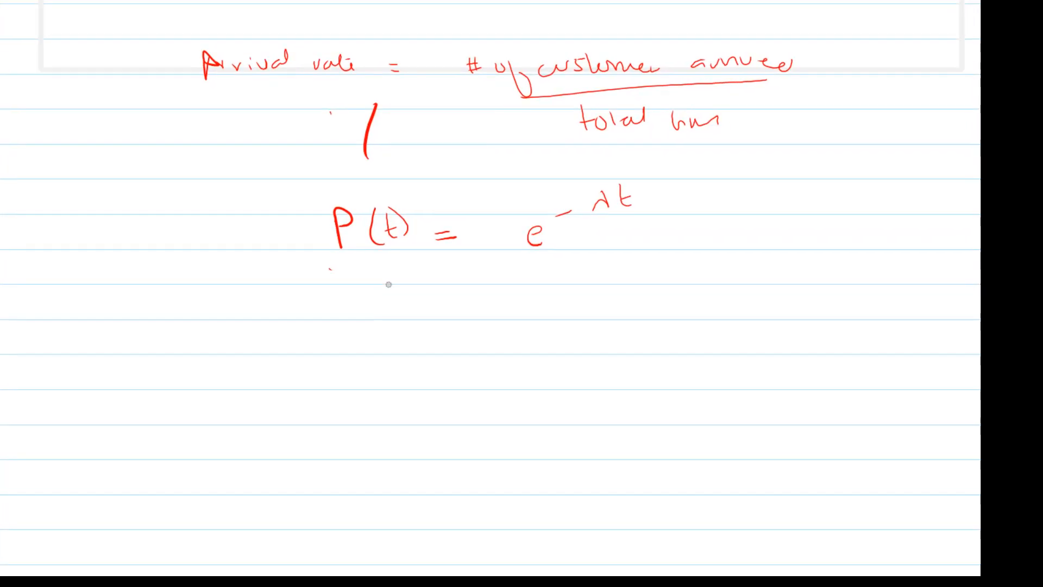
Handwrite "t = exponential(λ)" below the P(t) formula and underline it
{"action": "left_click_drag", "start_coordinate": [461, 336], "coordinate": [547, 336]}
{"action": "left_click_drag", "start_coordinate": [546, 327], "coordinate": [537, 338]}
{"action": "left_click_drag", "start_coordinate": [554, 333], "coordinate": [563, 352]}
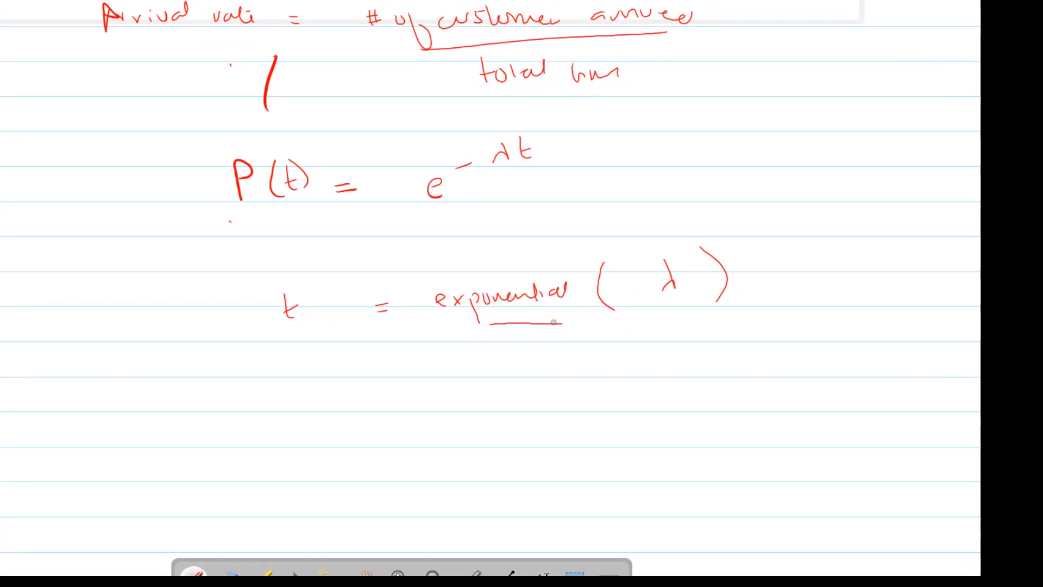
{"action": "left_click_drag", "start_coordinate": [274, 343], "coordinate": [780, 315]}
Handwrite "= exponential( )" under the λ expression and draw a curved arrow into its empty parentheses
{"action": "left_click_drag", "start_coordinate": [477, 372], "coordinate": [486, 369]}
{"action": "left_click_drag", "start_coordinate": [481, 375], "coordinate": [558, 374]}
{"action": "left_click_drag", "start_coordinate": [562, 370], "coordinate": [572, 376]}
{"action": "left_click_drag", "start_coordinate": [572, 369], "coordinate": [562, 376]}
{"action": "left_click_drag", "start_coordinate": [583, 366], "coordinate": [550, 389]}
{"action": "left_click_drag", "start_coordinate": [544, 371], "coordinate": [600, 365]}
{"action": "left_click_drag", "start_coordinate": [602, 350], "coordinate": [605, 363]}
{"action": "left_click_drag", "start_coordinate": [609, 359], "coordinate": [609, 363]}
{"action": "left_click", "coordinate": [590, 356]}
{"action": "mouse_move", "coordinate": [615, 351]}
{"action": "left_mouse_down"}
{"action": "mouse_move", "coordinate": [617, 364]}
{"action": "mouse_move", "coordinate": [646, 352]}
{"action": "mouse_move", "coordinate": [635, 387]}
{"action": "left_mouse_up"}
{"action": "left_click_drag", "start_coordinate": [713, 344], "coordinate": [725, 373]}
{"action": "left_click_drag", "start_coordinate": [687, 319], "coordinate": [669, 344]}
{"action": "left_click_drag", "start_coordinate": [662, 341], "coordinate": [677, 340]}
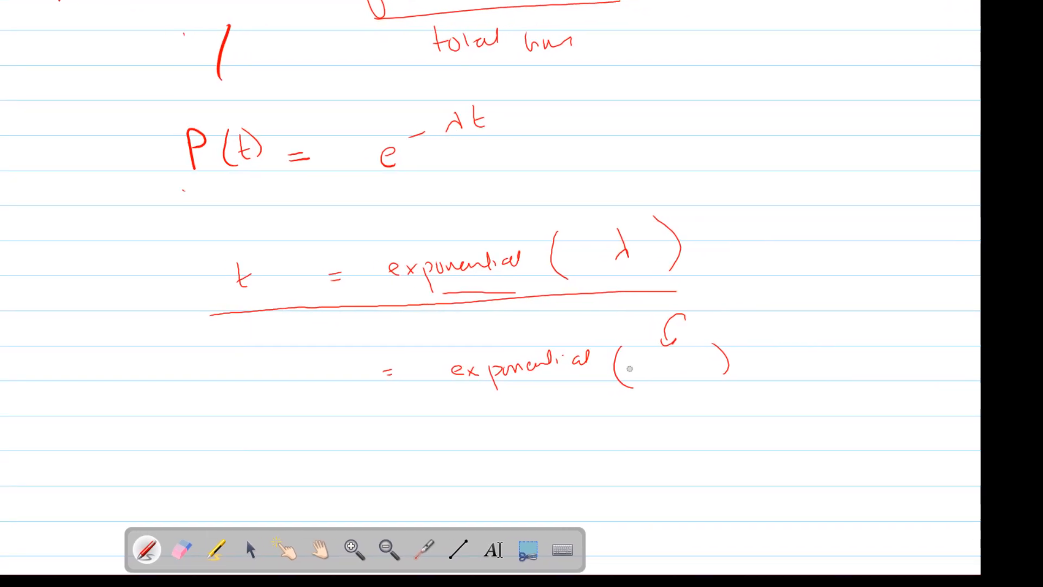
Handwrite "P(t) = e^-μt" beside the formulas and fill the empty parentheses of the second exponential with μ
{"action": "left_click_drag", "start_coordinate": [752, 213], "coordinate": [761, 218]}
{"action": "left_click_drag", "start_coordinate": [771, 202], "coordinate": [786, 187]}
{"action": "left_click_drag", "start_coordinate": [796, 175], "coordinate": [804, 178]}
{"action": "left_click_drag", "start_coordinate": [788, 261], "coordinate": [789, 270]}
{"action": "left_click_drag", "start_coordinate": [786, 267], "coordinate": [798, 265]}
{"action": "mouse_move", "coordinate": [701, 240]}
{"action": "left_mouse_down"}
{"action": "mouse_move", "coordinate": [706, 272]}
{"action": "mouse_move", "coordinate": [705, 255]}
{"action": "left_mouse_up"}
{"action": "left_click_drag", "start_coordinate": [723, 237], "coordinate": [734, 252]}
{"action": "left_click_drag", "start_coordinate": [729, 243], "coordinate": [739, 240]}
{"action": "left_click_drag", "start_coordinate": [731, 226], "coordinate": [741, 266]}
{"action": "left_click_drag", "start_coordinate": [757, 258], "coordinate": [765, 257]}
{"action": "left_click_drag", "start_coordinate": [758, 261], "coordinate": [770, 260]}
{"action": "left_click", "coordinate": [761, 267]}
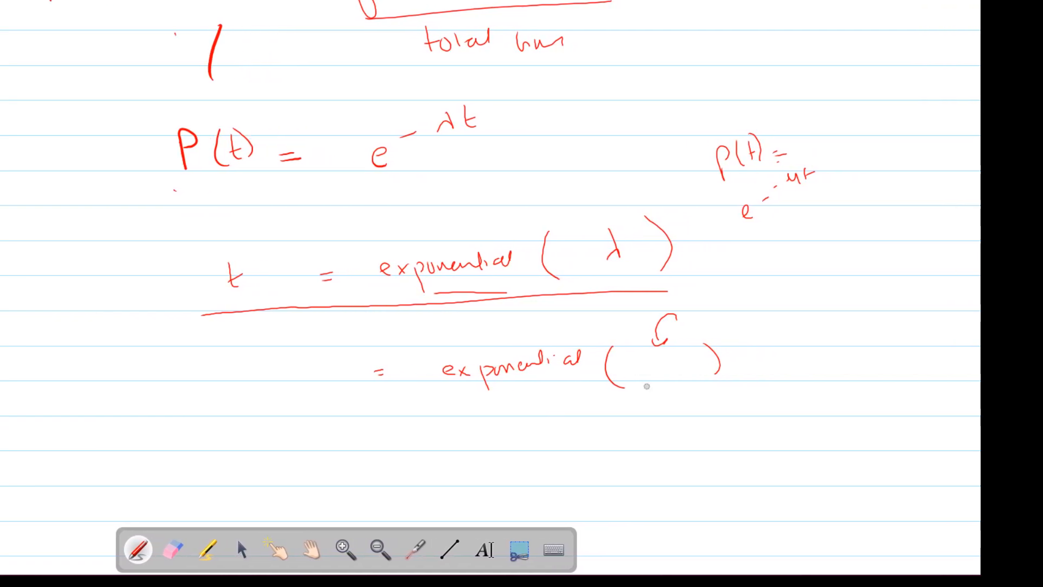
{"action": "left_click_drag", "start_coordinate": [721, 368], "coordinate": [733, 375]}
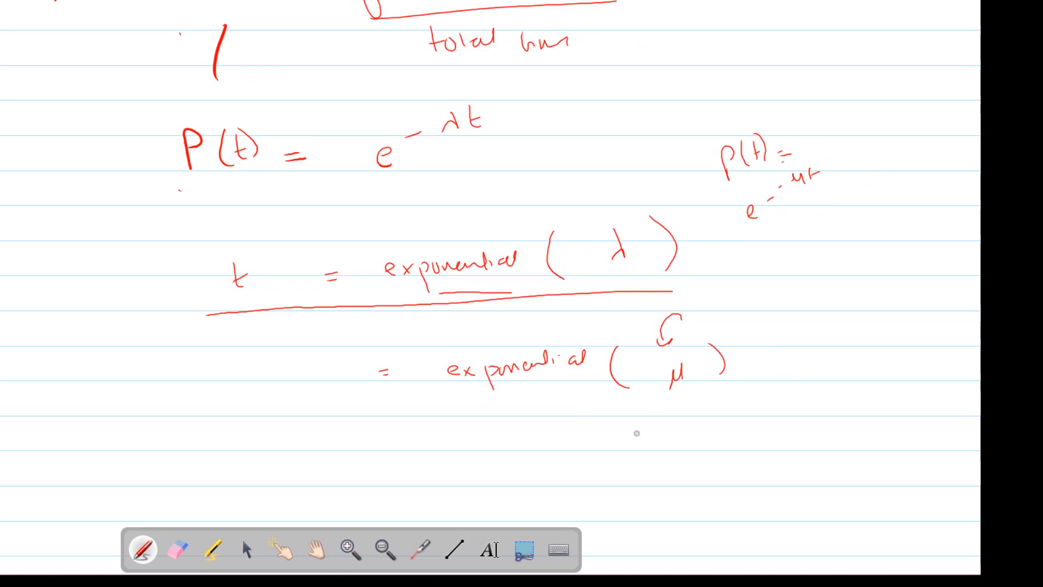
Label the μ expression with "service -" and a circled t, and write "arrival -" before the t of the λ expression
{"action": "left_click_drag", "start_coordinate": [330, 370], "coordinate": [338, 389]}
{"action": "left_click_drag", "start_coordinate": [447, 384], "coordinate": [457, 382]}
{"action": "mouse_move", "coordinate": [462, 361]}
{"action": "left_mouse_down"}
{"action": "mouse_move", "coordinate": [434, 369]}
{"action": "mouse_move", "coordinate": [459, 369]}
{"action": "left_mouse_up"}
{"action": "mouse_move", "coordinate": [334, 400]}
{"action": "left_mouse_down"}
{"action": "mouse_move", "coordinate": [332, 414]}
{"action": "mouse_move", "coordinate": [387, 408]}
{"action": "left_mouse_up"}
{"action": "left_click_drag", "start_coordinate": [394, 401], "coordinate": [383, 399]}
{"action": "left_click_drag", "start_coordinate": [390, 402], "coordinate": [427, 396]}
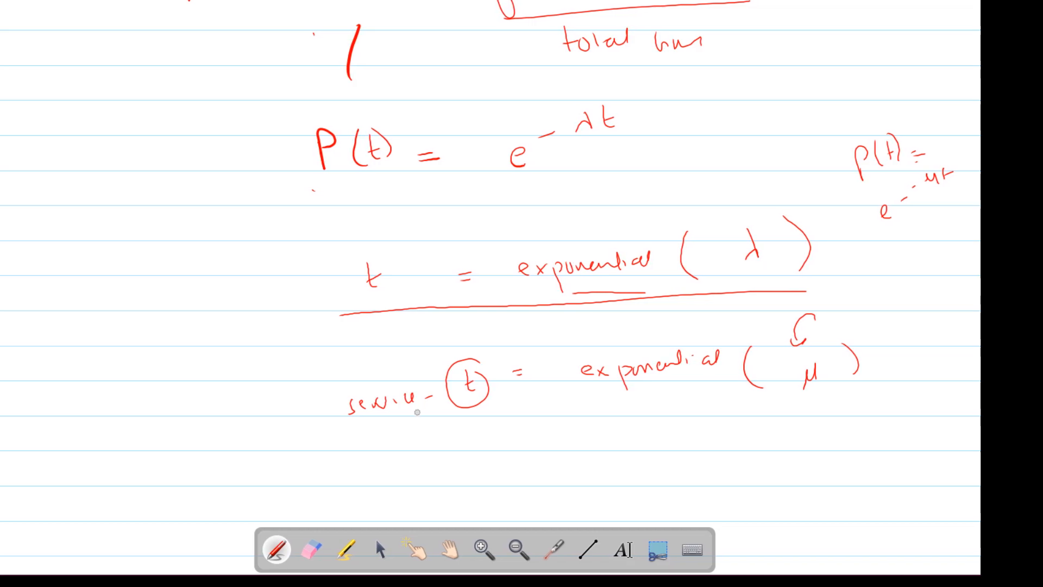
{"action": "mouse_move", "coordinate": [298, 349]}
{"action": "left_mouse_down"}
{"action": "mouse_move", "coordinate": [350, 335]}
{"action": "mouse_move", "coordinate": [363, 309]}
{"action": "left_mouse_up"}
{"action": "left_click_drag", "start_coordinate": [380, 320], "coordinate": [389, 317]}
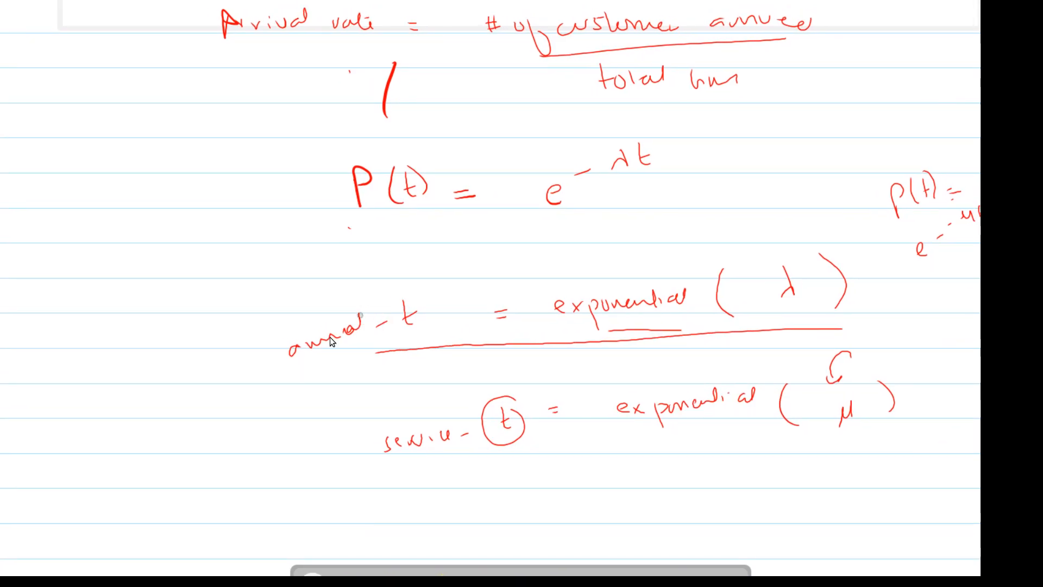
Switch to AnyLogic and define the source block's arrivals by Rate
{"action": "key", "text": "super"}
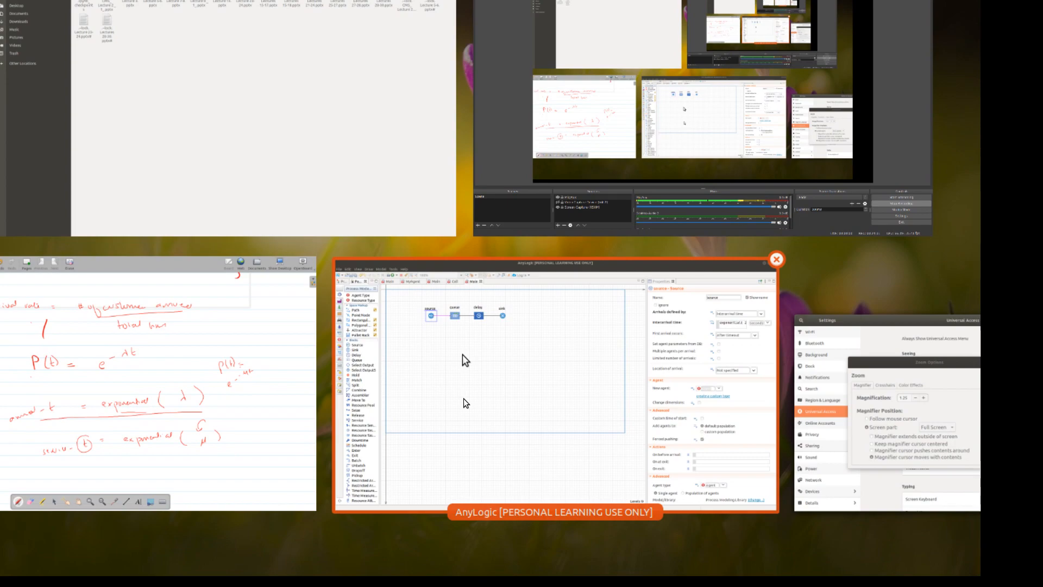
{"action": "left_click", "coordinate": [465, 402]}
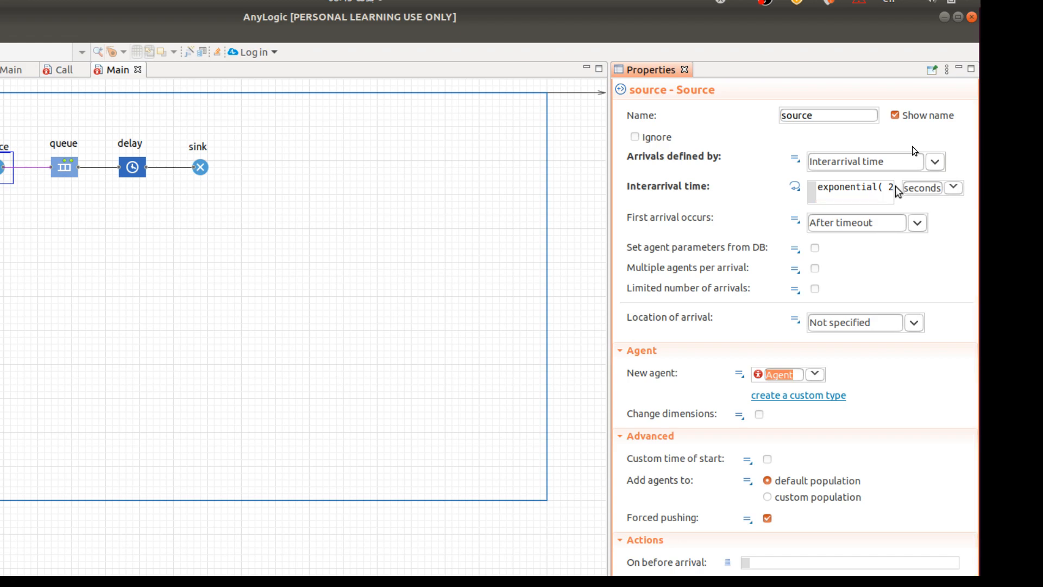
{"action": "left_click", "coordinate": [935, 162]}
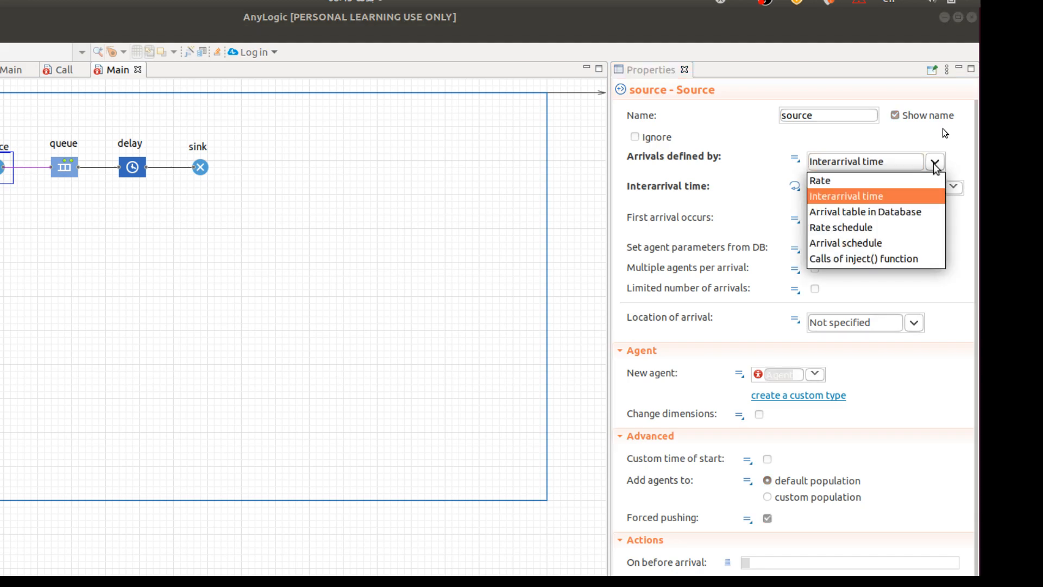
{"action": "left_click", "coordinate": [849, 142]}
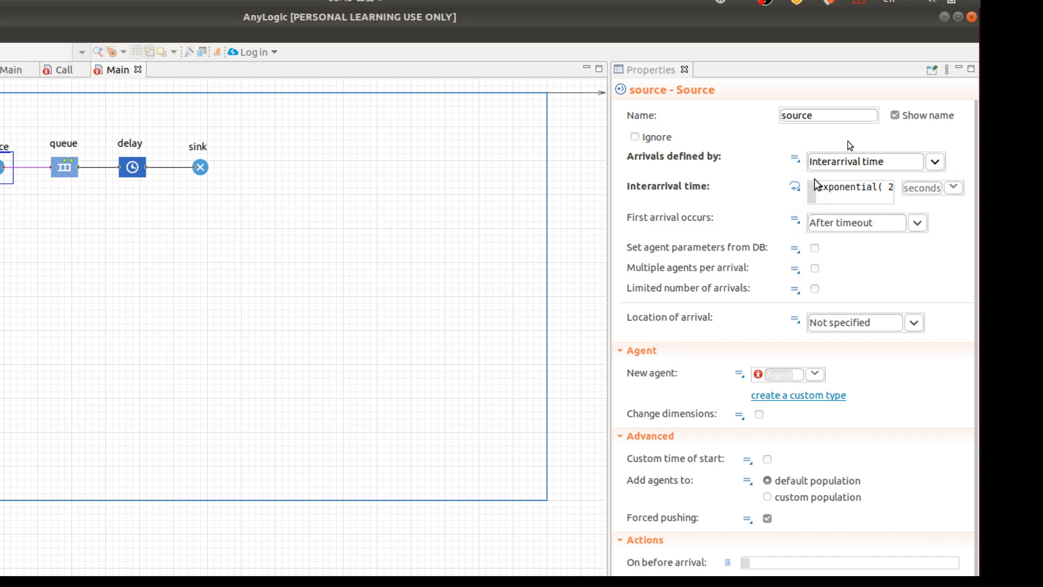
{"action": "key", "text": "Up"}
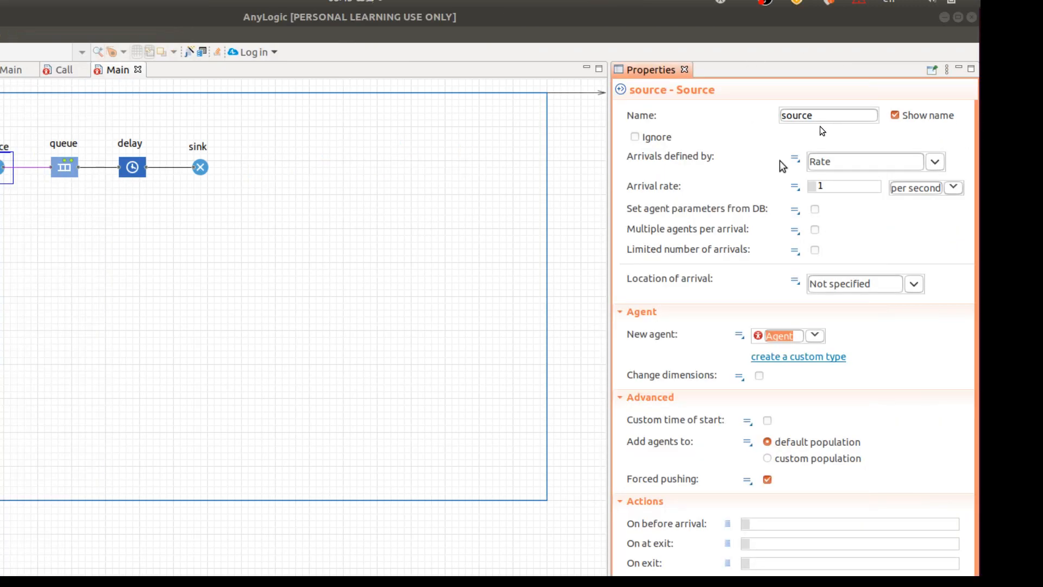
Change the time unit of the source block's arrival rate
{"action": "left_click", "coordinate": [957, 190]}
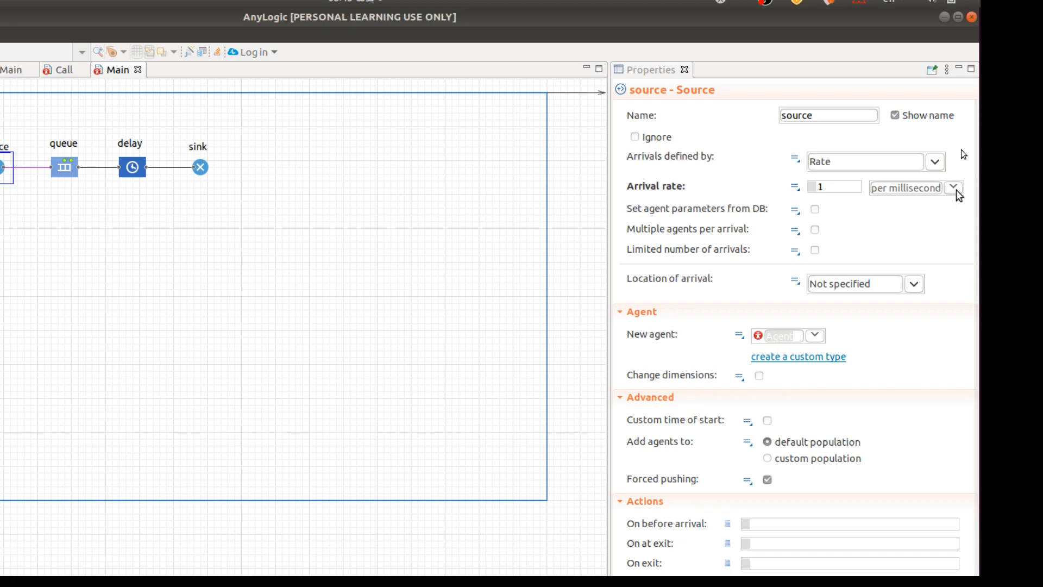
{"action": "left_click", "coordinate": [957, 191]}
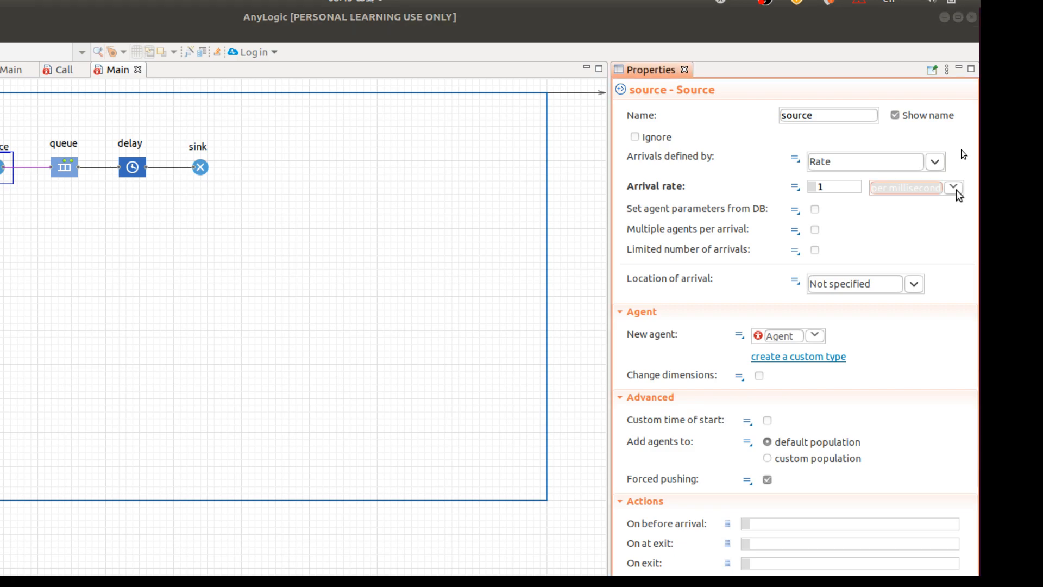
{"action": "left_click", "coordinate": [957, 190]}
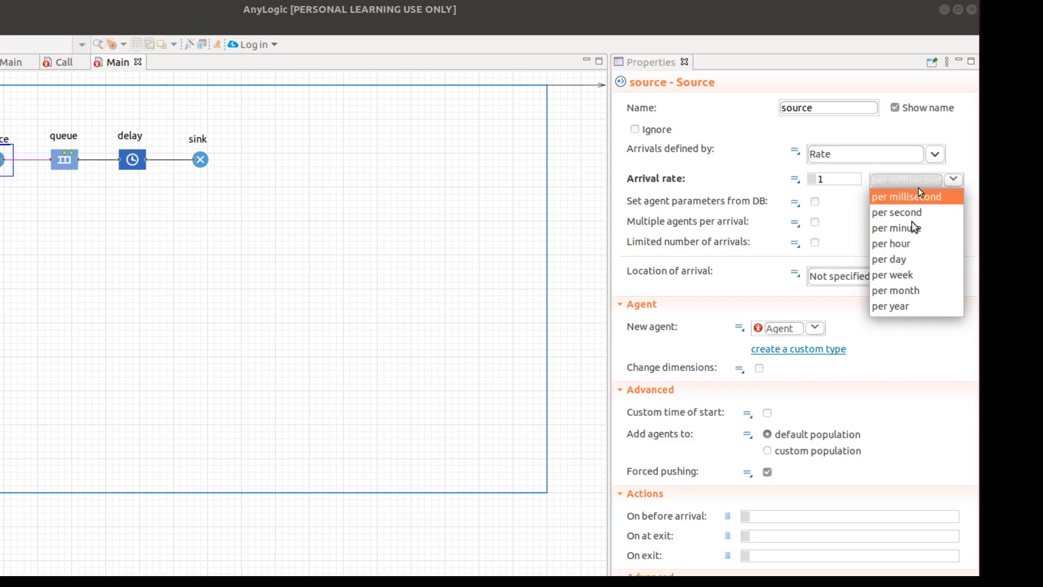
{"action": "left_click", "coordinate": [915, 191]}
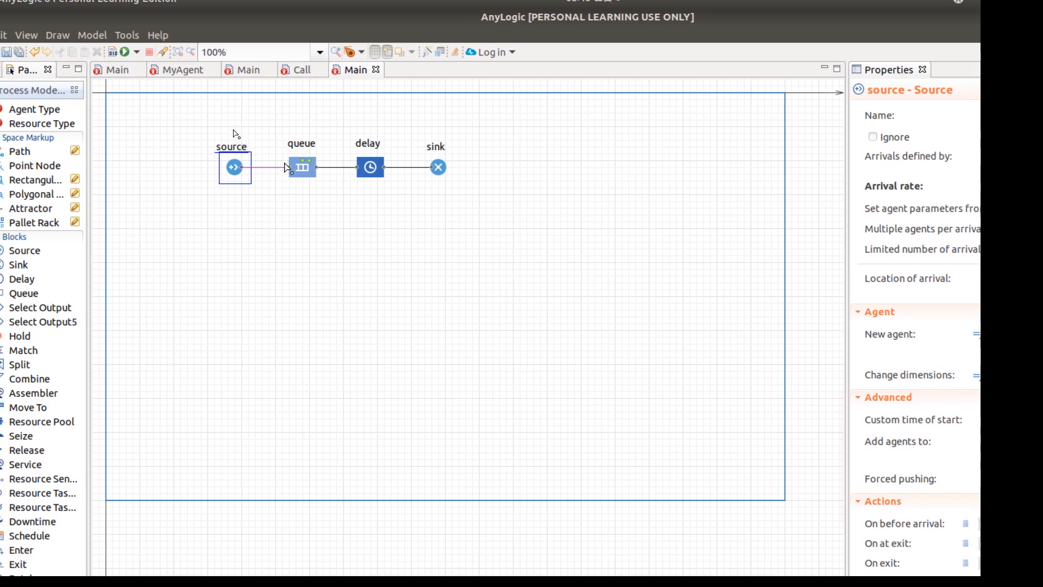
Examine the queue block's capacity and queuing settings, and open the delay block's properties
{"action": "left_click", "coordinate": [296, 167]}
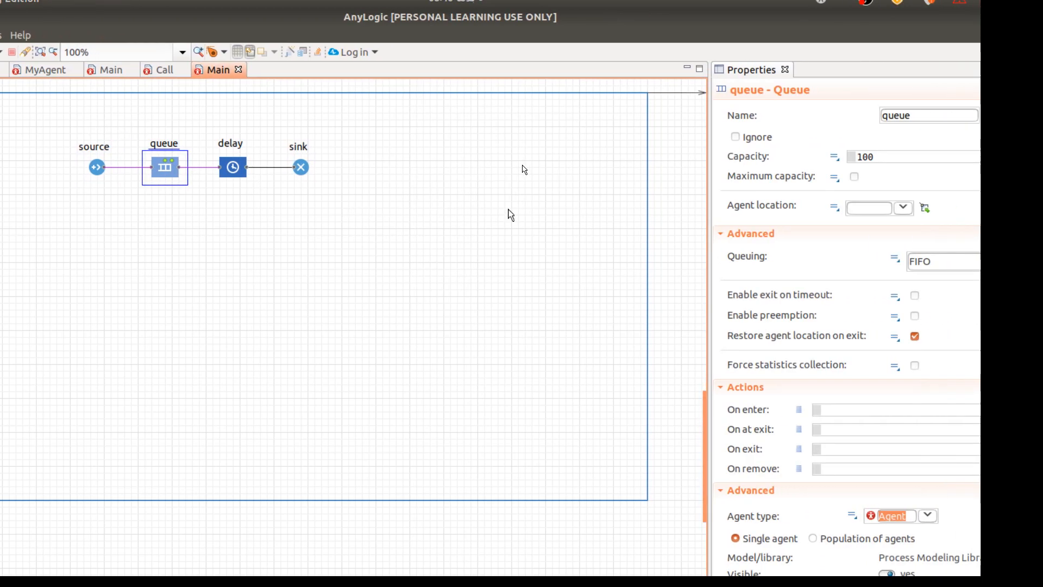
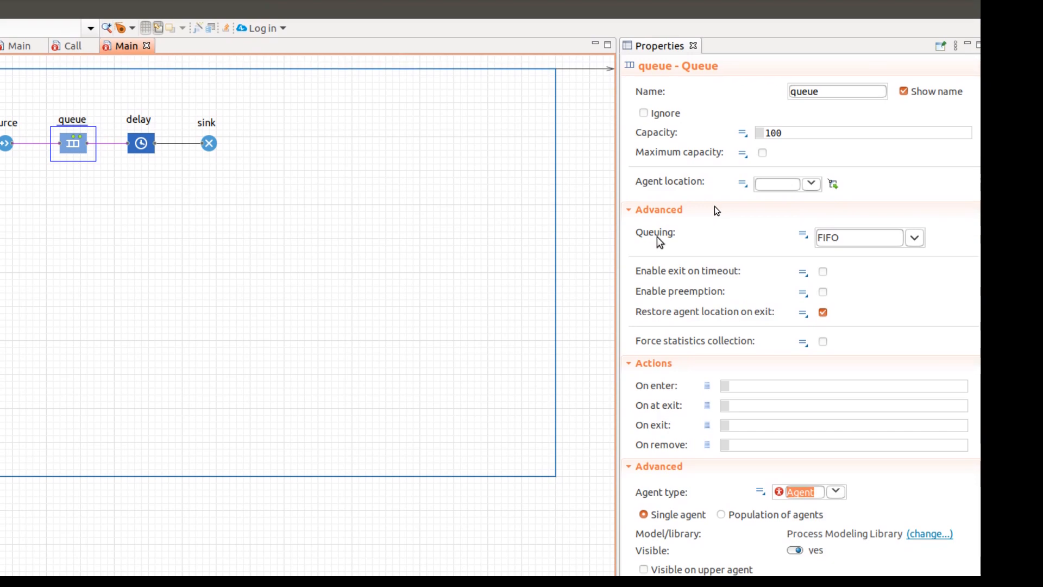
{"action": "mouse_move", "coordinate": [823, 248]}
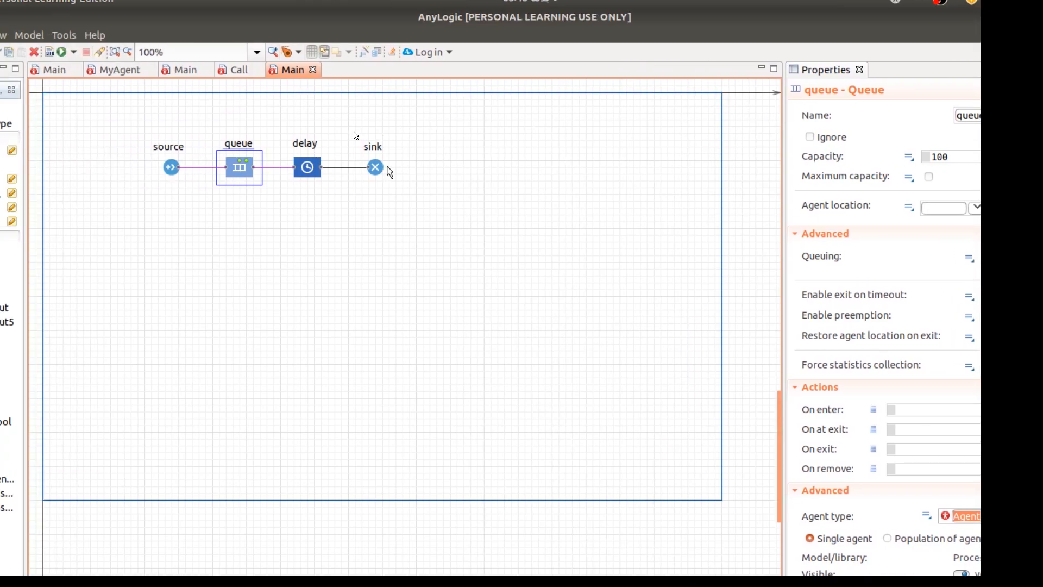
{"action": "left_click", "coordinate": [334, 171]}
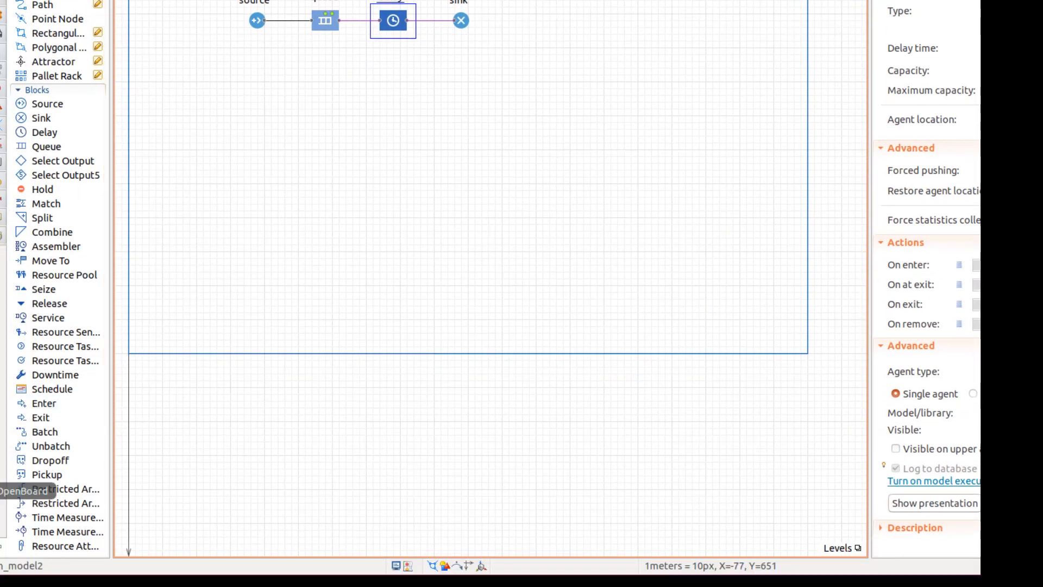
Switch to OpenBoard and handwrite the heading "Probability distributions:-" in the blank area below the exponential formulas
{"action": "left_click", "coordinate": [1, 491]}
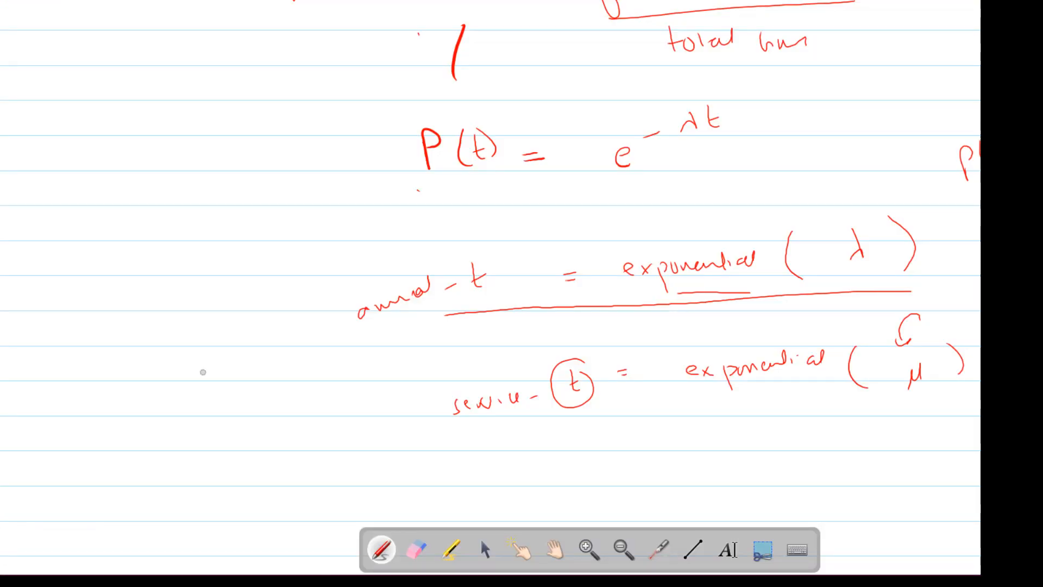
{"action": "scroll", "coordinate": [203, 372], "scroll_direction": "down", "scroll_amount": 10}
{"action": "scroll", "coordinate": [203, 372], "scroll_direction": "up", "scroll_amount": 5}
{"action": "scroll", "coordinate": [246, 231], "scroll_direction": "left", "scroll_amount": 6}
{"action": "scroll", "coordinate": [245, 231], "scroll_direction": "down", "scroll_amount": 1}
{"action": "scroll", "coordinate": [245, 231], "scroll_direction": "up", "scroll_amount": 4}
{"action": "scroll", "coordinate": [246, 231], "scroll_direction": "down", "scroll_amount": 3}
{"action": "mouse_move", "coordinate": [147, 300]}
{"action": "left_mouse_down"}
{"action": "mouse_move", "coordinate": [150, 331]}
{"action": "mouse_move", "coordinate": [181, 309]}
{"action": "mouse_move", "coordinate": [190, 324]}
{"action": "left_mouse_up"}
{"action": "mouse_move", "coordinate": [194, 305]}
{"action": "left_mouse_down"}
{"action": "mouse_move", "coordinate": [223, 329]}
{"action": "mouse_move", "coordinate": [239, 322]}
{"action": "mouse_move", "coordinate": [262, 334]}
{"action": "left_mouse_up"}
{"action": "mouse_move", "coordinate": [330, 309]}
{"action": "left_mouse_down"}
{"action": "mouse_move", "coordinate": [322, 320]}
{"action": "mouse_move", "coordinate": [338, 320]}
{"action": "mouse_move", "coordinate": [308, 325]}
{"action": "left_mouse_up"}
{"action": "left_click", "coordinate": [347, 308]}
{"action": "mouse_move", "coordinate": [319, 303]}
{"action": "left_mouse_down"}
{"action": "mouse_move", "coordinate": [322, 325]}
{"action": "mouse_move", "coordinate": [335, 316]}
{"action": "left_mouse_up"}
{"action": "mouse_move", "coordinate": [339, 313]}
{"action": "left_mouse_down"}
{"action": "mouse_move", "coordinate": [331, 320]}
{"action": "mouse_move", "coordinate": [350, 320]}
{"action": "left_mouse_up"}
{"action": "mouse_move", "coordinate": [354, 304]}
{"action": "left_mouse_down"}
{"action": "mouse_move", "coordinate": [366, 321]}
{"action": "mouse_move", "coordinate": [396, 321]}
{"action": "left_mouse_up"}
{"action": "mouse_move", "coordinate": [402, 314]}
{"action": "left_mouse_down"}
{"action": "mouse_move", "coordinate": [402, 323]}
{"action": "mouse_move", "coordinate": [372, 323]}
{"action": "mouse_move", "coordinate": [405, 322]}
{"action": "left_mouse_up"}
{"action": "left_click", "coordinate": [382, 310]}
{"action": "left_click", "coordinate": [382, 325]}
Handwrite the subheading "Uniform:-" below the probability distributions heading
{"action": "mouse_move", "coordinate": [286, 352]}
{"action": "left_mouse_down"}
{"action": "mouse_move", "coordinate": [305, 369]}
{"action": "mouse_move", "coordinate": [335, 335]}
{"action": "mouse_move", "coordinate": [350, 357]}
{"action": "left_mouse_up"}
{"action": "left_click_drag", "start_coordinate": [355, 356], "coordinate": [370, 359]}
{"action": "left_click_drag", "start_coordinate": [375, 355], "coordinate": [429, 353]}
{"action": "left_click", "coordinate": [404, 348]}
{"action": "left_click", "coordinate": [405, 356]}
Draw a vertical and a horizontal axis with arrowheads beside the "Uniform" subheading
{"action": "left_click_drag", "start_coordinate": [501, 303], "coordinate": [485, 501]}
{"action": "left_click_drag", "start_coordinate": [468, 449], "coordinate": [726, 456]}
{"action": "left_click_drag", "start_coordinate": [655, 435], "coordinate": [723, 435]}
{"action": "left_click_drag", "start_coordinate": [719, 427], "coordinate": [722, 443]}
{"action": "mouse_move", "coordinate": [424, 295]}
{"action": "left_mouse_down"}
{"action": "mouse_move", "coordinate": [430, 283]}
{"action": "mouse_move", "coordinate": [441, 291]}
{"action": "left_mouse_up"}
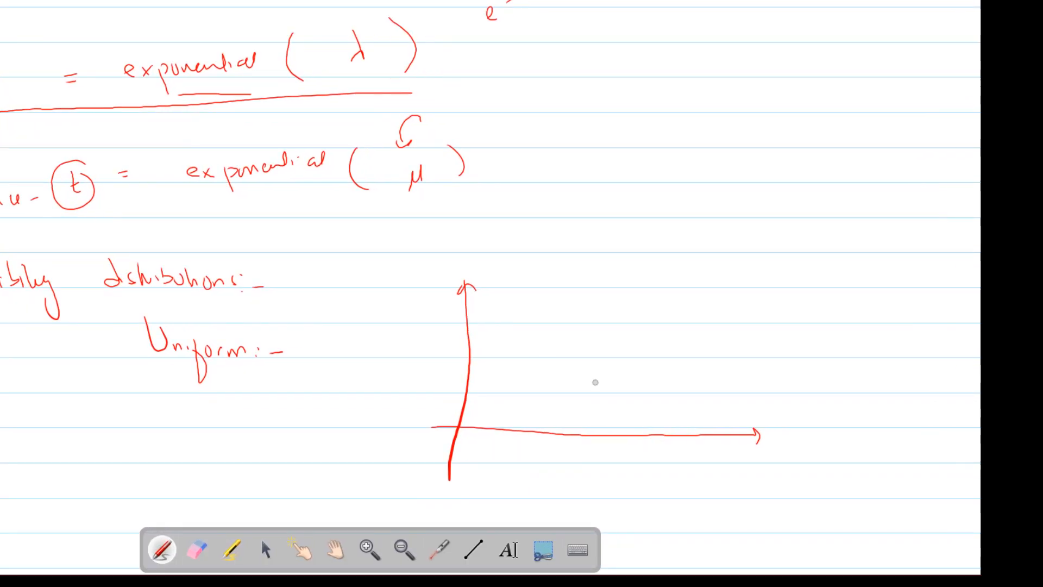
Add four tick marks to the uniform graph's horizontal axis and label that axis "outcome"
{"action": "left_click_drag", "start_coordinate": [532, 432], "coordinate": [621, 446]}
{"action": "left_click_drag", "start_coordinate": [685, 439], "coordinate": [743, 480]}
{"action": "mouse_move", "coordinate": [748, 462]}
{"action": "left_mouse_down"}
{"action": "mouse_move", "coordinate": [750, 481]}
{"action": "mouse_move", "coordinate": [720, 474]}
{"action": "left_mouse_up"}
{"action": "mouse_move", "coordinate": [728, 472]}
{"action": "left_mouse_down"}
{"action": "mouse_move", "coordinate": [729, 481]}
{"action": "mouse_move", "coordinate": [737, 472]}
{"action": "left_mouse_up"}
{"action": "left_click_drag", "start_coordinate": [742, 471], "coordinate": [760, 480]}
{"action": "left_click_drag", "start_coordinate": [763, 477], "coordinate": [772, 479]}
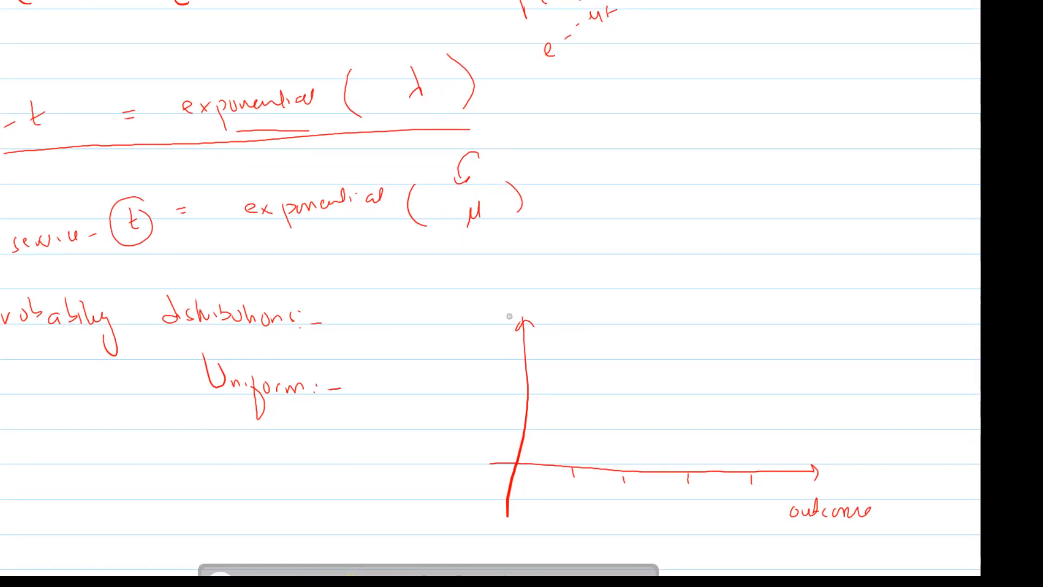
Label the uniform graph's vertical axis "P" and draw a flat line above the horizontal axis
{"action": "left_click_drag", "start_coordinate": [482, 322], "coordinate": [485, 343]}
{"action": "left_click_drag", "start_coordinate": [537, 409], "coordinate": [590, 411]}
{"action": "left_click_drag", "start_coordinate": [557, 375], "coordinate": [770, 379]}
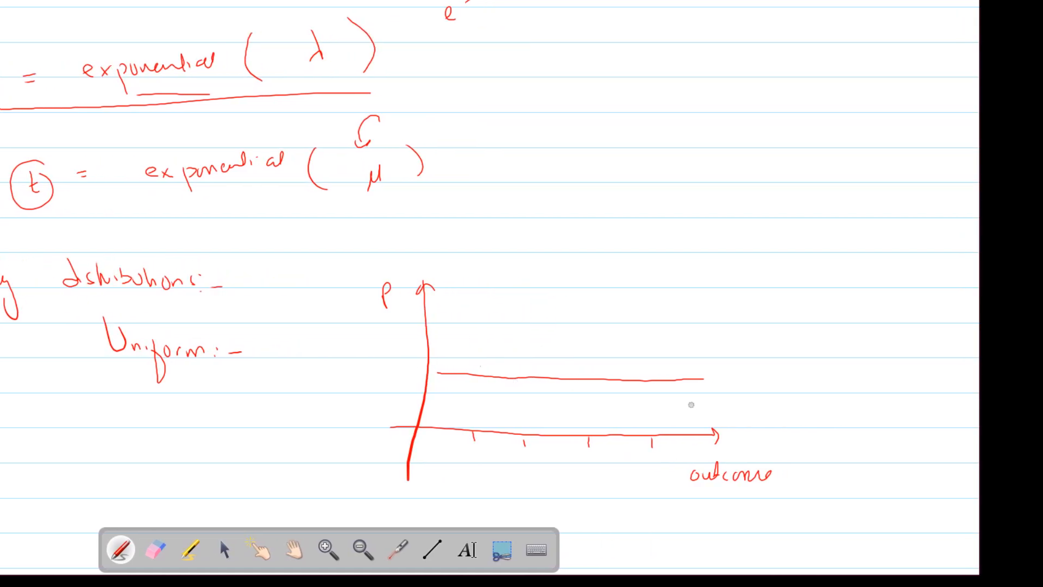
Handwrite "Exponential" below the uniform section and draw axes beside it labelled "P" and "outcome"
{"action": "scroll", "coordinate": [692, 404], "scroll_direction": "down", "scroll_amount": 10}
{"action": "scroll", "coordinate": [692, 405], "scroll_direction": "up", "scroll_amount": 7}
{"action": "scroll", "coordinate": [692, 404], "scroll_direction": "left", "scroll_amount": 3}
{"action": "scroll", "coordinate": [895, 239], "scroll_direction": "left", "scroll_amount": 2}
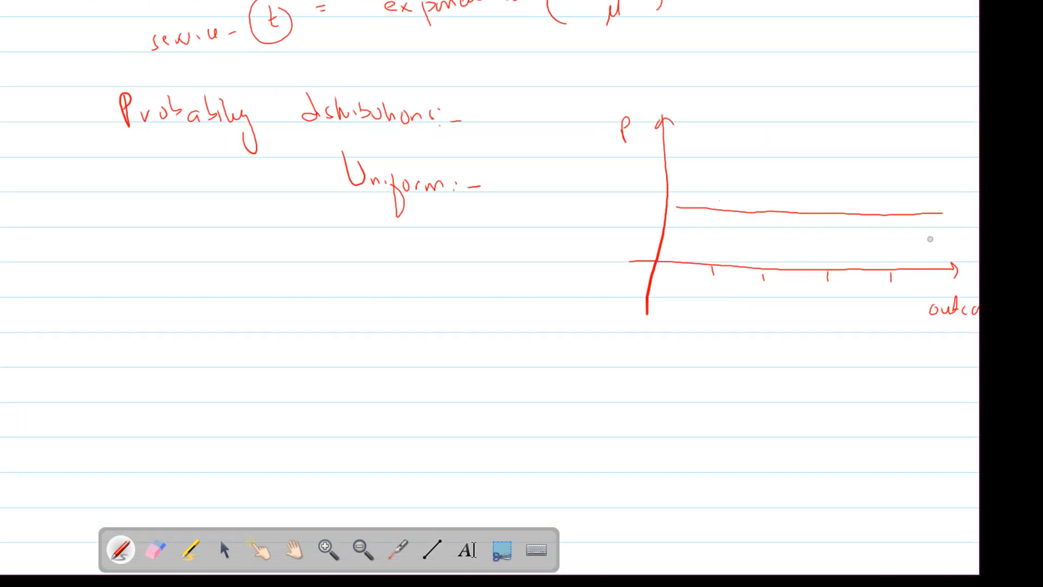
{"action": "mouse_move", "coordinate": [443, 346]}
{"action": "left_mouse_down"}
{"action": "mouse_move", "coordinate": [471, 363]}
{"action": "mouse_move", "coordinate": [483, 387]}
{"action": "mouse_move", "coordinate": [492, 363]}
{"action": "mouse_move", "coordinate": [556, 365]}
{"action": "mouse_move", "coordinate": [610, 455]}
{"action": "mouse_move", "coordinate": [593, 525]}
{"action": "left_mouse_up"}
{"action": "left_click_drag", "start_coordinate": [562, 491], "coordinate": [872, 500]}
{"action": "mouse_move", "coordinate": [862, 493]}
{"action": "left_mouse_down"}
{"action": "mouse_move", "coordinate": [864, 506]}
{"action": "mouse_move", "coordinate": [837, 523]}
{"action": "mouse_move", "coordinate": [903, 533]}
{"action": "left_mouse_up"}
{"action": "left_click_drag", "start_coordinate": [609, 375], "coordinate": [621, 370]}
{"action": "mouse_move", "coordinate": [568, 346]}
{"action": "left_mouse_down"}
{"action": "mouse_move", "coordinate": [567, 370]}
{"action": "mouse_move", "coordinate": [569, 356]}
{"action": "left_mouse_up"}
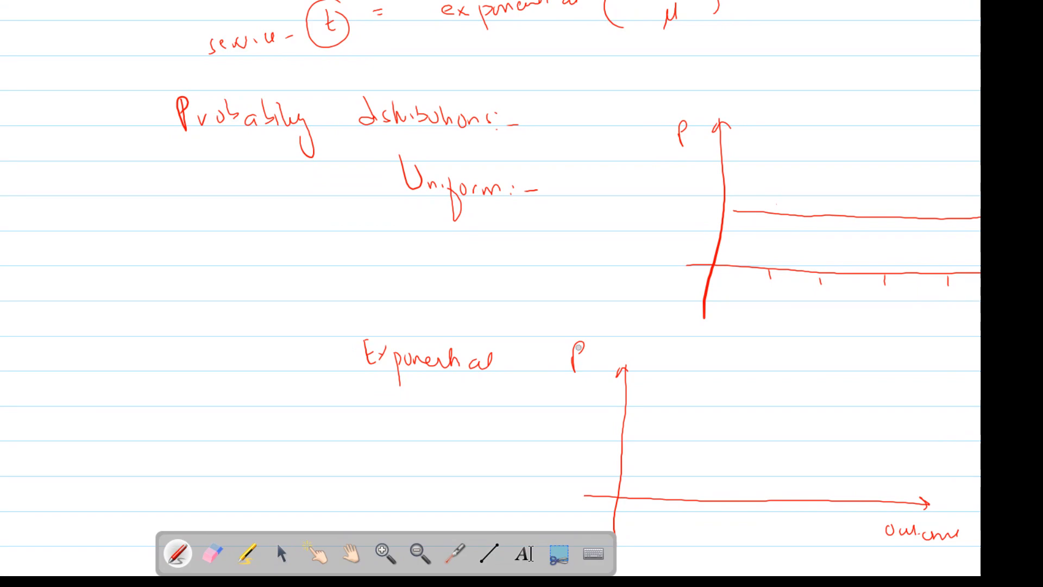
Write e^-λt beside the exponential graph with its exponent circled, and draw a falling exponential curve on the axes
{"action": "left_click_drag", "start_coordinate": [954, 381], "coordinate": [924, 378]}
{"action": "mouse_move", "coordinate": [931, 370]}
{"action": "left_mouse_down"}
{"action": "mouse_move", "coordinate": [940, 356]}
{"action": "mouse_move", "coordinate": [950, 369]}
{"action": "mouse_move", "coordinate": [952, 361]}
{"action": "mouse_move", "coordinate": [924, 377]}
{"action": "left_mouse_up"}
{"action": "mouse_move", "coordinate": [591, 357]}
{"action": "left_mouse_down"}
{"action": "mouse_move", "coordinate": [601, 382]}
{"action": "mouse_move", "coordinate": [702, 454]}
{"action": "mouse_move", "coordinate": [838, 486]}
{"action": "left_mouse_up"}
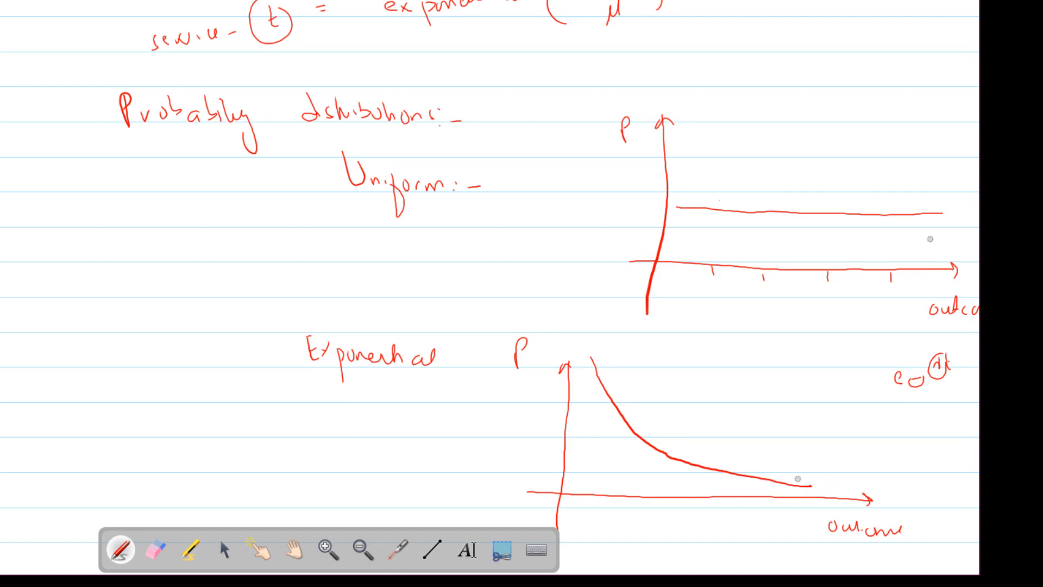
Handwrite "Normal" with a double underline in the blank area below the exponential graph
{"action": "scroll", "coordinate": [489, 294], "scroll_direction": "down", "scroll_amount": 8}
{"action": "scroll", "coordinate": [489, 293], "scroll_direction": "right", "scroll_amount": 1}
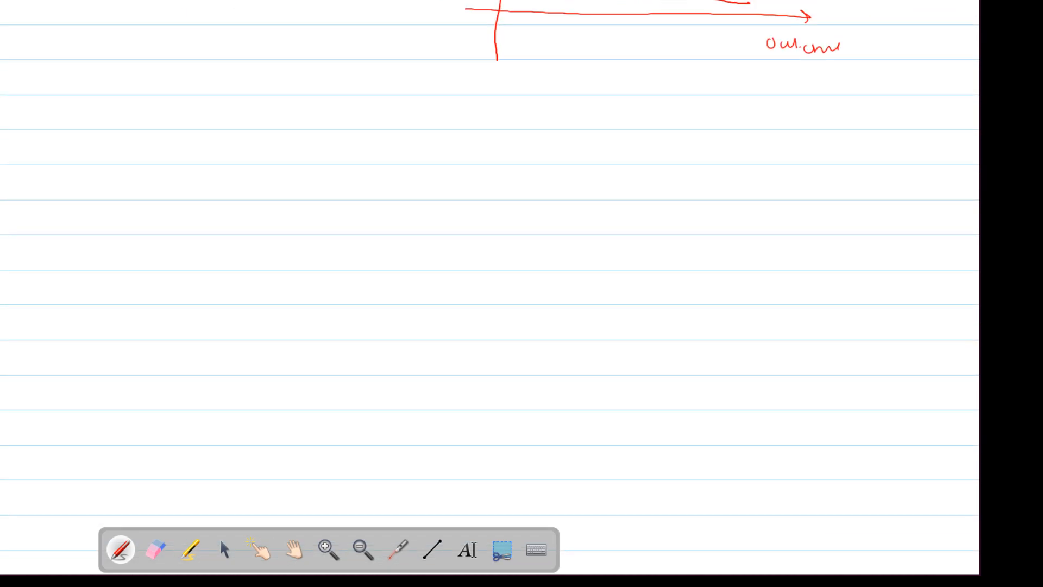
{"action": "scroll", "coordinate": [489, 294], "scroll_direction": "up", "scroll_amount": 3}
{"action": "scroll", "coordinate": [370, 251], "scroll_direction": "up", "scroll_amount": 2}
{"action": "scroll", "coordinate": [370, 251], "scroll_direction": "left", "scroll_amount": 3}
{"action": "scroll", "coordinate": [329, 177], "scroll_direction": "down", "scroll_amount": 1}
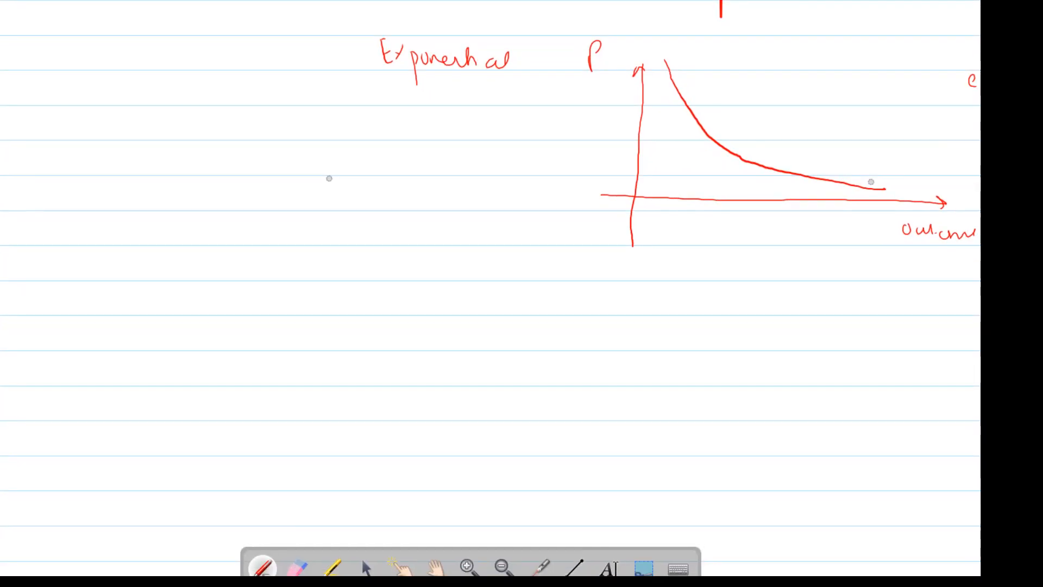
{"action": "scroll", "coordinate": [323, 218], "scroll_direction": "up", "scroll_amount": 1}
{"action": "scroll", "coordinate": [421, 335], "scroll_direction": "down", "scroll_amount": 1}
{"action": "scroll", "coordinate": [414, 310], "scroll_direction": "up", "scroll_amount": 1}
{"action": "left_click_drag", "start_coordinate": [407, 302], "coordinate": [412, 315]}
{"action": "left_click_drag", "start_coordinate": [425, 308], "coordinate": [444, 312]}
{"action": "left_click_drag", "start_coordinate": [450, 312], "coordinate": [500, 316]}
{"action": "mouse_move", "coordinate": [405, 342]}
{"action": "left_mouse_down"}
{"action": "mouse_move", "coordinate": [455, 338]}
{"action": "mouse_move", "coordinate": [449, 348]}
{"action": "left_mouse_up"}
Draw arrowed axes beside the "Normal" heading and label them "P" and "outcome"
{"action": "left_click_drag", "start_coordinate": [557, 276], "coordinate": [556, 463]}
{"action": "left_click_drag", "start_coordinate": [514, 429], "coordinate": [921, 434]}
{"action": "left_click_drag", "start_coordinate": [843, 460], "coordinate": [915, 471]}
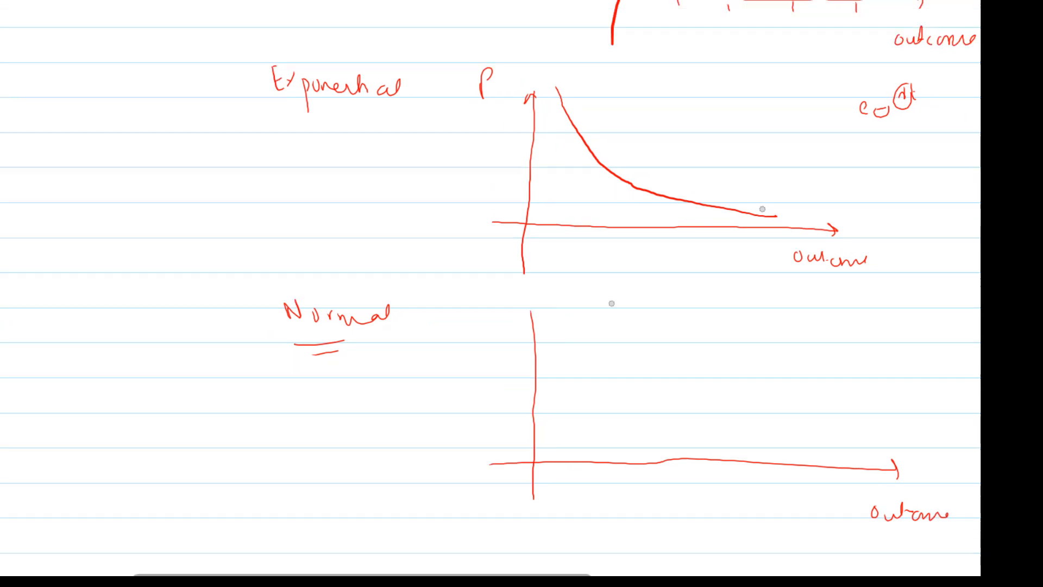
{"action": "mouse_move", "coordinate": [489, 274]}
{"action": "left_mouse_down"}
{"action": "mouse_move", "coordinate": [502, 268]}
{"action": "mouse_move", "coordinate": [449, 292]}
{"action": "left_mouse_up"}
{"action": "left_click_drag", "start_coordinate": [446, 265], "coordinate": [453, 265]}
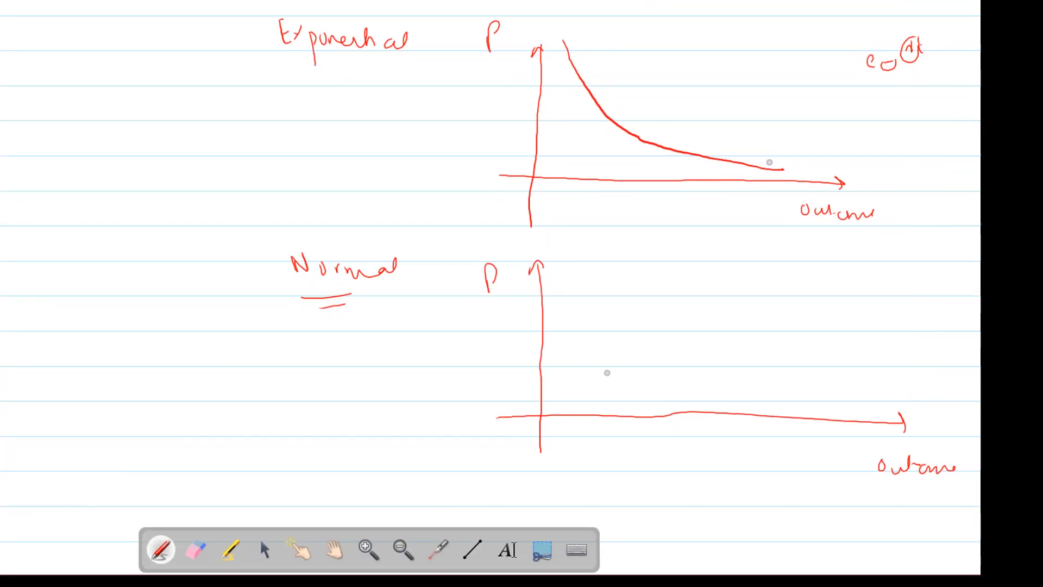
Draw a bell curve on the normal graph, with three tick marks on the horizontal axis and a dash below its end
{"action": "mouse_move", "coordinate": [617, 435]}
{"action": "left_mouse_down"}
{"action": "mouse_move", "coordinate": [696, 407]}
{"action": "mouse_move", "coordinate": [755, 339]}
{"action": "left_mouse_up"}
{"action": "mouse_move", "coordinate": [671, 326]}
{"action": "left_mouse_down"}
{"action": "mouse_move", "coordinate": [753, 339]}
{"action": "mouse_move", "coordinate": [812, 417]}
{"action": "left_mouse_up"}
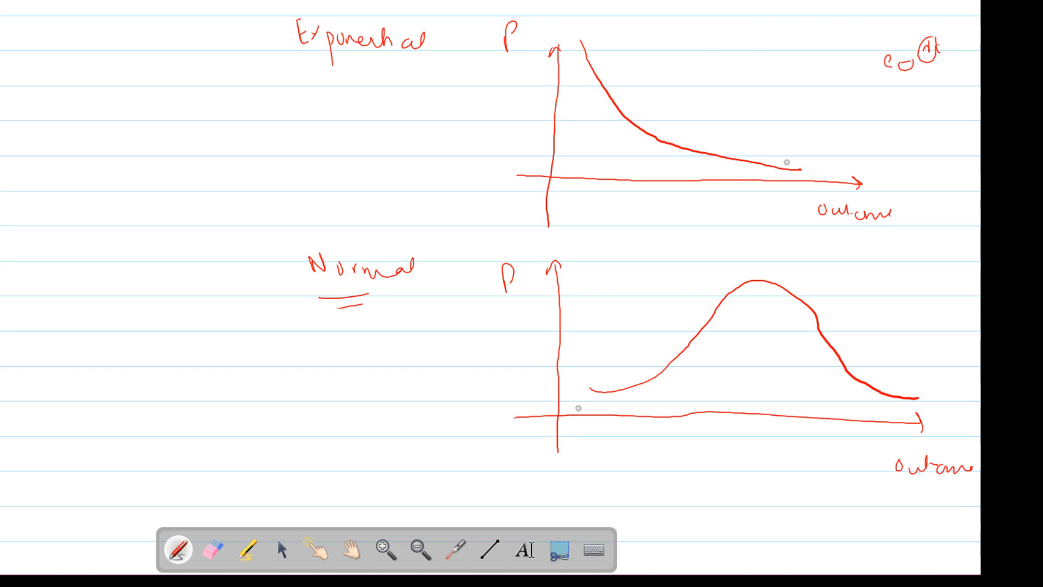
{"action": "left_click_drag", "start_coordinate": [595, 409], "coordinate": [594, 417]}
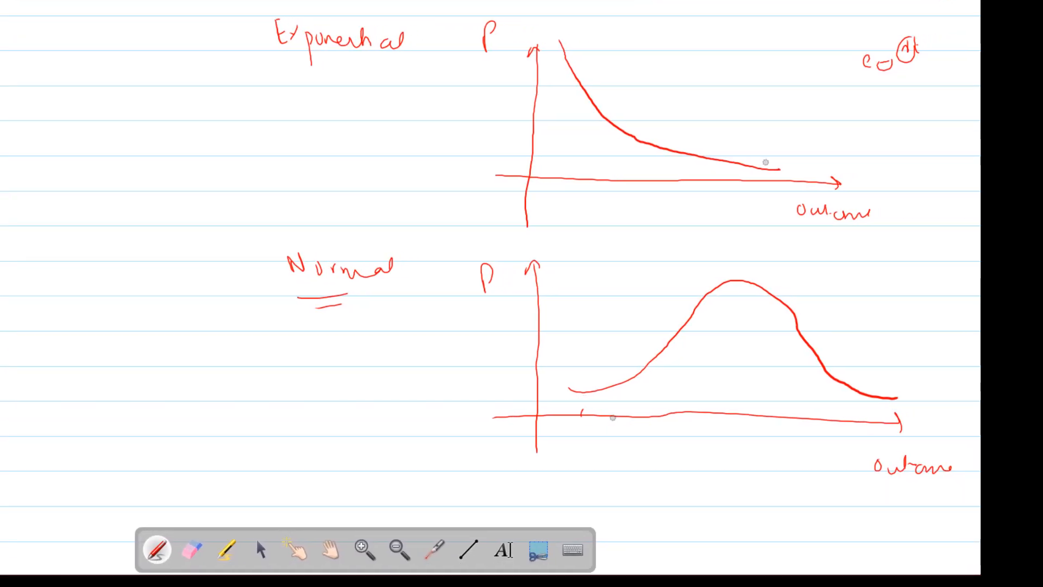
{"action": "left_click_drag", "start_coordinate": [683, 401], "coordinate": [683, 424]}
{"action": "left_click_drag", "start_coordinate": [786, 403], "coordinate": [784, 420]}
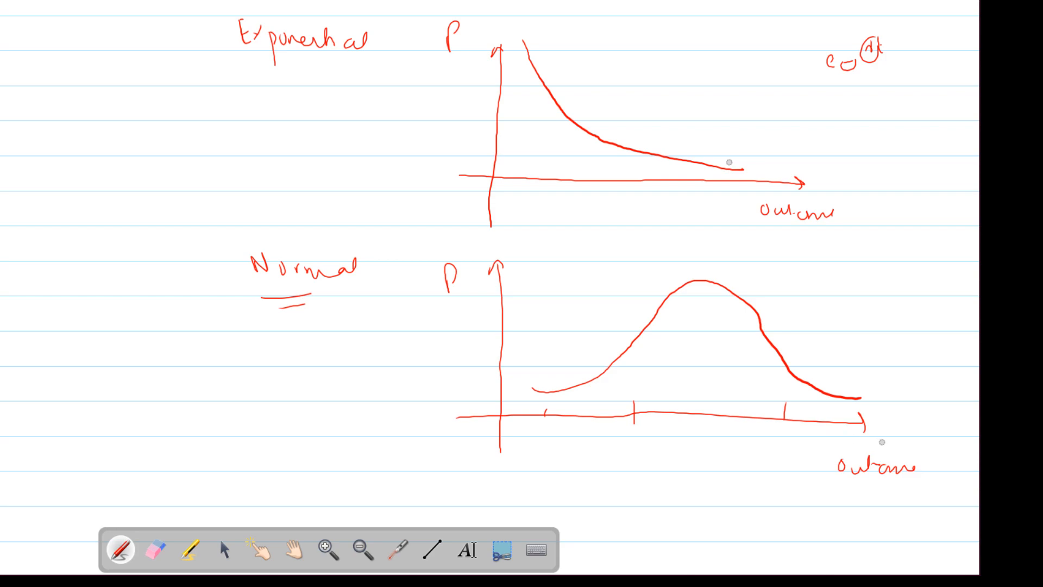
{"action": "left_click_drag", "start_coordinate": [824, 439], "coordinate": [840, 441]}
Handwrite the heading "Triangular" in the blank area below the normal graph
{"action": "scroll", "coordinate": [729, 162], "scroll_direction": "down", "scroll_amount": 5}
{"action": "scroll", "coordinate": [324, 282], "scroll_direction": "left", "scroll_amount": 4}
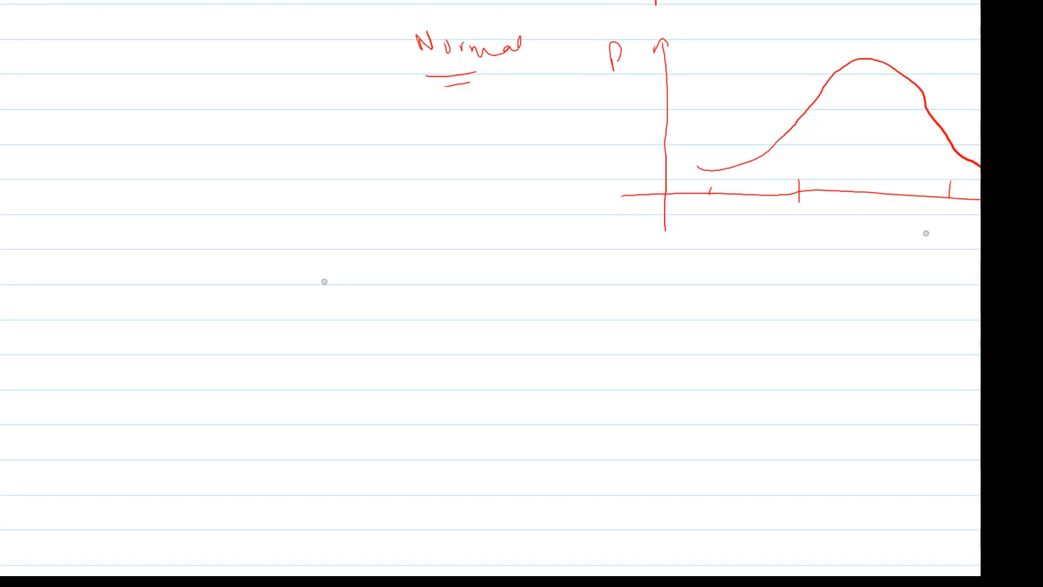
{"action": "left_click_drag", "start_coordinate": [337, 278], "coordinate": [360, 272]}
{"action": "mouse_move", "coordinate": [348, 278]}
{"action": "left_mouse_down"}
{"action": "mouse_move", "coordinate": [350, 304]}
{"action": "mouse_move", "coordinate": [356, 287]}
{"action": "mouse_move", "coordinate": [401, 291]}
{"action": "mouse_move", "coordinate": [393, 334]}
{"action": "left_mouse_up"}
{"action": "left_click_drag", "start_coordinate": [404, 303], "coordinate": [451, 304]}
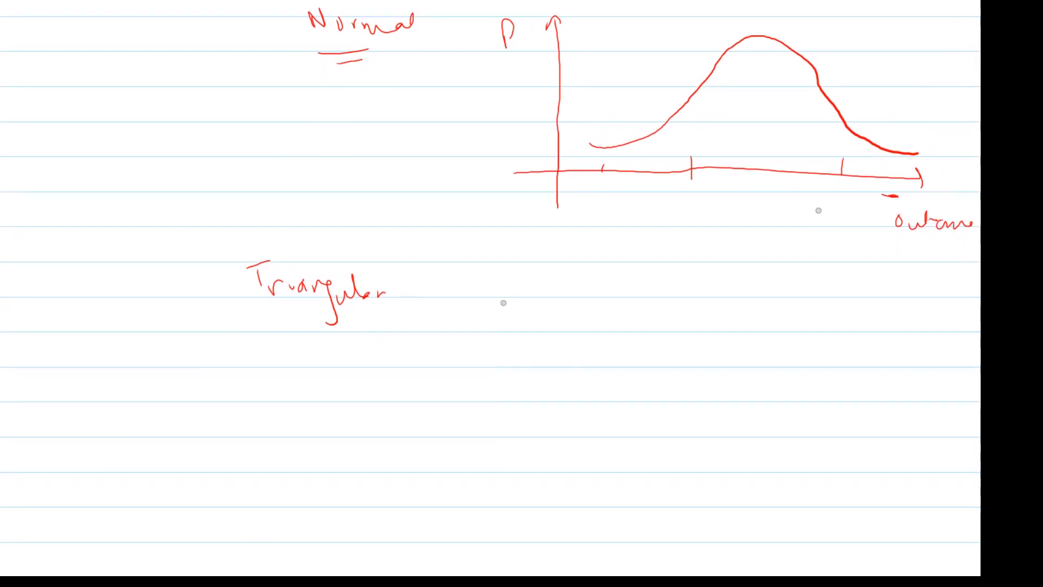
Draw arrowed axes beside the "Triangular" heading and label the horizontal axis "outcome"
{"action": "left_click_drag", "start_coordinate": [585, 283], "coordinate": [590, 390]}
{"action": "left_click_drag", "start_coordinate": [515, 342], "coordinate": [528, 485]}
{"action": "left_click_drag", "start_coordinate": [477, 402], "coordinate": [863, 396]}
{"action": "mouse_move", "coordinate": [776, 389]}
{"action": "left_mouse_down"}
{"action": "mouse_move", "coordinate": [760, 429]}
{"action": "mouse_move", "coordinate": [807, 437]}
{"action": "left_mouse_up"}
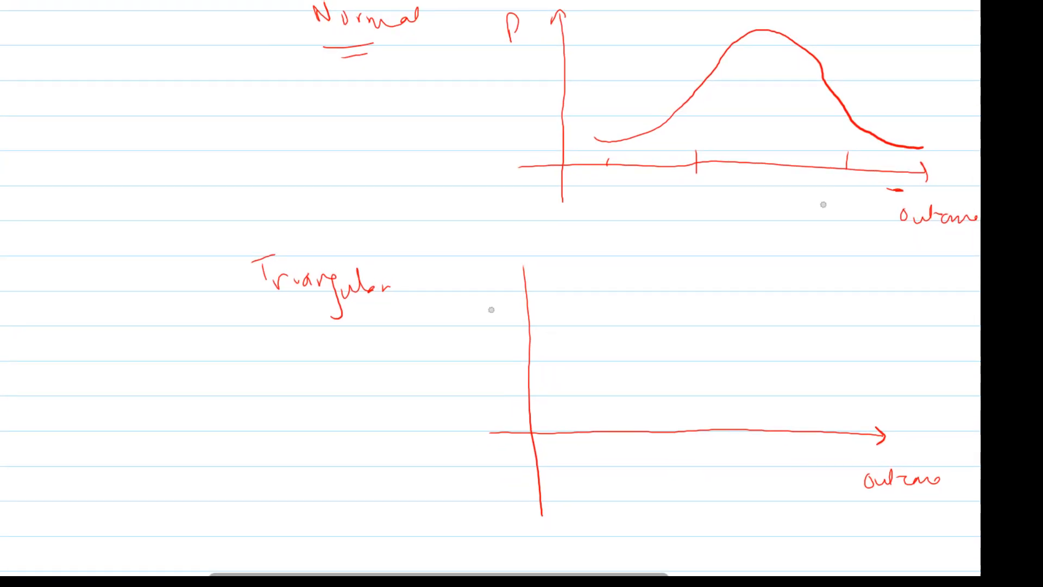
{"action": "left_click_drag", "start_coordinate": [402, 228], "coordinate": [415, 217]}
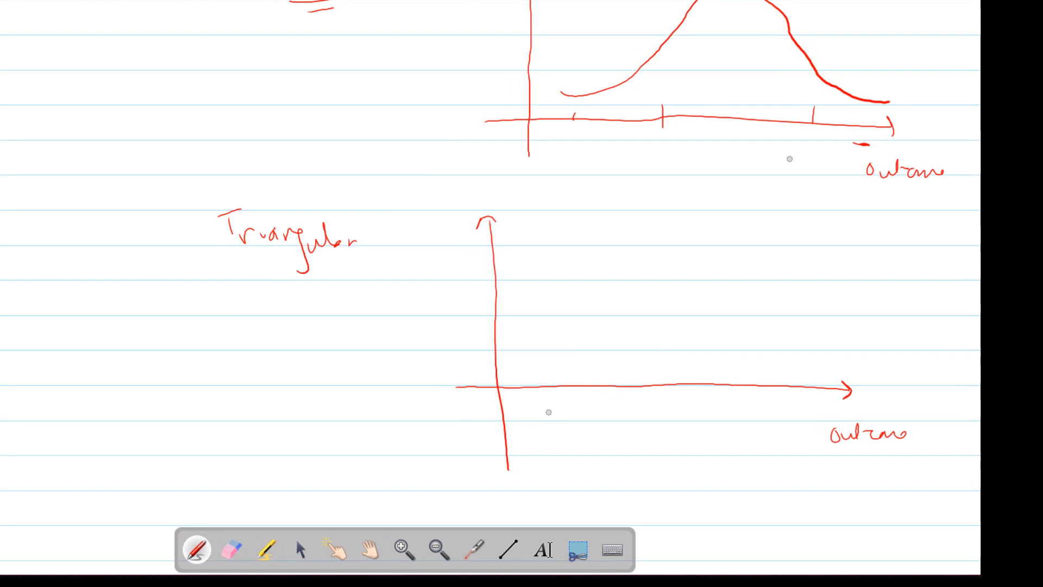
Write "min", "average" and "max" below the triangular graph's horizontal axis, with a double underline under "min"
{"action": "left_click_drag", "start_coordinate": [553, 414], "coordinate": [571, 420]}
{"action": "left_click_drag", "start_coordinate": [577, 414], "coordinate": [576, 429]}
{"action": "left_click_drag", "start_coordinate": [568, 434], "coordinate": [575, 434]}
{"action": "mouse_move", "coordinate": [635, 417]}
{"action": "left_mouse_down"}
{"action": "mouse_move", "coordinate": [685, 417]}
{"action": "mouse_move", "coordinate": [645, 438]}
{"action": "left_mouse_up"}
{"action": "left_click_drag", "start_coordinate": [655, 423], "coordinate": [719, 417]}
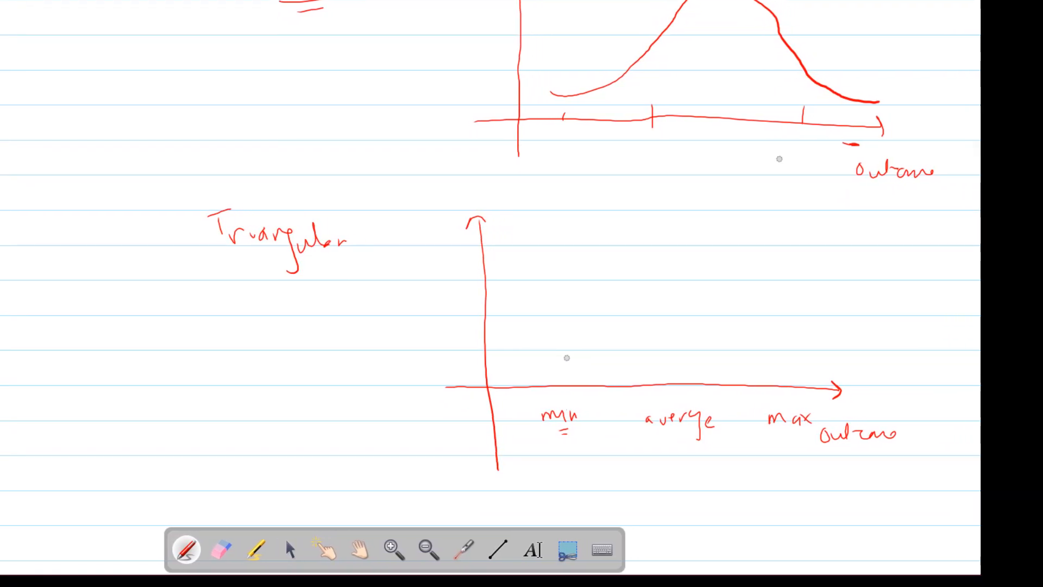
Draw a triangular curve peaking above "average" and circle its two ends at "min" and "max"
{"action": "left_click_drag", "start_coordinate": [549, 369], "coordinate": [677, 209]}
{"action": "mouse_move", "coordinate": [633, 283]}
{"action": "left_mouse_down"}
{"action": "mouse_move", "coordinate": [731, 381]}
{"action": "mouse_move", "coordinate": [774, 455]}
{"action": "left_mouse_up"}
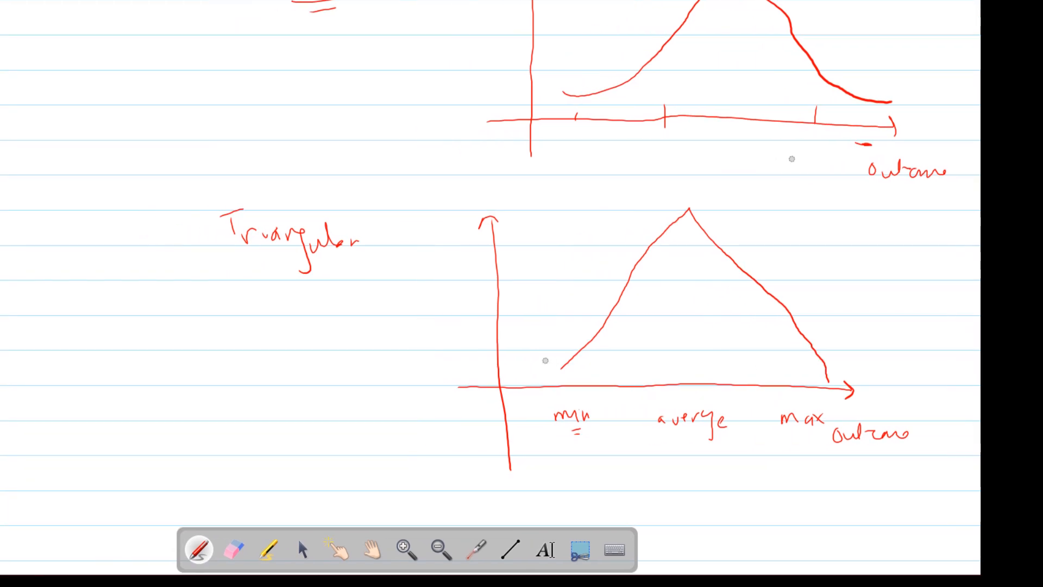
{"action": "left_click_drag", "start_coordinate": [557, 362], "coordinate": [565, 366]}
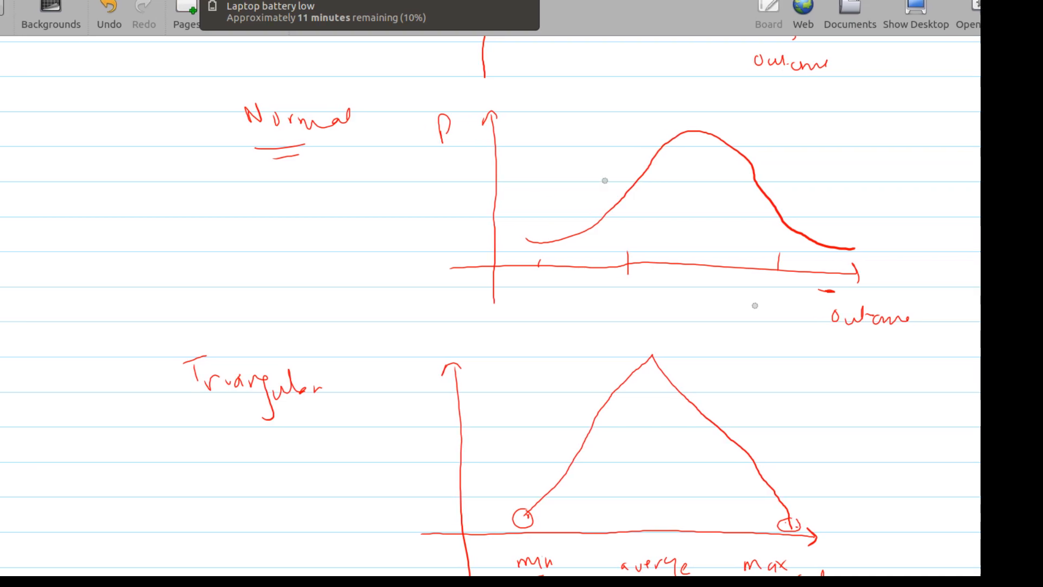
Mark small points along the triangular graph's horizontal axis between "min", "average" and "max"
{"action": "left_click_drag", "start_coordinate": [754, 306], "coordinate": [749, 253]}
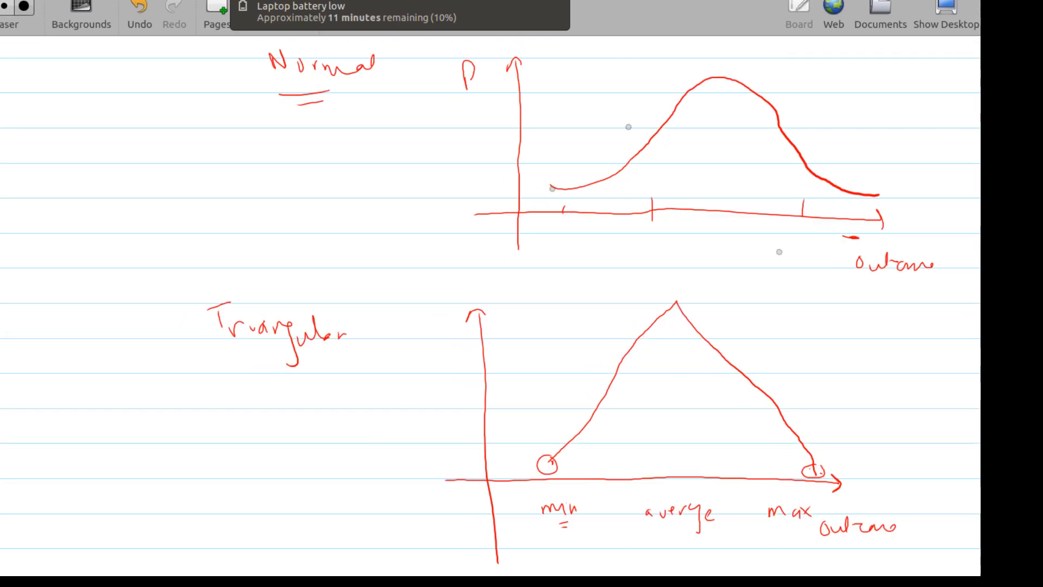
{"action": "scroll", "coordinate": [652, 304], "scroll_direction": "down", "scroll_amount": 2}
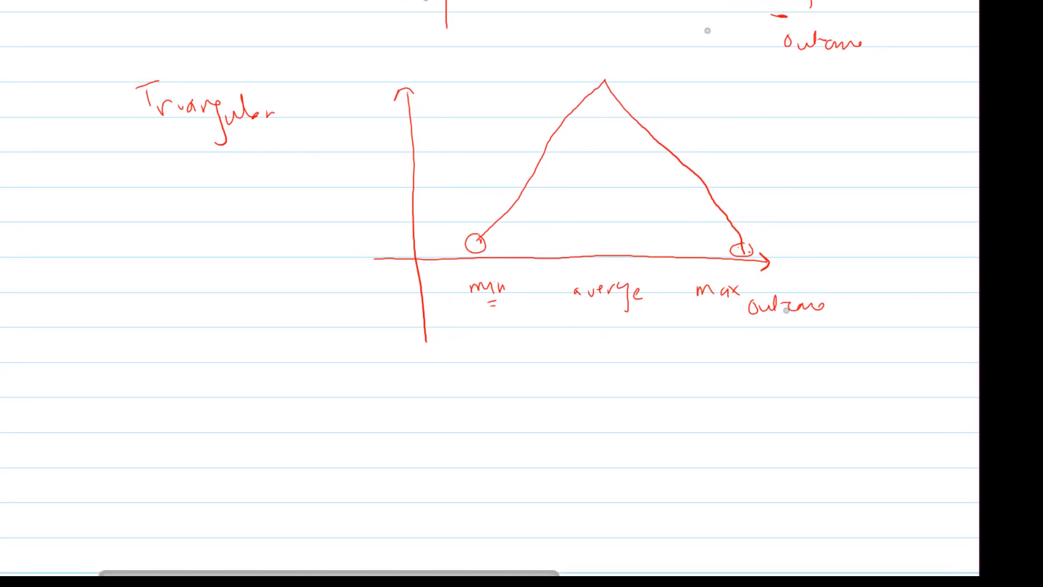
{"action": "left_click_drag", "start_coordinate": [566, 275], "coordinate": [565, 281]}
{"action": "left_click", "coordinate": [579, 279]}
{"action": "left_click", "coordinate": [595, 278]}
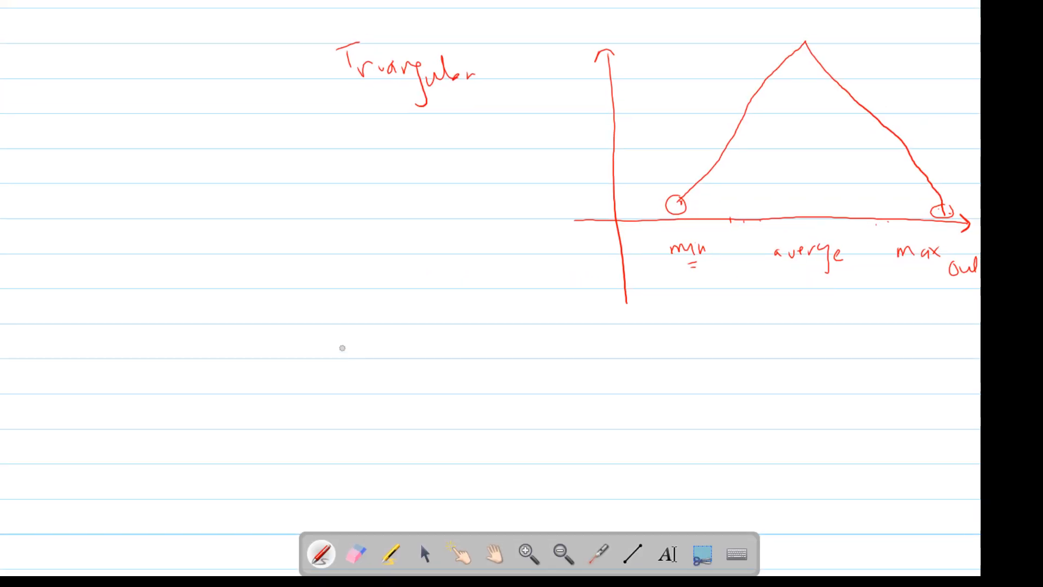
Handwrite "delay time" below the triangular graph and underline it
{"action": "mouse_move", "coordinate": [355, 357]}
{"action": "left_mouse_down"}
{"action": "mouse_move", "coordinate": [358, 369]}
{"action": "mouse_move", "coordinate": [369, 367]}
{"action": "left_mouse_up"}
{"action": "mouse_move", "coordinate": [376, 346]}
{"action": "left_mouse_down"}
{"action": "mouse_move", "coordinate": [378, 367]}
{"action": "mouse_move", "coordinate": [404, 366]}
{"action": "mouse_move", "coordinate": [379, 383]}
{"action": "left_mouse_up"}
{"action": "mouse_move", "coordinate": [423, 348]}
{"action": "left_mouse_down"}
{"action": "mouse_move", "coordinate": [432, 370]}
{"action": "mouse_move", "coordinate": [464, 369]}
{"action": "mouse_move", "coordinate": [446, 363]}
{"action": "left_mouse_up"}
{"action": "left_click", "coordinate": [443, 379]}
{"action": "left_click_drag", "start_coordinate": [302, 400], "coordinate": [404, 393]}
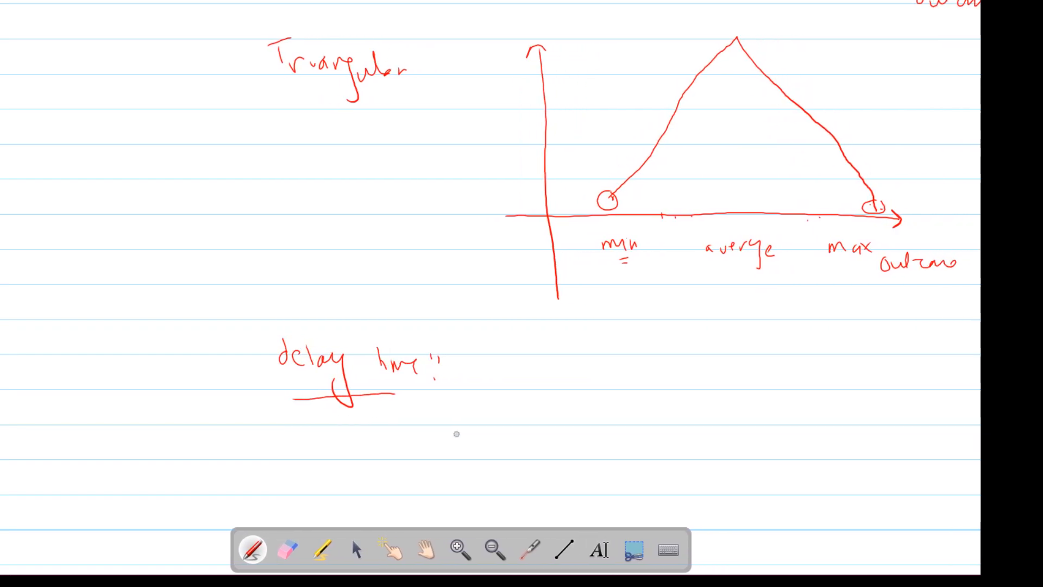
Handwrite "triangular(0.5, 1, 1.5)" beside "delay time", scribbling out the decimals of the middle value
{"action": "mouse_move", "coordinate": [523, 358]}
{"action": "left_mouse_down"}
{"action": "mouse_move", "coordinate": [542, 384]}
{"action": "mouse_move", "coordinate": [556, 375]}
{"action": "left_mouse_up"}
{"action": "left_click_drag", "start_coordinate": [558, 377], "coordinate": [558, 383]}
{"action": "mouse_move", "coordinate": [567, 374]}
{"action": "left_mouse_down"}
{"action": "mouse_move", "coordinate": [565, 386]}
{"action": "mouse_move", "coordinate": [530, 386]}
{"action": "mouse_move", "coordinate": [545, 387]}
{"action": "left_mouse_up"}
{"action": "mouse_move", "coordinate": [558, 379]}
{"action": "left_mouse_down"}
{"action": "mouse_move", "coordinate": [554, 403]}
{"action": "mouse_move", "coordinate": [579, 385]}
{"action": "left_mouse_up"}
{"action": "mouse_move", "coordinate": [585, 366]}
{"action": "left_mouse_down"}
{"action": "mouse_move", "coordinate": [588, 385]}
{"action": "mouse_move", "coordinate": [607, 386]}
{"action": "left_mouse_up"}
{"action": "left_click_drag", "start_coordinate": [616, 384], "coordinate": [587, 380]}
{"action": "mouse_move", "coordinate": [611, 355]}
{"action": "left_mouse_down"}
{"action": "mouse_move", "coordinate": [625, 396]}
{"action": "mouse_move", "coordinate": [623, 374]}
{"action": "mouse_move", "coordinate": [706, 391]}
{"action": "left_mouse_up"}
{"action": "left_click", "coordinate": [641, 382]}
{"action": "mouse_move", "coordinate": [702, 373]}
{"action": "left_mouse_down"}
{"action": "mouse_move", "coordinate": [713, 372]}
{"action": "mouse_move", "coordinate": [694, 383]}
{"action": "mouse_move", "coordinate": [740, 398]}
{"action": "left_mouse_up"}
{"action": "mouse_move", "coordinate": [759, 371]}
{"action": "left_mouse_down"}
{"action": "mouse_move", "coordinate": [761, 387]}
{"action": "mouse_move", "coordinate": [795, 371]}
{"action": "left_mouse_up"}
{"action": "left_click_drag", "start_coordinate": [795, 350], "coordinate": [816, 401]}
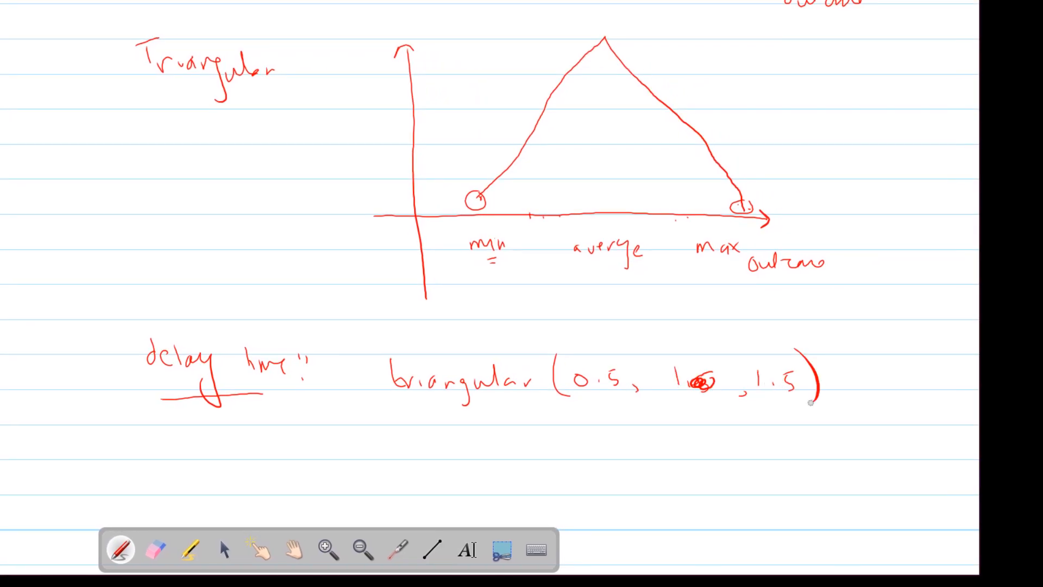
Underline each of the three values inside the parentheses of the triangular expression
{"action": "left_click_drag", "start_coordinate": [580, 403], "coordinate": [591, 402]}
{"action": "left_click_drag", "start_coordinate": [686, 406], "coordinate": [697, 405]}
{"action": "left_click_drag", "start_coordinate": [790, 402], "coordinate": [800, 401]}
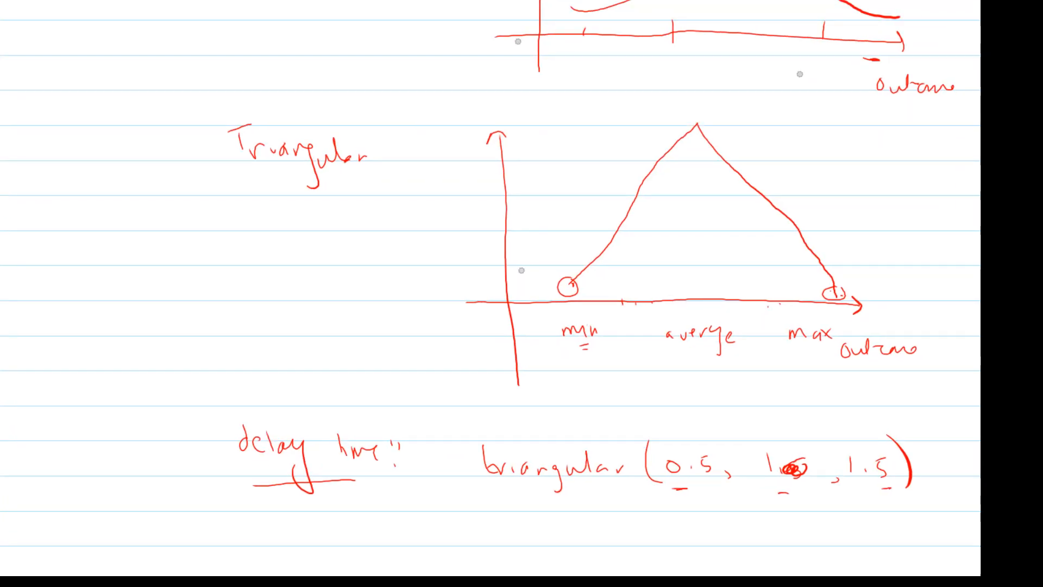
Handwrite "min service time:- 0.5" in the blank area below the triangular expression
{"action": "scroll", "coordinate": [490, 293], "scroll_direction": "down", "scroll_amount": 5}
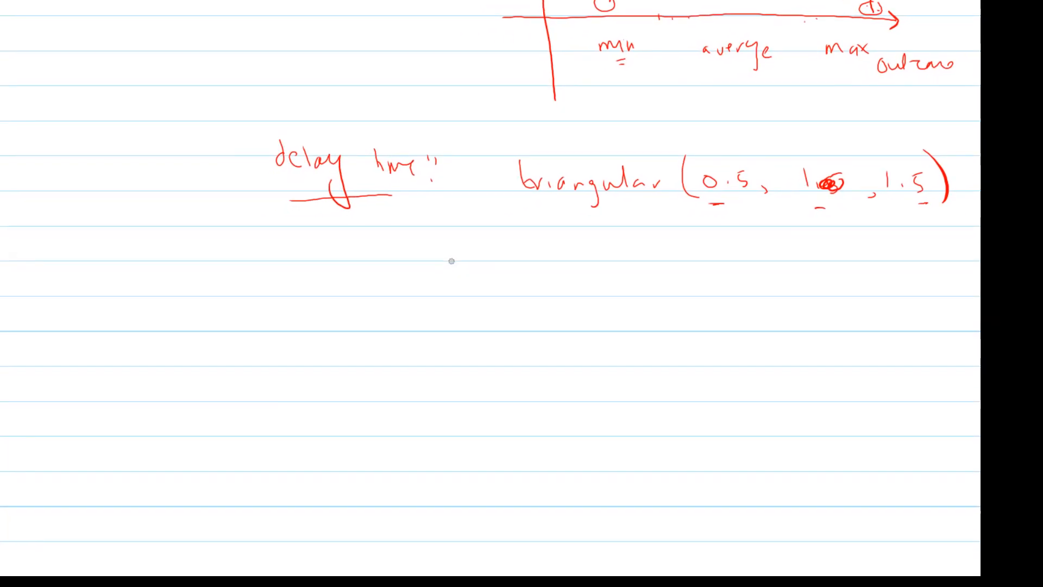
{"action": "left_click_drag", "start_coordinate": [372, 292], "coordinate": [394, 295]}
{"action": "left_click_drag", "start_coordinate": [397, 291], "coordinate": [407, 294]}
{"action": "mouse_move", "coordinate": [435, 282]}
{"action": "left_mouse_down"}
{"action": "mouse_move", "coordinate": [426, 296]}
{"action": "mouse_move", "coordinate": [459, 276]}
{"action": "left_mouse_up"}
{"action": "left_click_drag", "start_coordinate": [461, 271], "coordinate": [482, 270]}
{"action": "mouse_move", "coordinate": [482, 270]}
{"action": "left_mouse_down"}
{"action": "mouse_move", "coordinate": [500, 278]}
{"action": "mouse_move", "coordinate": [509, 257]}
{"action": "mouse_move", "coordinate": [494, 293]}
{"action": "left_mouse_up"}
{"action": "left_click", "coordinate": [478, 254]}
{"action": "mouse_move", "coordinate": [496, 284]}
{"action": "left_mouse_down"}
{"action": "mouse_move", "coordinate": [523, 294]}
{"action": "mouse_move", "coordinate": [569, 291]}
{"action": "mouse_move", "coordinate": [590, 270]}
{"action": "mouse_move", "coordinate": [613, 280]}
{"action": "left_mouse_up"}
{"action": "left_click", "coordinate": [534, 282]}
{"action": "left_click", "coordinate": [535, 294]}
{"action": "left_click", "coordinate": [603, 274]}
{"action": "left_click_drag", "start_coordinate": [617, 264], "coordinate": [628, 262]}
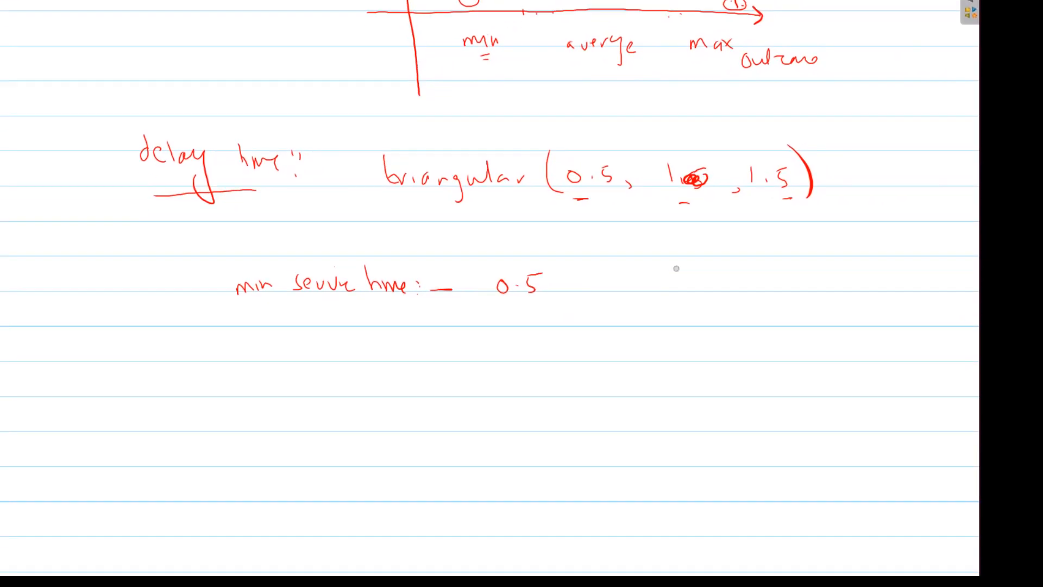
Add the unit "min" to the 0.5 value, and write "avg service time - 1 min" and "max service time - 1.5 min" below it
{"action": "left_click_drag", "start_coordinate": [656, 294], "coordinate": [659, 295]}
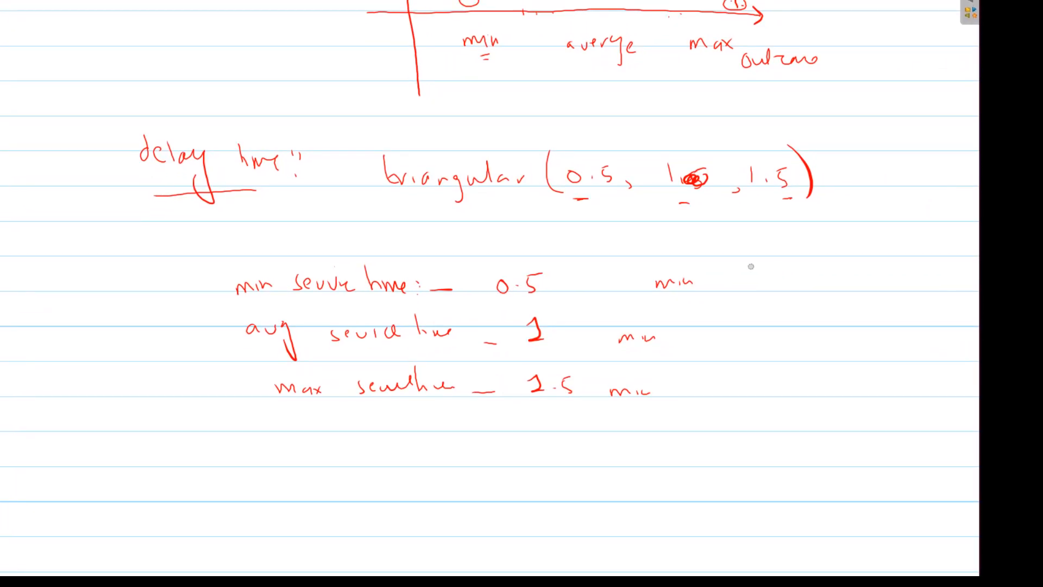
{"action": "scroll", "coordinate": [751, 266], "scroll_direction": "left", "scroll_amount": 2}
{"action": "scroll", "coordinate": [598, 276], "scroll_direction": "right", "scroll_amount": 1}
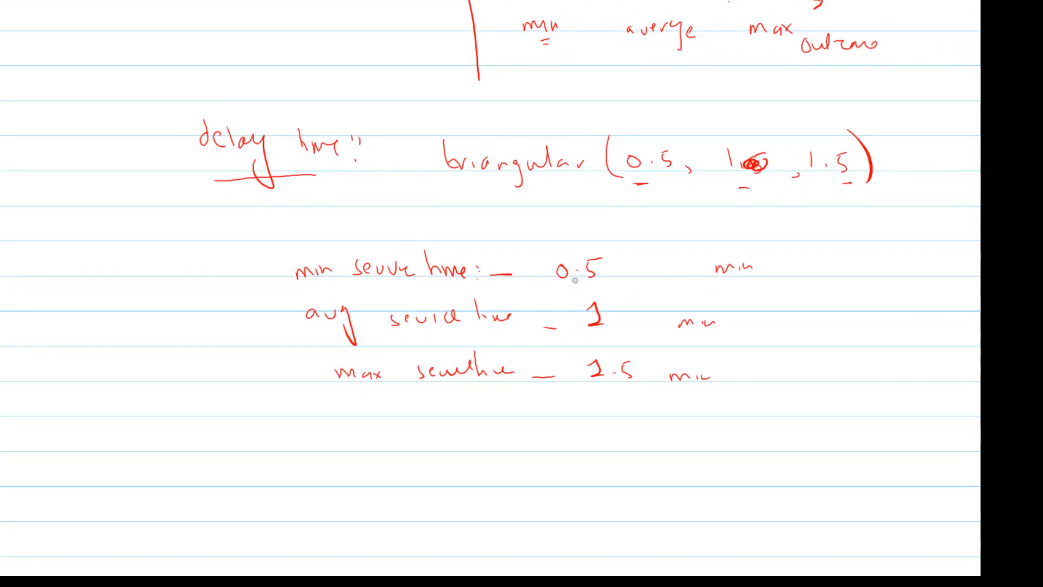
Draw an arrow beside the min service time and handwrite "1/0.5 = 2 min" after it
{"action": "scroll", "coordinate": [575, 284], "scroll_direction": "up", "scroll_amount": 1}
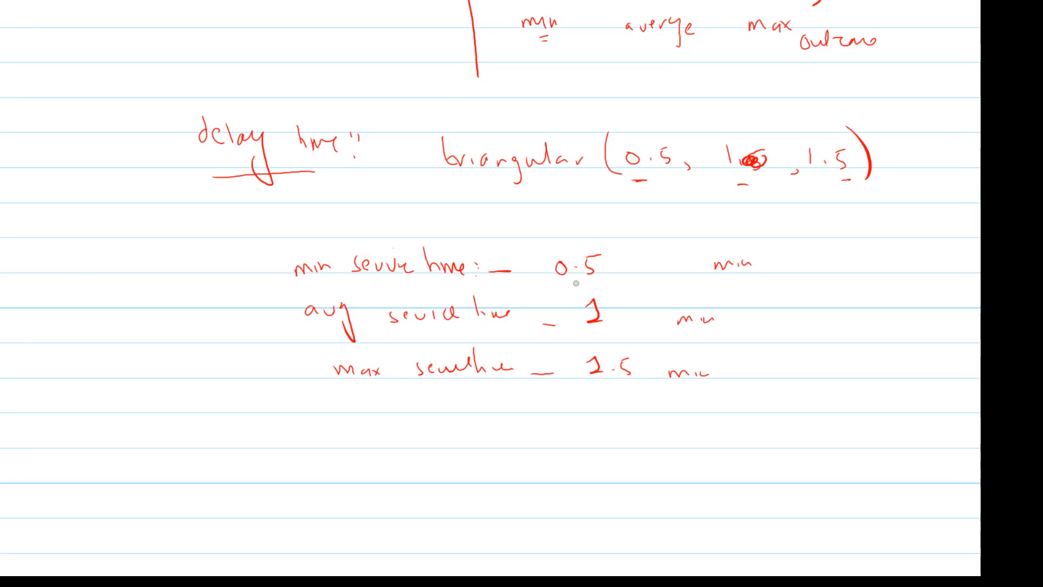
{"action": "scroll", "coordinate": [576, 281], "scroll_direction": "right", "scroll_amount": 1}
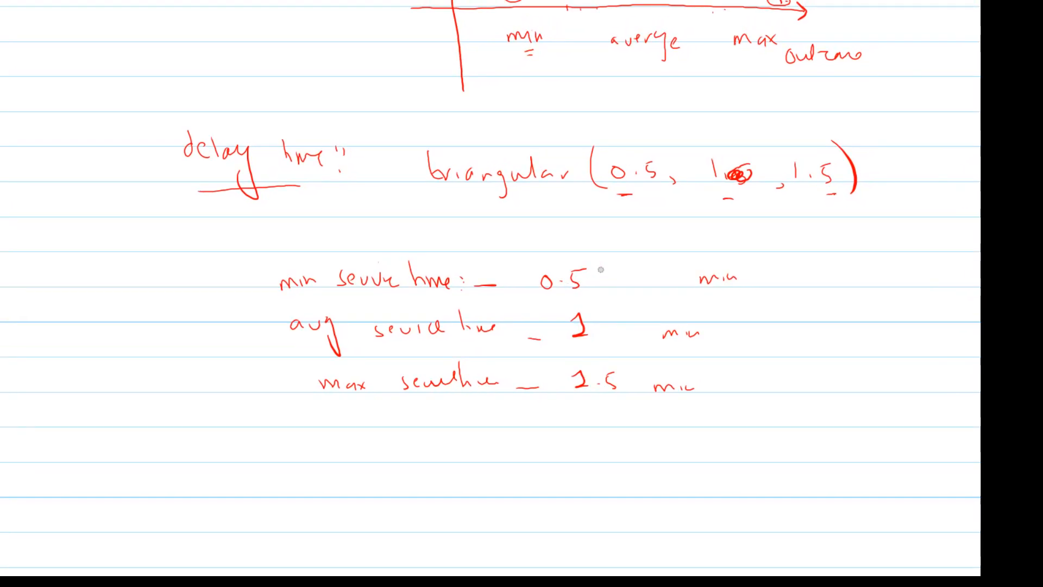
{"action": "mouse_move", "coordinate": [725, 282]}
{"action": "left_mouse_down"}
{"action": "mouse_move", "coordinate": [759, 272]}
{"action": "mouse_move", "coordinate": [758, 292]}
{"action": "left_mouse_up"}
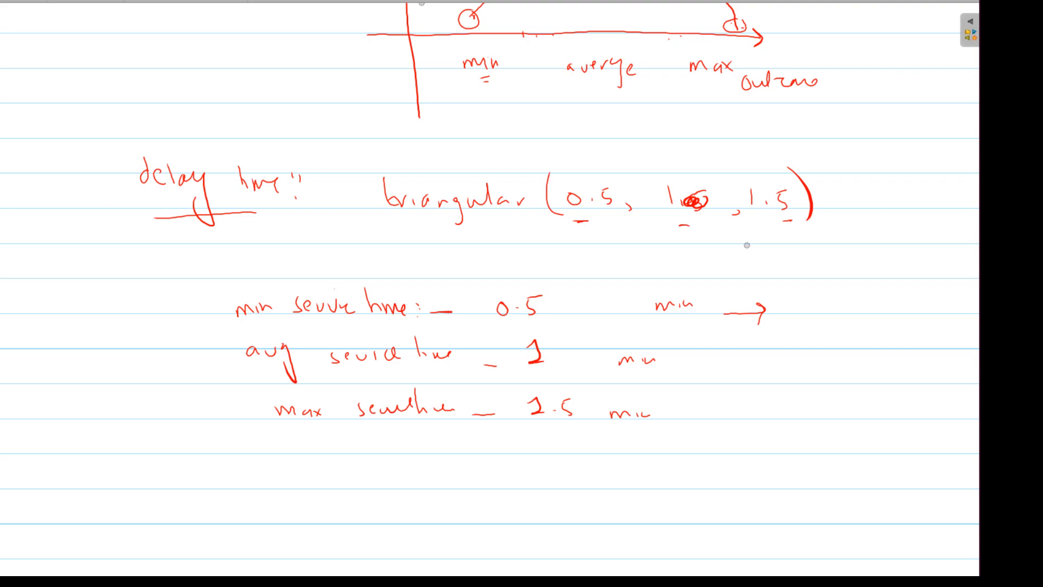
{"action": "left_click_drag", "start_coordinate": [836, 285], "coordinate": [838, 303]}
{"action": "mouse_move", "coordinate": [819, 307]}
{"action": "left_mouse_down"}
{"action": "mouse_move", "coordinate": [847, 305]}
{"action": "mouse_move", "coordinate": [828, 323]}
{"action": "left_mouse_up"}
{"action": "left_click", "coordinate": [837, 328]}
{"action": "left_click_drag", "start_coordinate": [846, 280], "coordinate": [845, 295]}
{"action": "left_click_drag", "start_coordinate": [847, 279], "coordinate": [883, 268]}
{"action": "left_click_drag", "start_coordinate": [891, 254], "coordinate": [903, 267]}
{"action": "left_click_drag", "start_coordinate": [919, 258], "coordinate": [951, 272]}
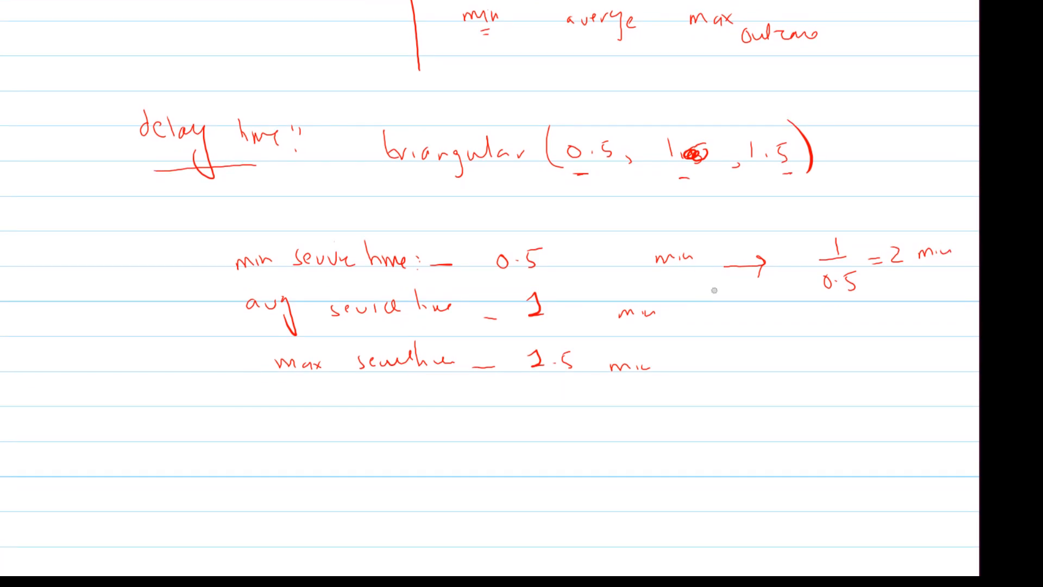
Draw an arrow beside the avg service time and handwrite "1/1 = 1" after it
{"action": "left_click_drag", "start_coordinate": [707, 346], "coordinate": [730, 346]}
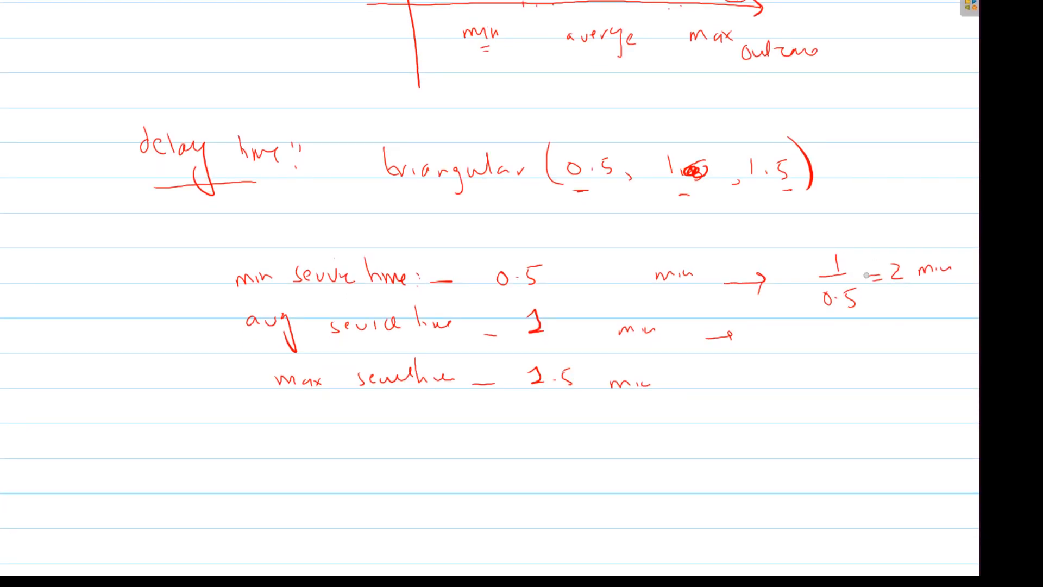
{"action": "left_click_drag", "start_coordinate": [829, 295], "coordinate": [829, 303]}
{"action": "mouse_move", "coordinate": [842, 303]}
{"action": "left_mouse_down"}
{"action": "mouse_move", "coordinate": [825, 320]}
{"action": "mouse_move", "coordinate": [836, 335]}
{"action": "left_mouse_up"}
{"action": "left_click_drag", "start_coordinate": [859, 318], "coordinate": [867, 316]}
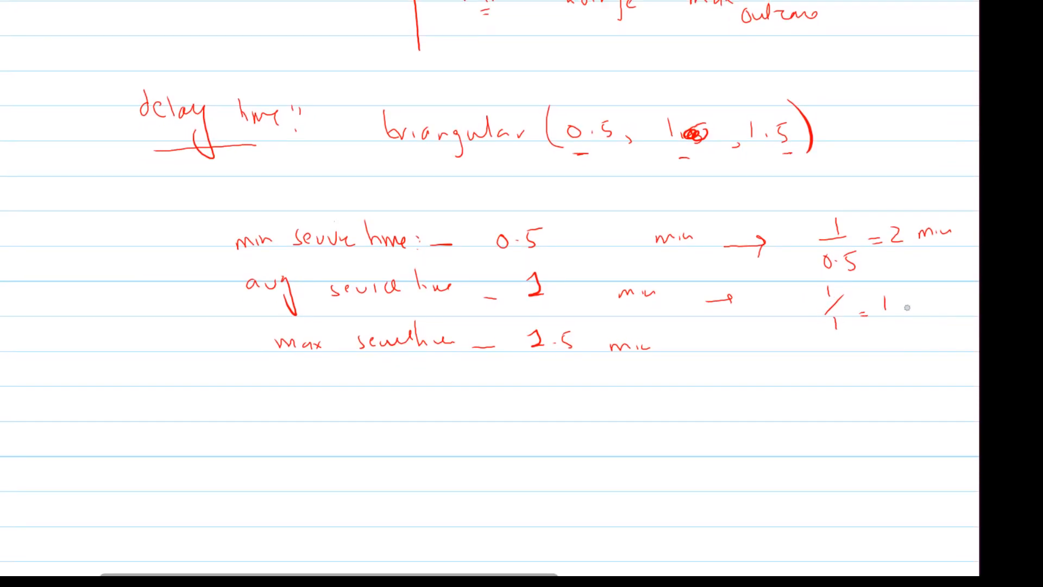
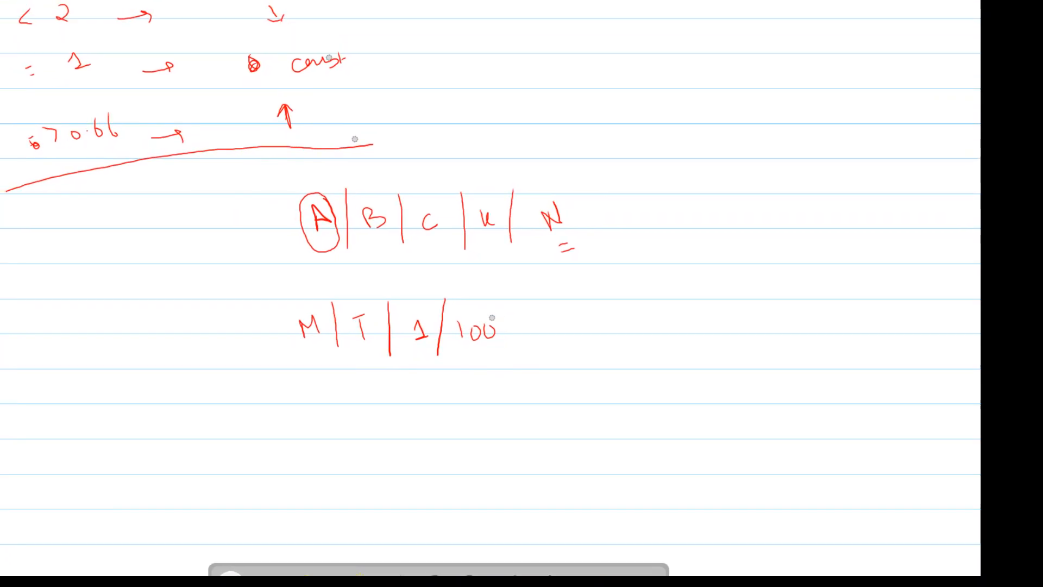
Circle the handwritten "M | T | 1 | 100" notation, scribble out the T and write "M" above it
{"action": "mouse_move", "coordinate": [316, 391]}
{"action": "left_mouse_down"}
{"action": "mouse_move", "coordinate": [476, 376]}
{"action": "mouse_move", "coordinate": [454, 298]}
{"action": "mouse_move", "coordinate": [349, 301]}
{"action": "mouse_move", "coordinate": [313, 400]}
{"action": "mouse_move", "coordinate": [370, 393]}
{"action": "left_mouse_up"}
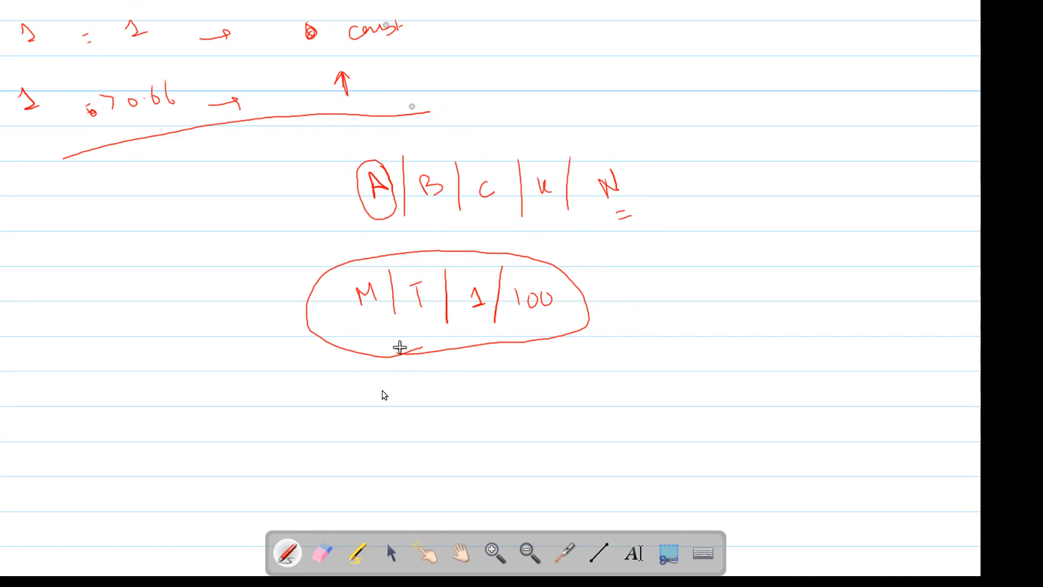
{"action": "key", "text": "super"}
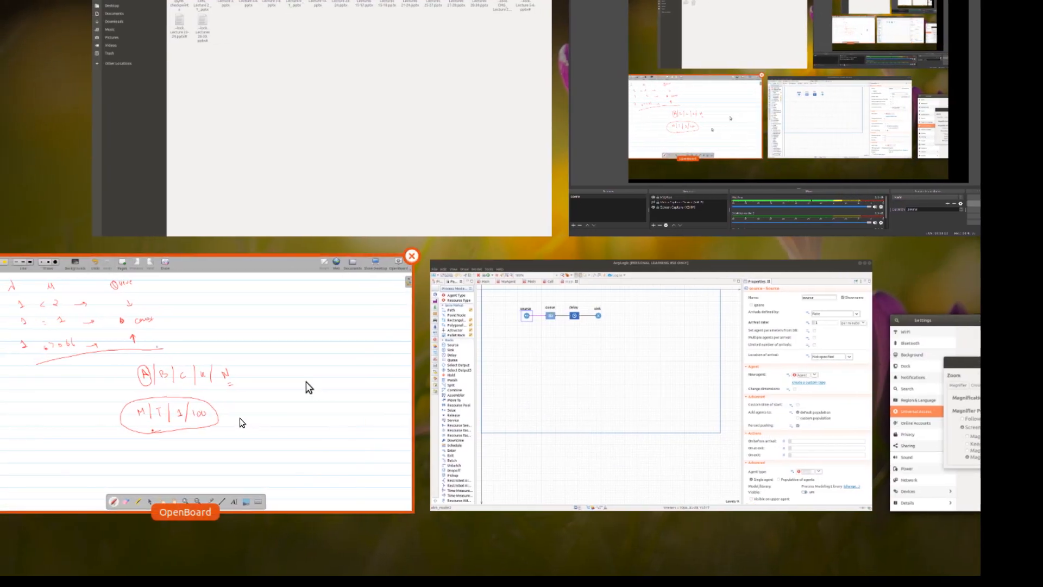
{"action": "left_click", "coordinate": [234, 383]}
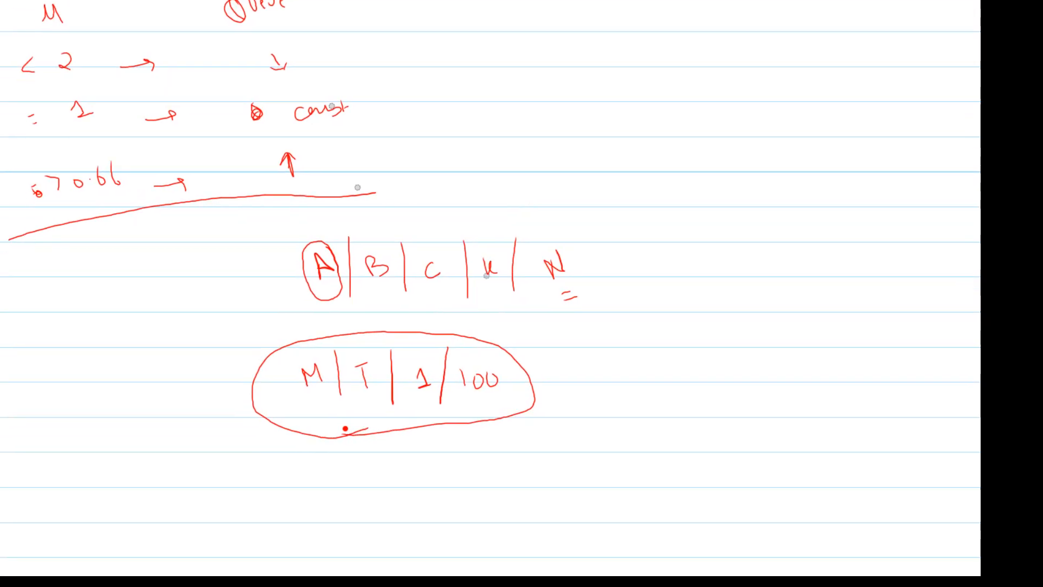
{"action": "left_click_drag", "start_coordinate": [403, 293], "coordinate": [417, 276]}
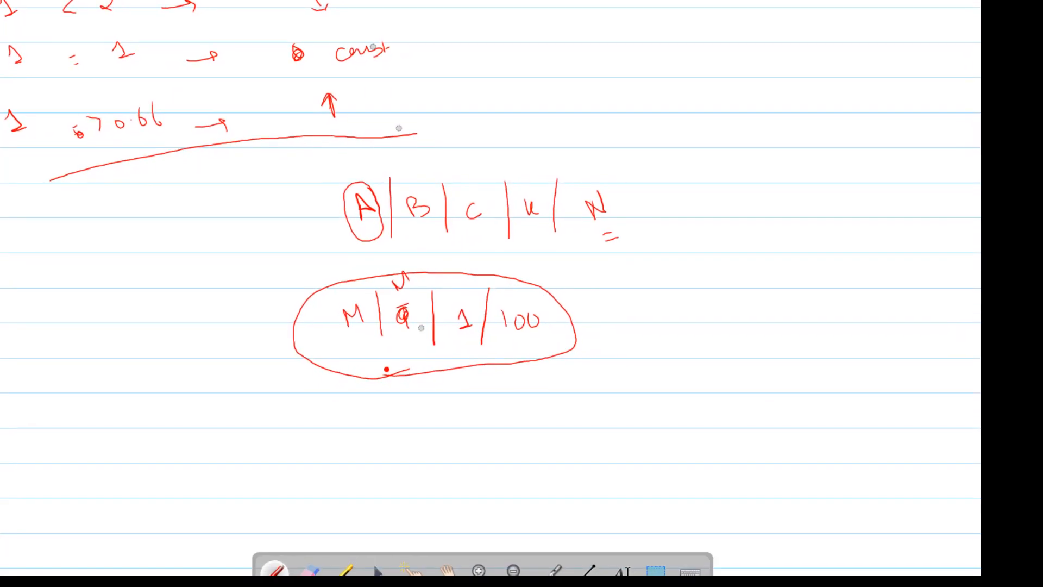
Switch to AnyLogic, run the atm_model2 simulation in a maximized window to watch the queue, and close the run
{"action": "key", "text": "super"}
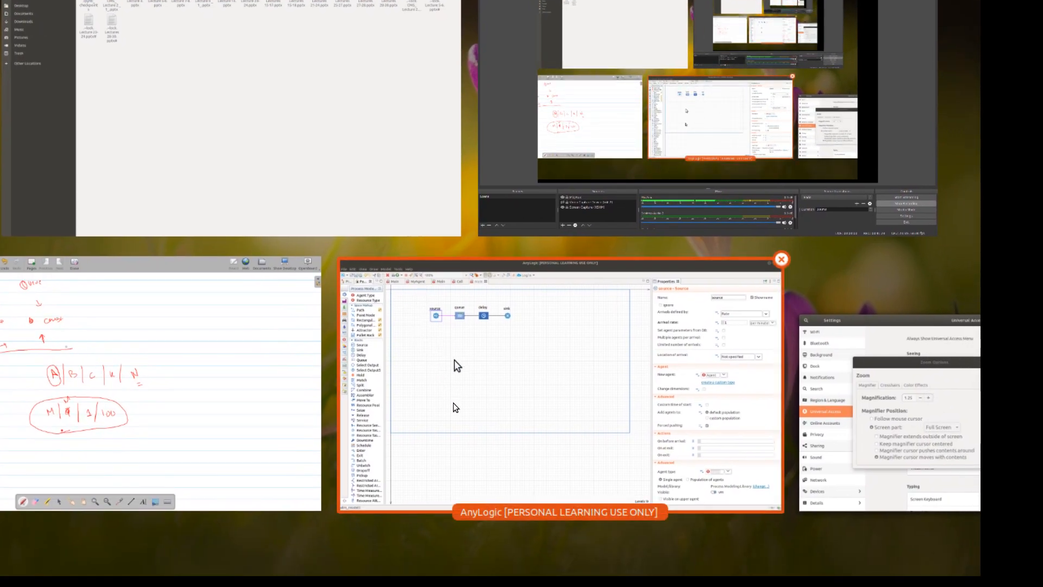
{"action": "left_click", "coordinate": [456, 406]}
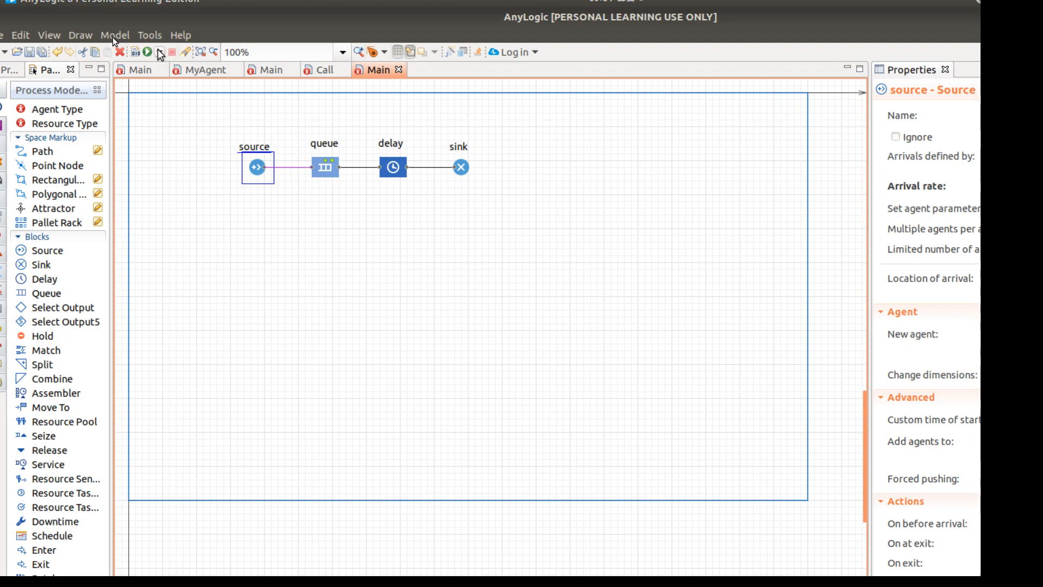
{"action": "left_click", "coordinate": [159, 52]}
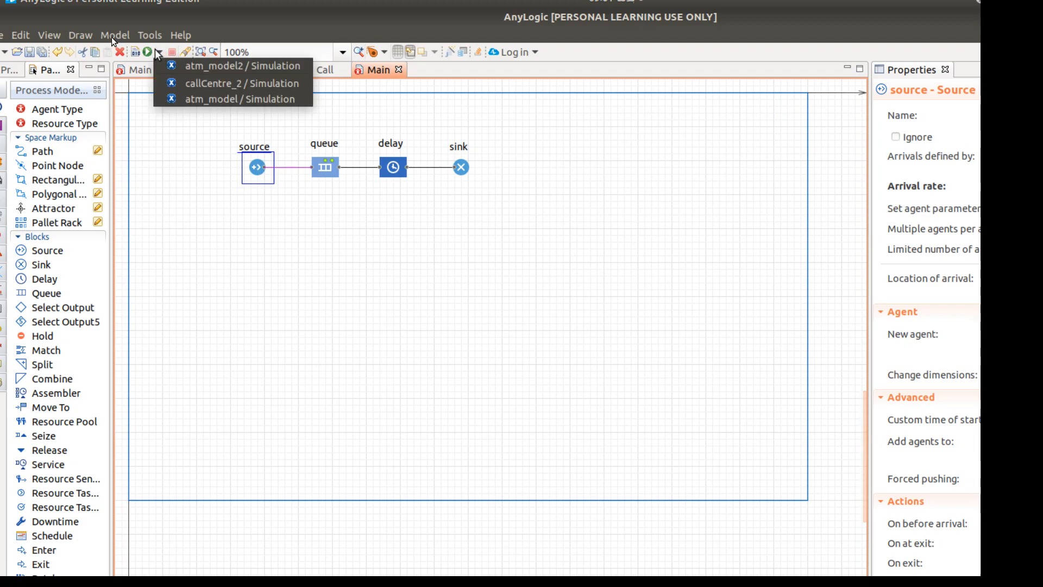
{"action": "left_click", "coordinate": [193, 67]}
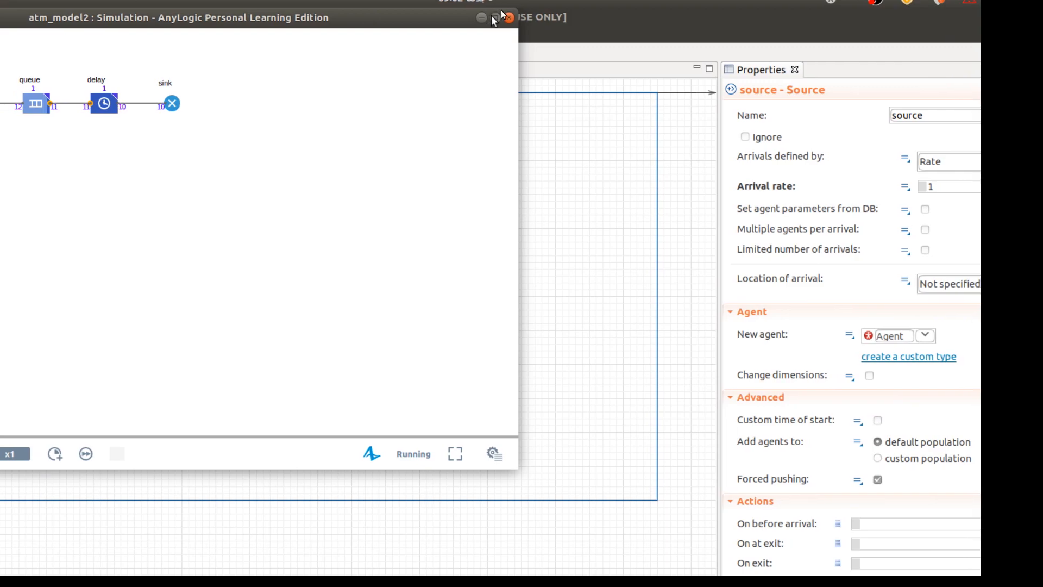
{"action": "left_click", "coordinate": [494, 18]}
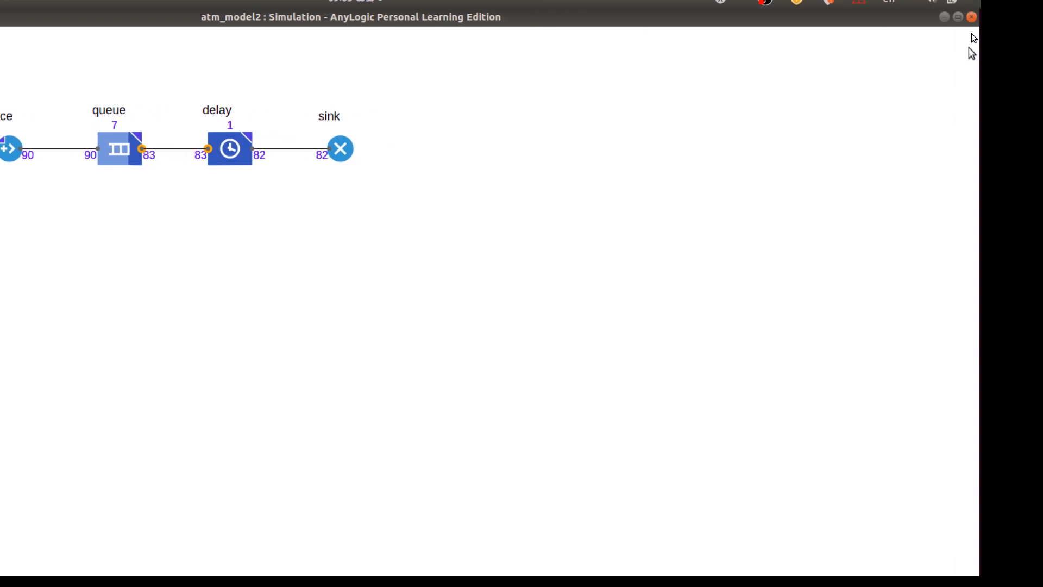
{"action": "left_click", "coordinate": [972, 17]}
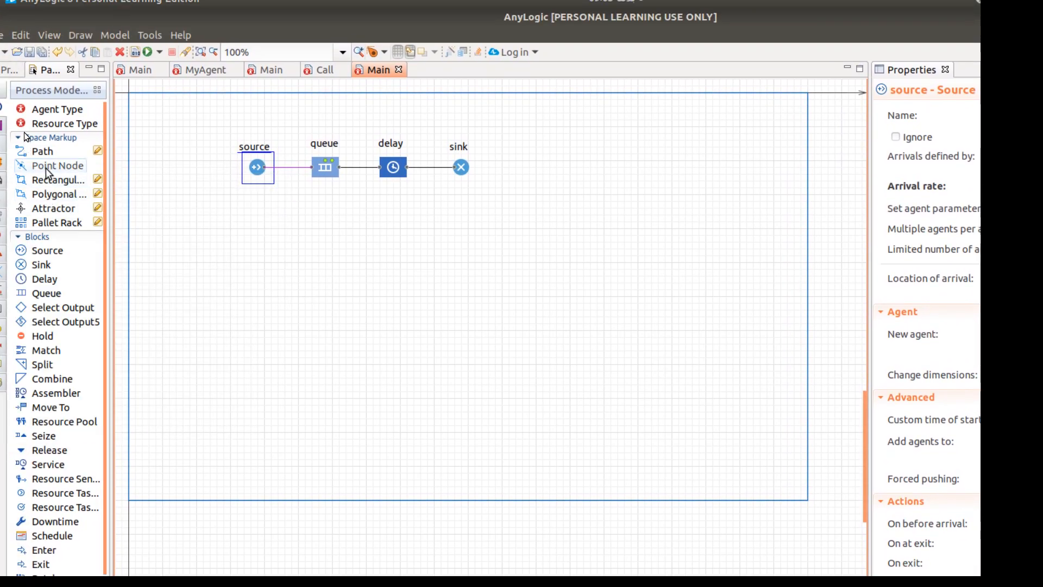
Place a point node below the flowchart at about X 360, Y 250 and assign it as the delay block's agent location
{"action": "left_click_drag", "start_coordinate": [47, 168], "coordinate": [326, 239]}
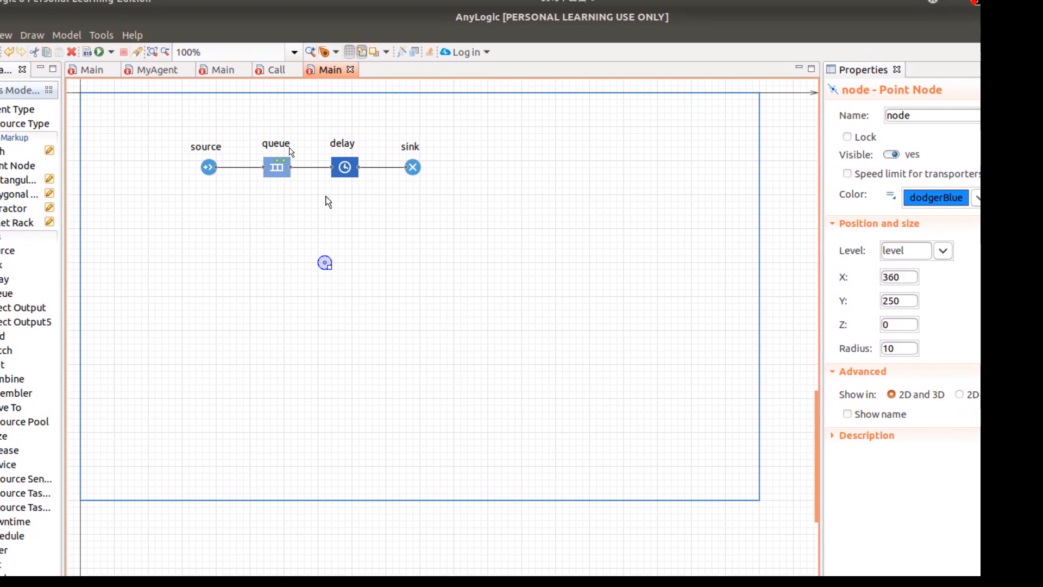
{"action": "left_click", "coordinate": [335, 172]}
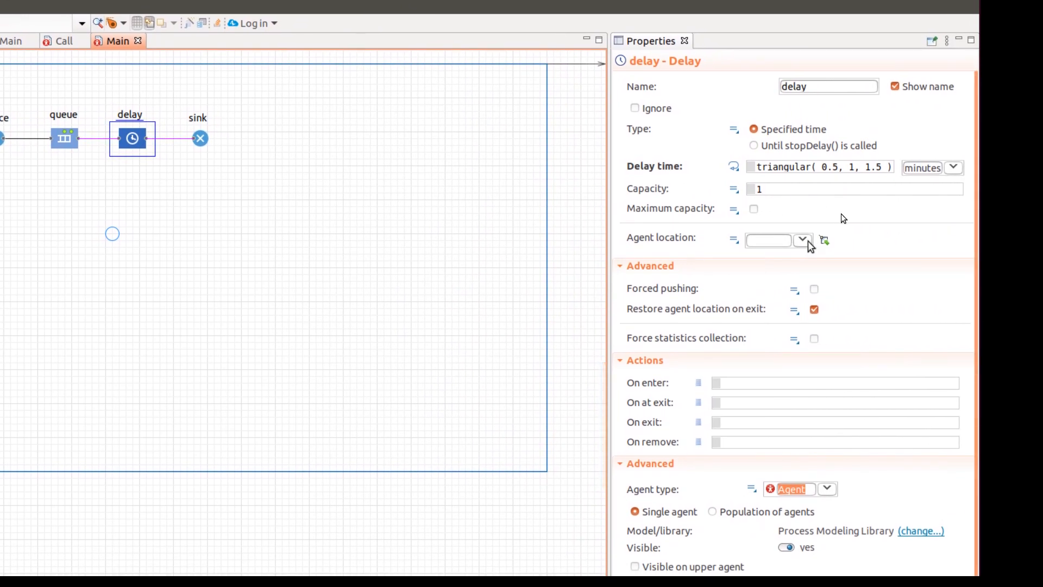
{"action": "left_click", "coordinate": [802, 241]}
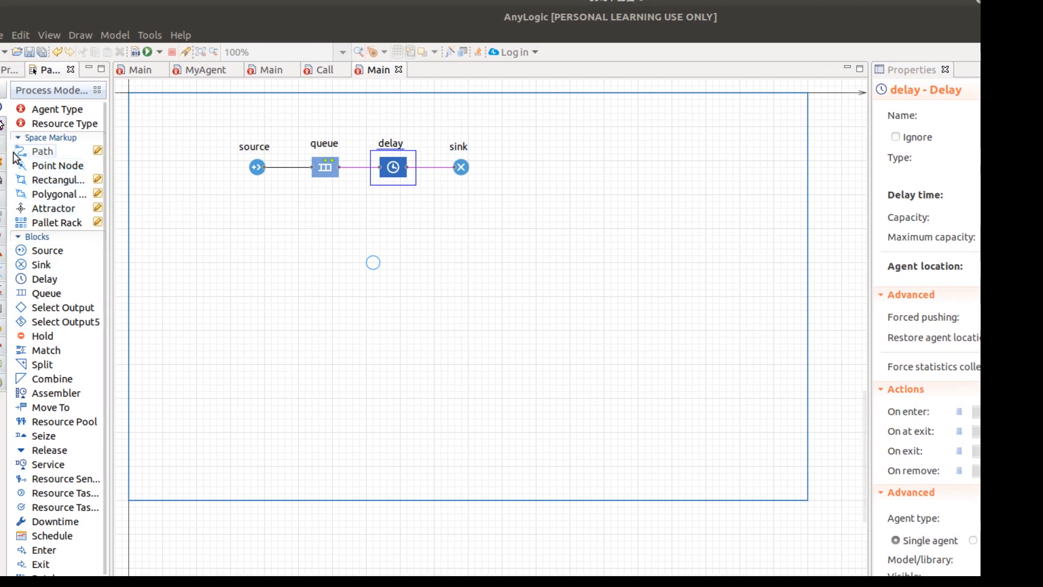
Draw an S-shaped path below the queue block ending at the point node, and set it as the queue's agent location
{"action": "left_click_drag", "start_coordinate": [33, 152], "coordinate": [289, 221]}
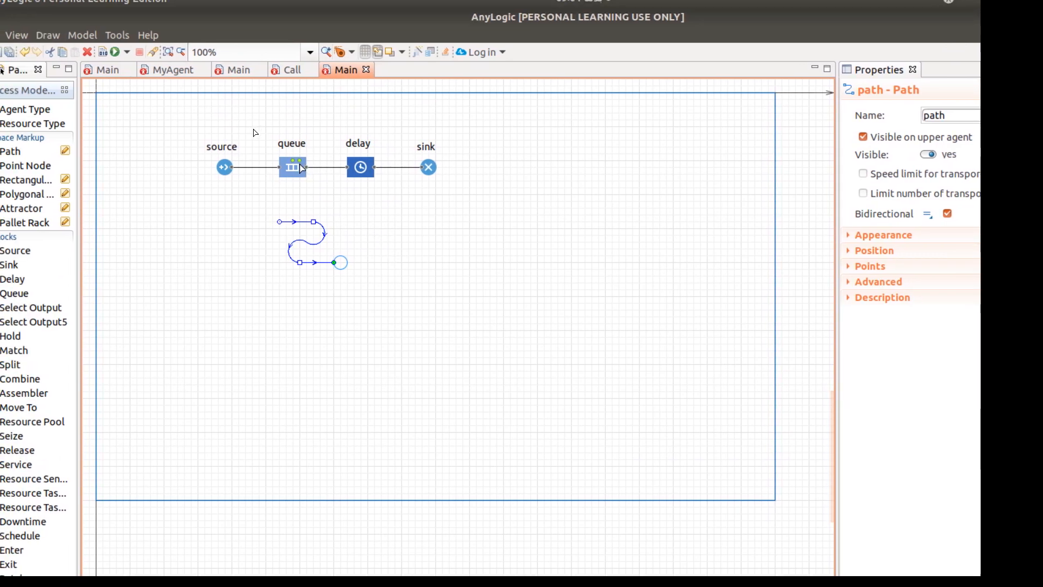
{"action": "left_click", "coordinate": [300, 167]}
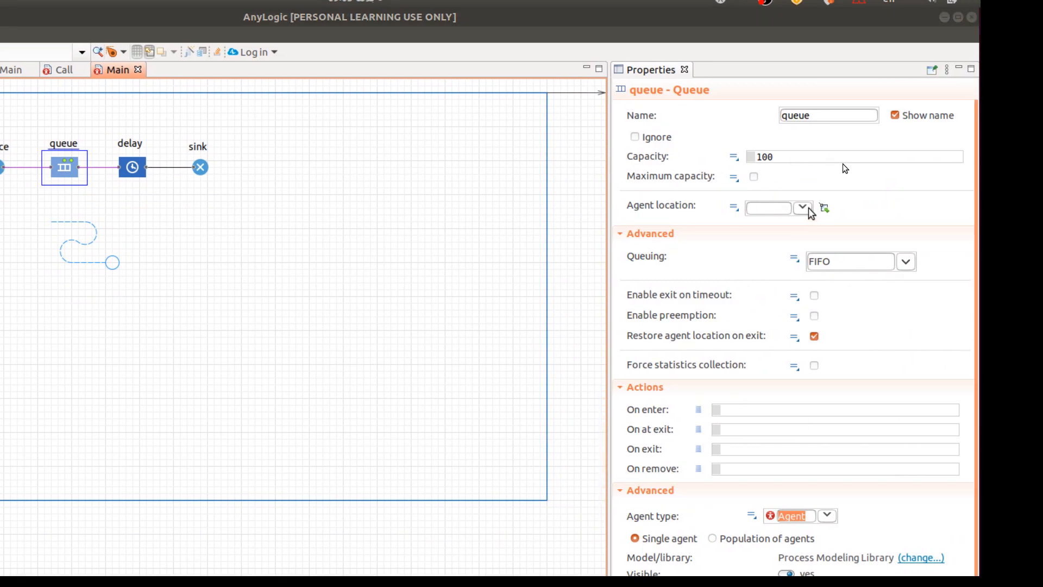
{"action": "left_click", "coordinate": [808, 209]}
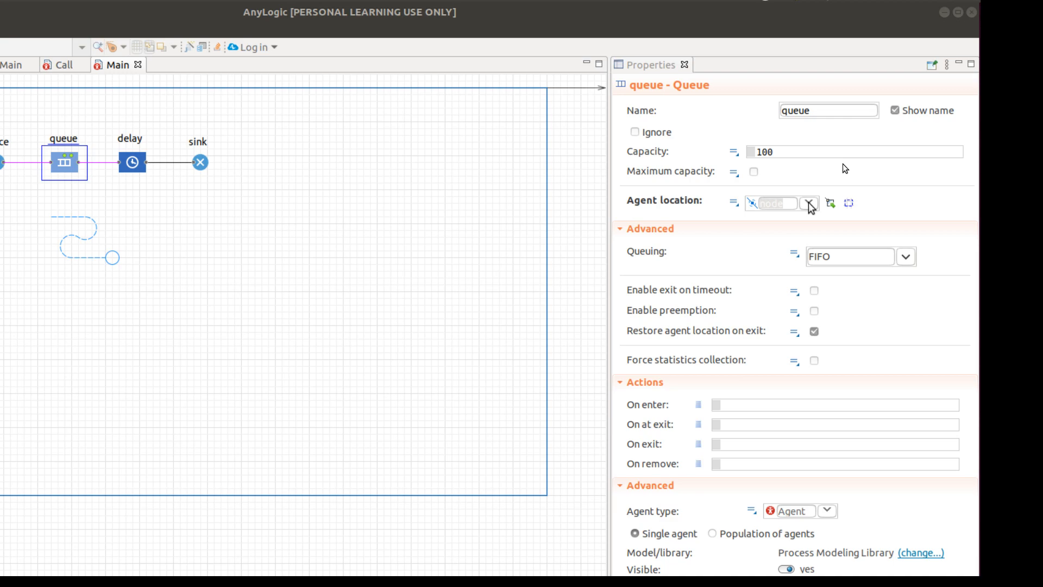
{"action": "left_click", "coordinate": [809, 204]}
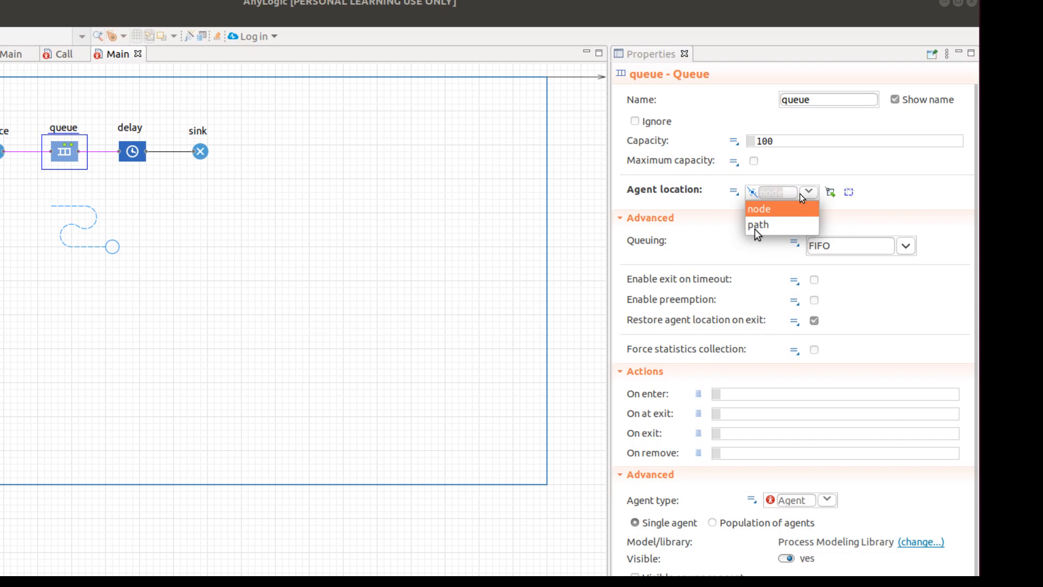
{"action": "left_click", "coordinate": [801, 194]}
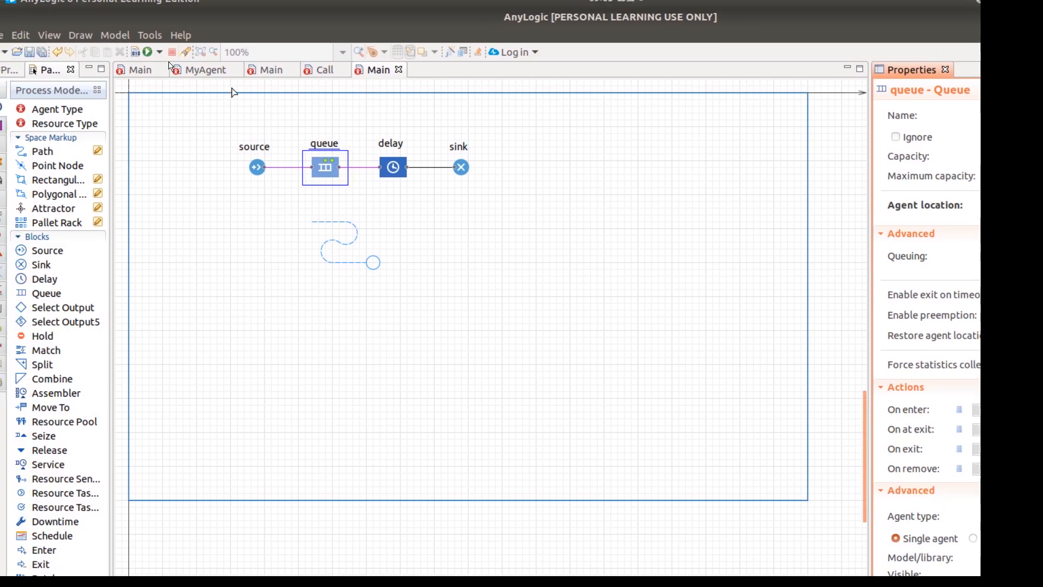
Run atm_model2 again to watch the agents move along the path to the node, and close the simulation
{"action": "left_click", "coordinate": [162, 52]}
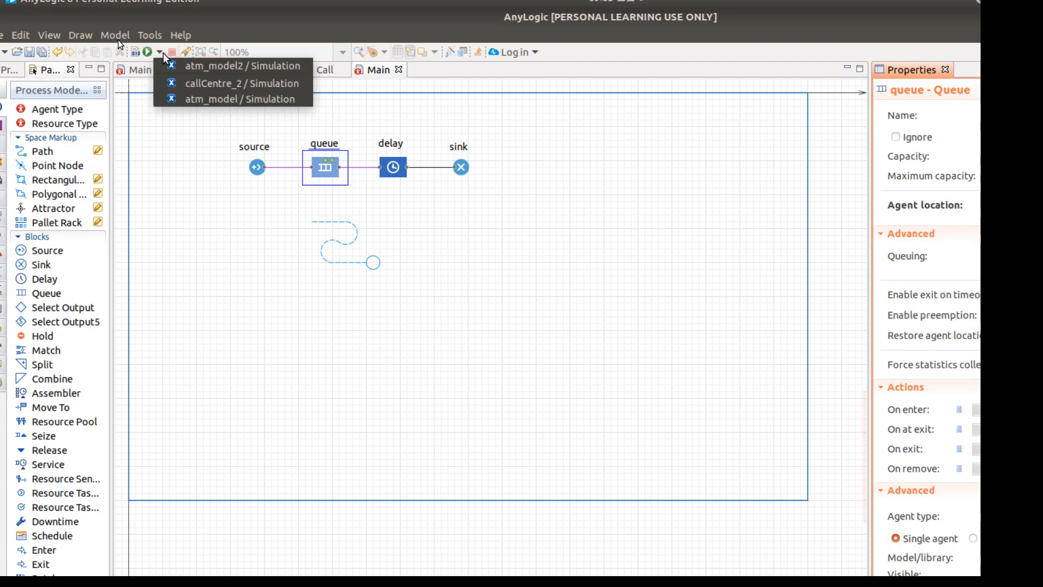
{"action": "left_click", "coordinate": [178, 66]}
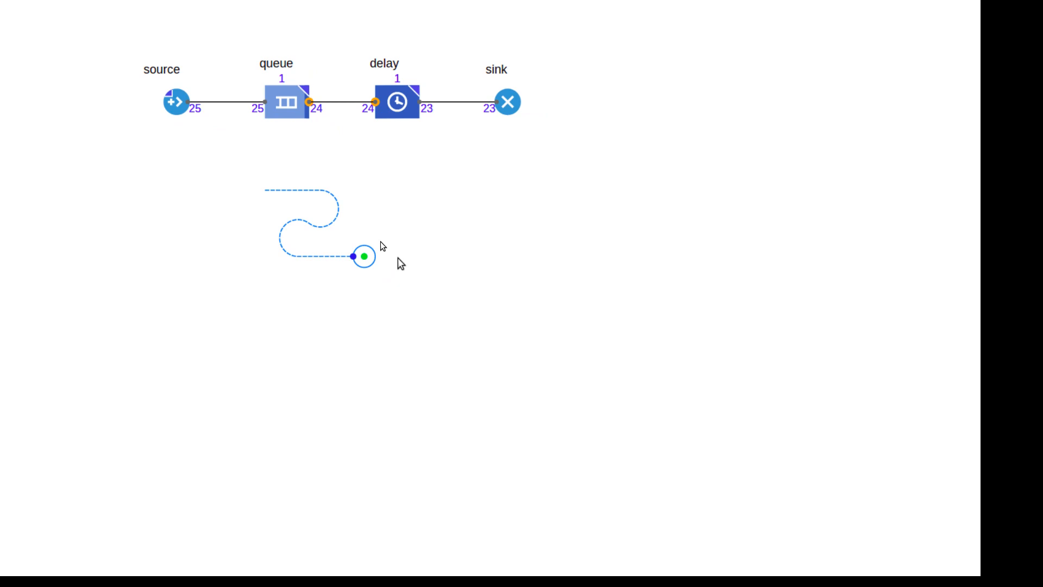
{"action": "key", "text": "super"}
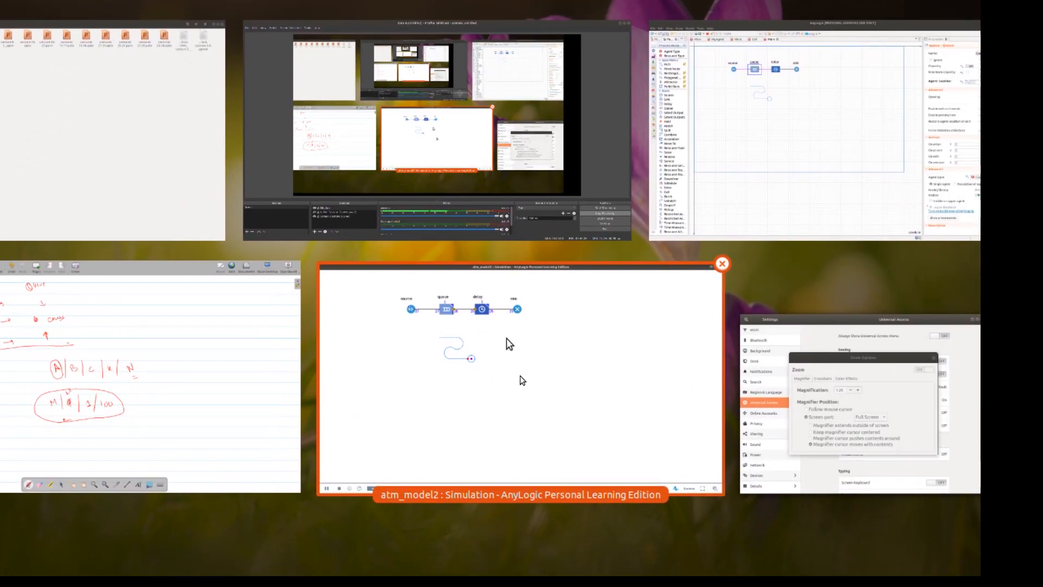
{"action": "left_click", "coordinate": [507, 338]}
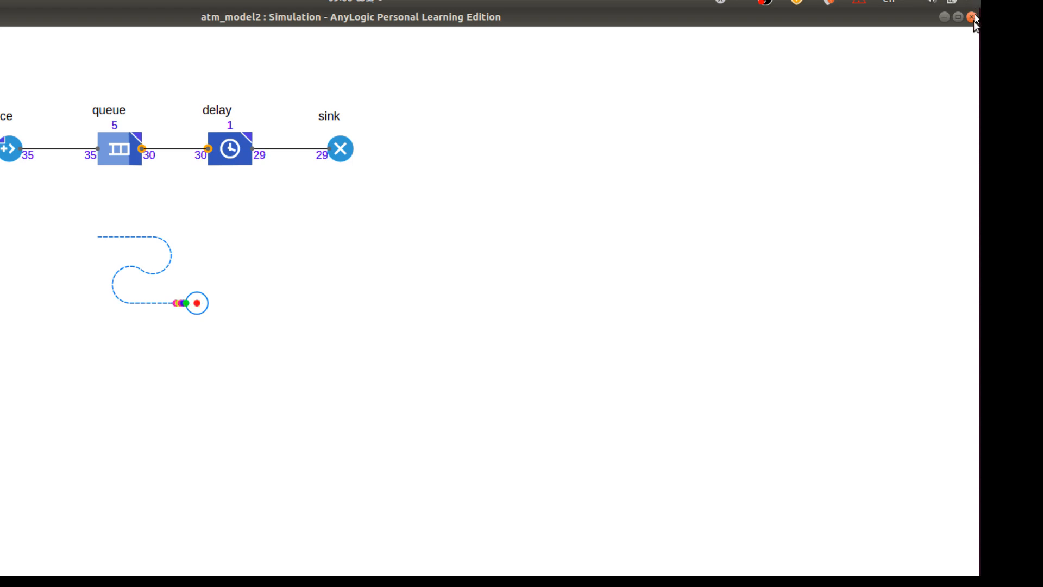
{"action": "left_click", "coordinate": [972, 17]}
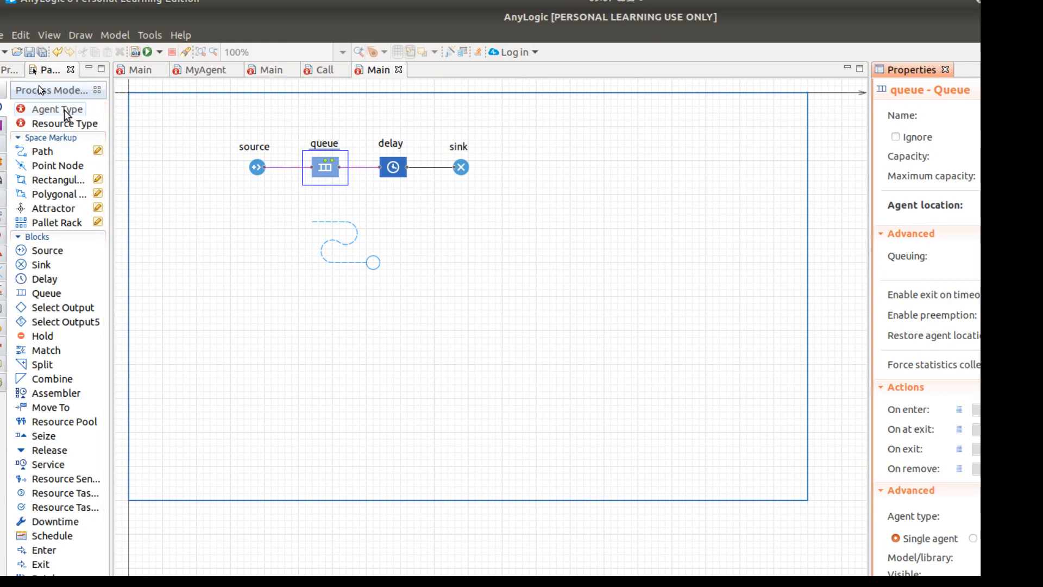
Create an agent type named MyAgent from scratch with the 3D Person animation, and return to the Main diagram of atm_model2
{"action": "left_click_drag", "start_coordinate": [57, 109], "coordinate": [177, 156]}
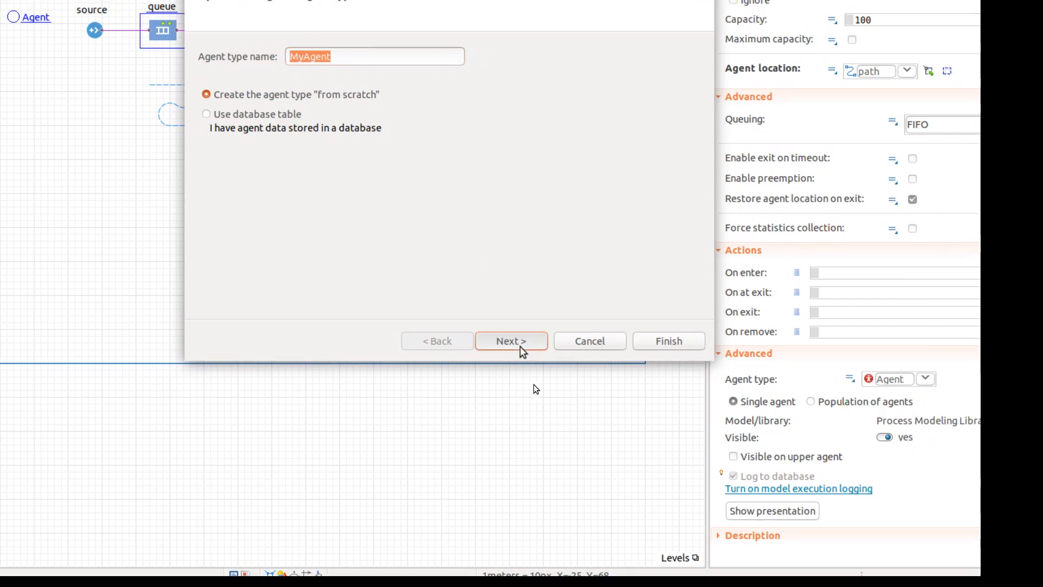
{"action": "left_click", "coordinate": [521, 347]}
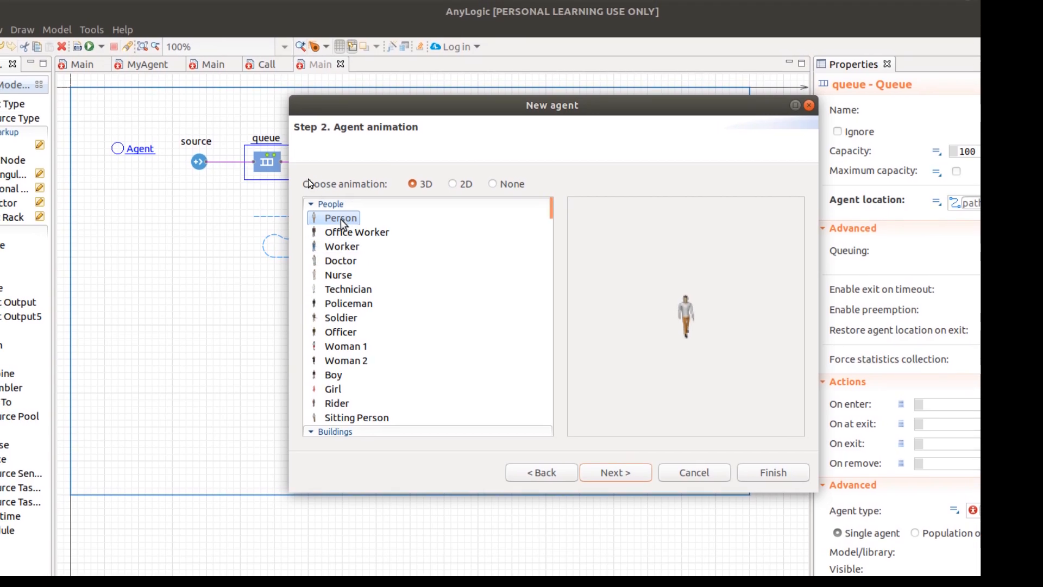
{"action": "left_click", "coordinate": [343, 227]}
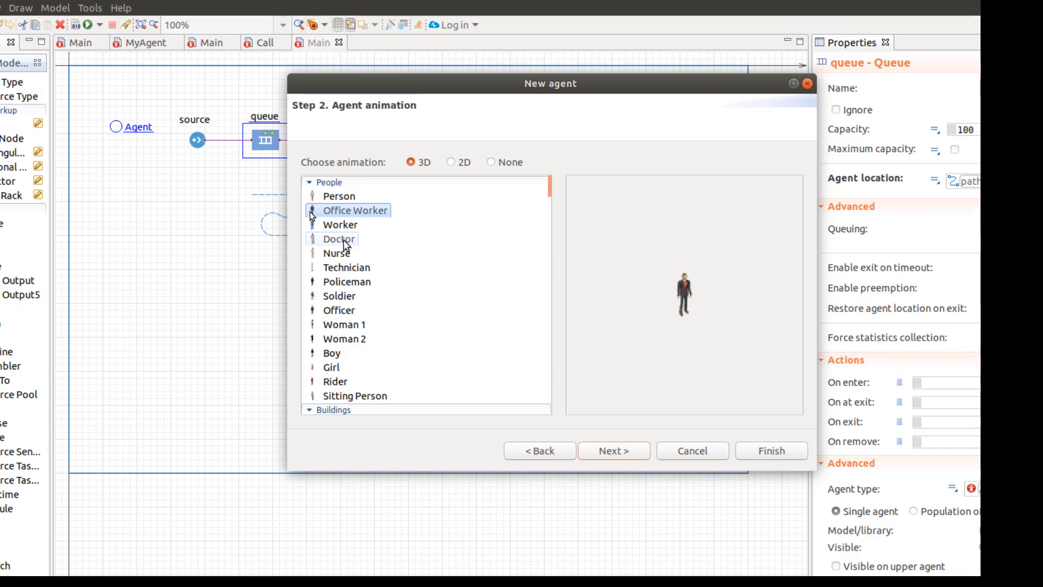
{"action": "left_click", "coordinate": [343, 240]}
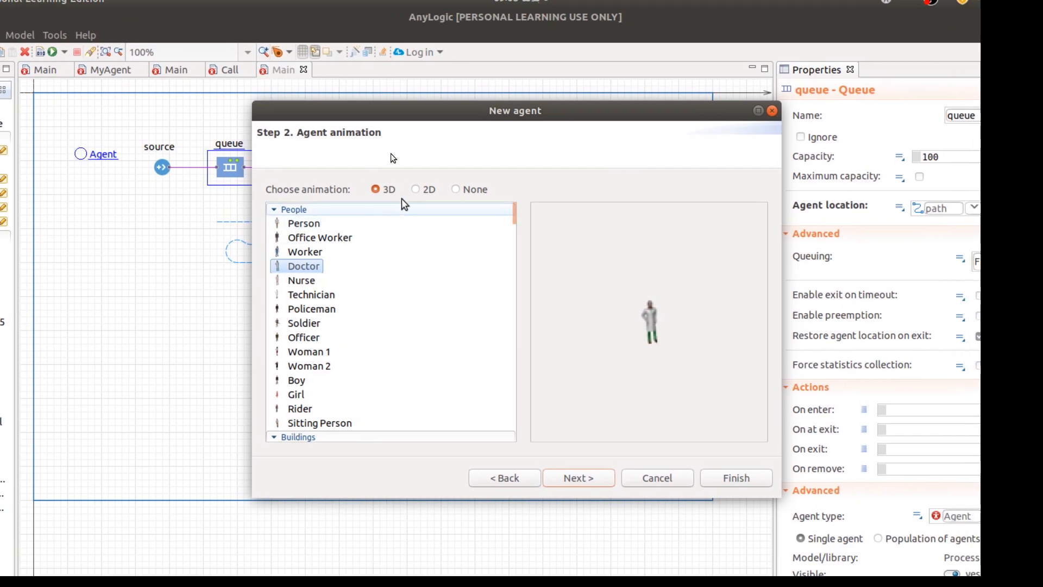
{"action": "left_click", "coordinate": [422, 188]}
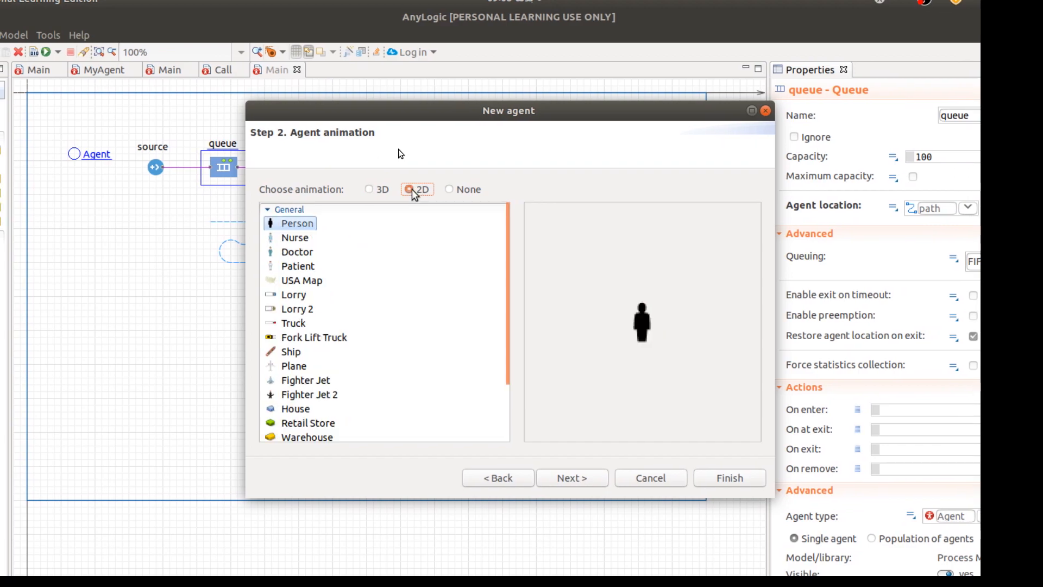
{"action": "left_click", "coordinate": [383, 189]}
{"action": "left_click", "coordinate": [380, 191]}
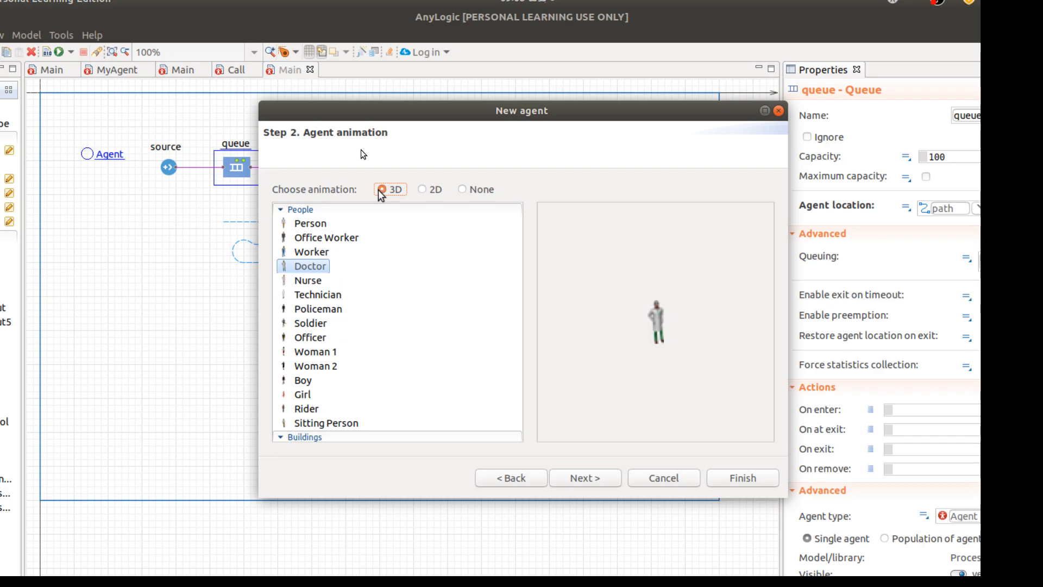
{"action": "left_click", "coordinate": [346, 220]}
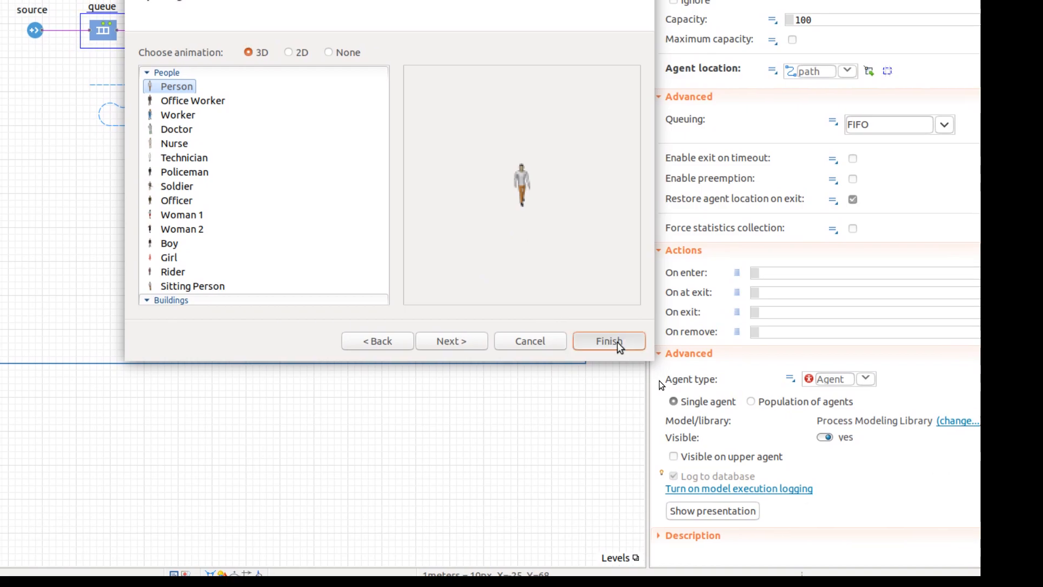
{"action": "left_click", "coordinate": [617, 341]}
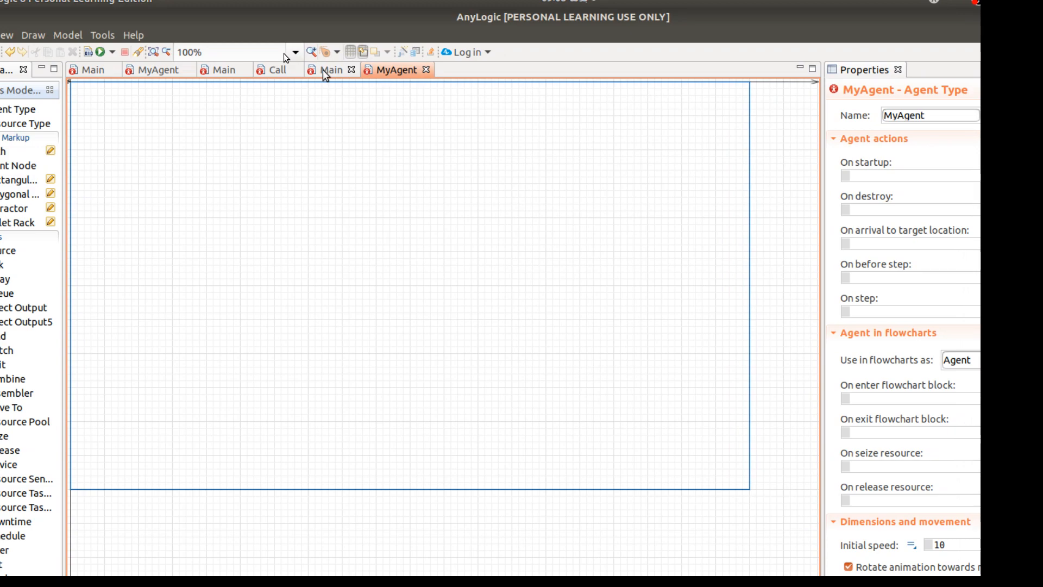
{"action": "left_click", "coordinate": [326, 69]}
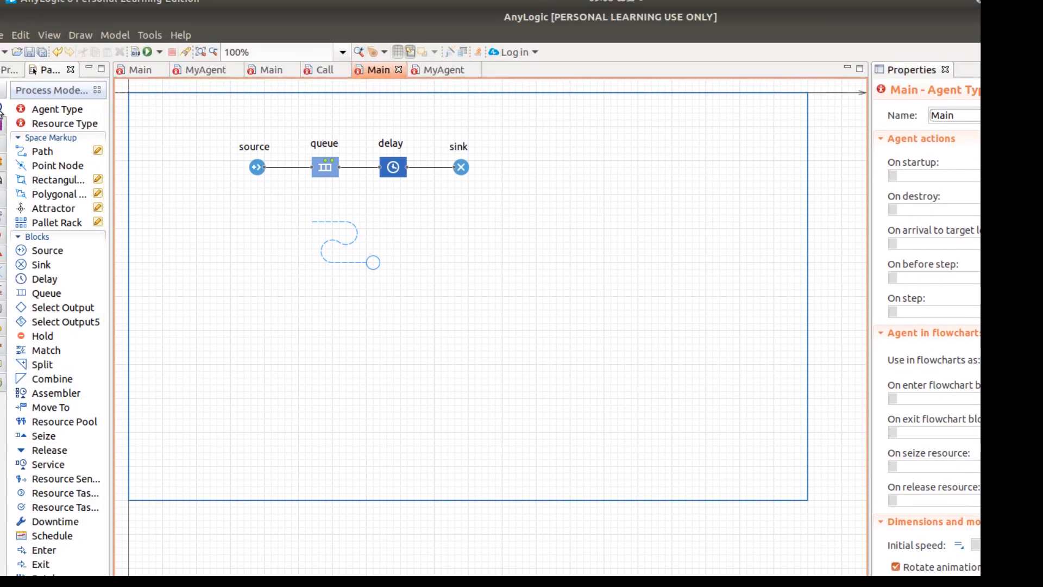
Place the ATM 3D object from the Supermarket category at the point node, at about X 370, Y 250
{"action": "left_click", "coordinate": [1, 111]}
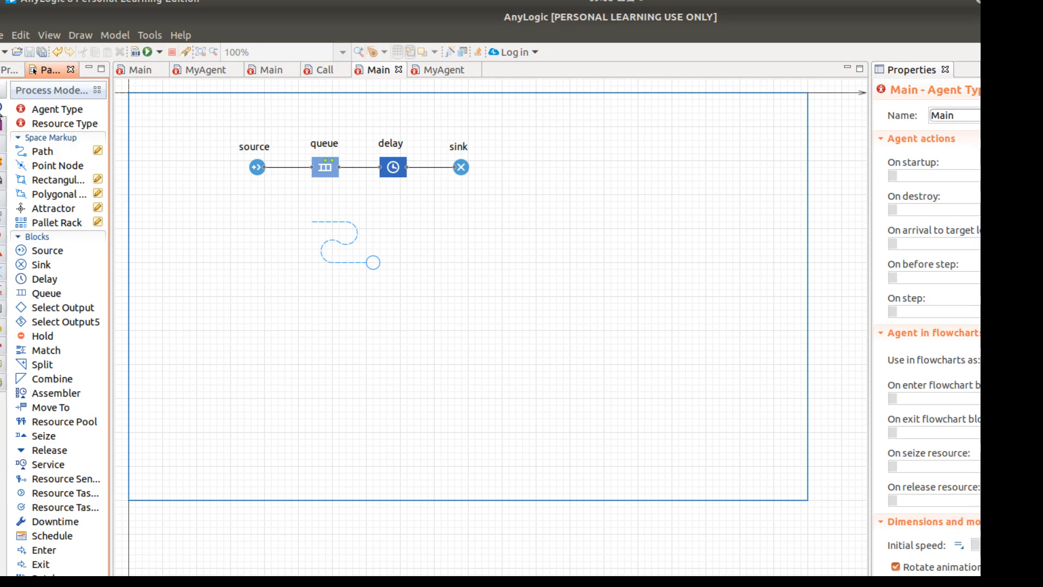
{"action": "mouse_move", "coordinate": [1, 364]}
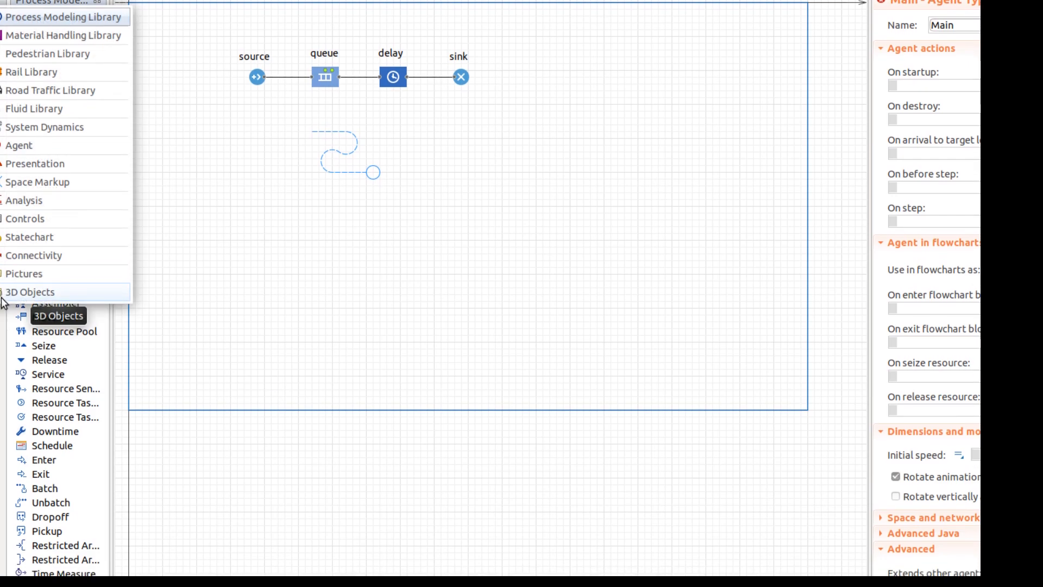
{"action": "left_click", "coordinate": [2, 298]}
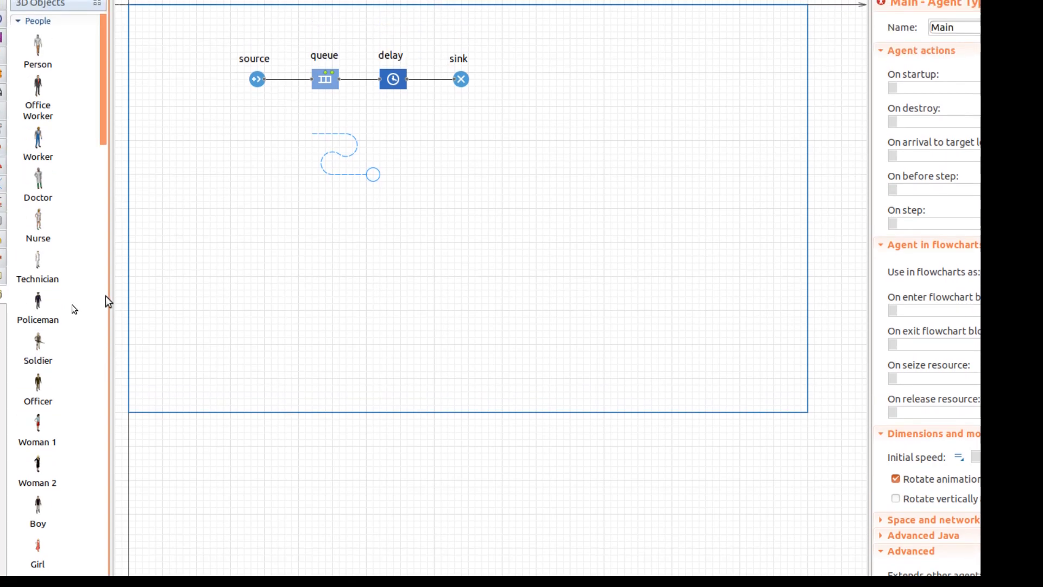
{"action": "left_click_drag", "start_coordinate": [103, 220], "coordinate": [106, 393]}
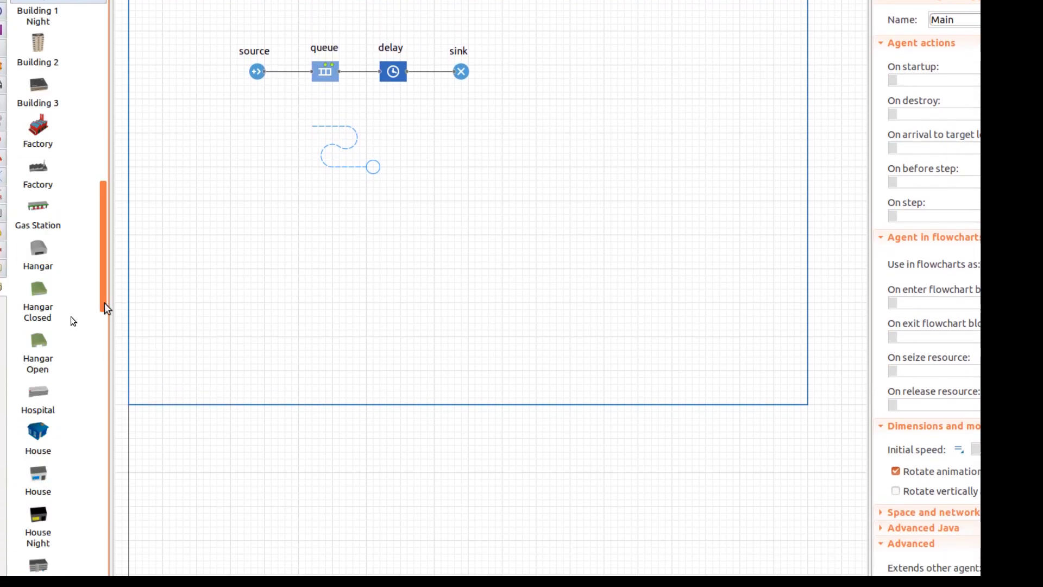
{"action": "left_click_drag", "start_coordinate": [104, 302], "coordinate": [106, 341]}
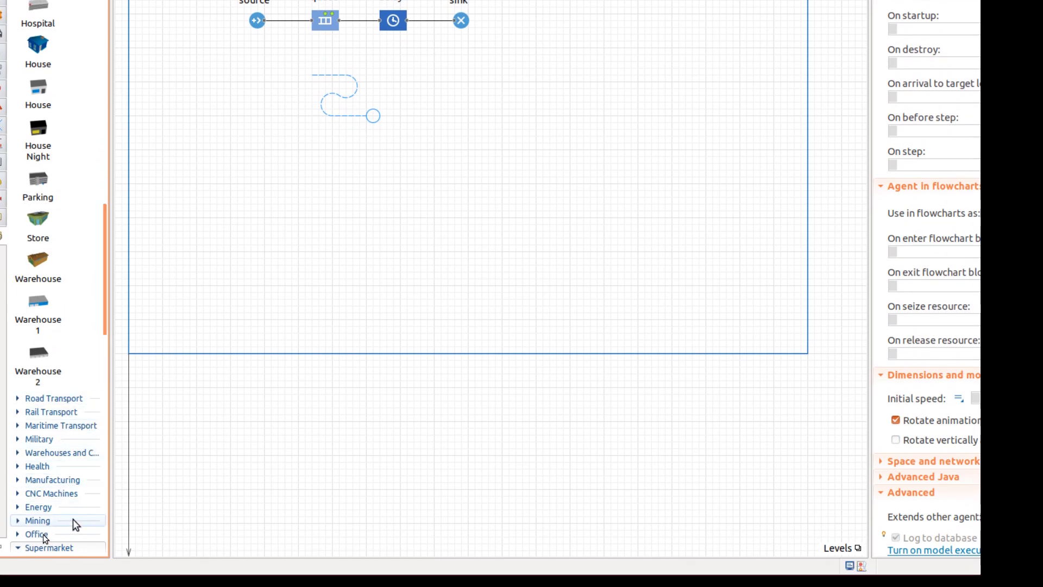
{"action": "left_click_drag", "start_coordinate": [103, 335], "coordinate": [106, 386]}
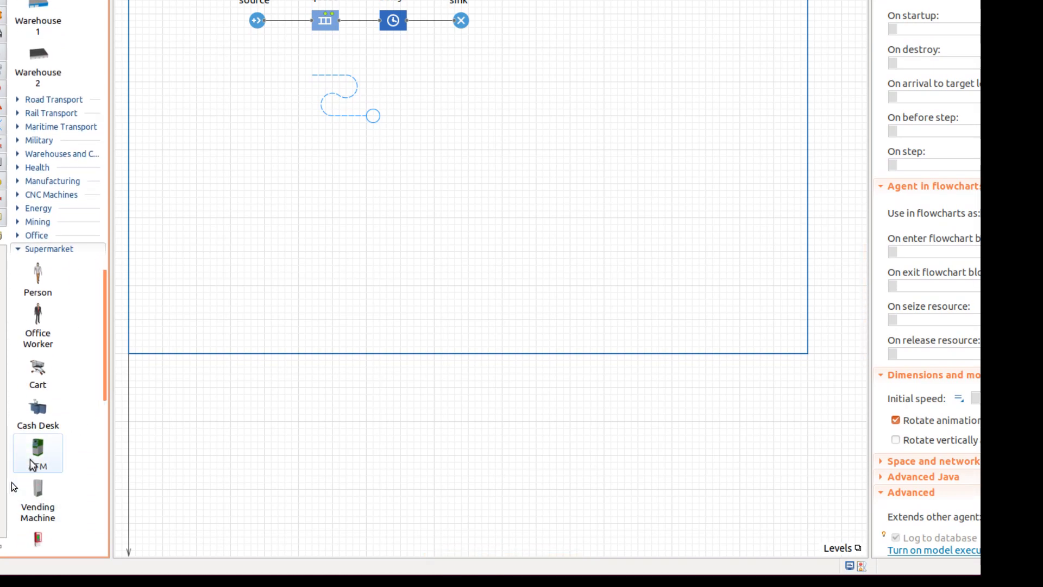
{"action": "left_click_drag", "start_coordinate": [30, 457], "coordinate": [392, 110]}
{"action": "left_click_drag", "start_coordinate": [337, 236], "coordinate": [329, 241]}
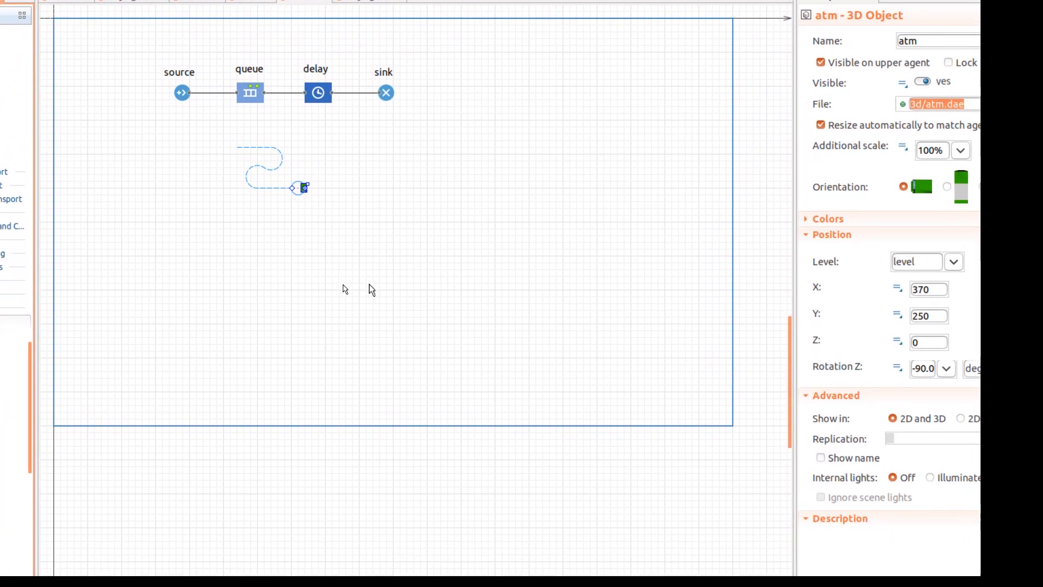
Center the ATM object on the point node at X 360, Y 250 and enlarge it to 250% scale
{"action": "key", "text": "ctrl+v"}
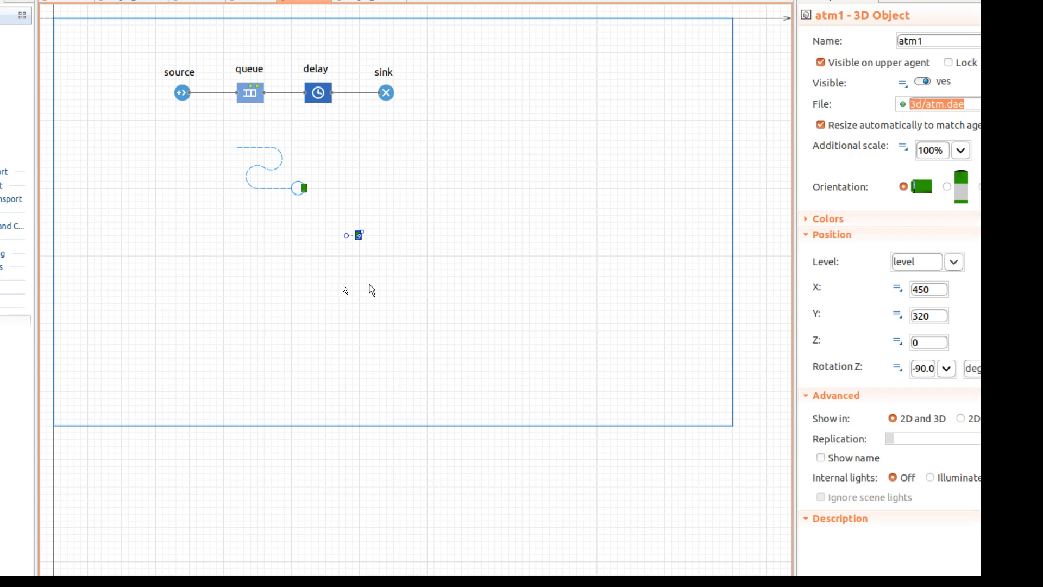
{"action": "key", "text": "Delete"}
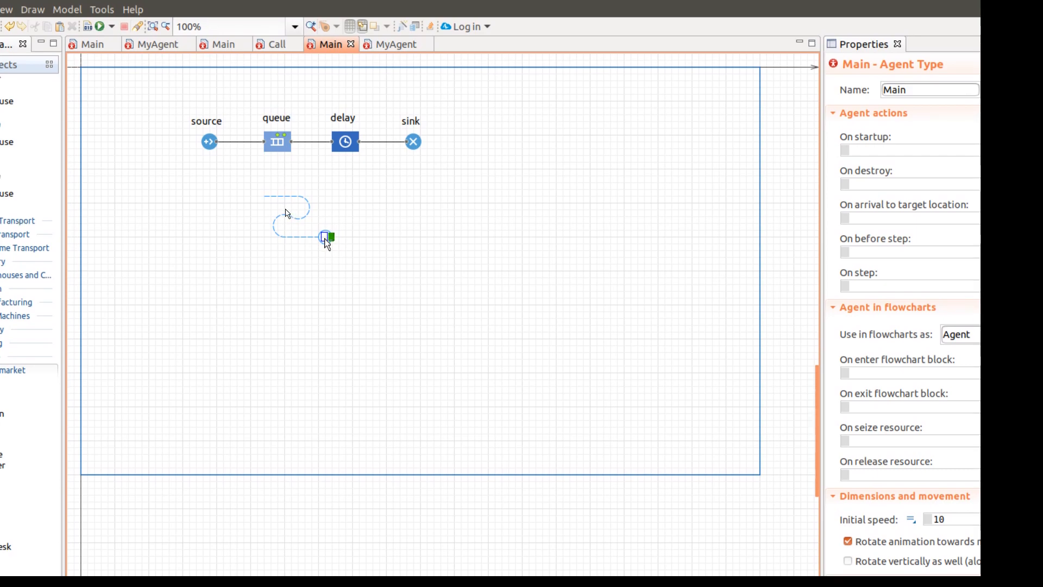
{"action": "left_click", "coordinate": [326, 238]}
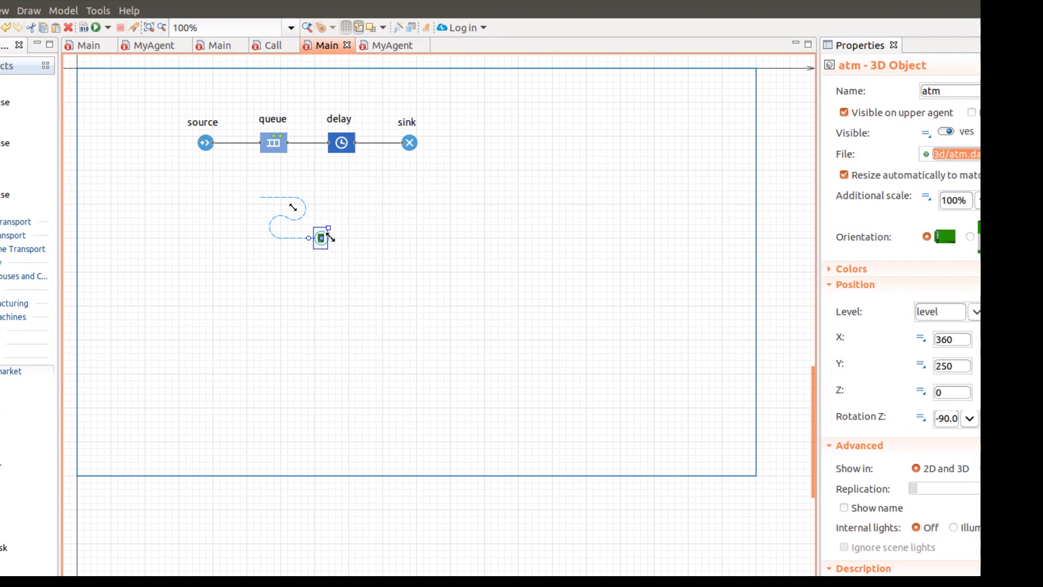
{"action": "left_click_drag", "start_coordinate": [326, 234], "coordinate": [331, 237]}
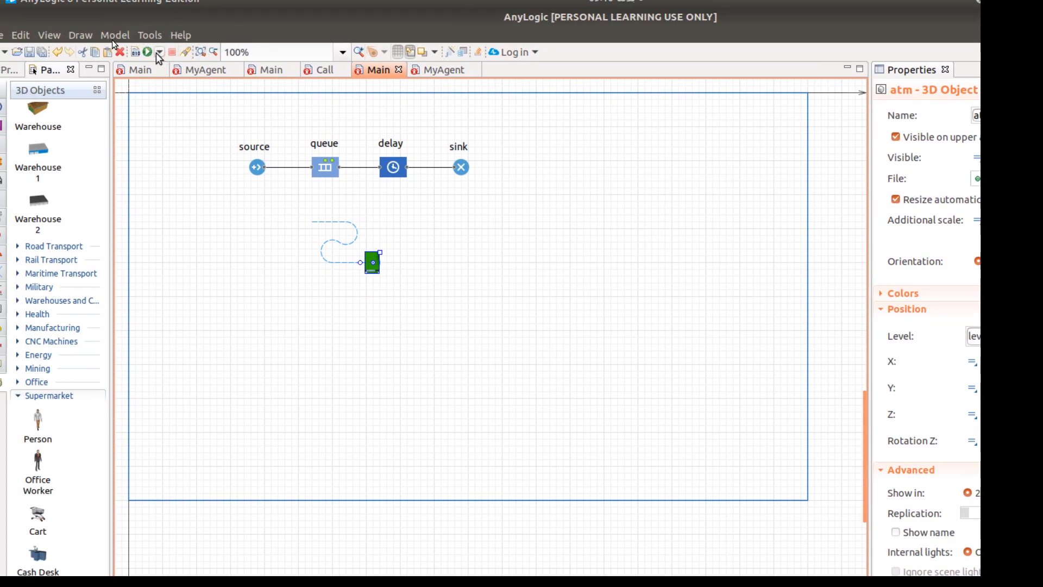
Run atm_model2 to view the ATM object in the animation, and close the simulation
{"action": "left_click", "coordinate": [156, 53]}
{"action": "left_click", "coordinate": [184, 65]}
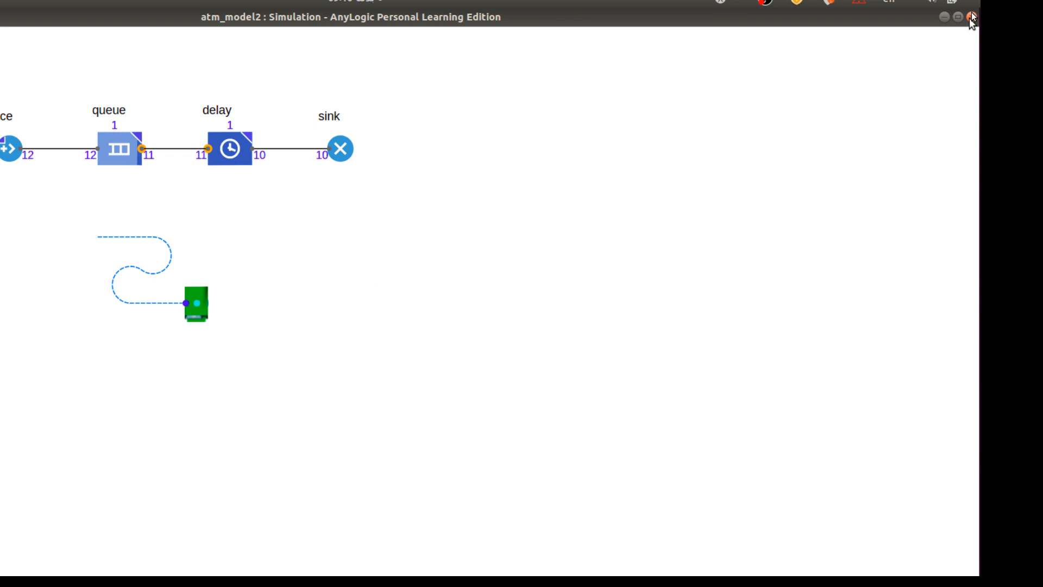
{"action": "left_click", "coordinate": [972, 16]}
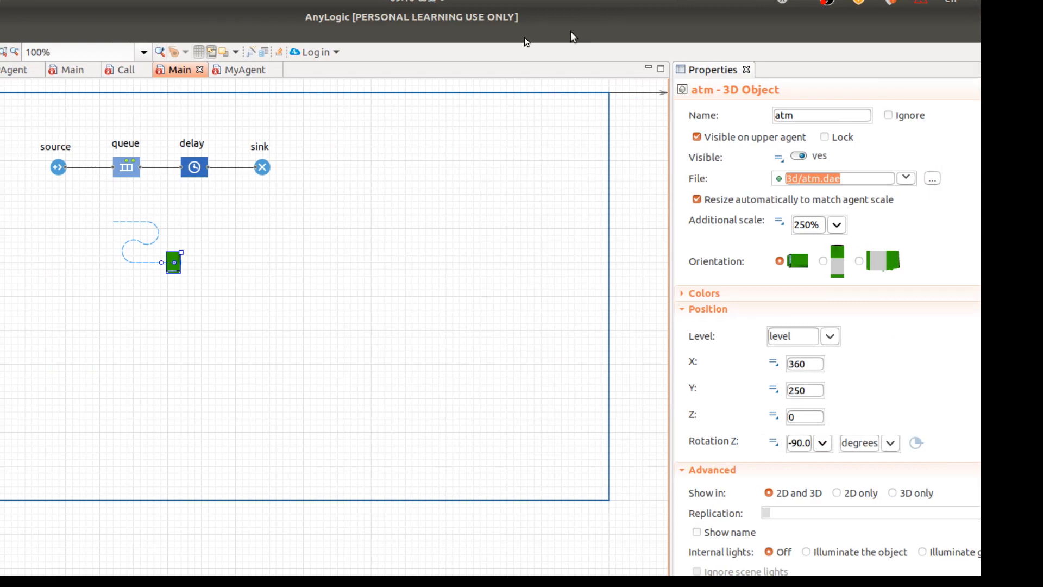
Set the source block's new agent to MyAgent, and check the agent type of the queue and delay blocks
{"action": "left_click", "coordinate": [256, 168]}
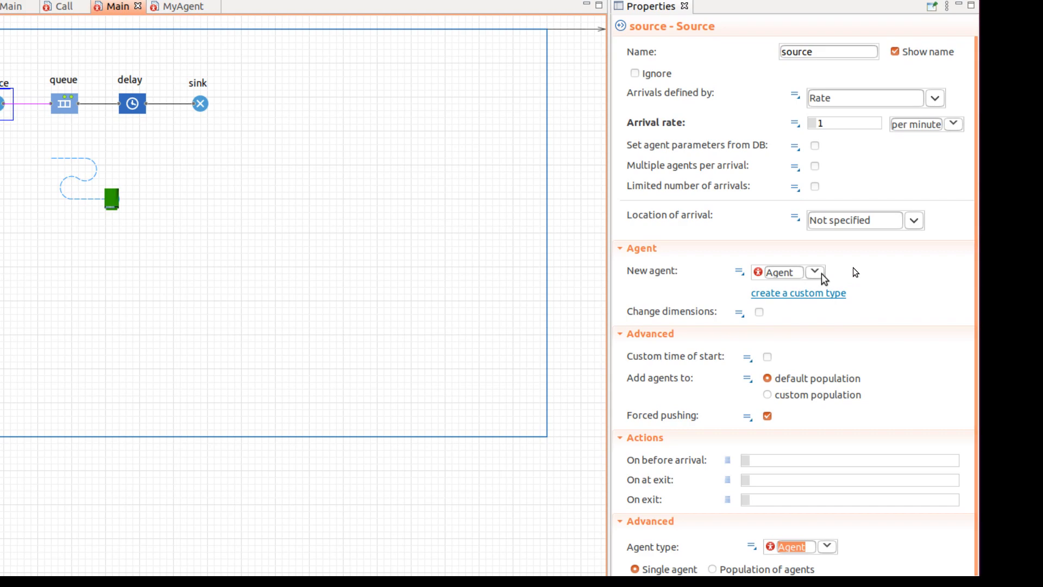
{"action": "left_click", "coordinate": [820, 273]}
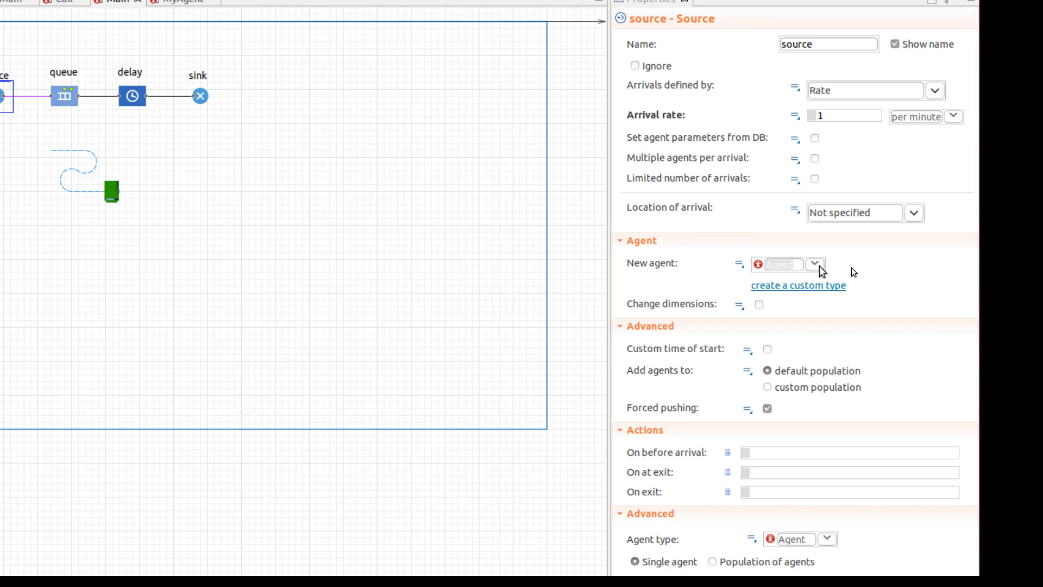
{"action": "left_click", "coordinate": [820, 265]}
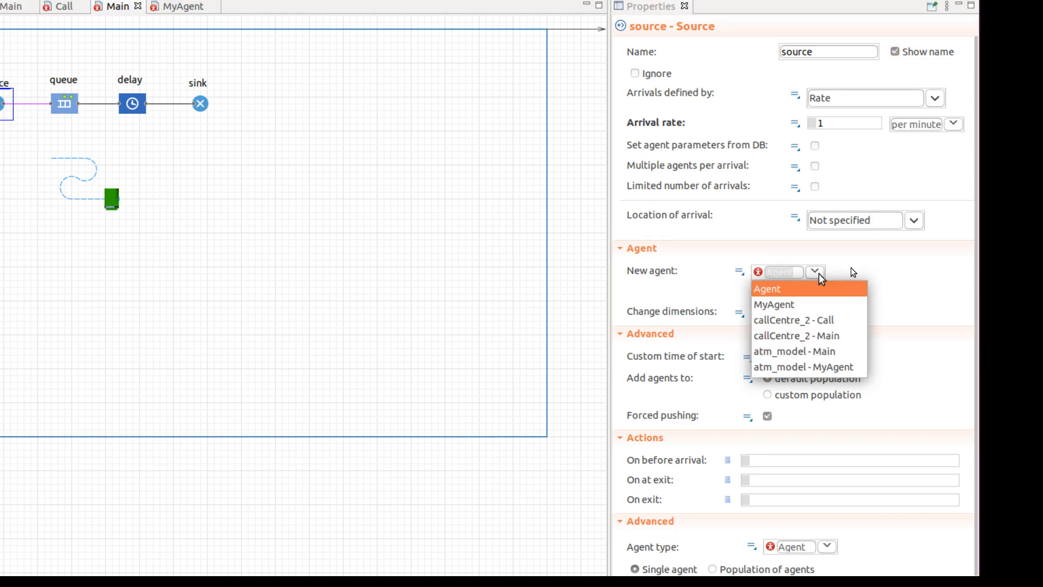
{"action": "left_click", "coordinate": [780, 289]}
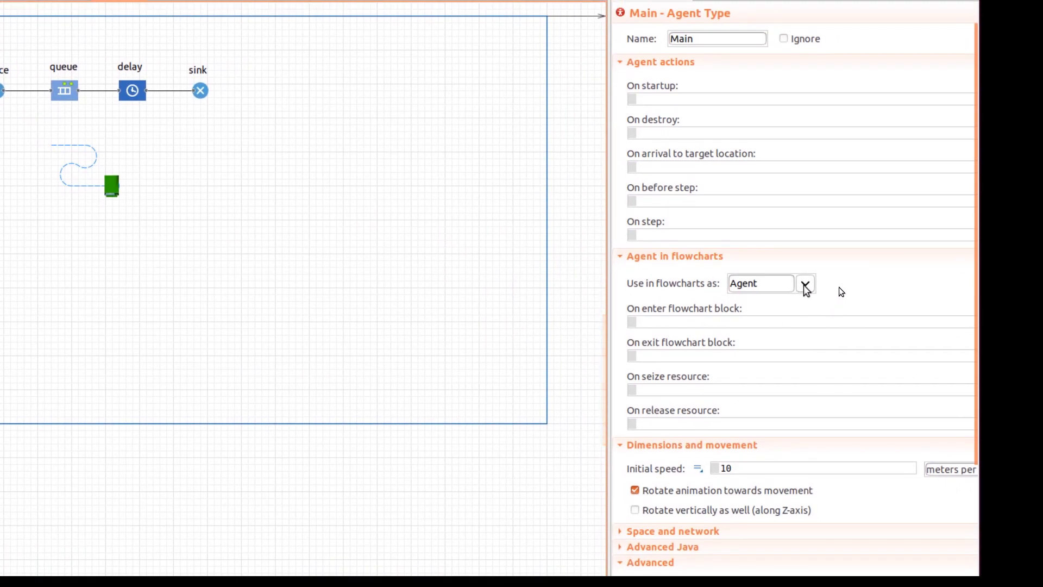
{"action": "left_click", "coordinate": [30, 124]}
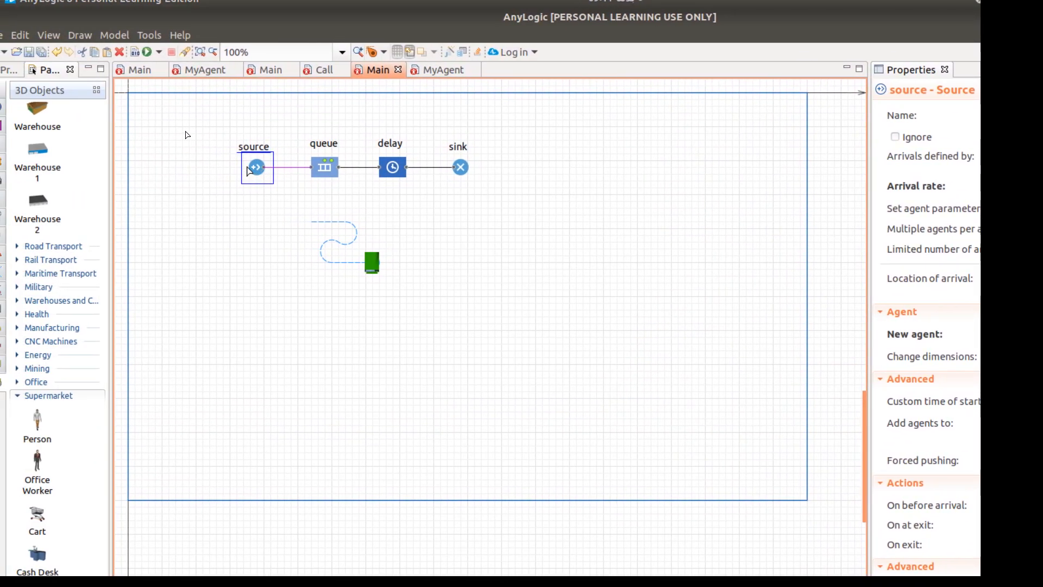
{"action": "left_click", "coordinate": [324, 168]}
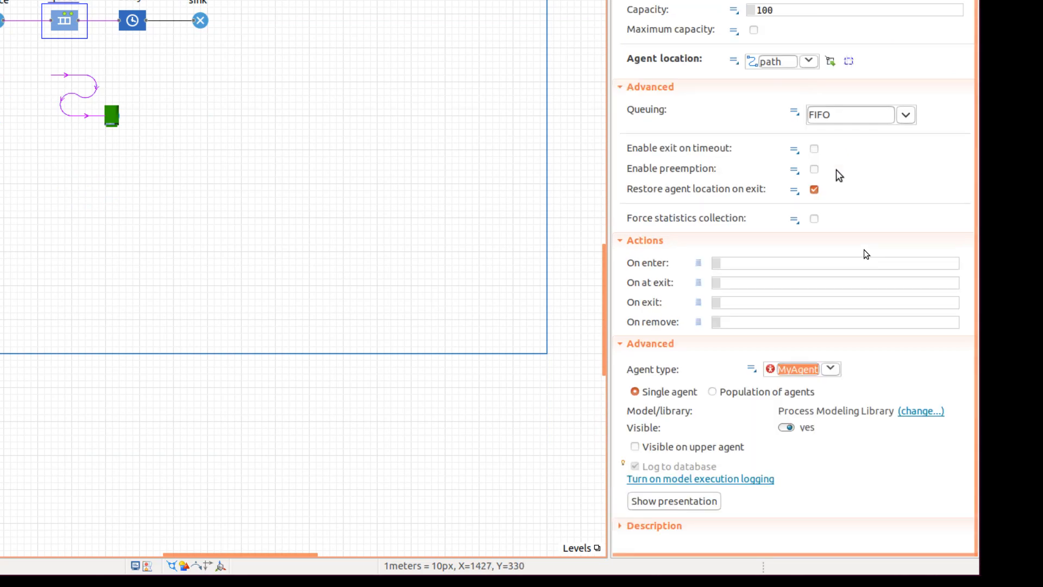
{"action": "left_click", "coordinate": [341, 168]}
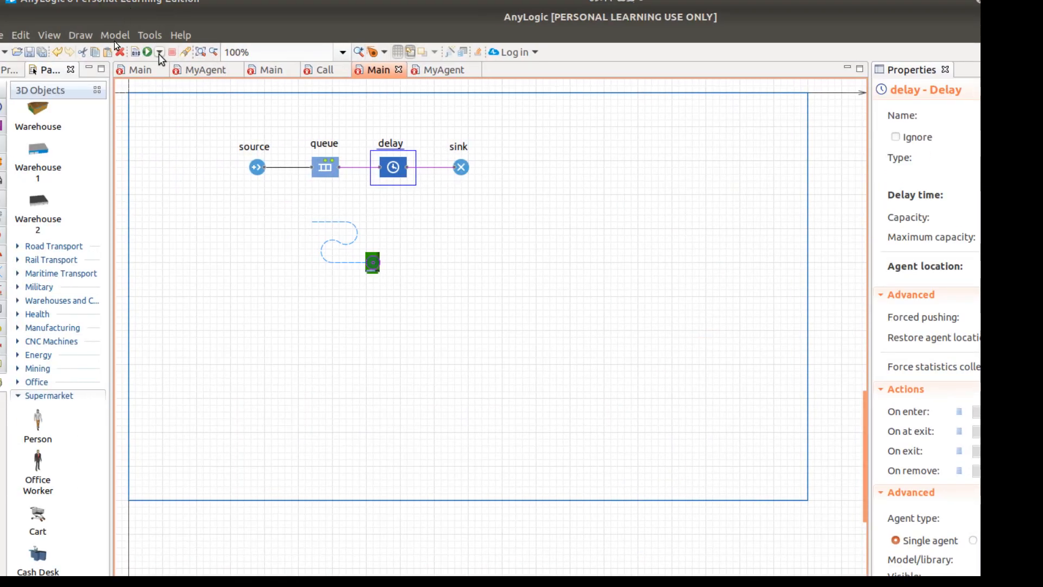
Run atm_model2 again to watch the person-shaped agents reach the ATM, and close the simulation
{"action": "left_click", "coordinate": [159, 51]}
{"action": "left_click", "coordinate": [180, 68]}
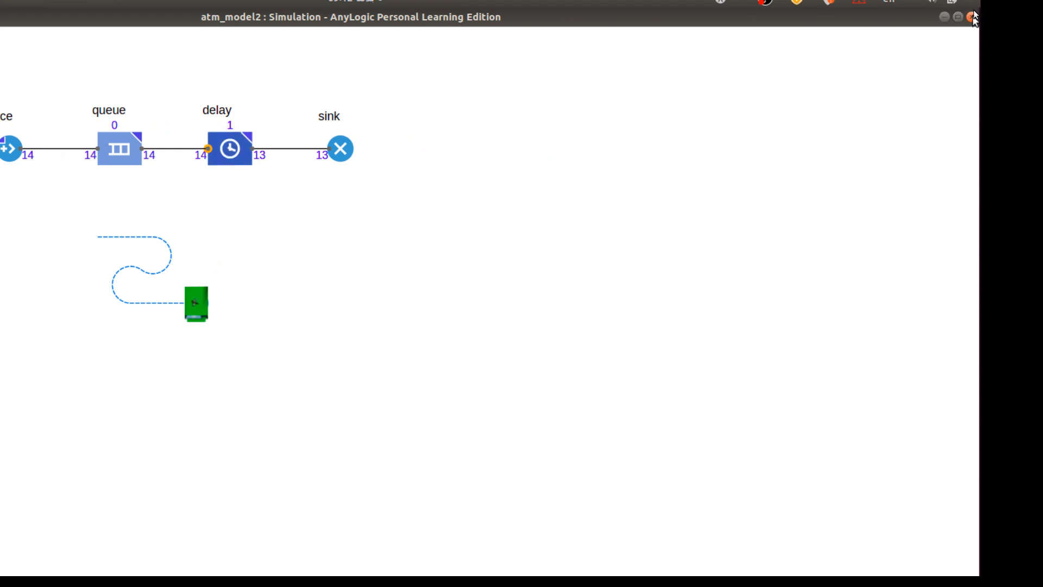
{"action": "left_click", "coordinate": [973, 17]}
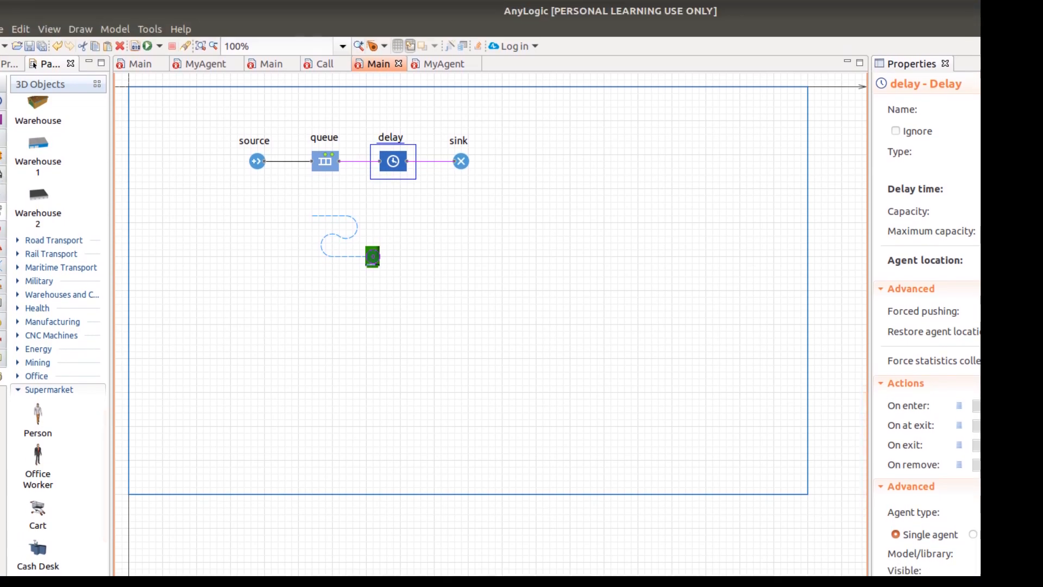
Add a 3D window from the Presentation elements below the path and ATM, at about X 160, Y 270
{"action": "mouse_move", "coordinate": [1, 237]}
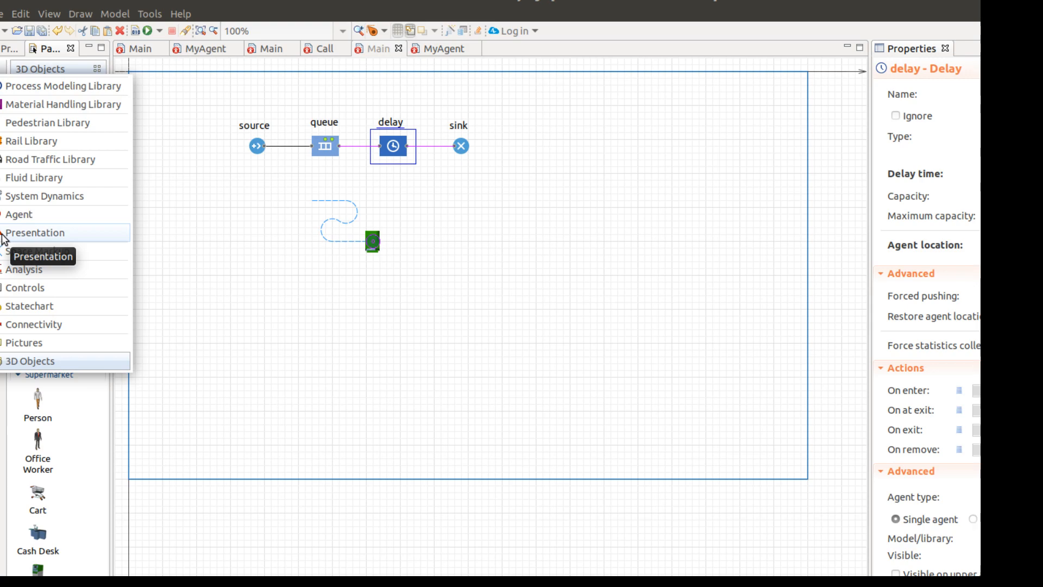
{"action": "left_click", "coordinate": [3, 237]}
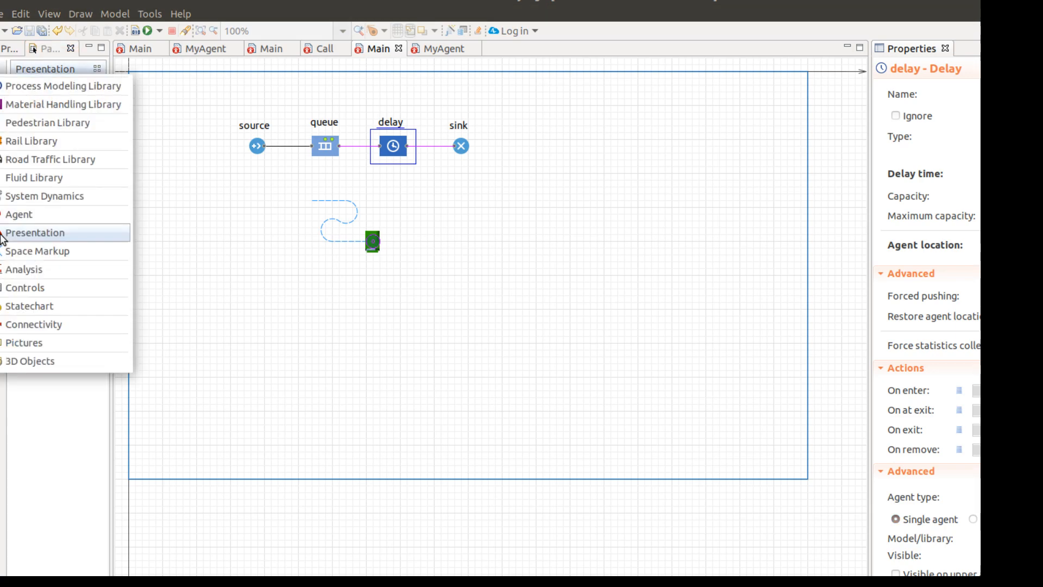
{"action": "left_click", "coordinate": [3, 237]}
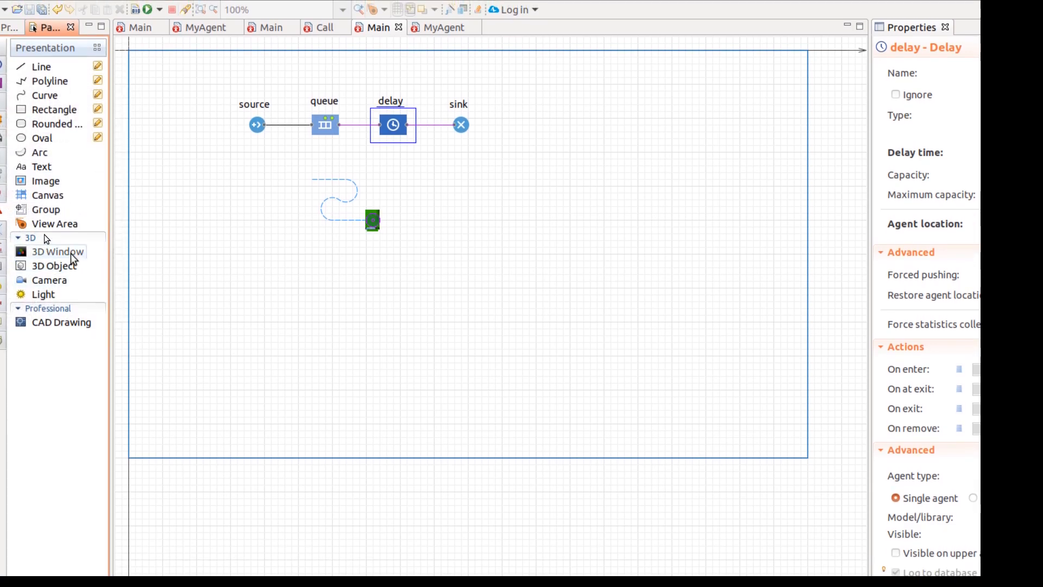
{"action": "left_click_drag", "start_coordinate": [71, 255], "coordinate": [204, 240]}
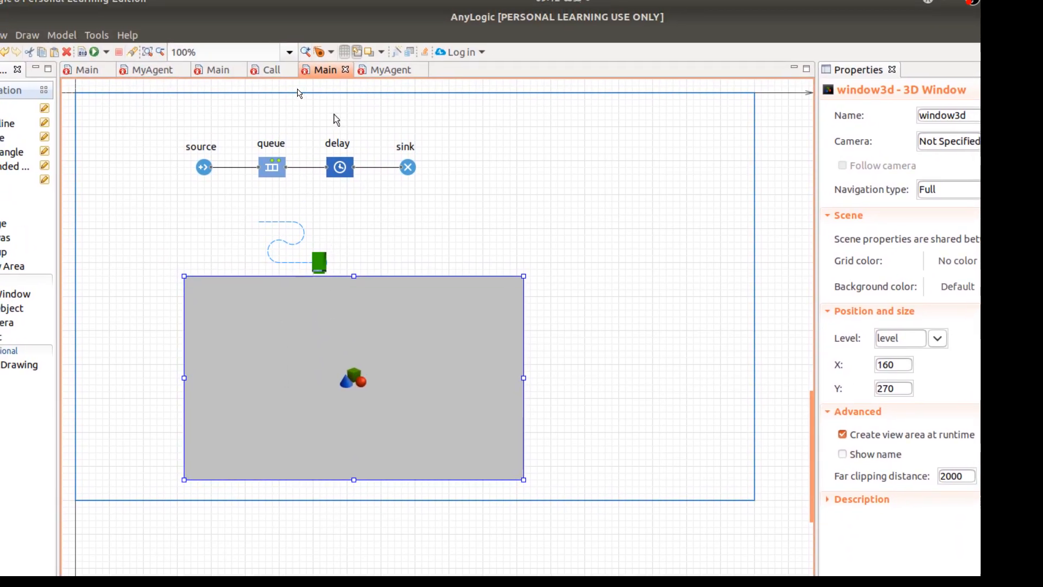
Run atm_model2 to watch the agents queue at the ATM in the 3D window, and close the simulation
{"action": "left_click", "coordinate": [159, 52]}
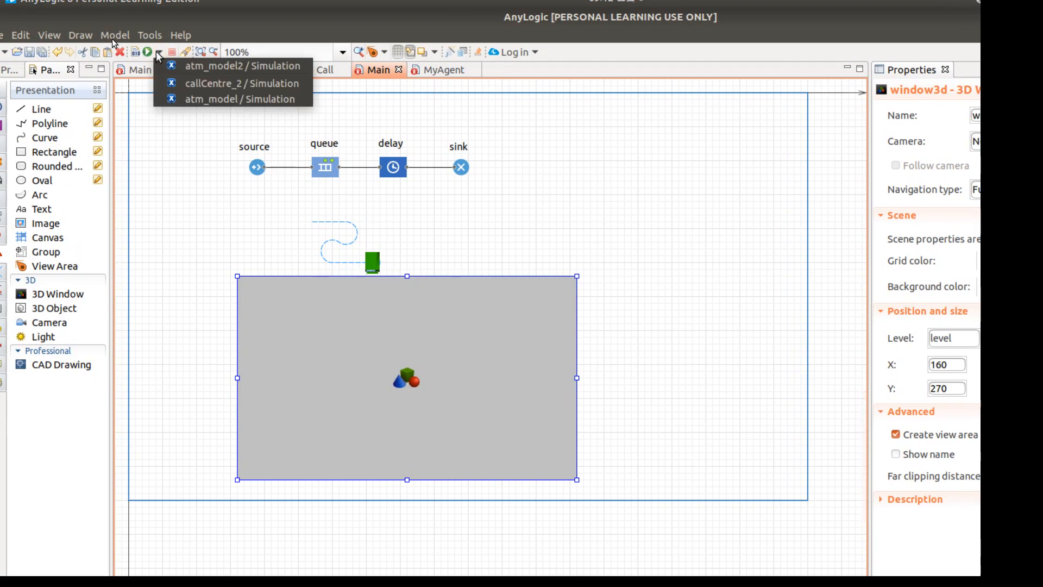
{"action": "left_click", "coordinate": [242, 66]}
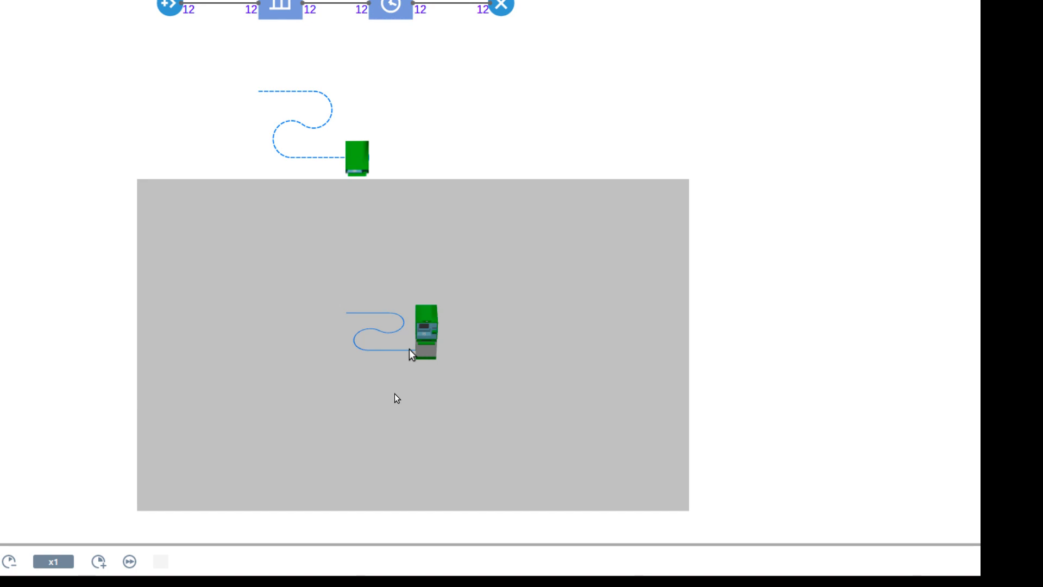
{"action": "scroll", "coordinate": [396, 398], "scroll_direction": "up", "scroll_amount": 2}
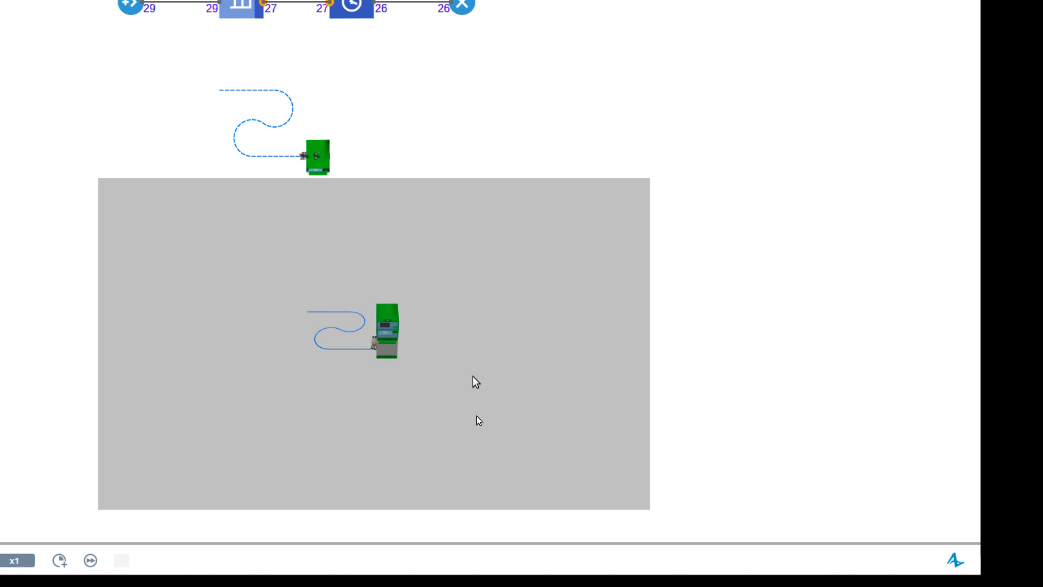
{"action": "key", "text": "super"}
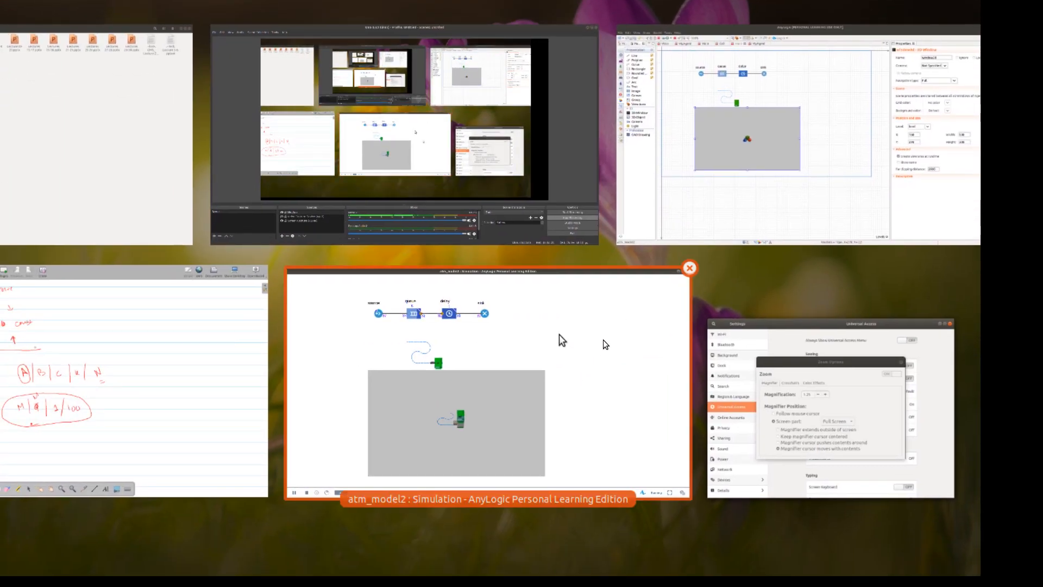
{"action": "left_click", "coordinate": [561, 336]}
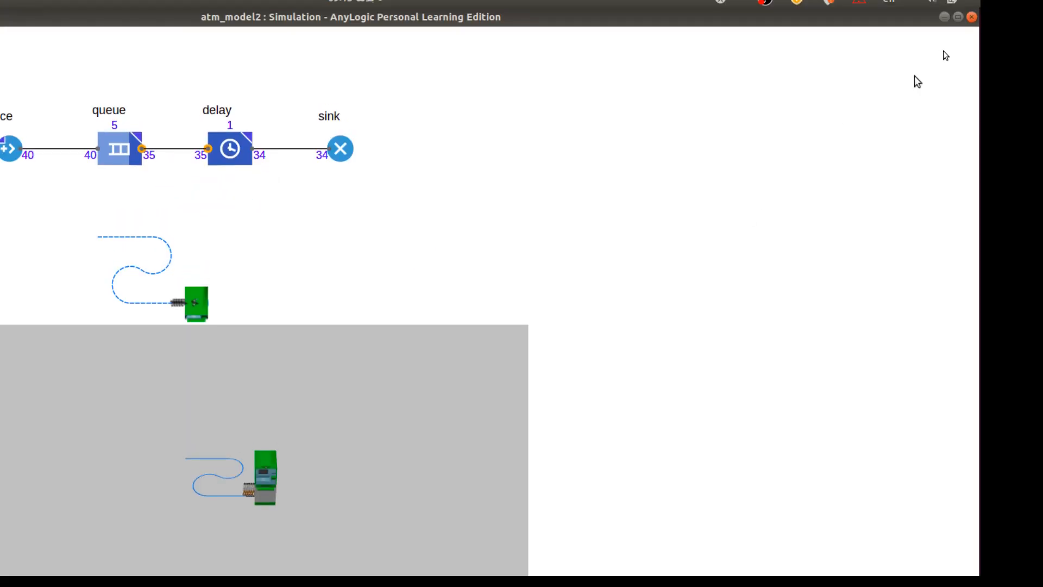
{"action": "left_click", "coordinate": [971, 18]}
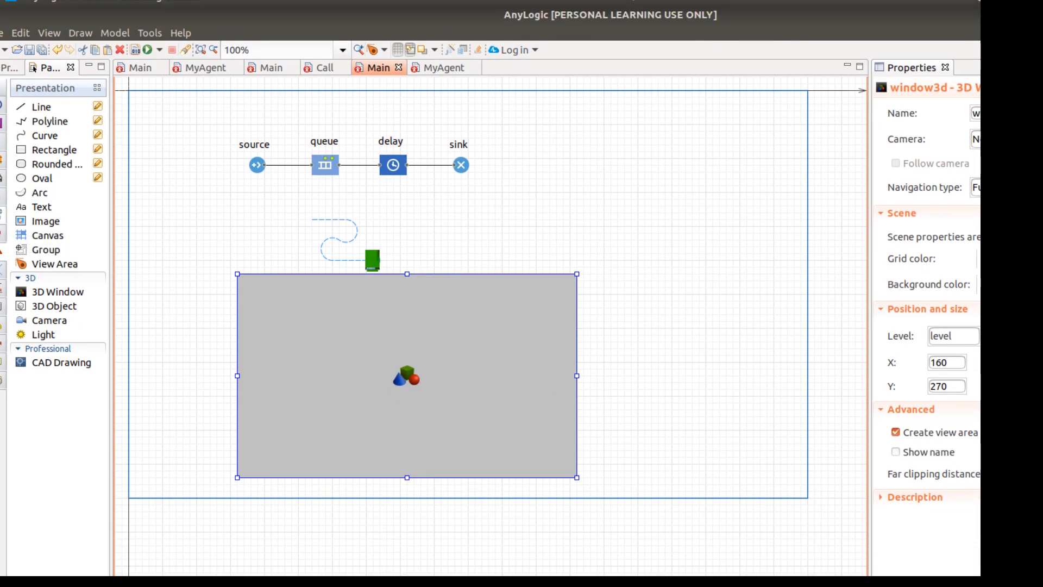
Add a Time Plot beside the 3D window on Main and set its data value to queue.size()
{"action": "mouse_move", "coordinate": [1, 295]}
{"action": "left_click", "coordinate": [1, 251]}
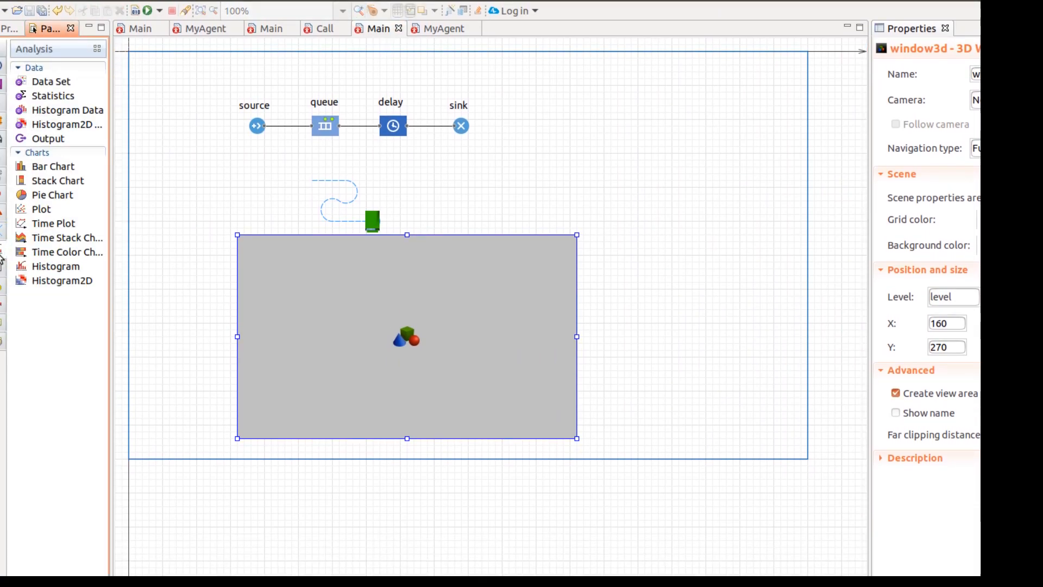
{"action": "left_click_drag", "start_coordinate": [54, 244], "coordinate": [611, 230]}
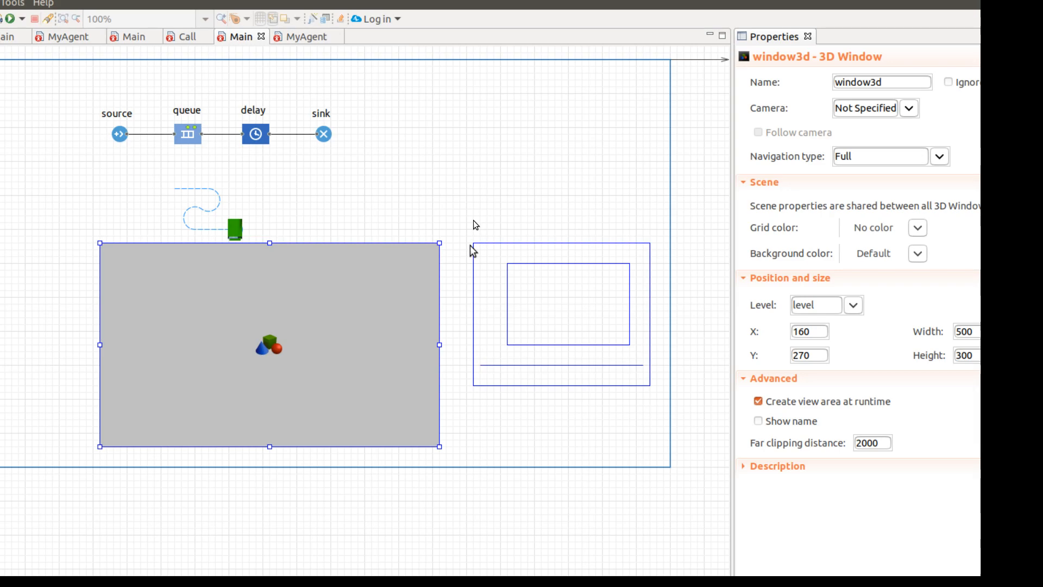
{"action": "left_click_drag", "start_coordinate": [472, 250], "coordinate": [473, 251]}
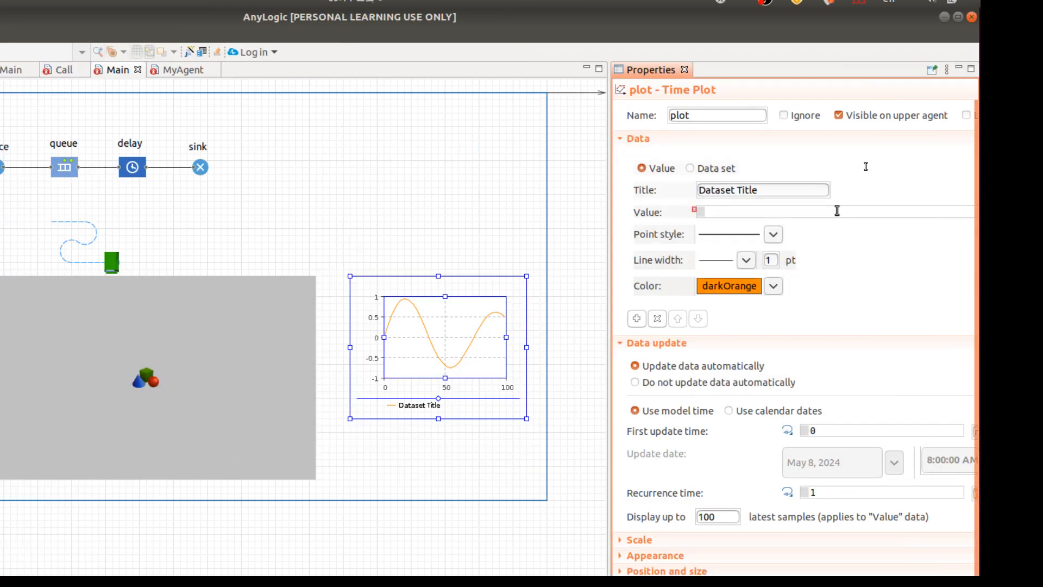
{"action": "left_click", "coordinate": [837, 211]}
{"action": "type", "text": "que"}
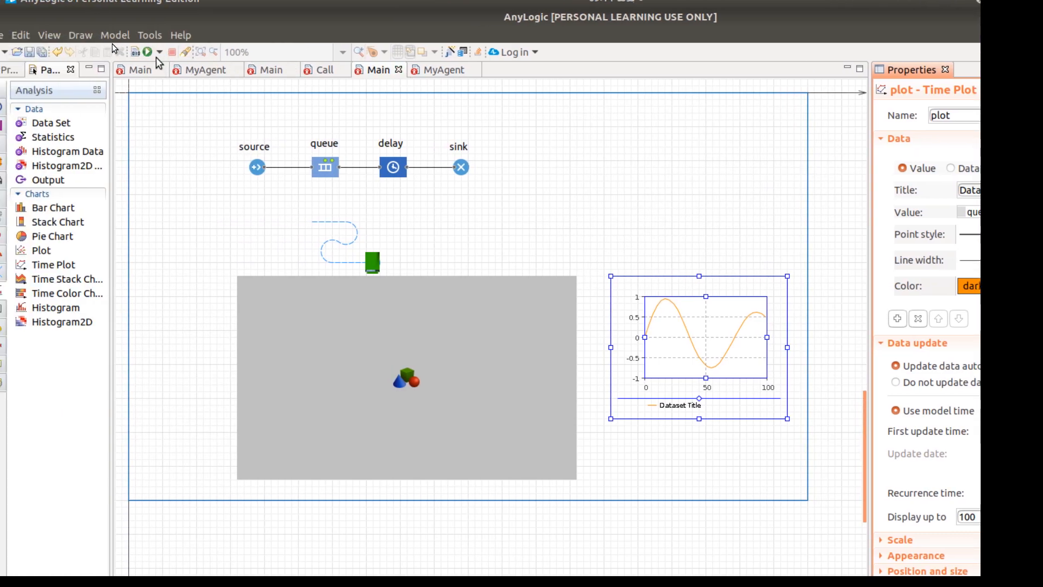
Run atm_model2 to watch the queue size on the time plot, and close the simulation
{"action": "left_click", "coordinate": [158, 52]}
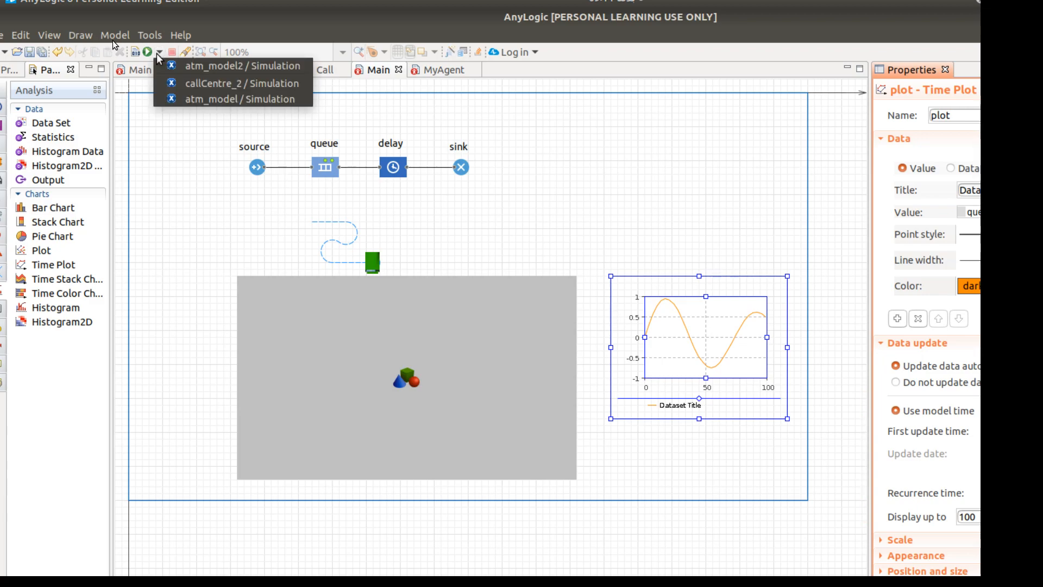
{"action": "left_click", "coordinate": [182, 69]}
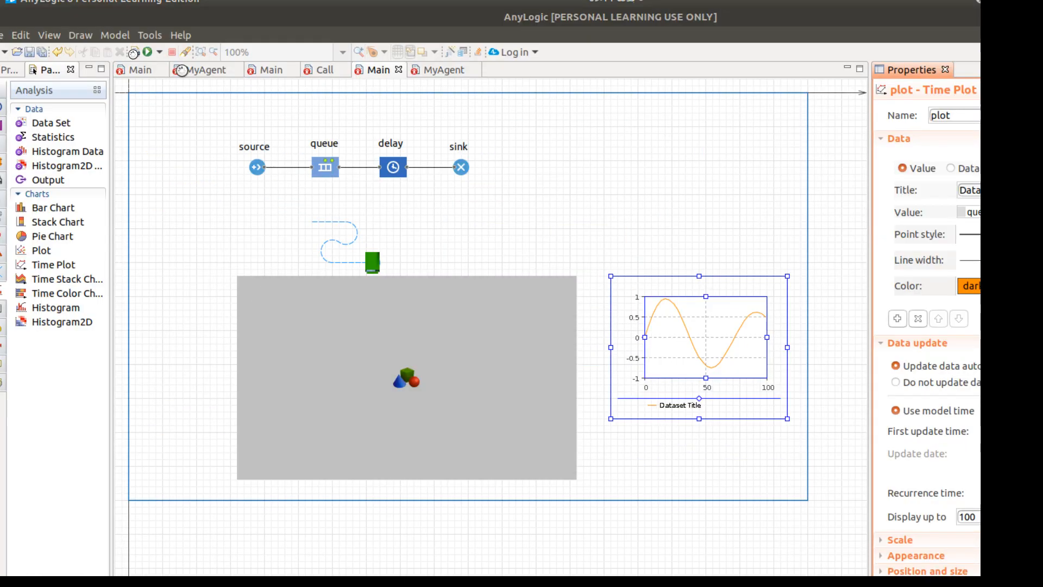
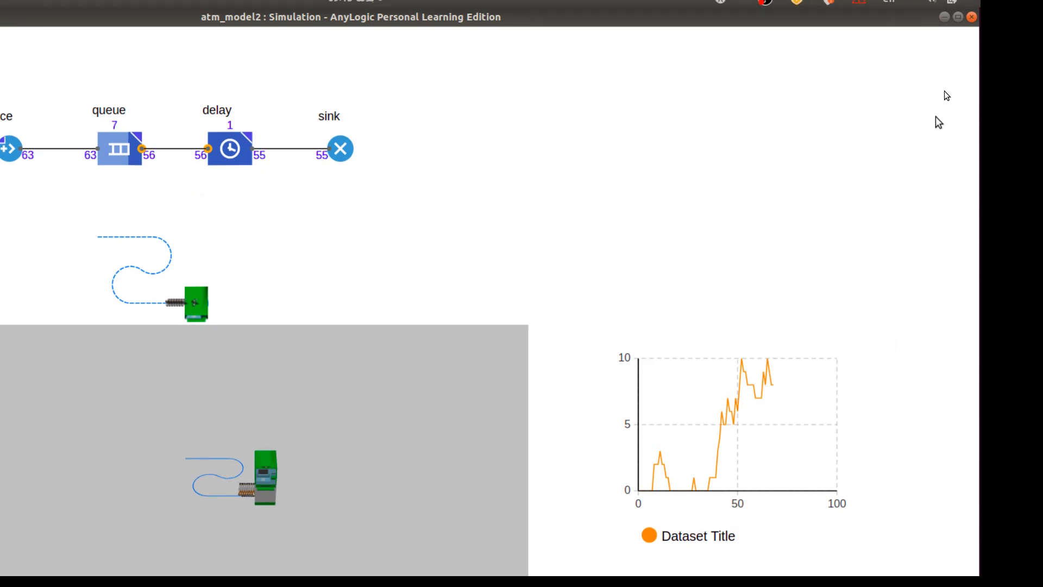
{"action": "left_click", "coordinate": [972, 15]}
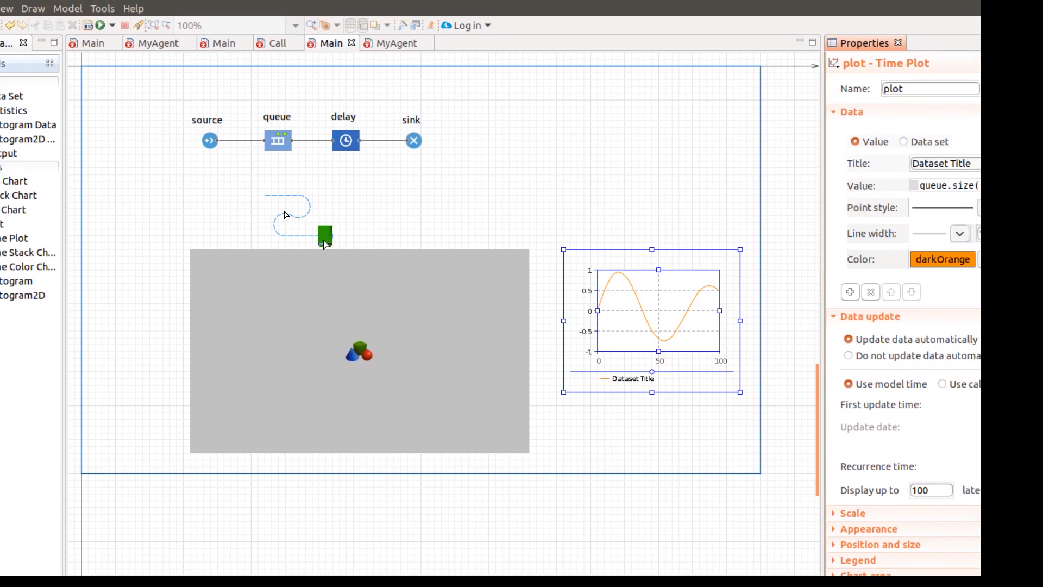
Delete the path, the ATM object and the 3D window from Main together
{"action": "left_click", "coordinate": [324, 245]}
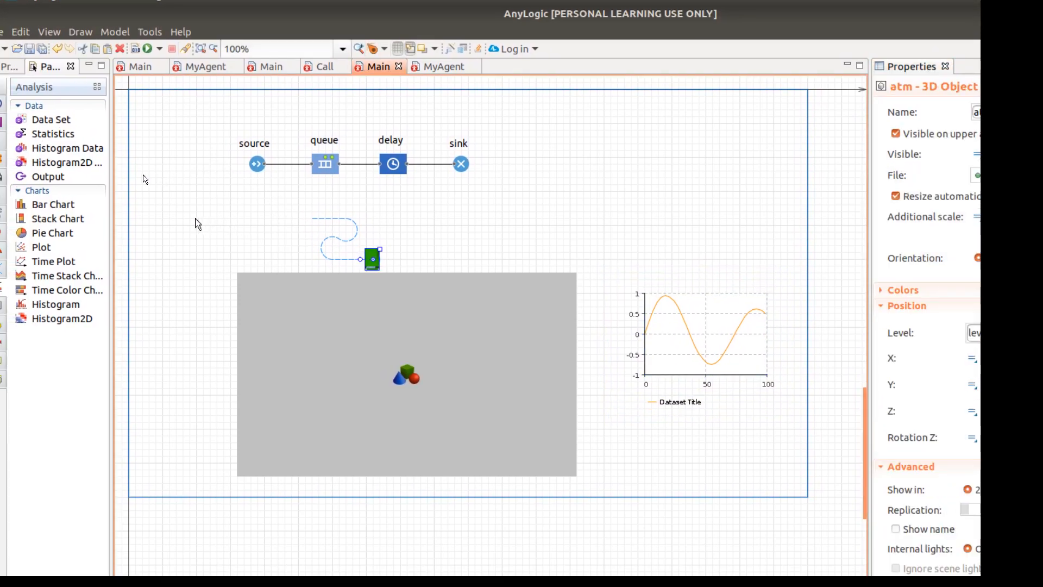
{"action": "left_click_drag", "start_coordinate": [132, 189], "coordinate": [221, 332]}
{"action": "left_click_drag", "start_coordinate": [260, 284], "coordinate": [598, 414]}
{"action": "left_click_drag", "start_coordinate": [469, 346], "coordinate": [470, 348]}
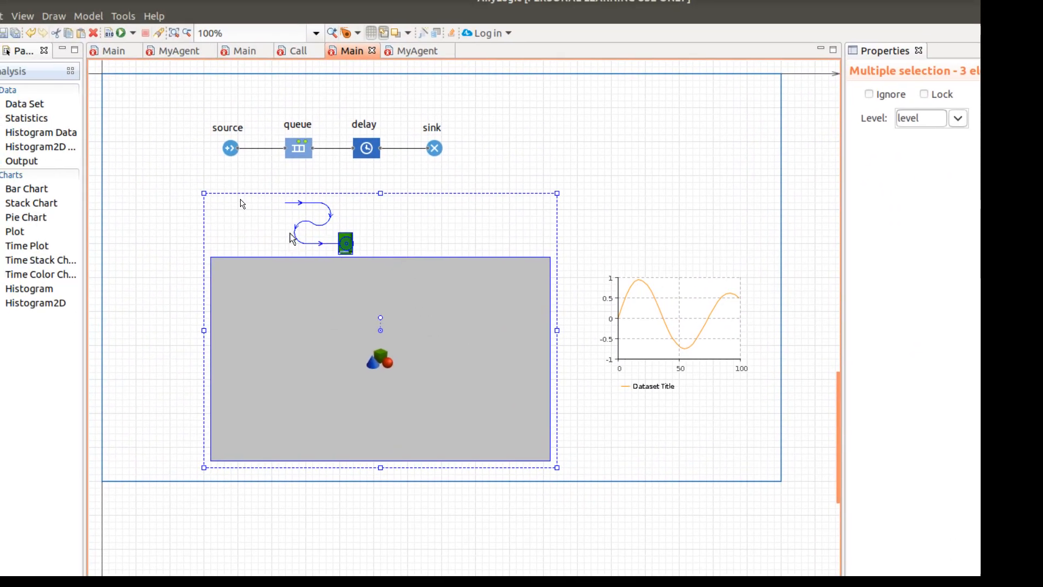
{"action": "key", "text": "Delete"}
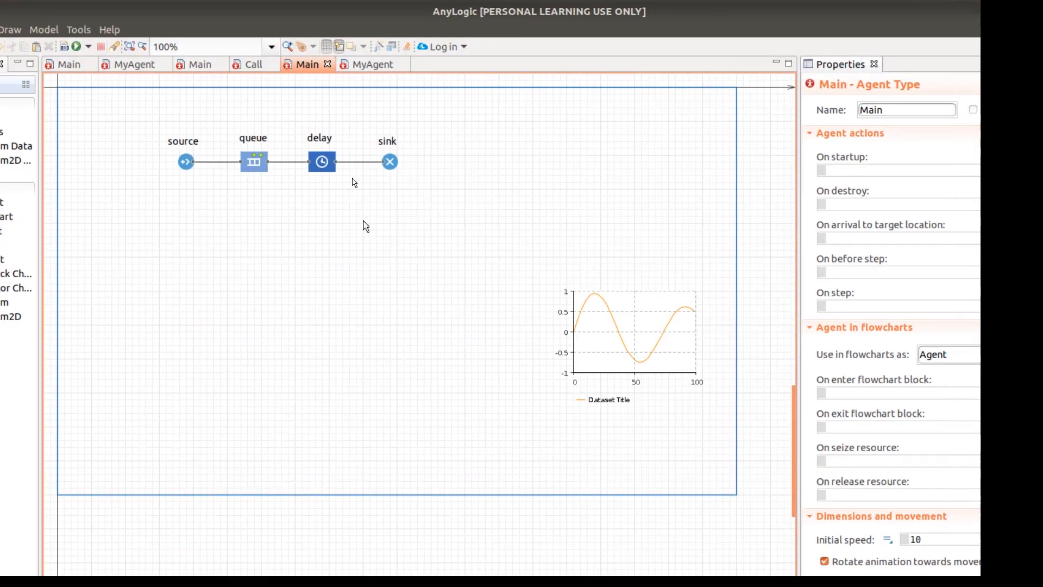
Rename the source block as callsArrival
{"action": "left_click", "coordinate": [185, 161]}
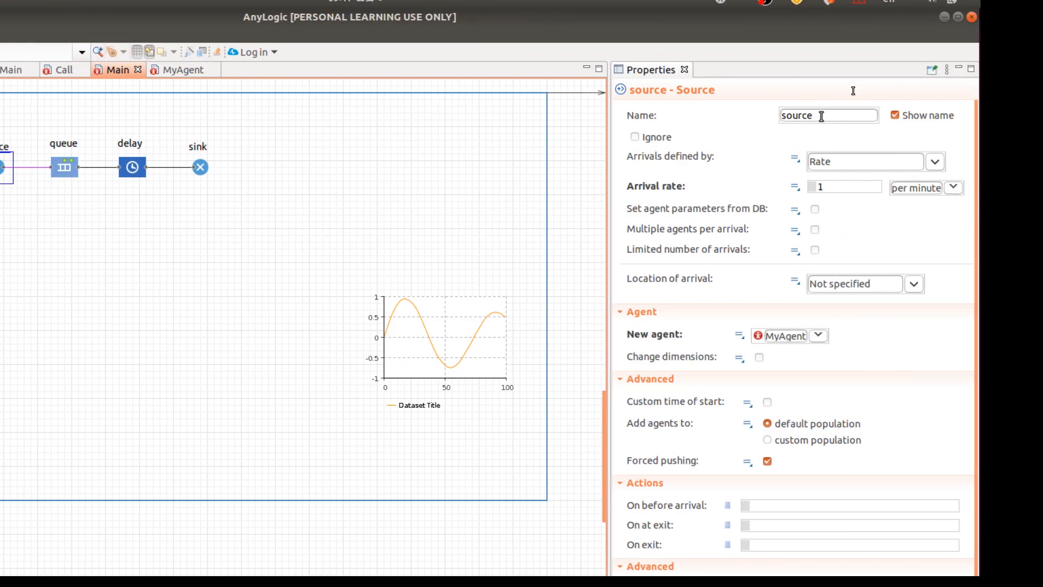
{"action": "left_click", "coordinate": [822, 116]}
{"action": "key", "text": "BackSpace"}
{"action": "key", "text": "BackSpace"}
{"action": "key", "text": "BackSpace"}
{"action": "key", "text": "BackSpace"}
{"action": "key", "text": "BackSpace"}
{"action": "key", "text": "BackSpace"}
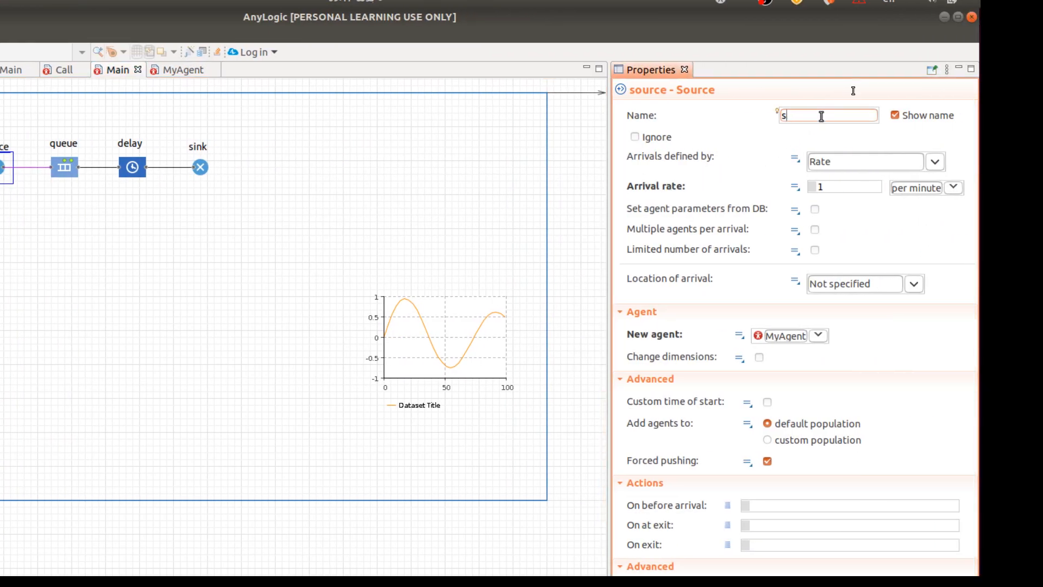
{"action": "type", "text": "callsArrival"}
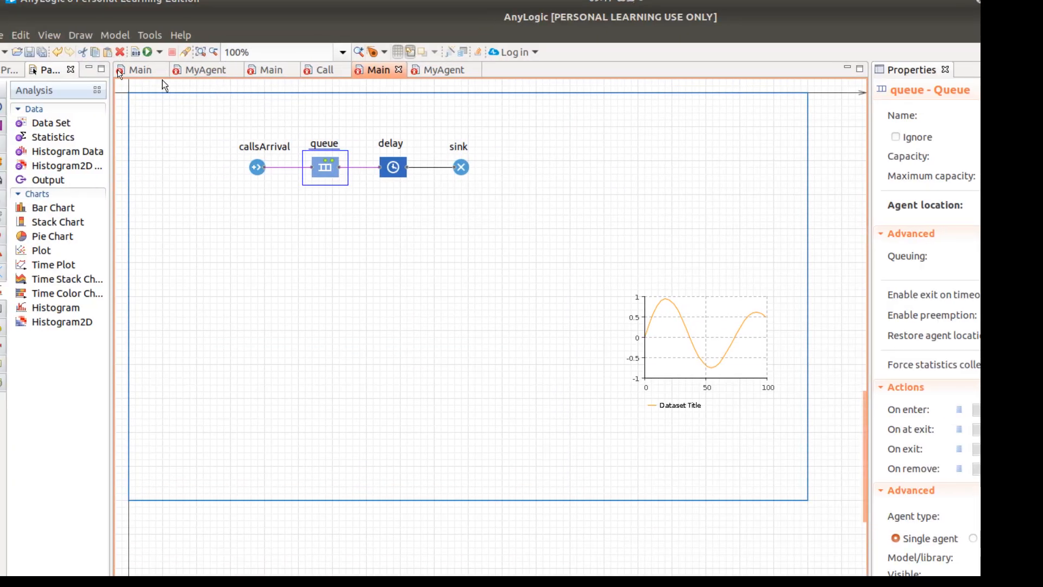
Create a new agent type named Call from scratch, as an agent type only and with no animation
{"action": "left_click", "coordinate": [254, 173]}
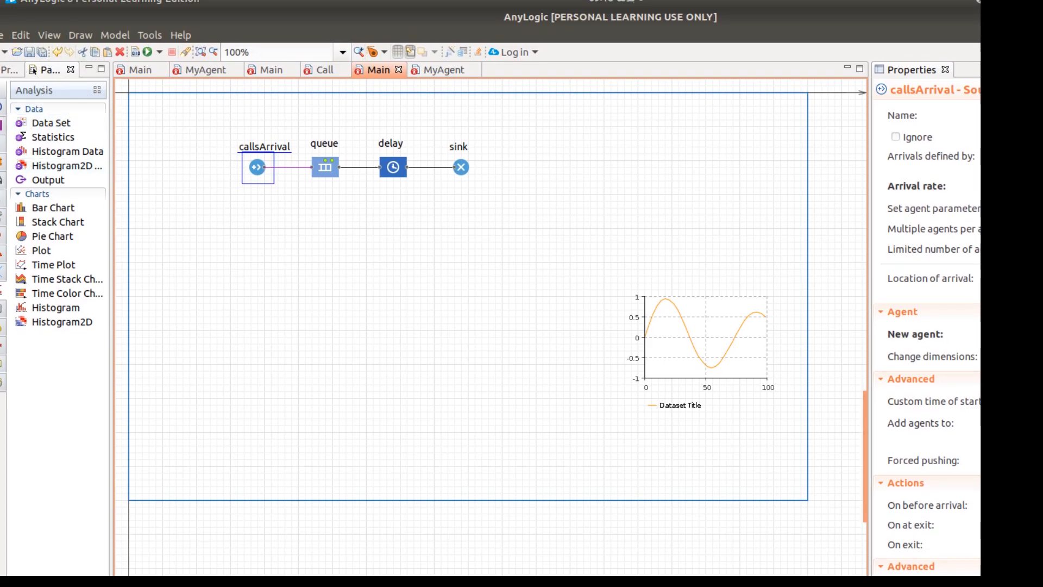
{"action": "left_click", "coordinate": [1, 225]}
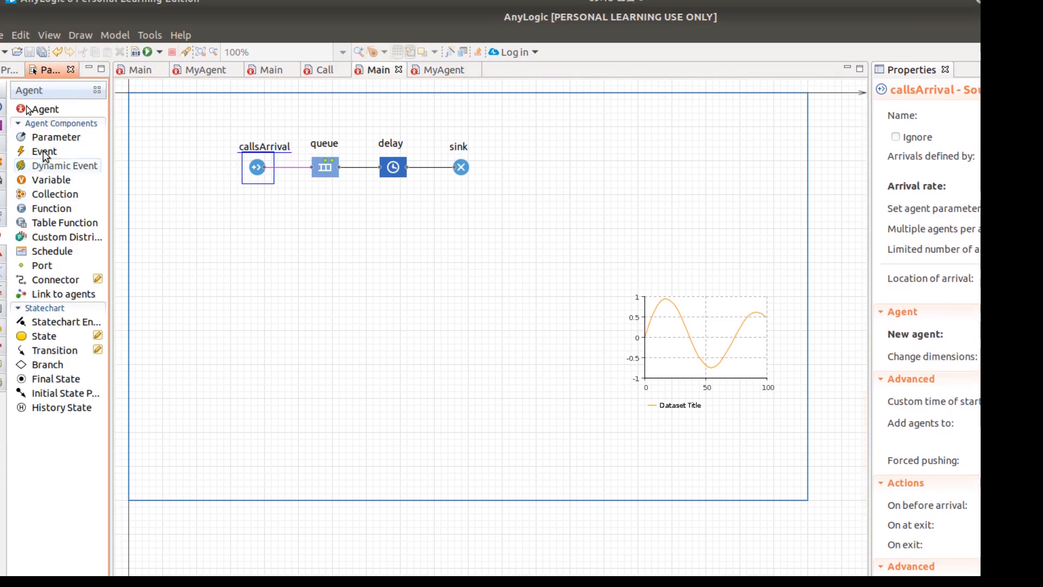
{"action": "left_click", "coordinate": [53, 111]}
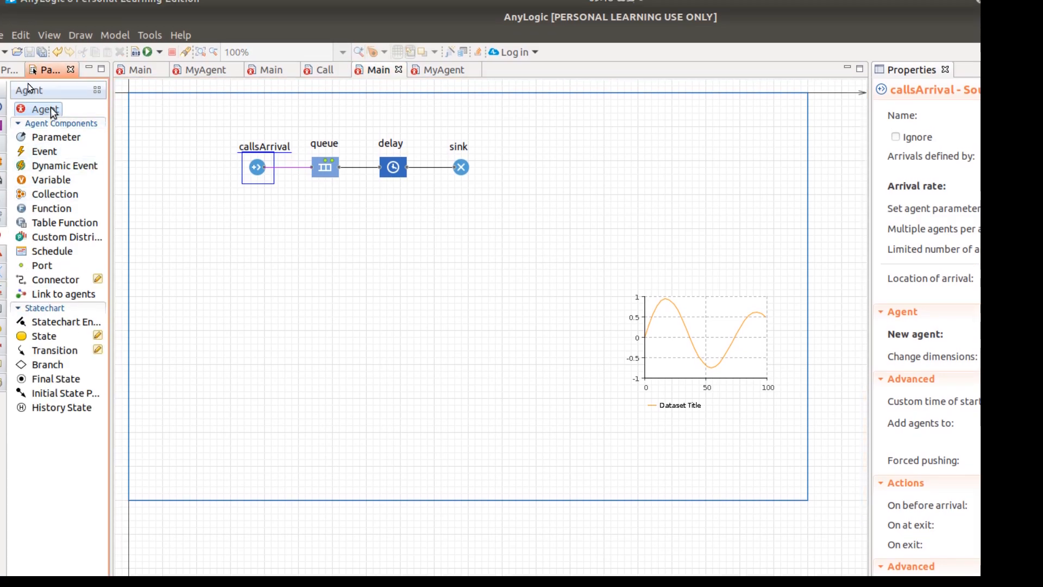
{"action": "left_click_drag", "start_coordinate": [53, 111], "coordinate": [176, 121]}
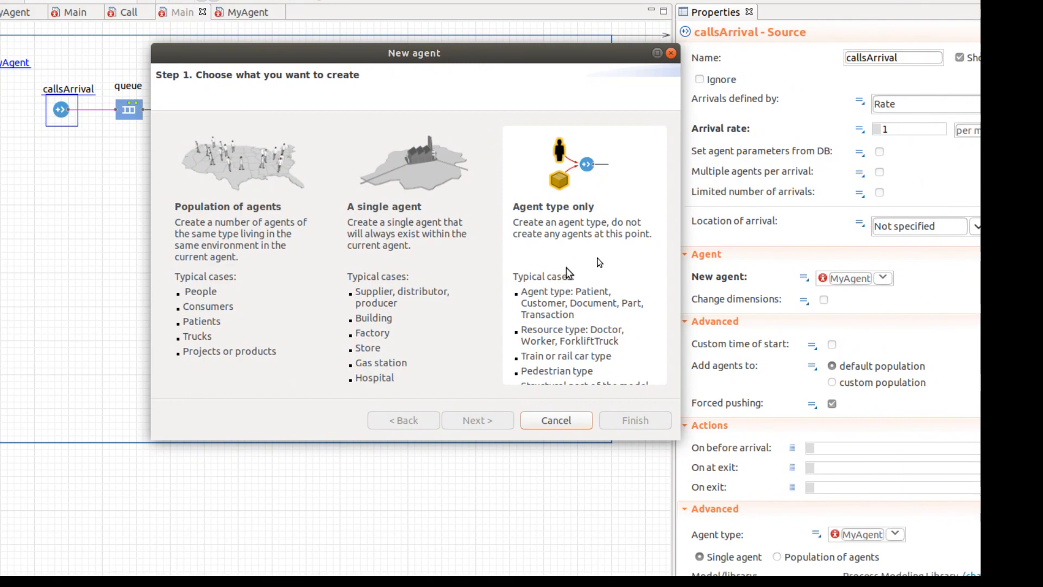
{"action": "double_click", "coordinate": [567, 271]}
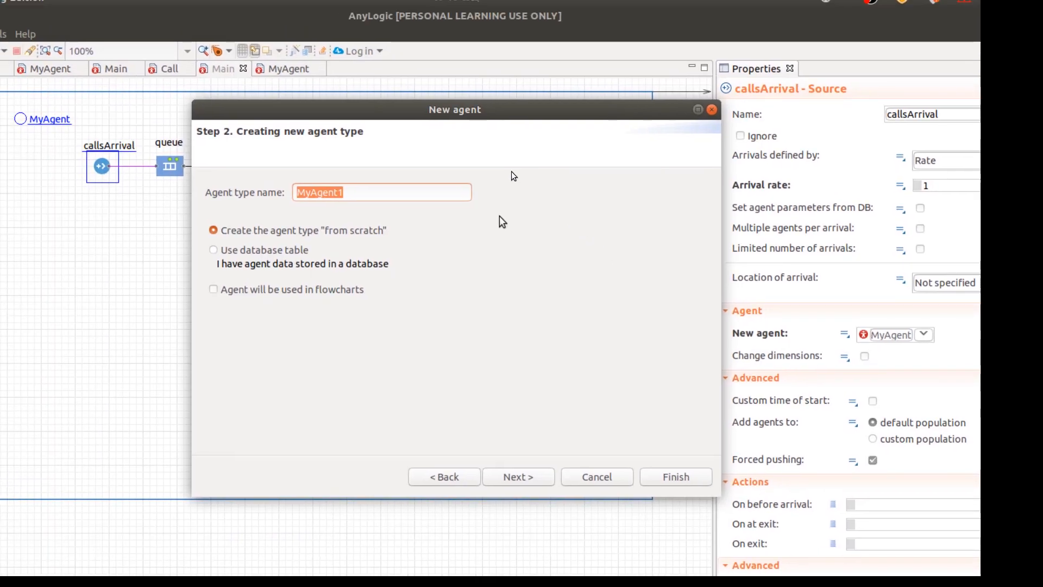
{"action": "key", "text": "BackSpace"}
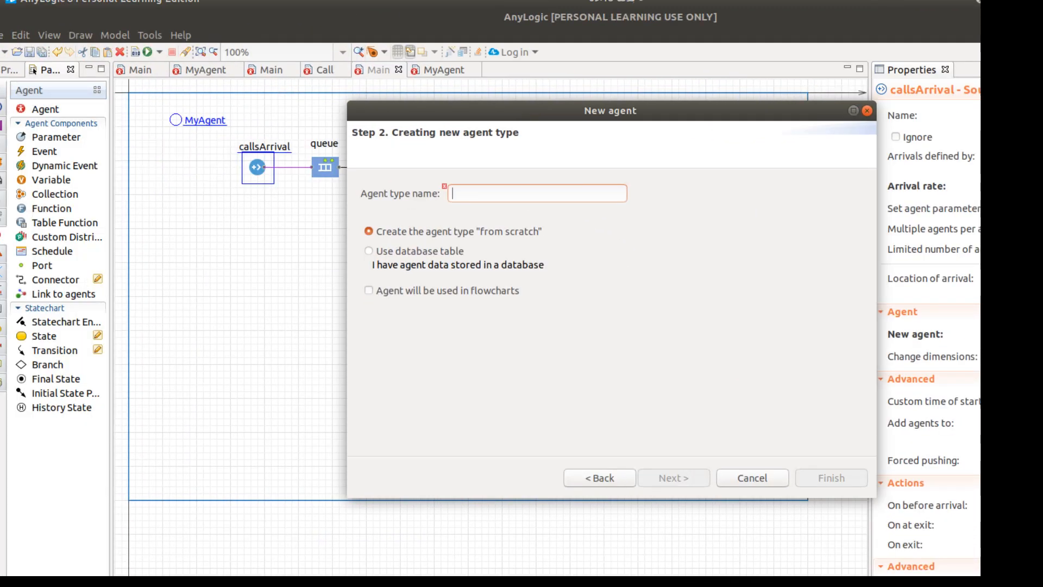
{"action": "type", "text": "Ca"}
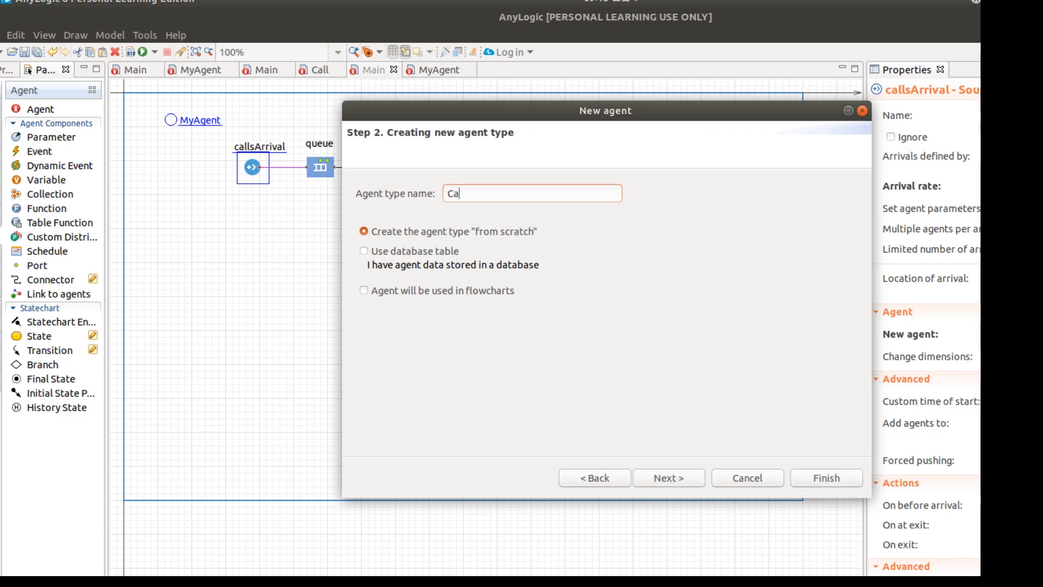
{"action": "type", "text": "ll"}
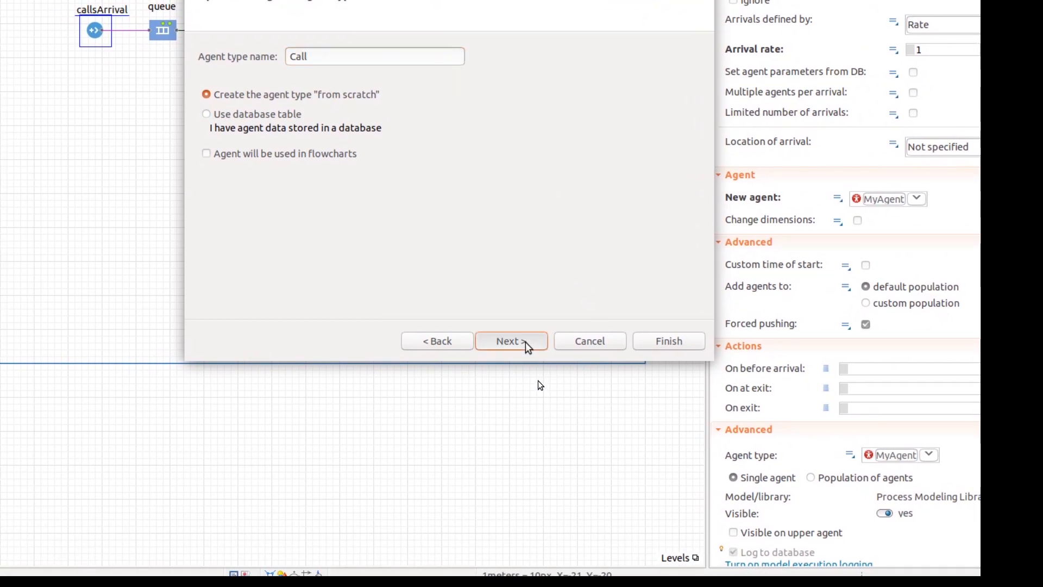
{"action": "left_click", "coordinate": [525, 343]}
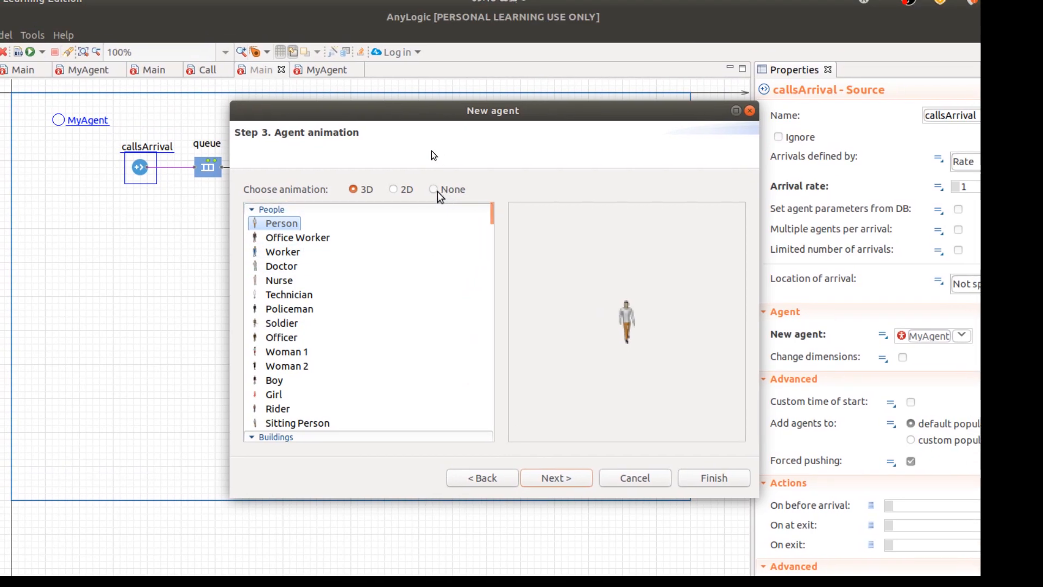
{"action": "left_click", "coordinate": [438, 191]}
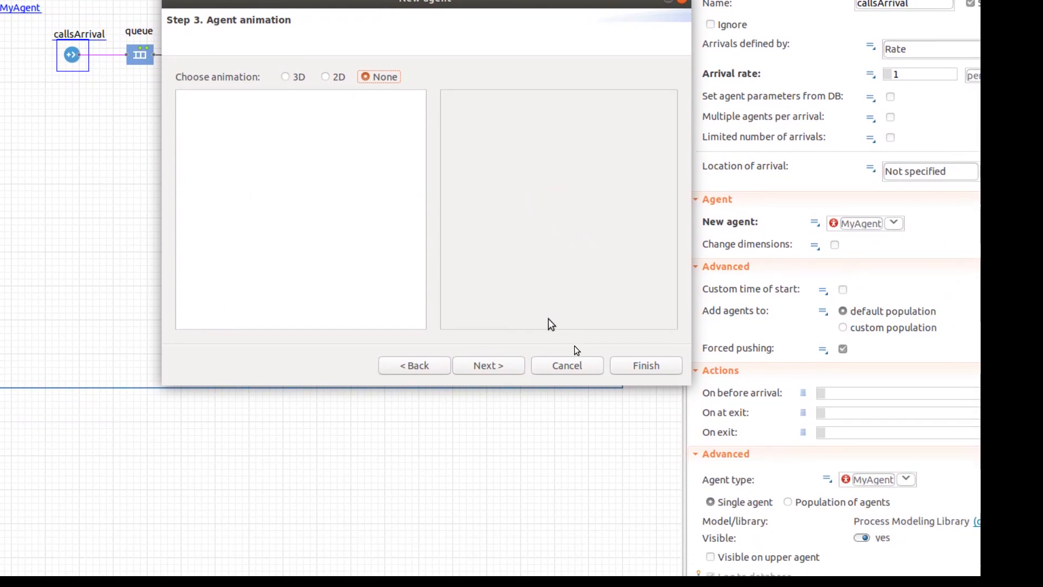
{"action": "left_click", "coordinate": [605, 342]}
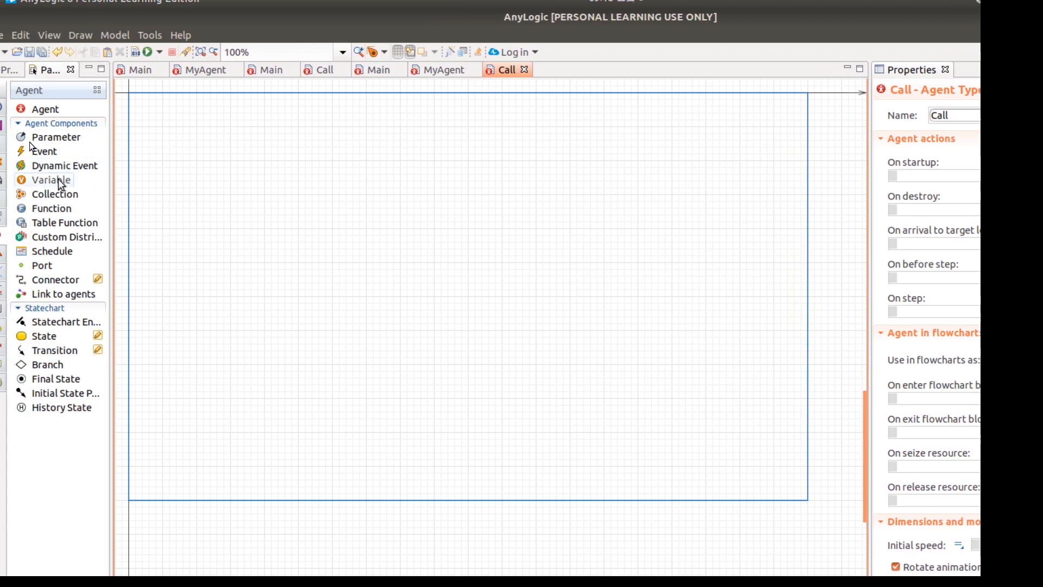
Add a variable named isPremium to the Call agent type
{"action": "left_click_drag", "start_coordinate": [59, 180], "coordinate": [297, 156]}
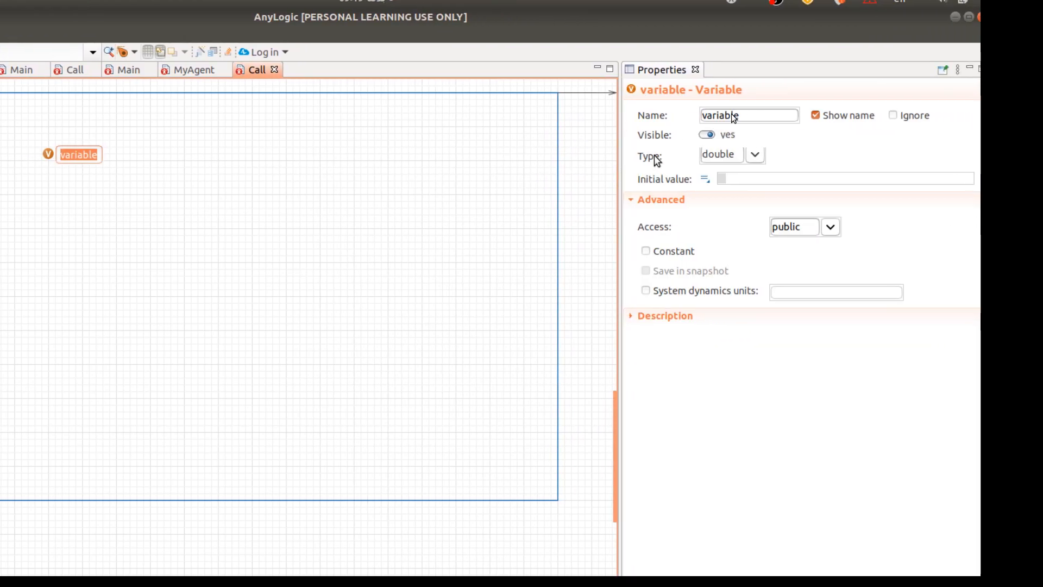
{"action": "left_click", "coordinate": [748, 117]}
{"action": "key", "text": "BackSpace"}
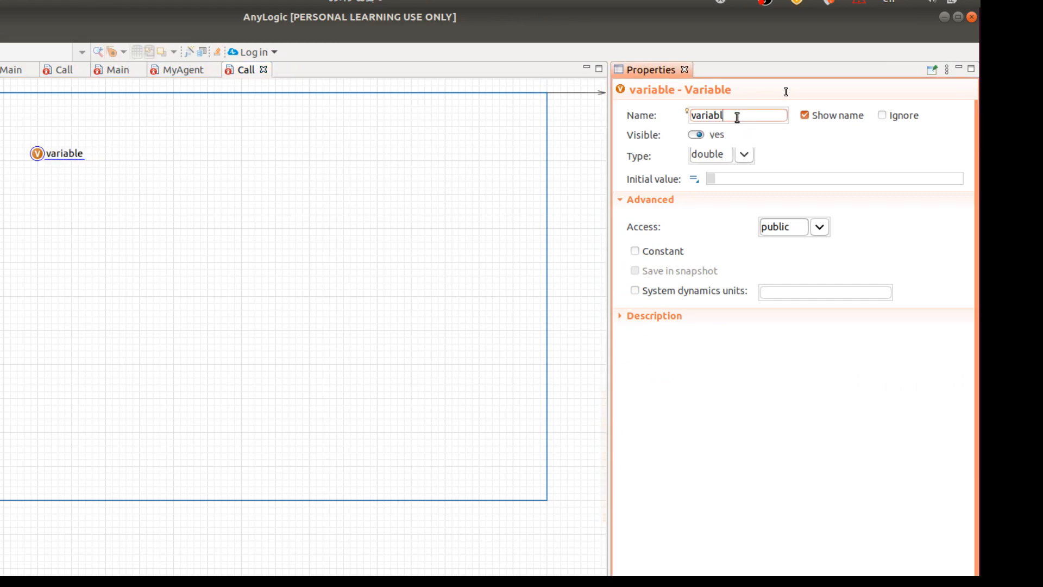
{"action": "key", "text": "BackSpace"}
{"action": "key", "text": "BackSpace"}
{"action": "key", "text": "BackSpace"}
{"action": "key", "text": "BackSpace"}
{"action": "key", "text": "BackSpace"}
{"action": "key", "text": "BackSpace"}
{"action": "key", "text": "BackSpace"}
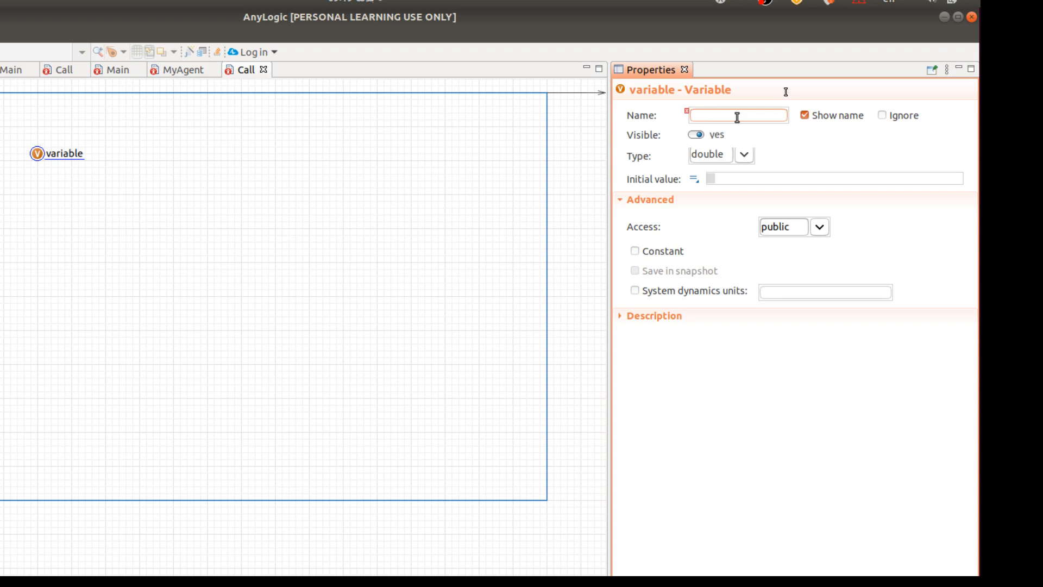
{"action": "type", "text": "is"}
{"action": "type", "text": "Premium"}
Set the type of the isPremium variable to boolean
{"action": "left_click", "coordinate": [746, 157]}
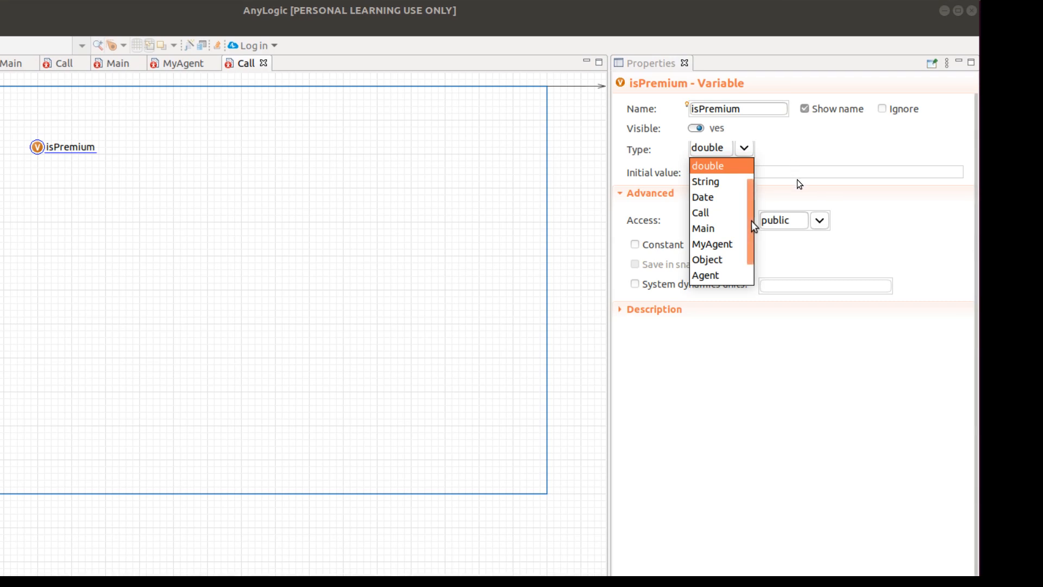
{"action": "scroll", "coordinate": [752, 225], "scroll_direction": "up", "scroll_amount": 1}
{"action": "left_click", "coordinate": [715, 168]}
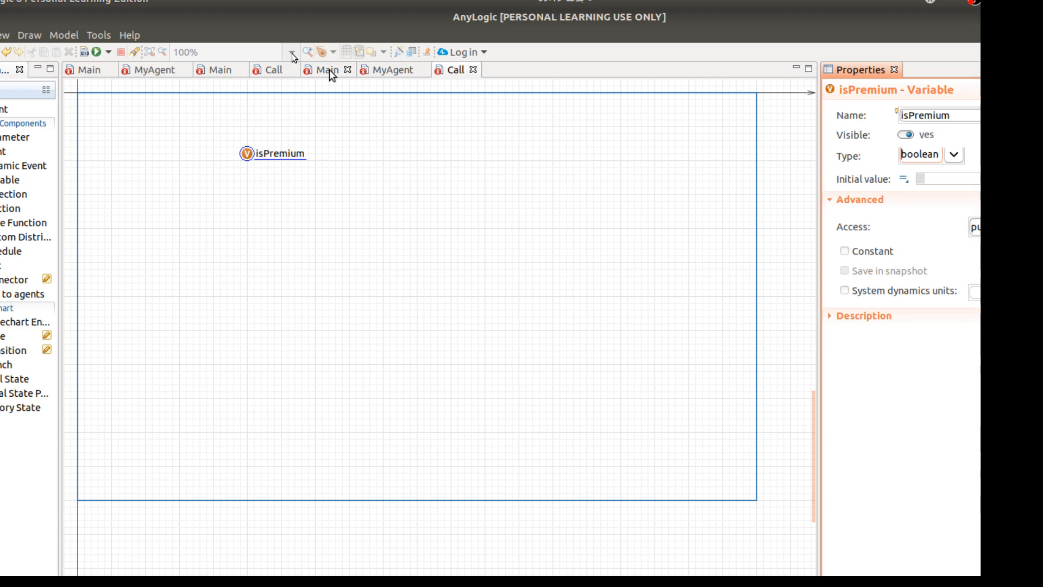
Return to atm_model2's Main, close the MyAgent editor, and set the callsArrival source's new agent to Call
{"action": "left_click", "coordinate": [329, 70]}
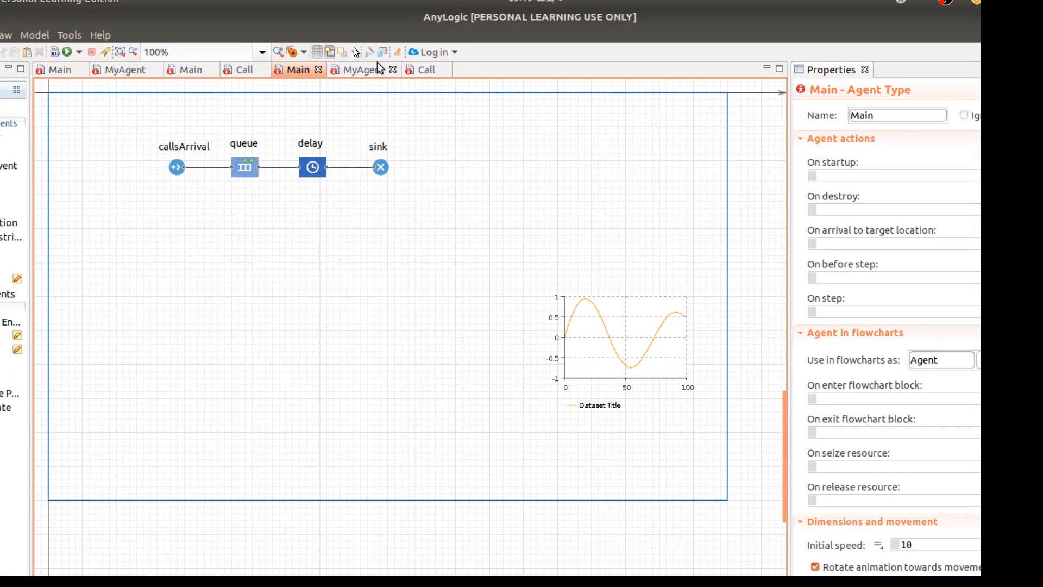
{"action": "left_click", "coordinate": [393, 69]}
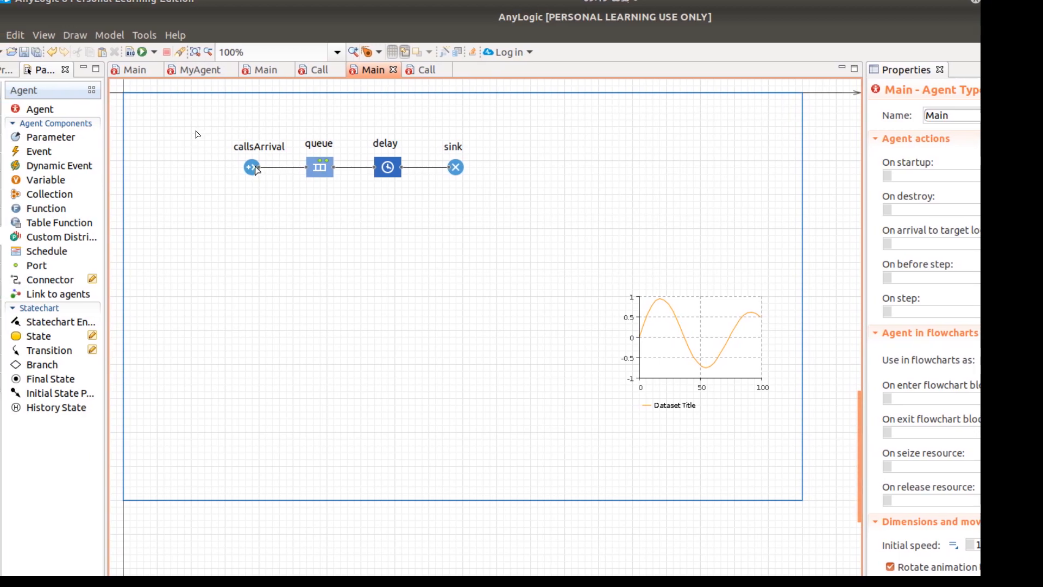
{"action": "left_click", "coordinate": [255, 167]}
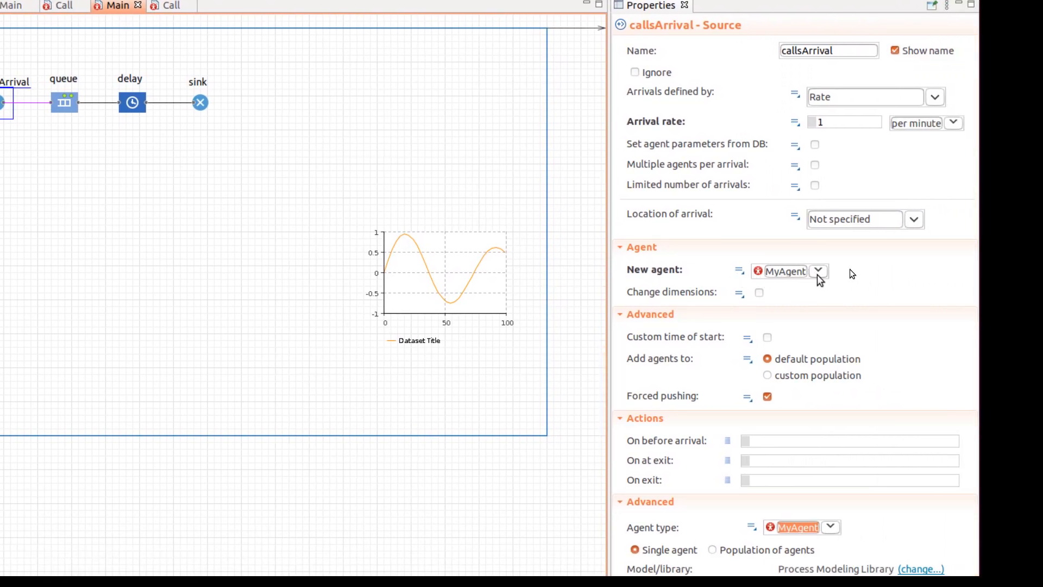
{"action": "left_click", "coordinate": [818, 271]}
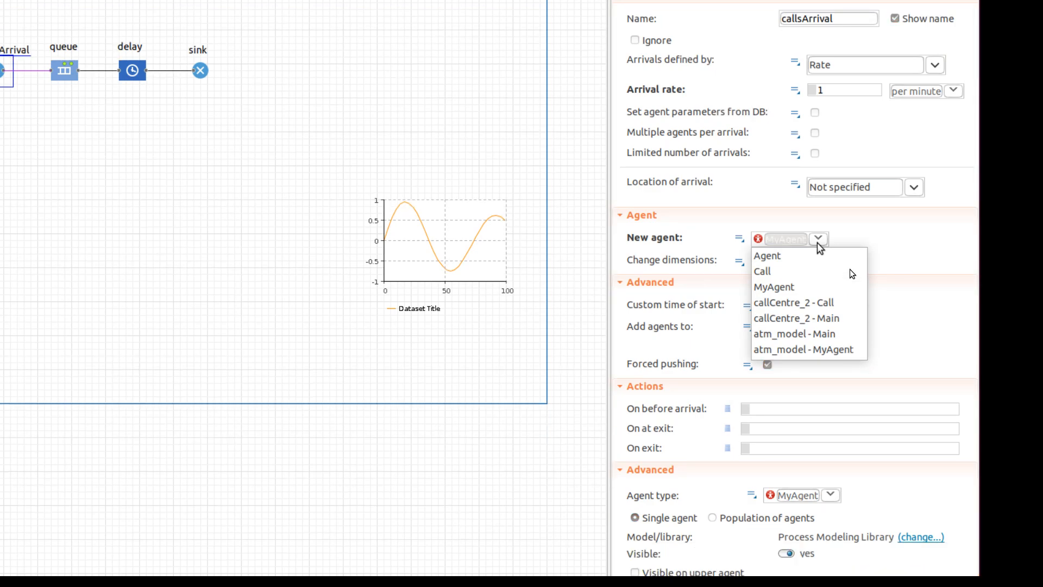
{"action": "left_click", "coordinate": [767, 270]}
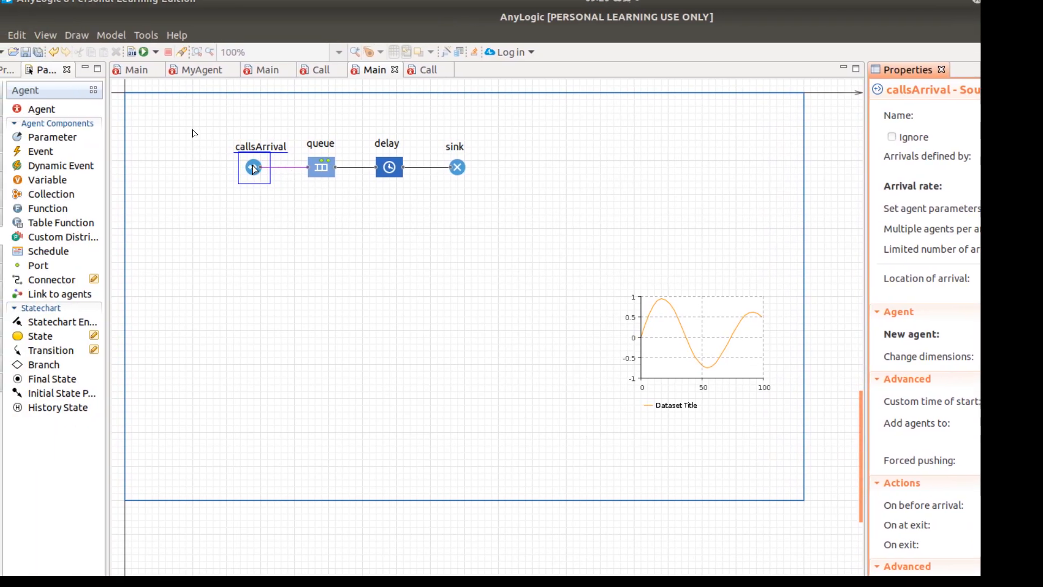
Set the callsArrival source's at-exit action to agent.isPremium=randomTrue(0.2)
{"action": "left_click", "coordinate": [255, 169]}
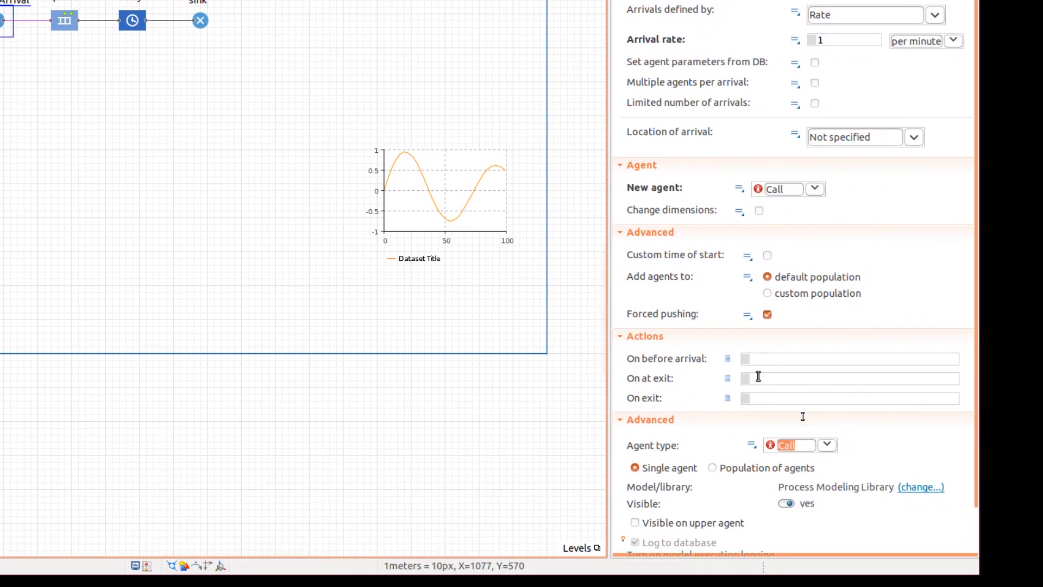
{"action": "left_click", "coordinate": [758, 379]}
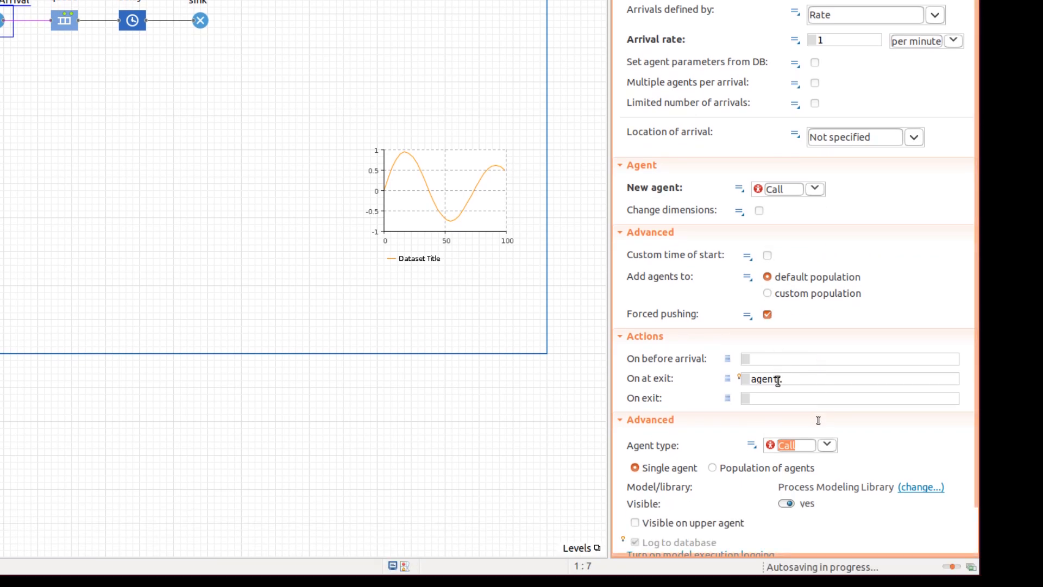
{"action": "type", "text": "isPremium=randomTrue"}
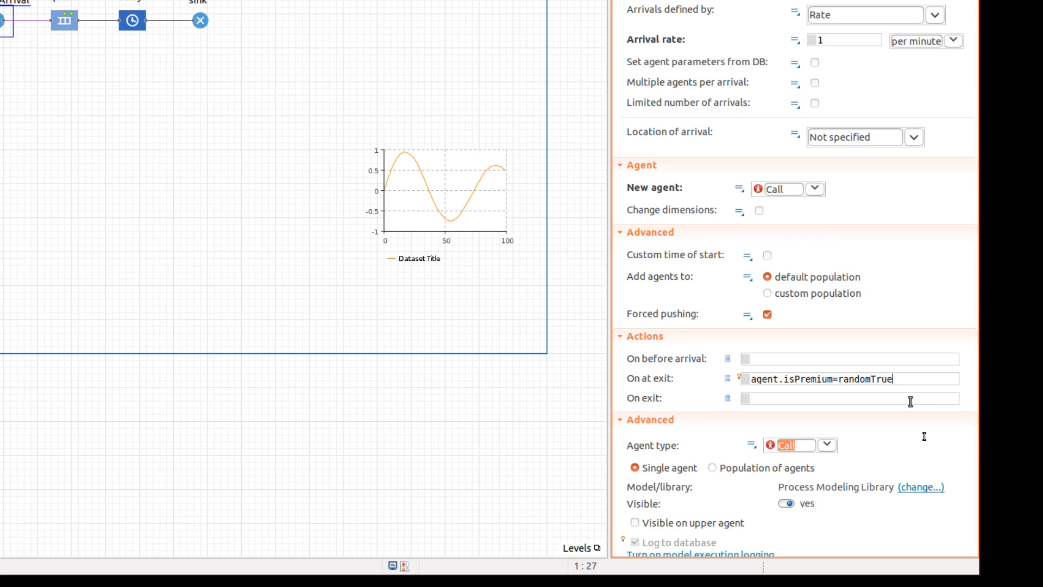
{"action": "type", "text": "()"}
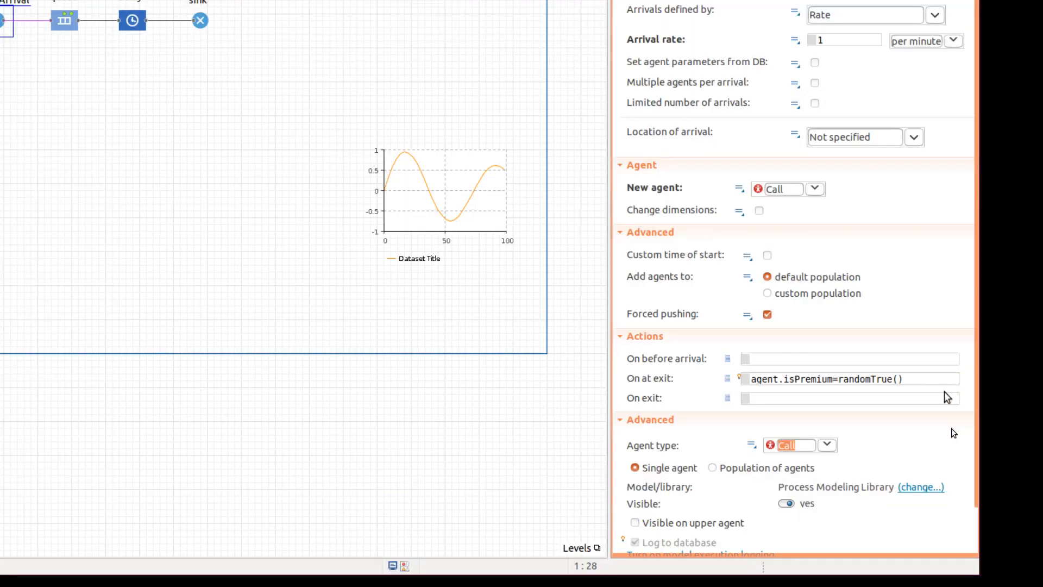
{"action": "type", "text": "0.2"}
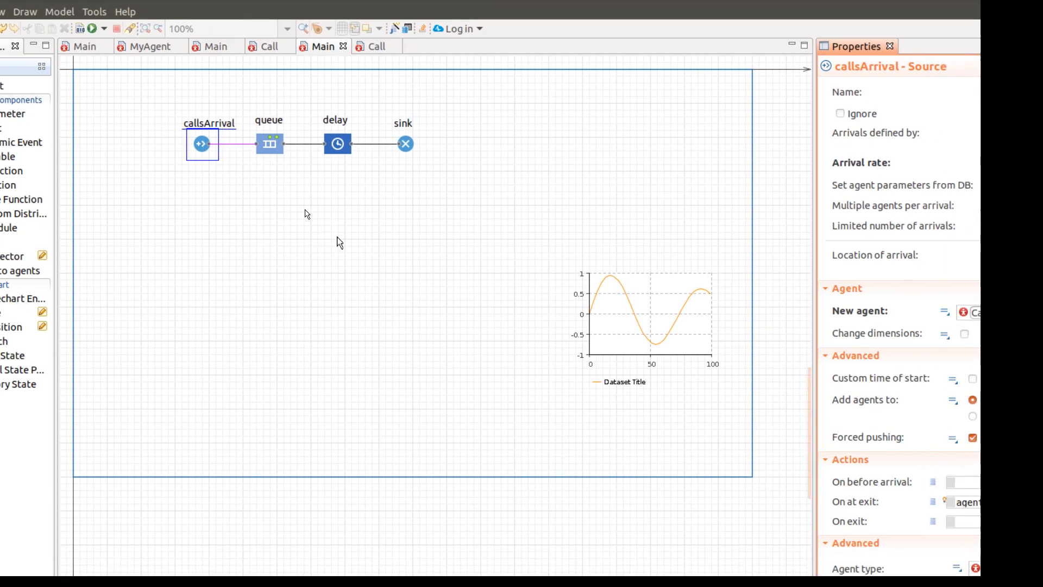
{"action": "left_click", "coordinate": [913, 380]}
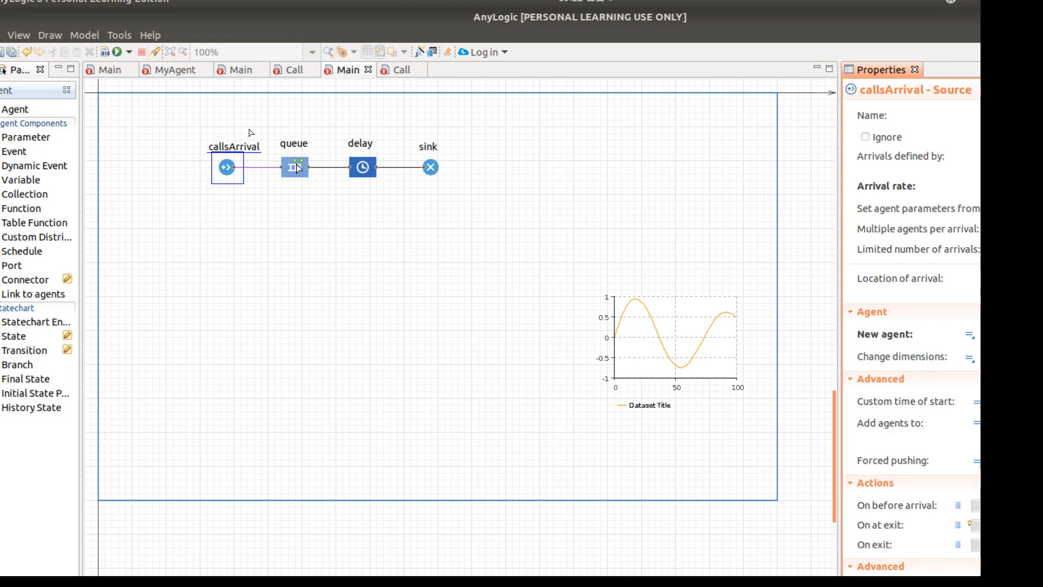
Set the queue block's queuing mode to Agent comparison
{"action": "left_click", "coordinate": [296, 167]}
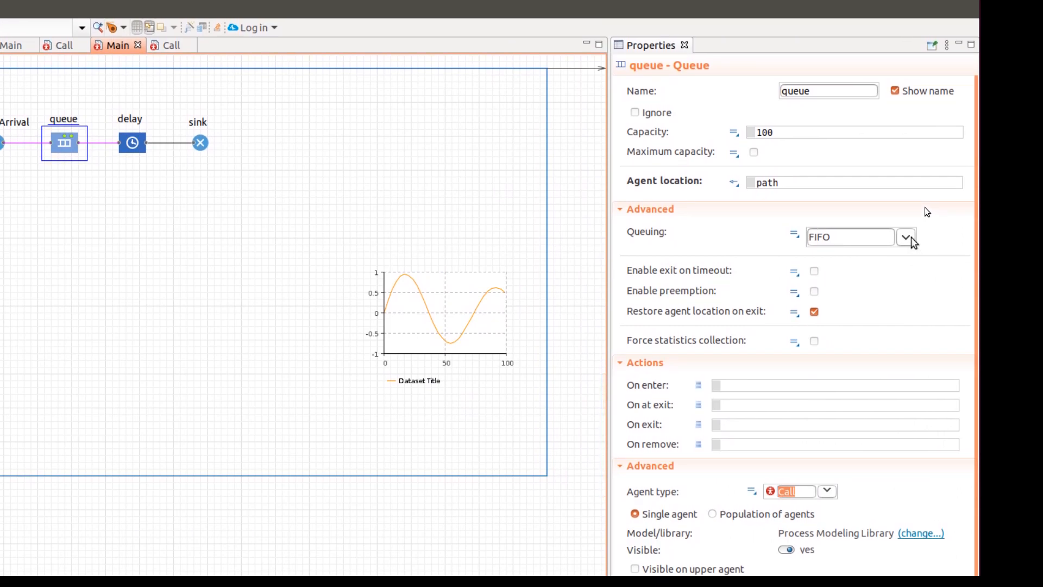
{"action": "left_click", "coordinate": [908, 238]}
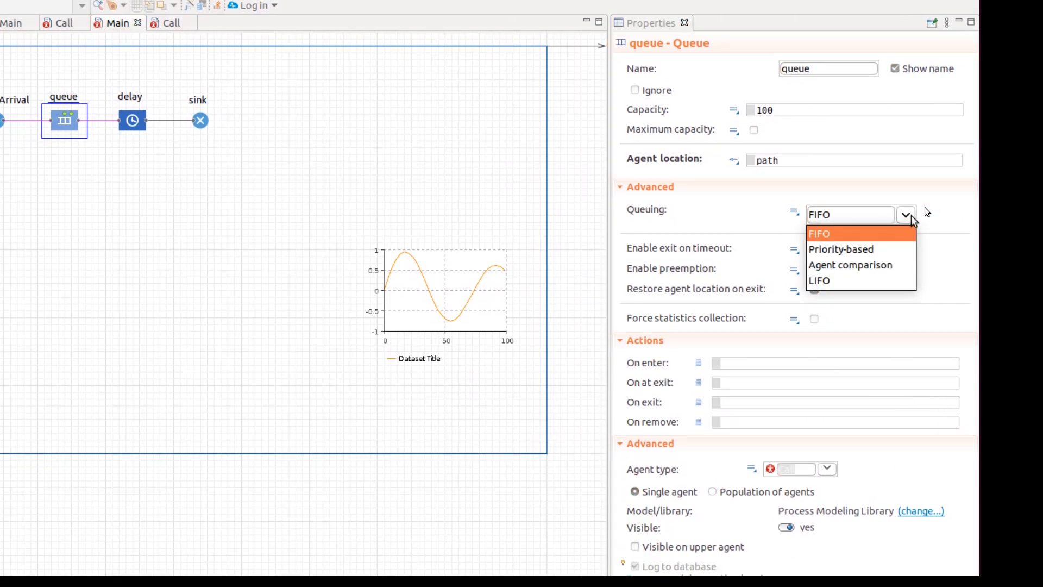
{"action": "left_click", "coordinate": [871, 263]}
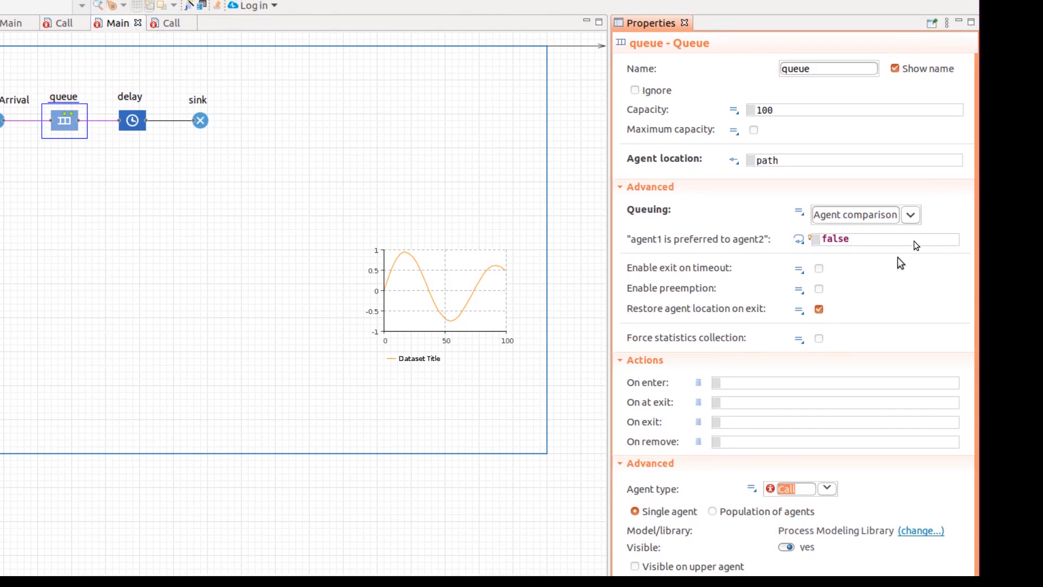
Replace the queue's preference condition for agent1 over agent2 with agent1.isPremium && !agent2.isPremium
{"action": "left_click", "coordinate": [914, 240]}
{"action": "key", "text": "BackSpace"}
{"action": "key", "text": "BackSpace"}
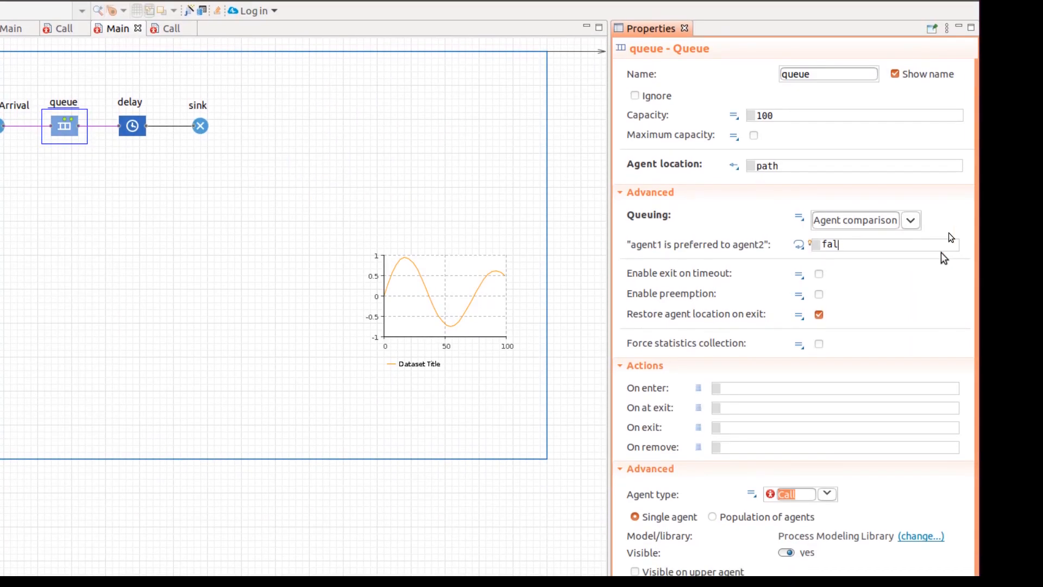
{"action": "key", "text": "BackSpace"}
{"action": "key", "text": "BackSpace"}
{"action": "key", "text": "BackSpace"}
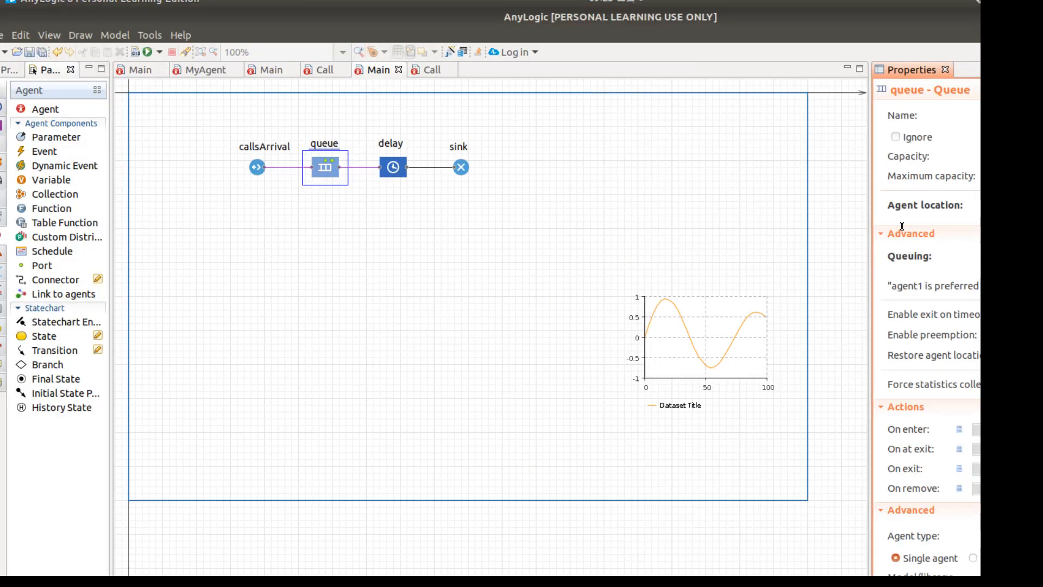
{"action": "type", "text": "agen"}
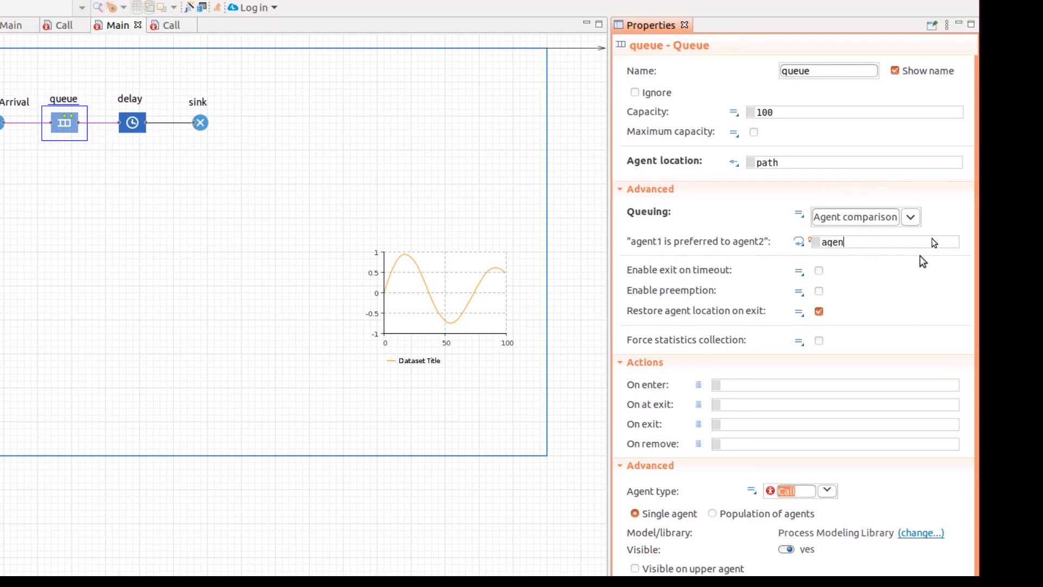
{"action": "type", "text": "t1"}
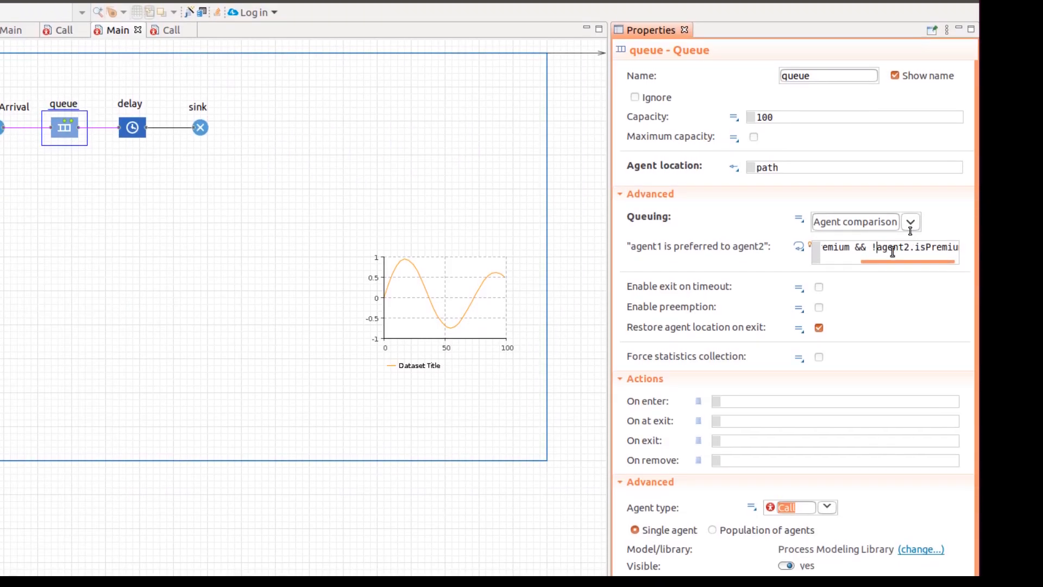
{"action": "left_click_drag", "start_coordinate": [891, 256], "coordinate": [840, 256]}
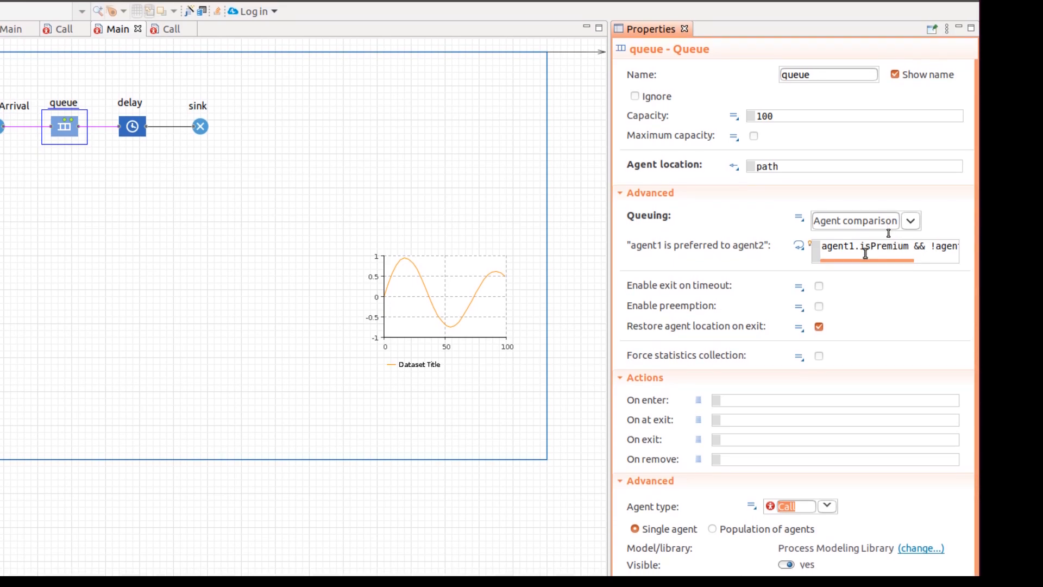
{"action": "left_click_drag", "start_coordinate": [865, 254], "coordinate": [918, 254]}
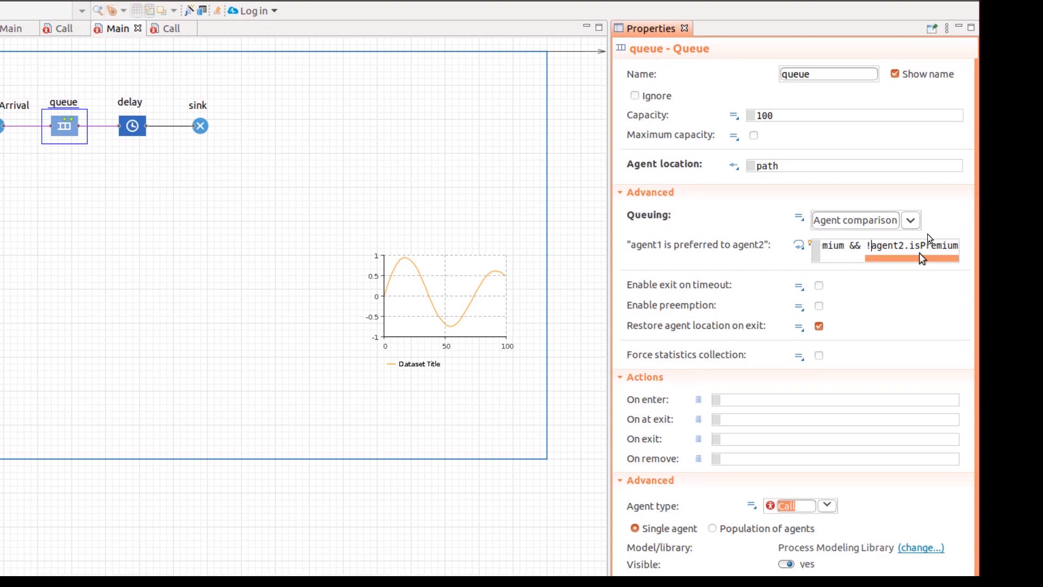
{"action": "key", "text": "BackSpace"}
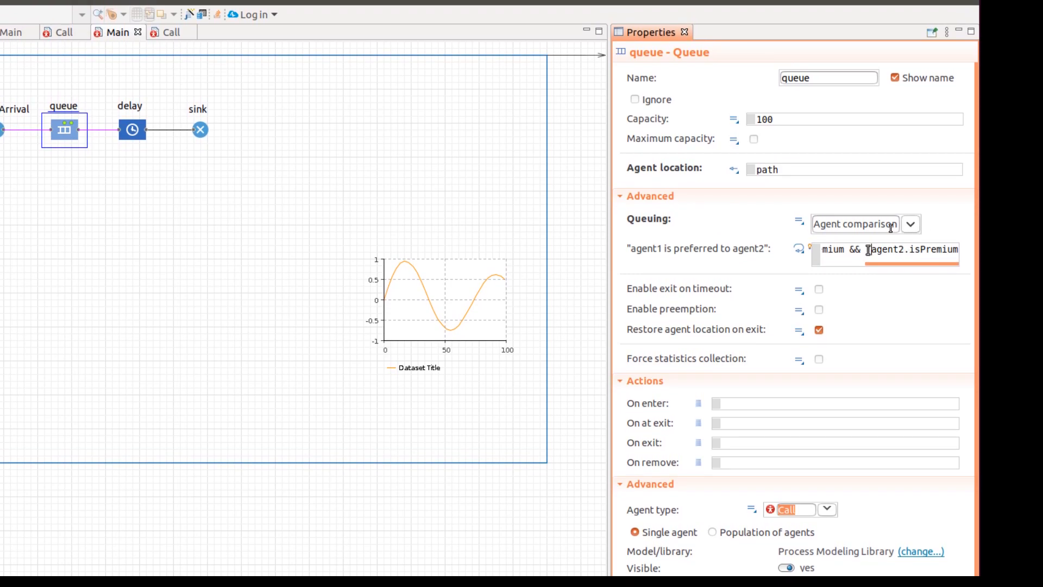
{"action": "type", "text": "!"}
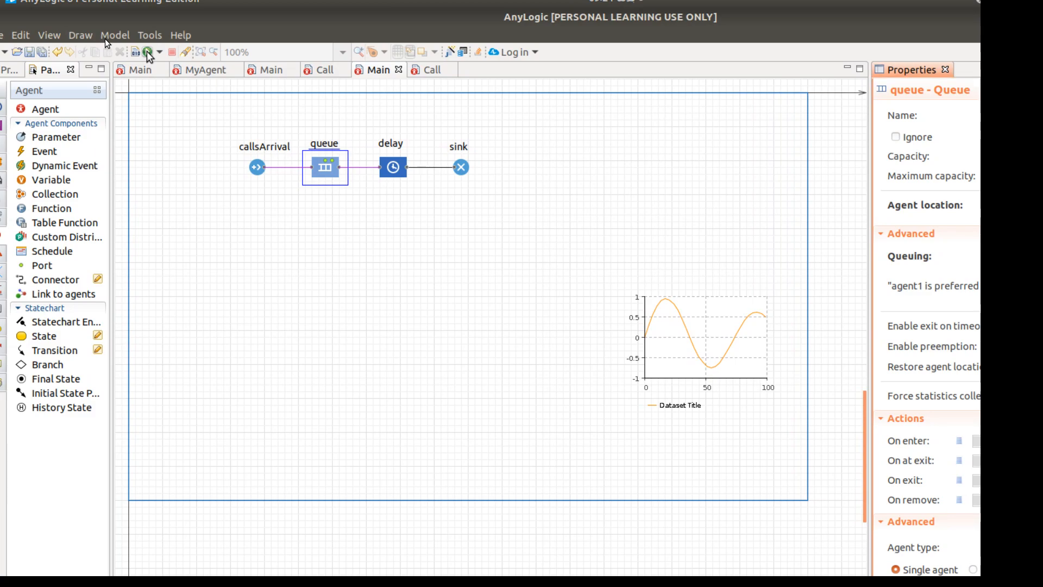
Try to run the model, and clear the agent locations that refer to deleted shapes from the queue and delay blocks
{"action": "left_click", "coordinate": [147, 52]}
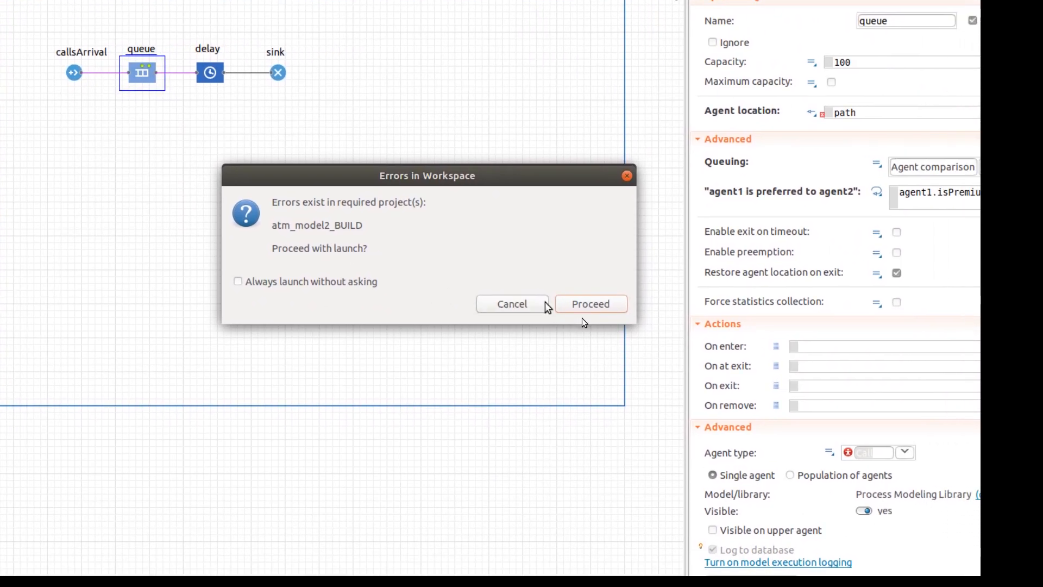
{"action": "left_click", "coordinate": [555, 305]}
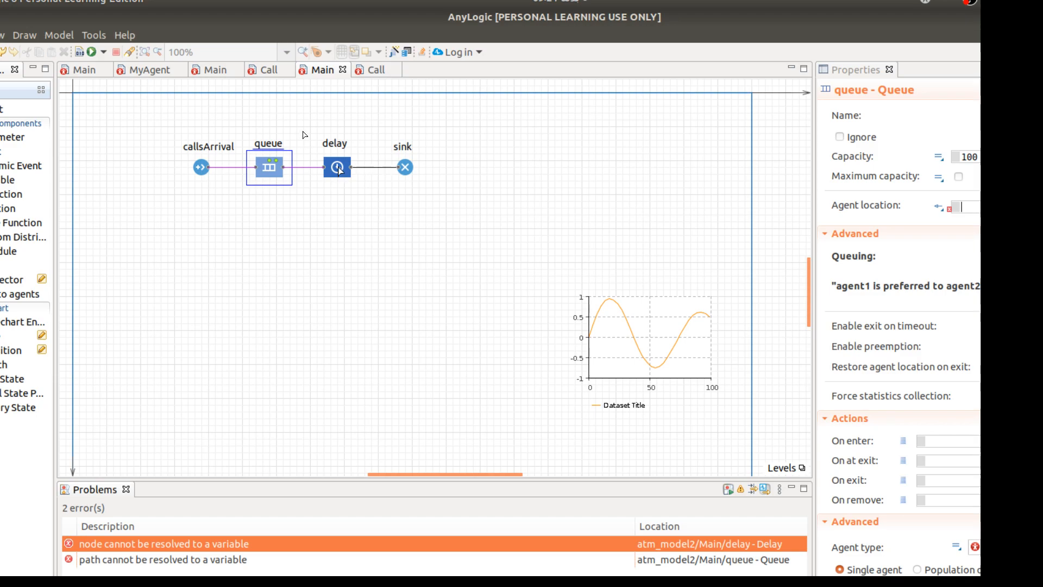
{"action": "left_click", "coordinate": [337, 168]}
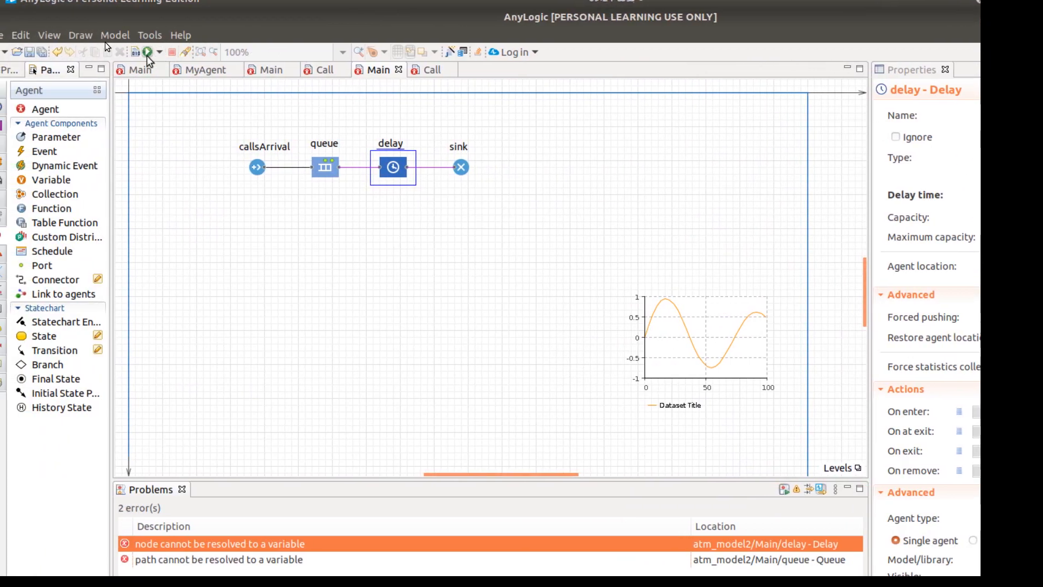
Run atm_model2 to watch the calls move through the queue and delay blocks, and close the simulation window
{"action": "left_click", "coordinate": [147, 54]}
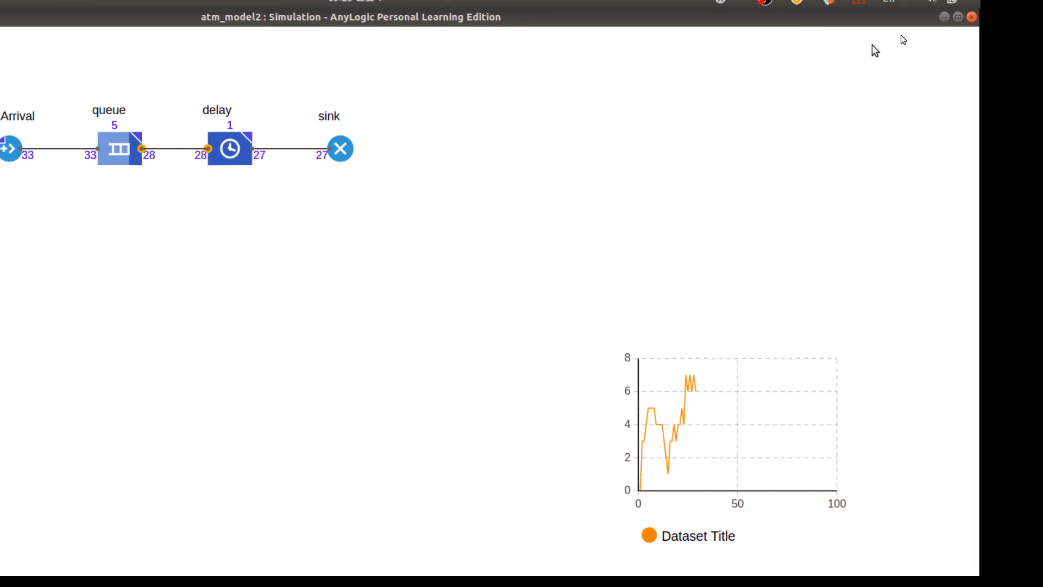
{"action": "left_click", "coordinate": [972, 17]}
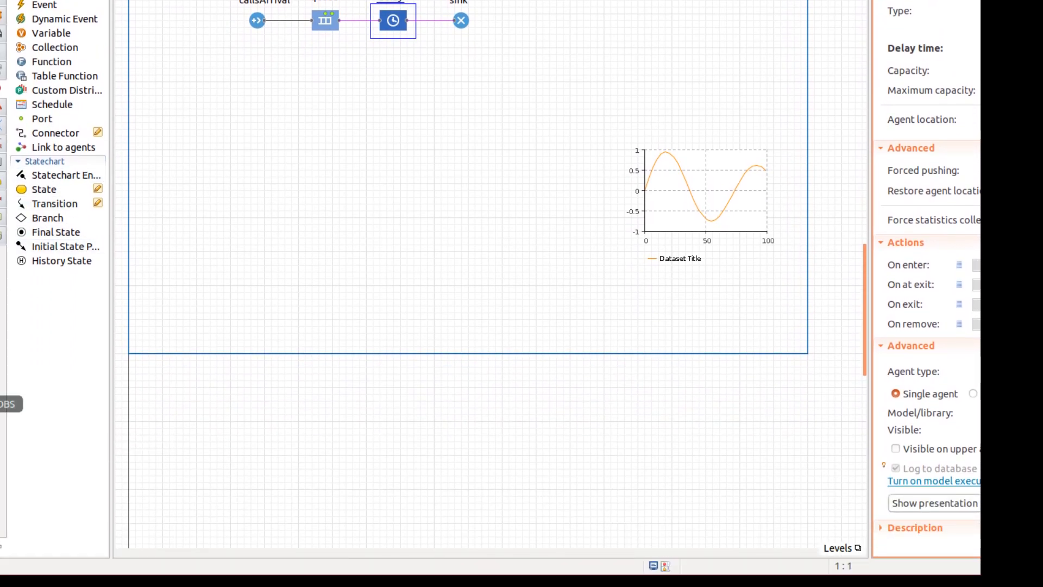
{"action": "left_click", "coordinate": [2, 405]}
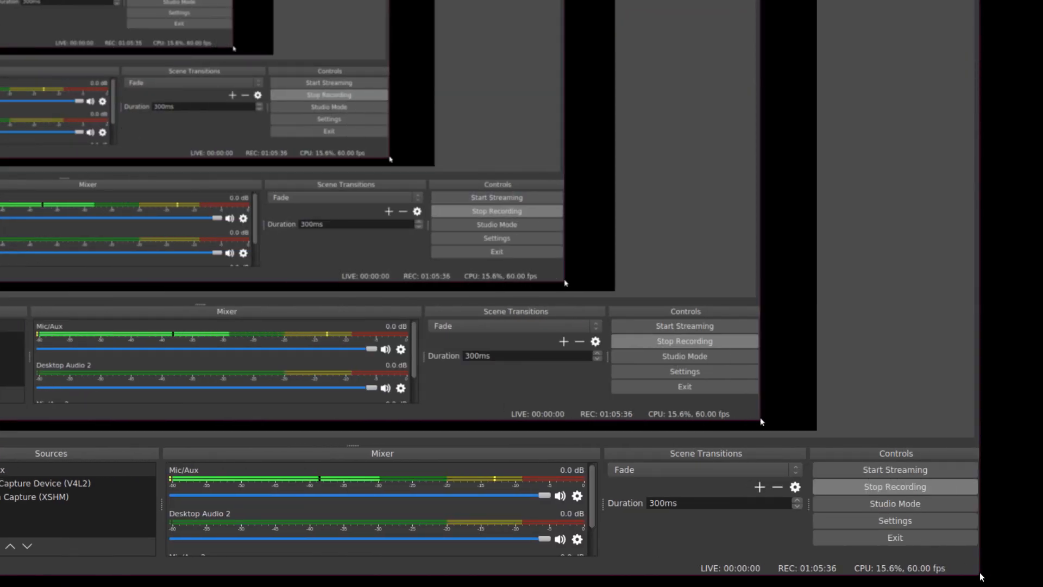